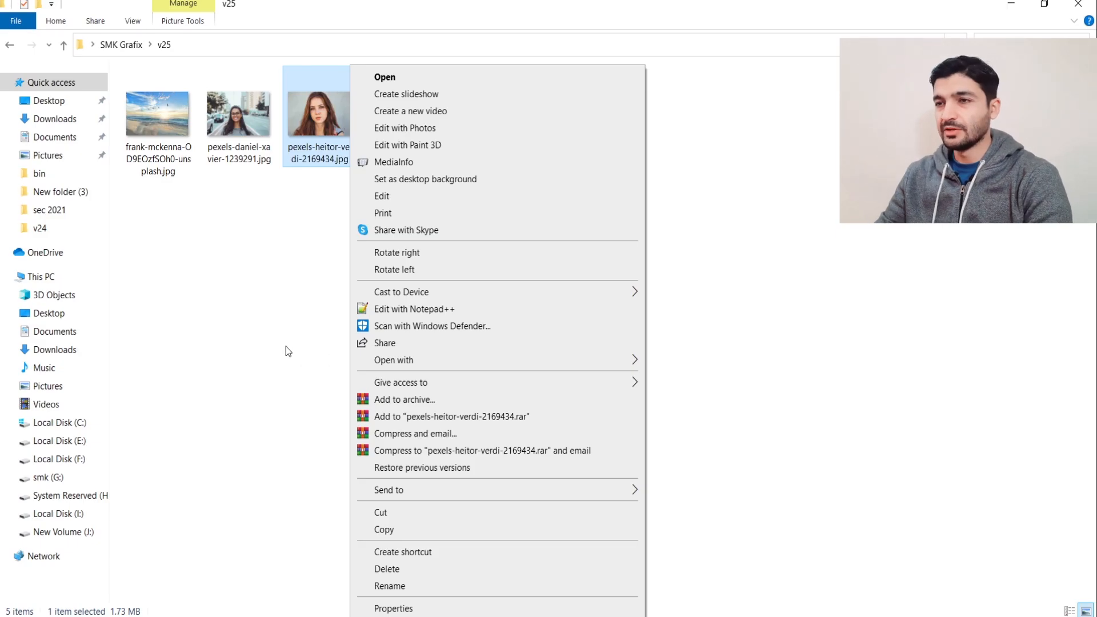
# Open the close-up portrait photo of the red-haired woman from the v25 folder in Adobe Photoshop 2020
pyautogui.click(287, 348)
pyautogui.rightClick(322, 123)
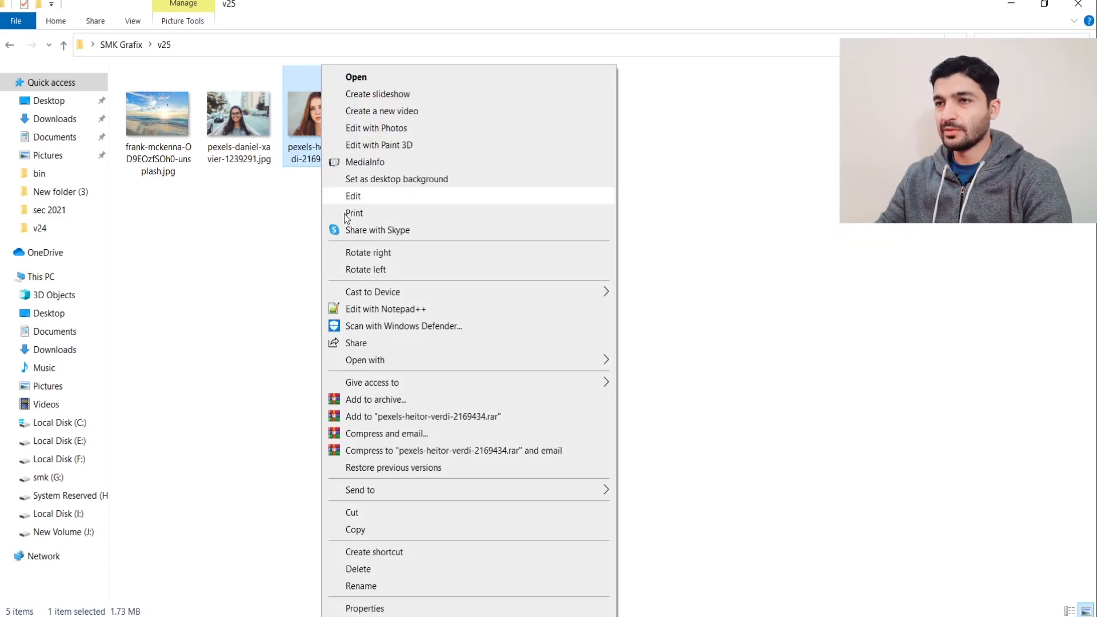
pyautogui.moveTo(358, 368)
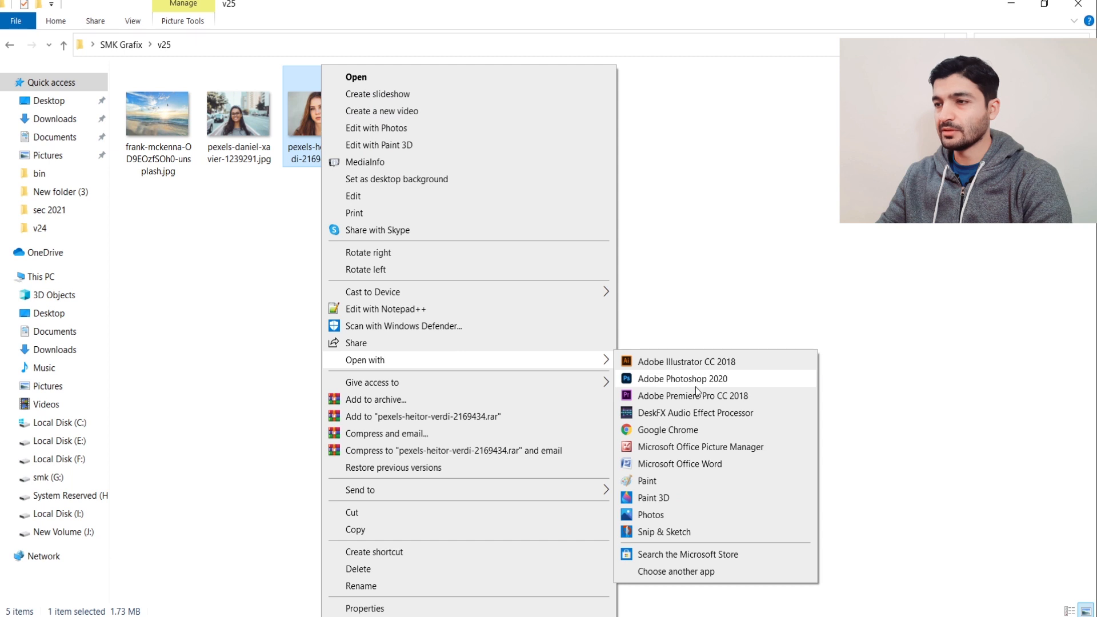
pyautogui.click(680, 379)
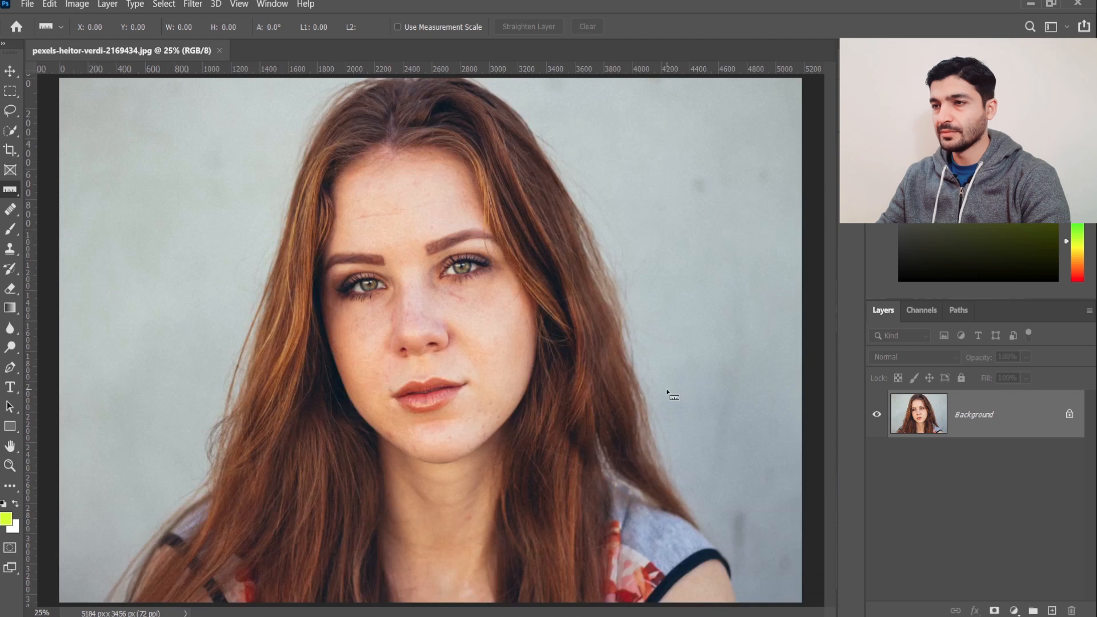
pyautogui.scroll(-1, 691, 261)
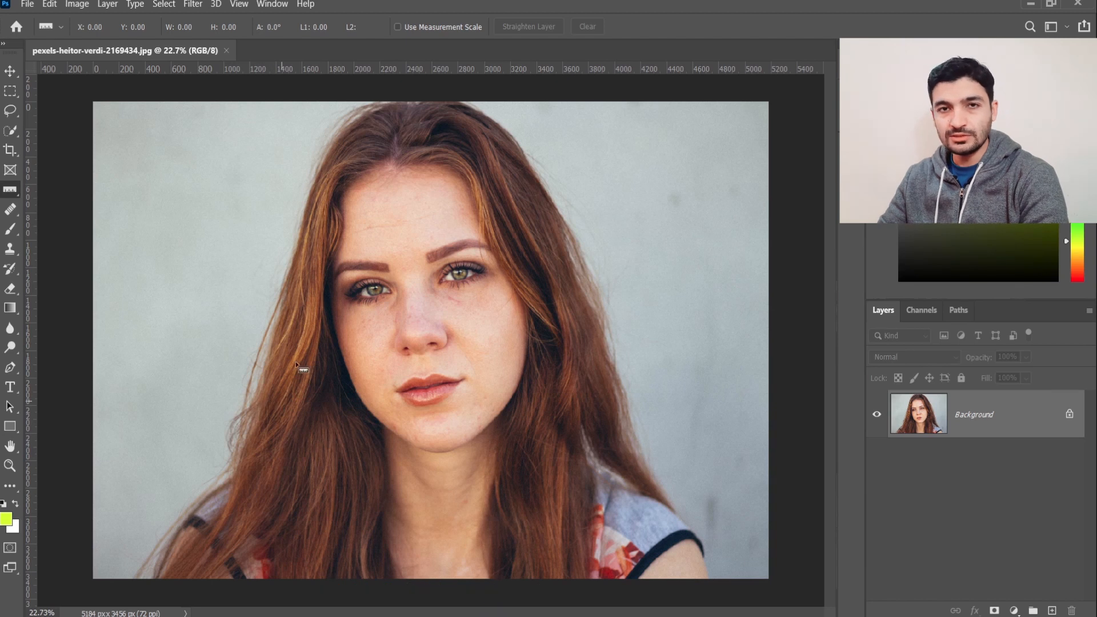
# Activate the Quick Selection Tool and set its brush size to 95 px
pyautogui.click(11, 130)
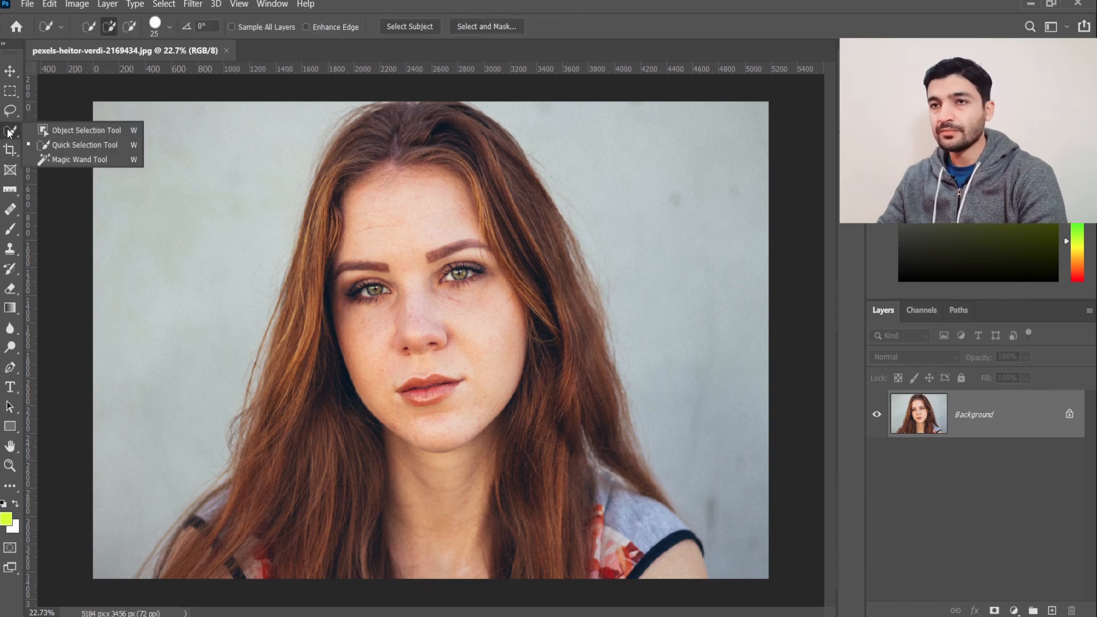
pyautogui.click(51, 145)
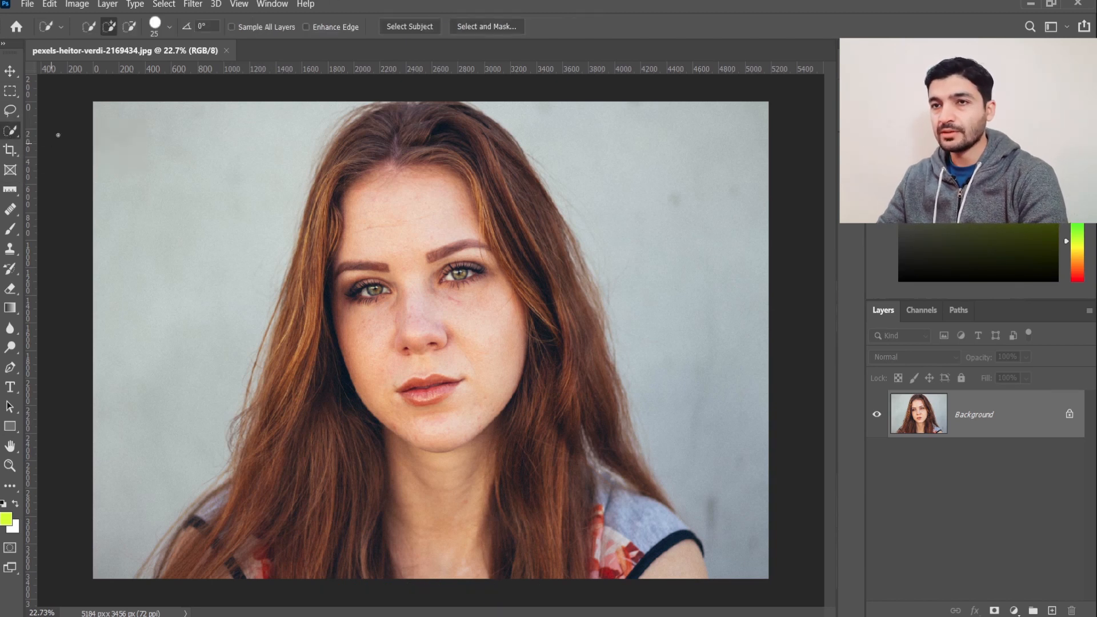
pyautogui.click(168, 27)
pyautogui.moveTo(112, 69); pyautogui.dragTo(154, 70)
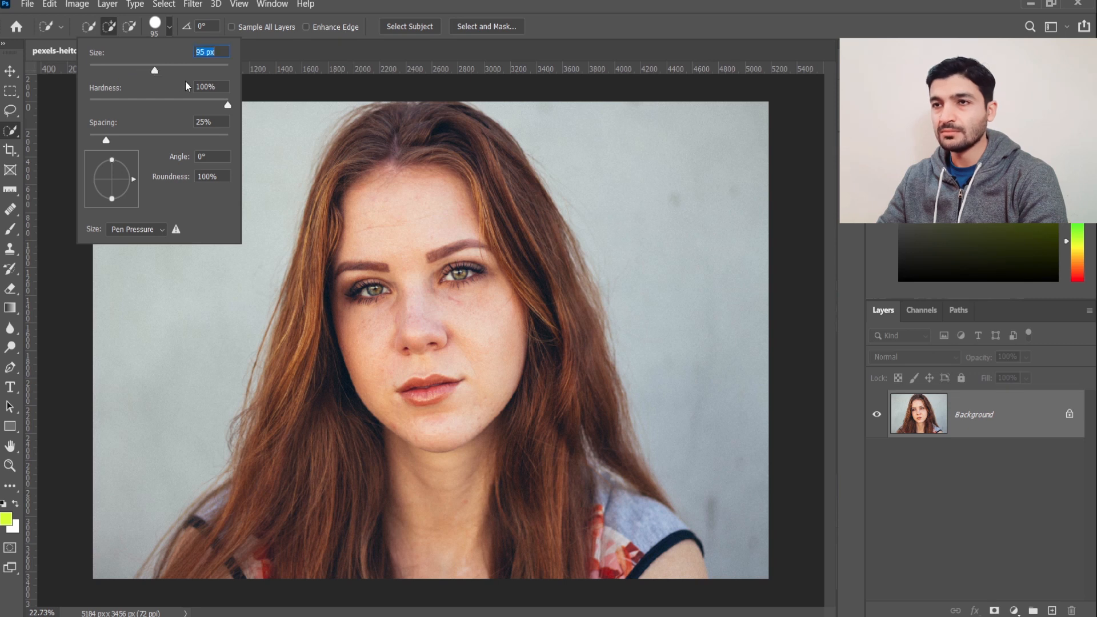
# Select the woman with her hair and shoulders using Quick Selection, subtracting the background area beside her hair from the selection
pyautogui.click(363, 121)
pyautogui.moveTo(360, 117)
pyautogui.mouseDown()
pyautogui.moveTo(403, 108)
pyautogui.moveTo(457, 131)
pyautogui.moveTo(472, 165)
pyautogui.moveTo(513, 194)
pyautogui.moveTo(547, 269)
pyautogui.moveTo(572, 286)
pyautogui.moveTo(566, 311)
pyautogui.moveTo(584, 322)
pyautogui.moveTo(629, 515)
pyautogui.moveTo(628, 467)
pyautogui.mouseUp()
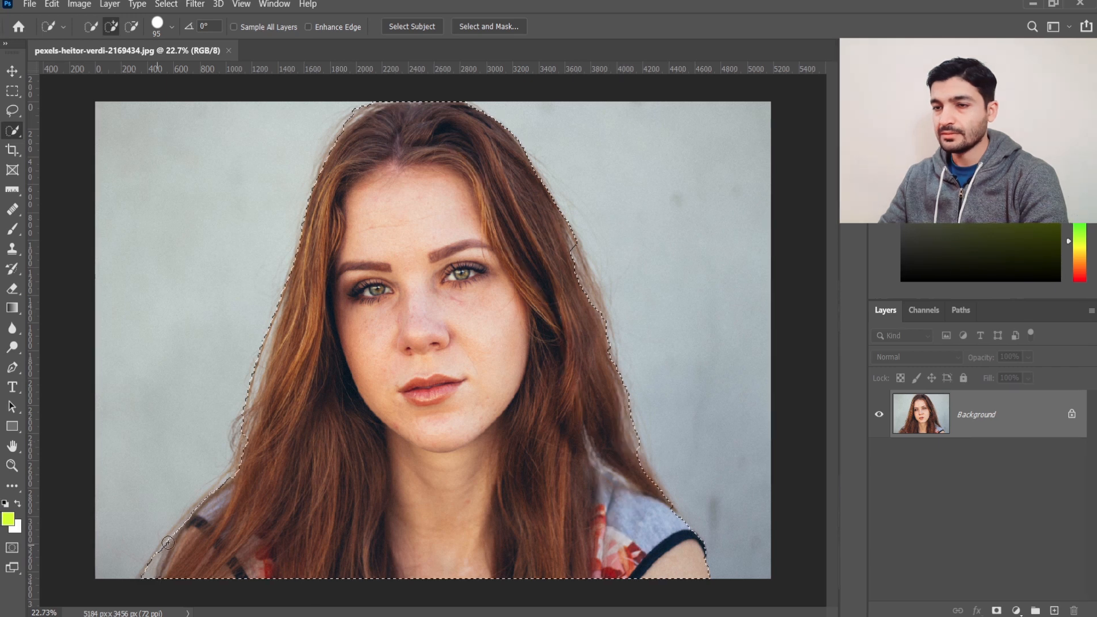
pyautogui.moveTo(167, 543)
pyautogui.mouseDown()
pyautogui.moveTo(241, 480)
pyautogui.moveTo(250, 455)
pyautogui.moveTo(240, 464)
pyautogui.moveTo(253, 412)
pyautogui.mouseUp()
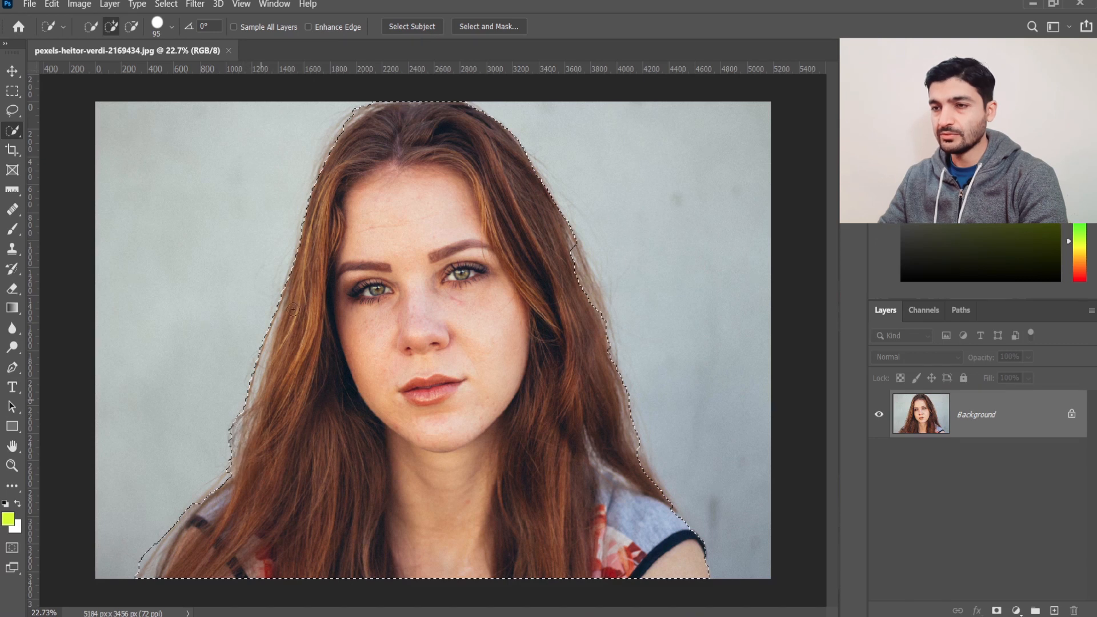
pyautogui.moveTo(315, 214)
pyautogui.mouseDown()
pyautogui.moveTo(318, 169)
pyautogui.moveTo(338, 135)
pyautogui.mouseUp()
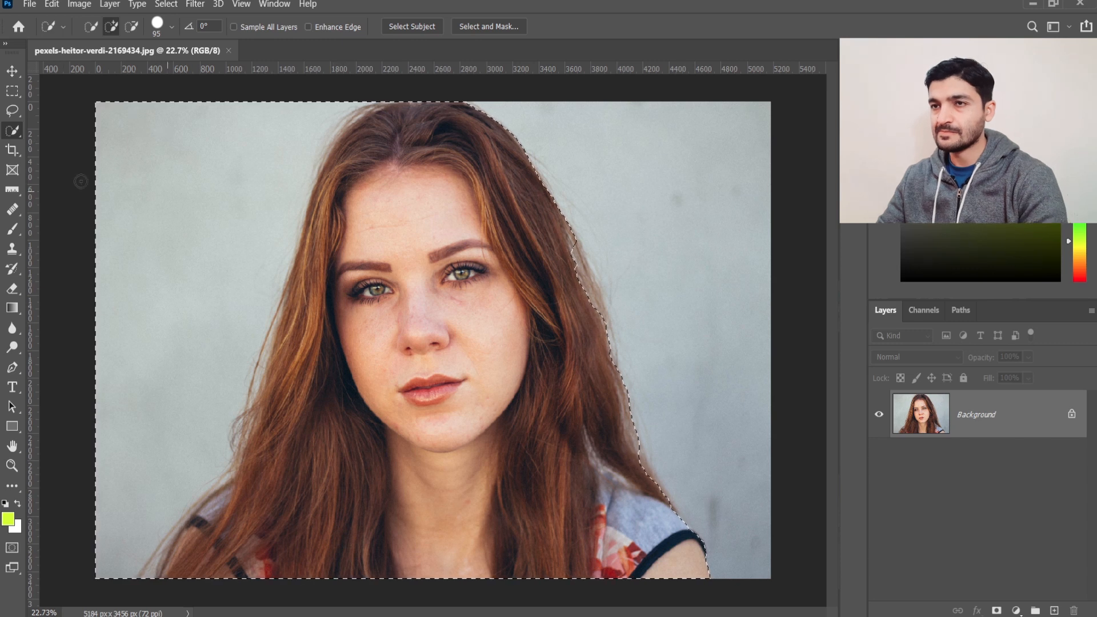
pyautogui.press('alt')
pyautogui.moveTo(293, 102)
pyautogui.mouseDown()
pyautogui.moveTo(279, 162)
pyautogui.moveTo(331, 102)
pyautogui.moveTo(203, 323)
pyautogui.mouseUp()
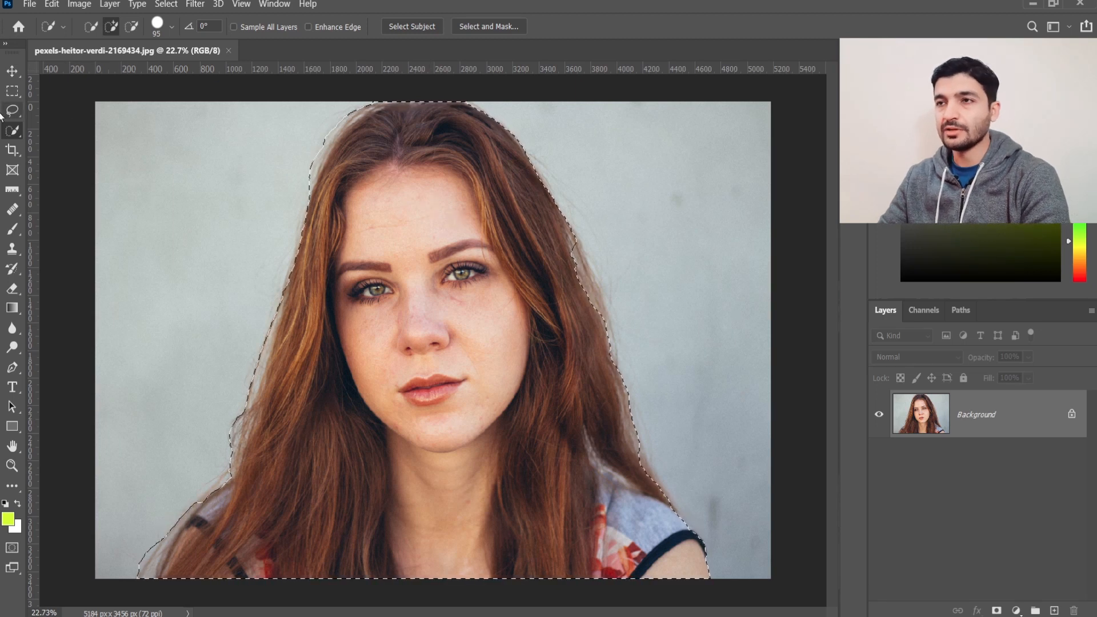
pyautogui.rightClick(11, 132)
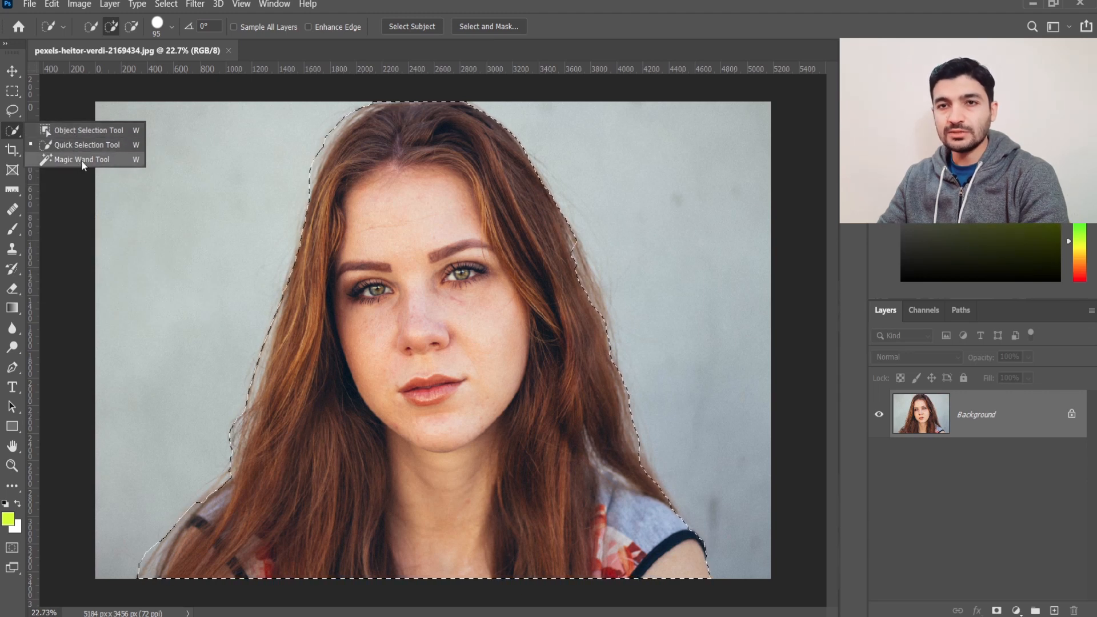
pyautogui.click(489, 27)
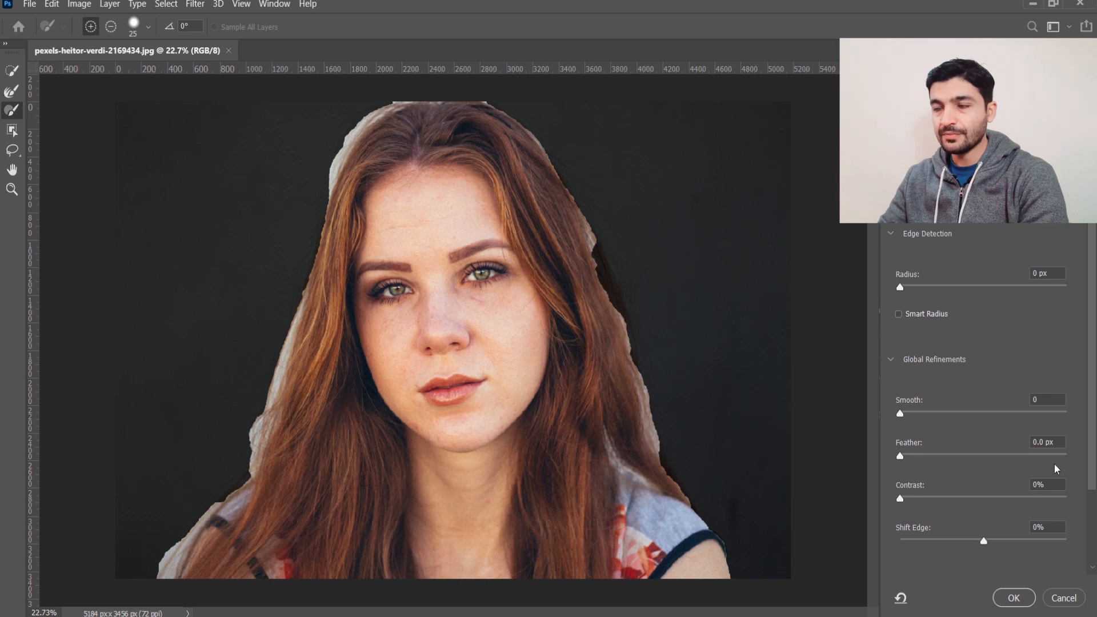
pyautogui.click(1062, 599)
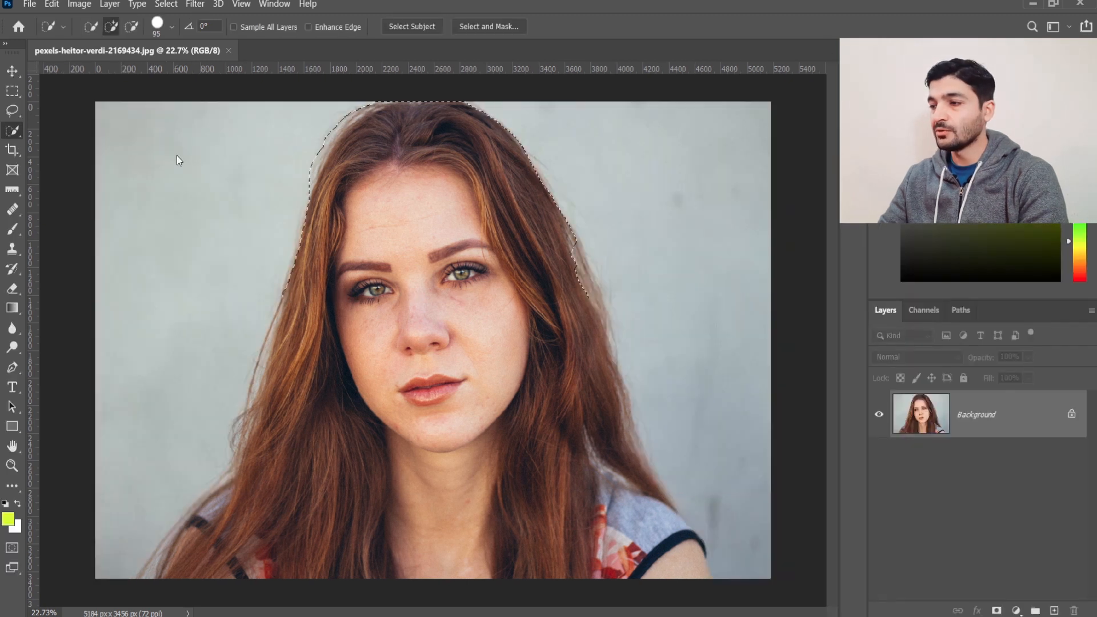
pyautogui.click(166, 4)
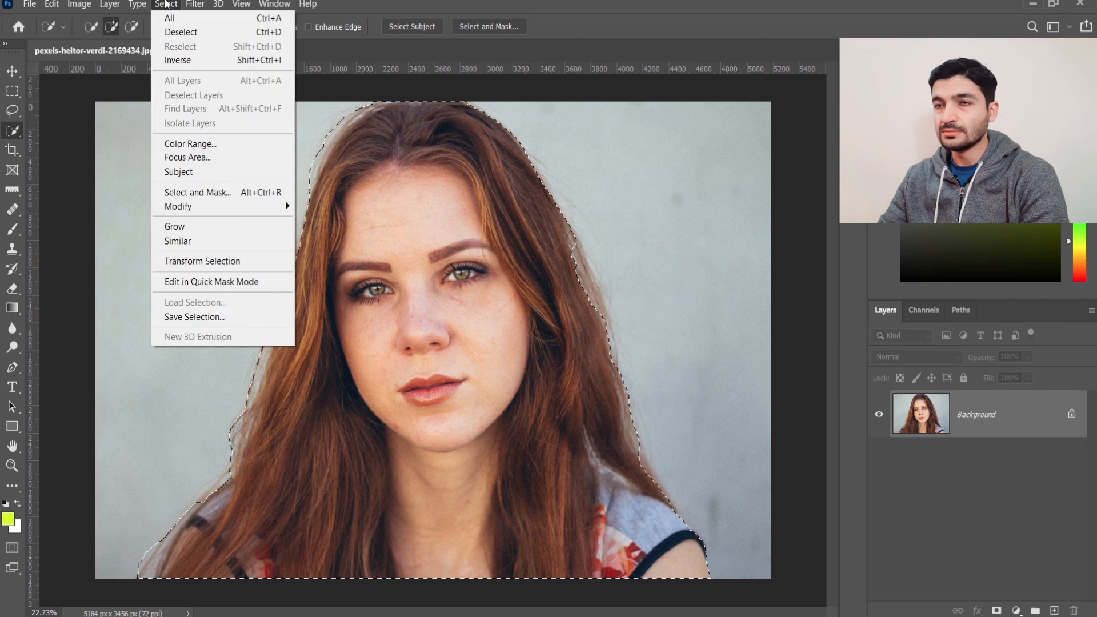
pyautogui.click(199, 194)
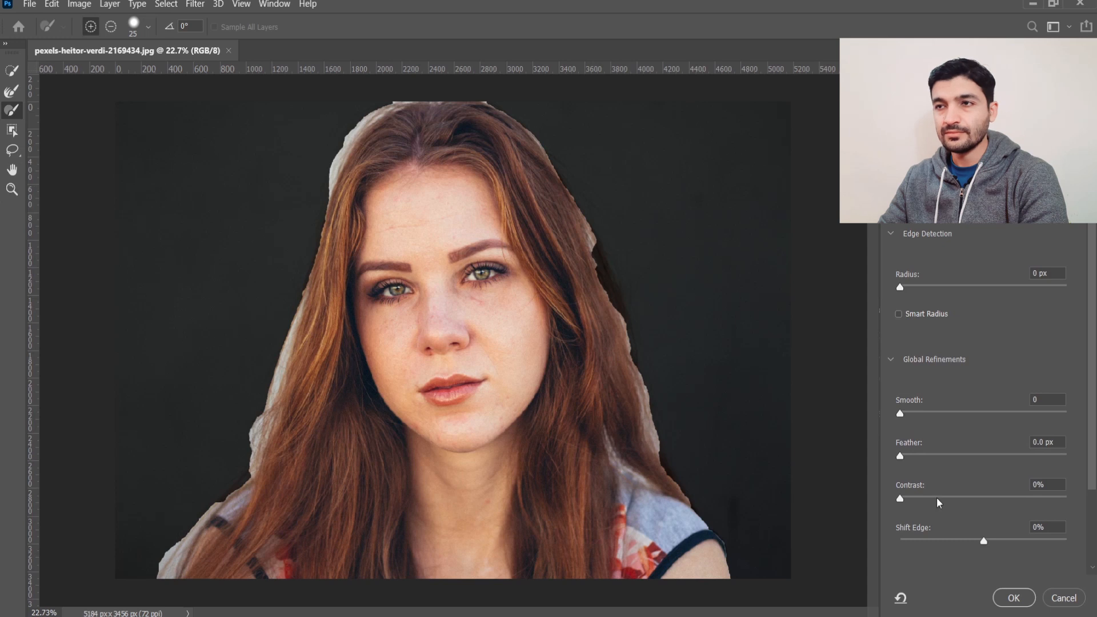
pyautogui.press('Escape')
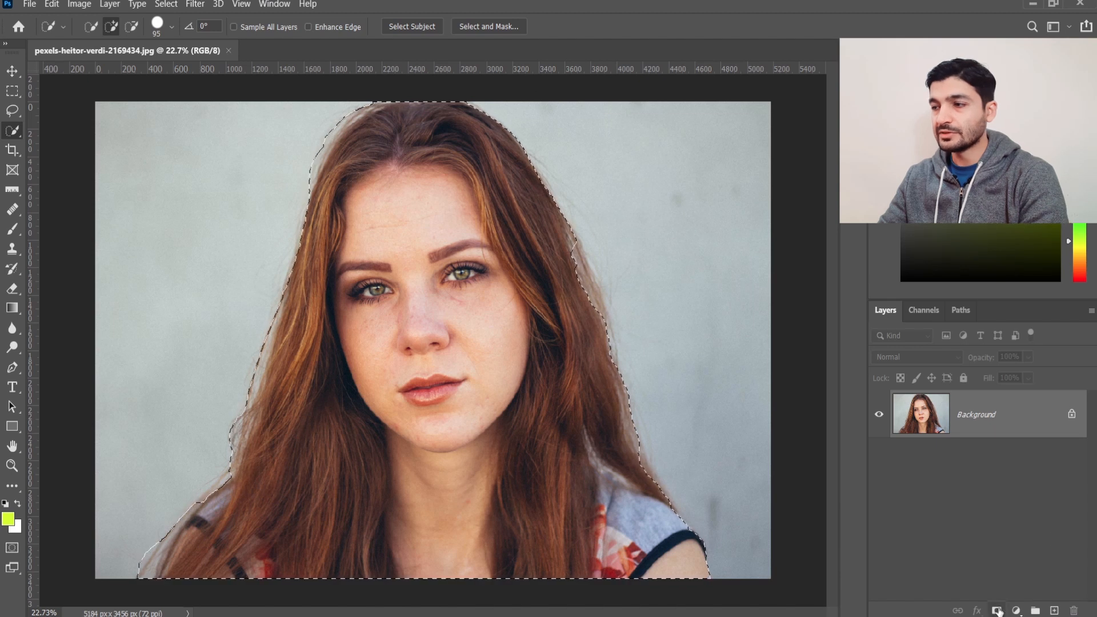
# Add a layer mask from the selection to hide the background, and display the mask's properties
pyautogui.click(998, 611)
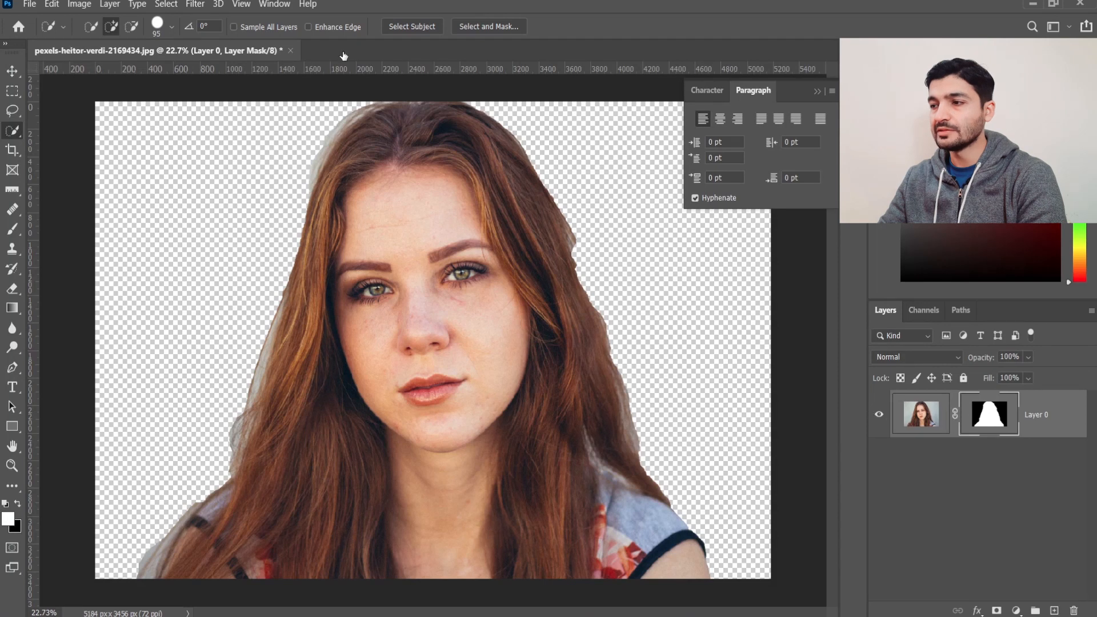
pyautogui.click(275, 4)
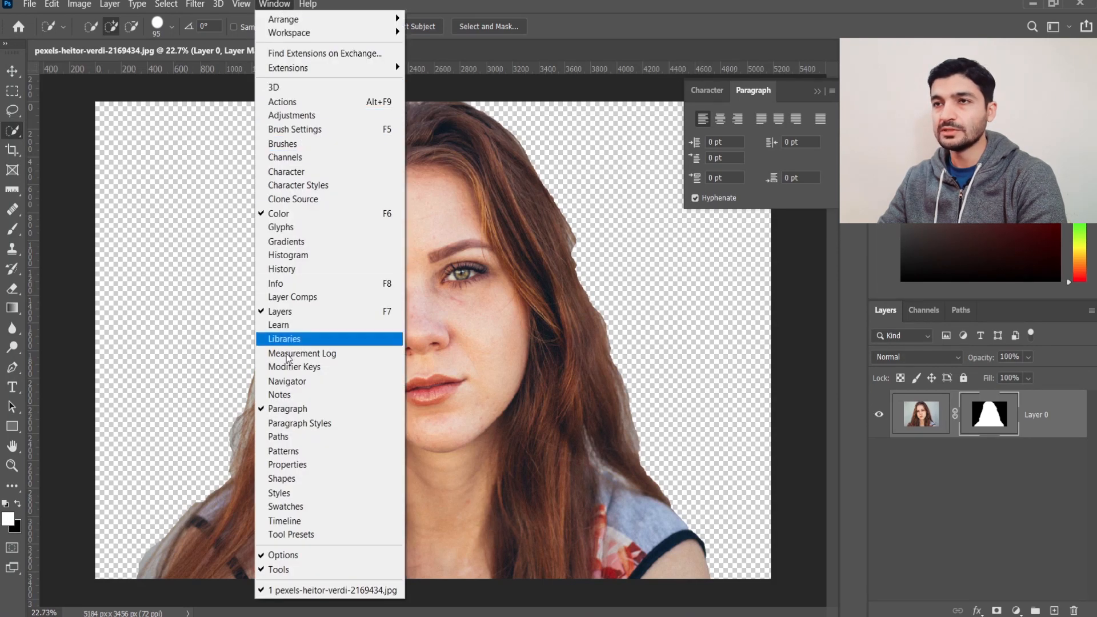
pyautogui.click(285, 466)
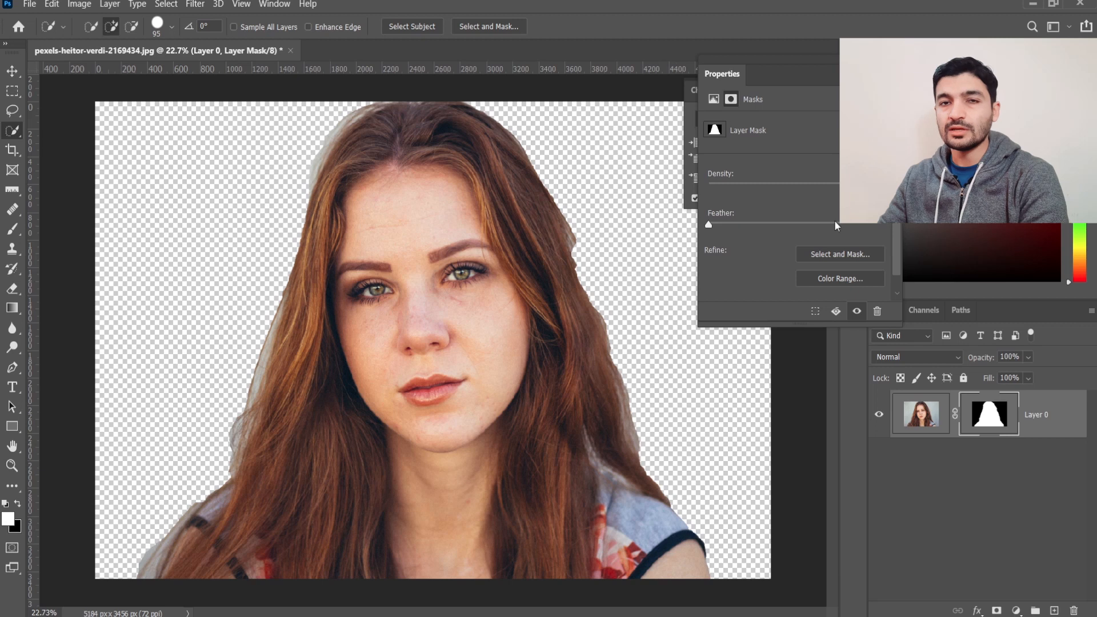
# Enter the Select and Mask workspace for the layer mask and activate its Quick Selection Tool
pyautogui.click(841, 254)
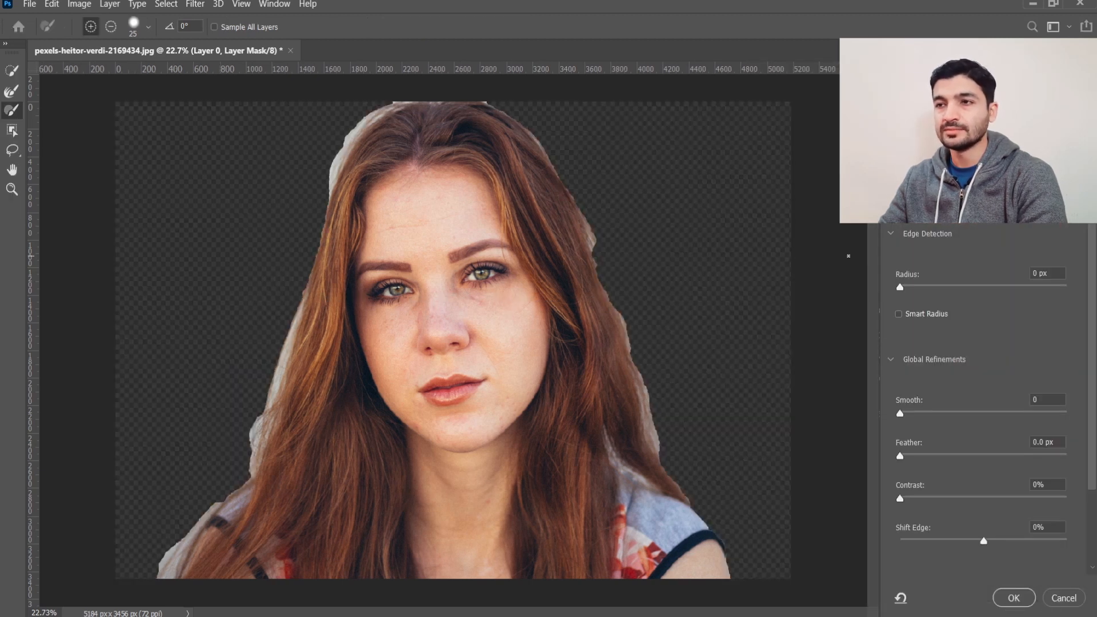
pyautogui.click(1059, 597)
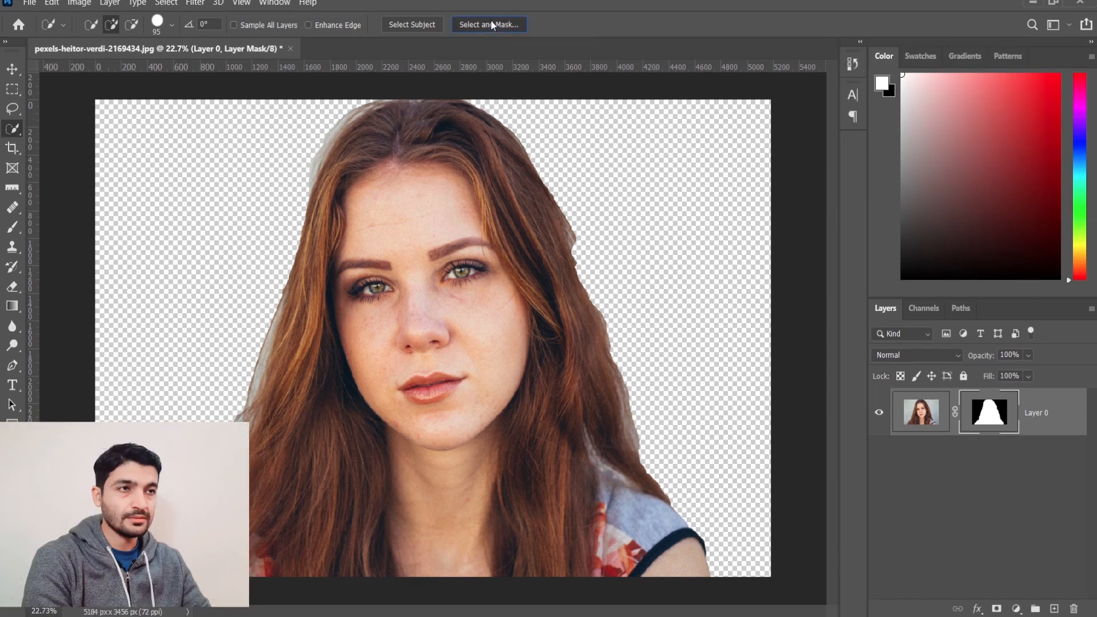
pyautogui.click(491, 26)
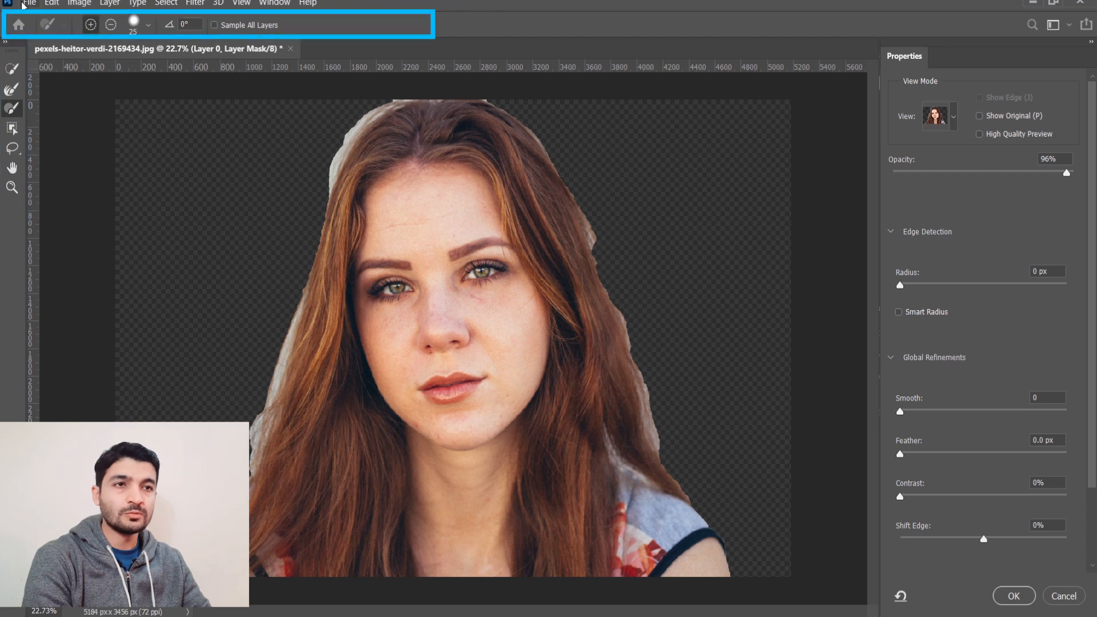
pyautogui.click(13, 74)
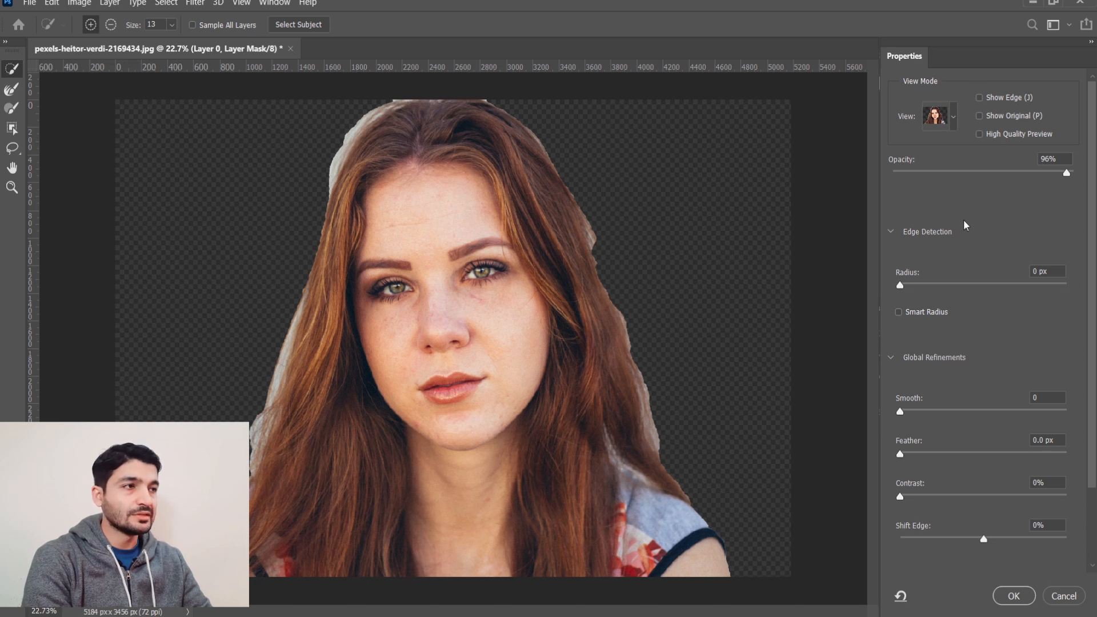
# Preview the mask in Onion Skin view, raising the transparency to 72% and lowering it to about 11%
pyautogui.click(954, 119)
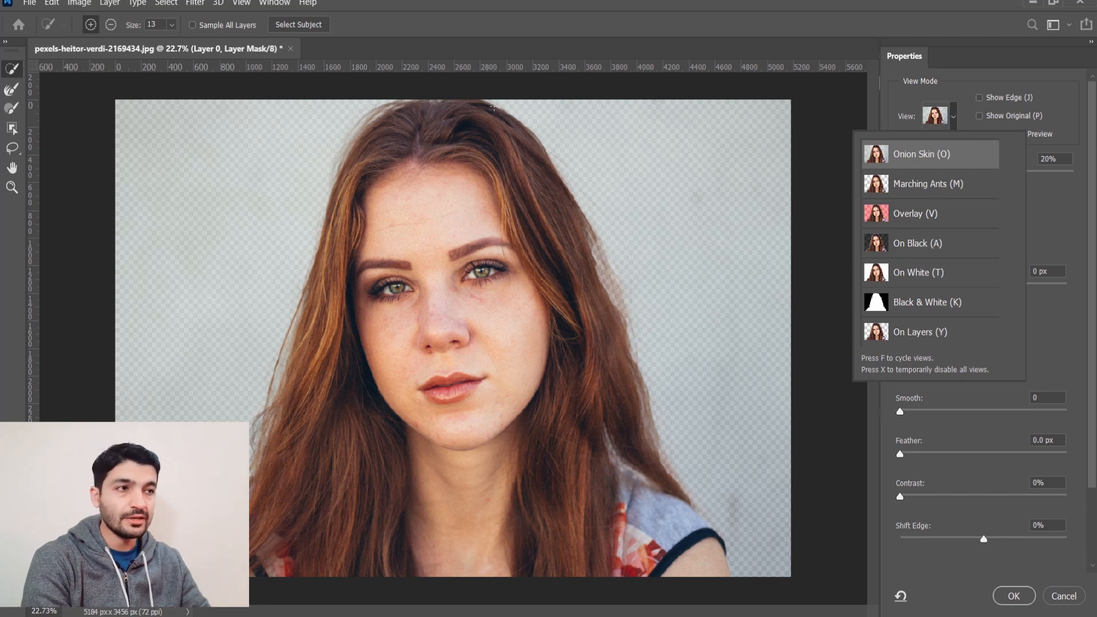
pyautogui.click(1057, 136)
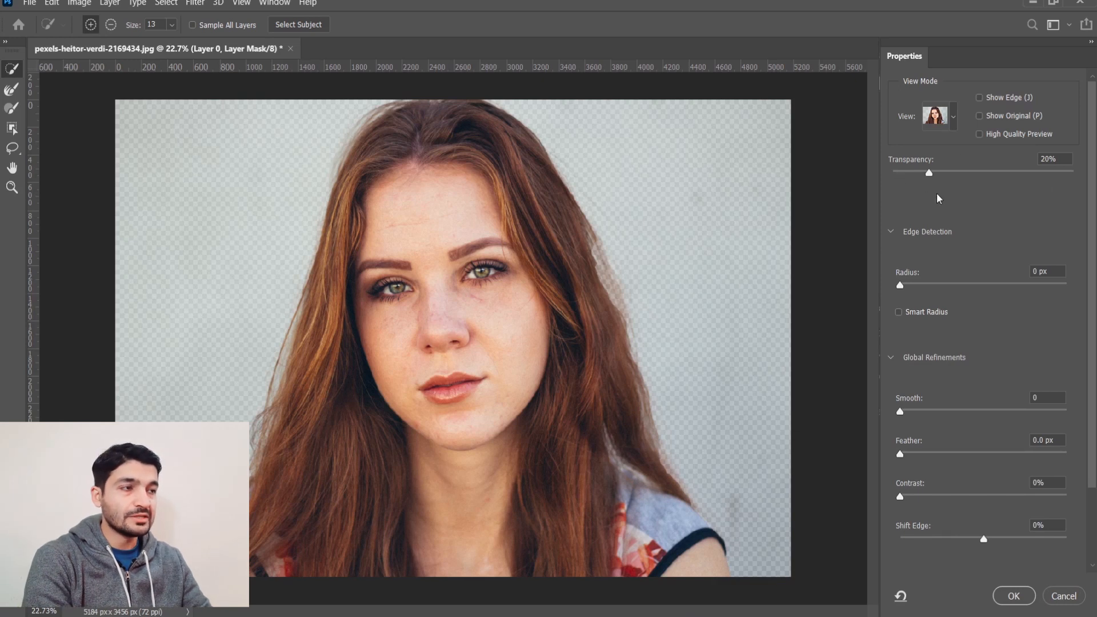
pyautogui.moveTo(930, 172); pyautogui.dragTo(1024, 174)
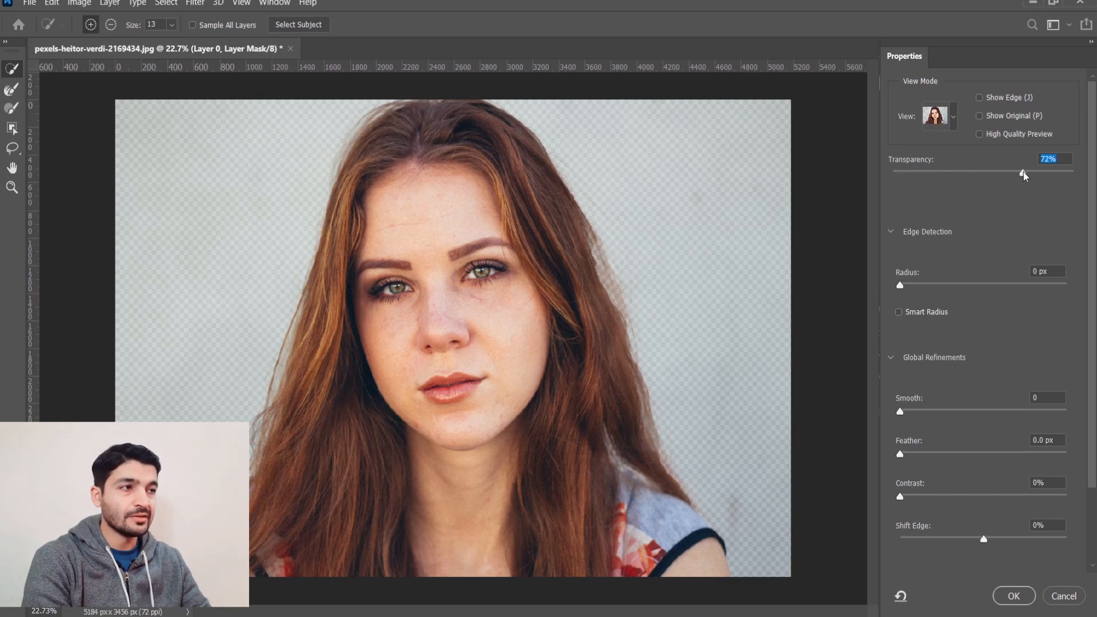
pyautogui.click(914, 176)
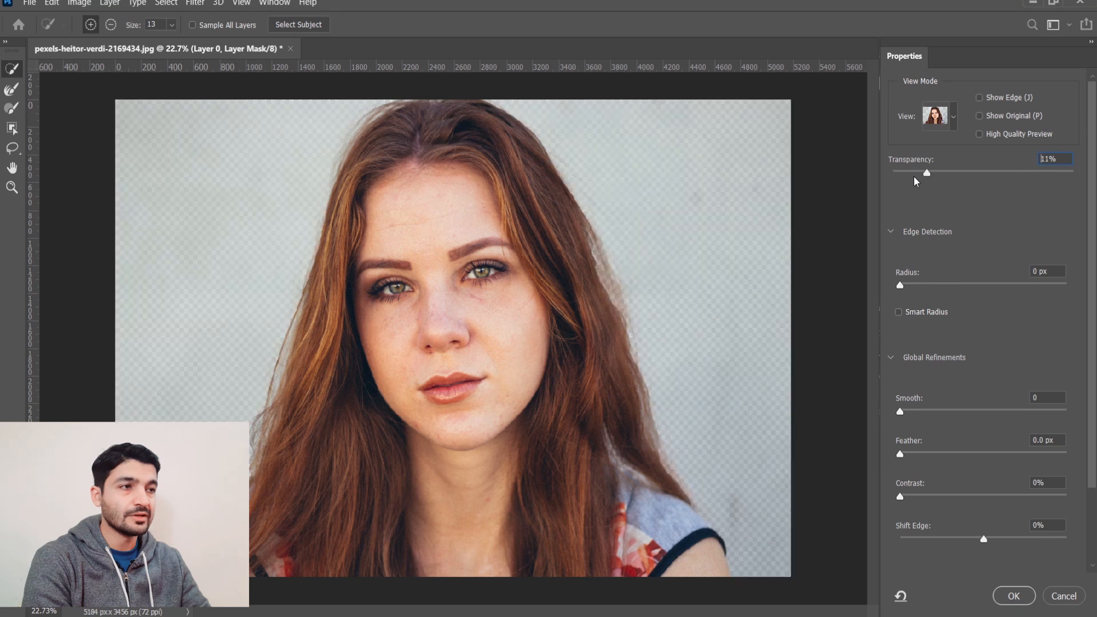
# Preview the mask in Marching Ants view and switch the view mode to Overlay
pyautogui.click(947, 115)
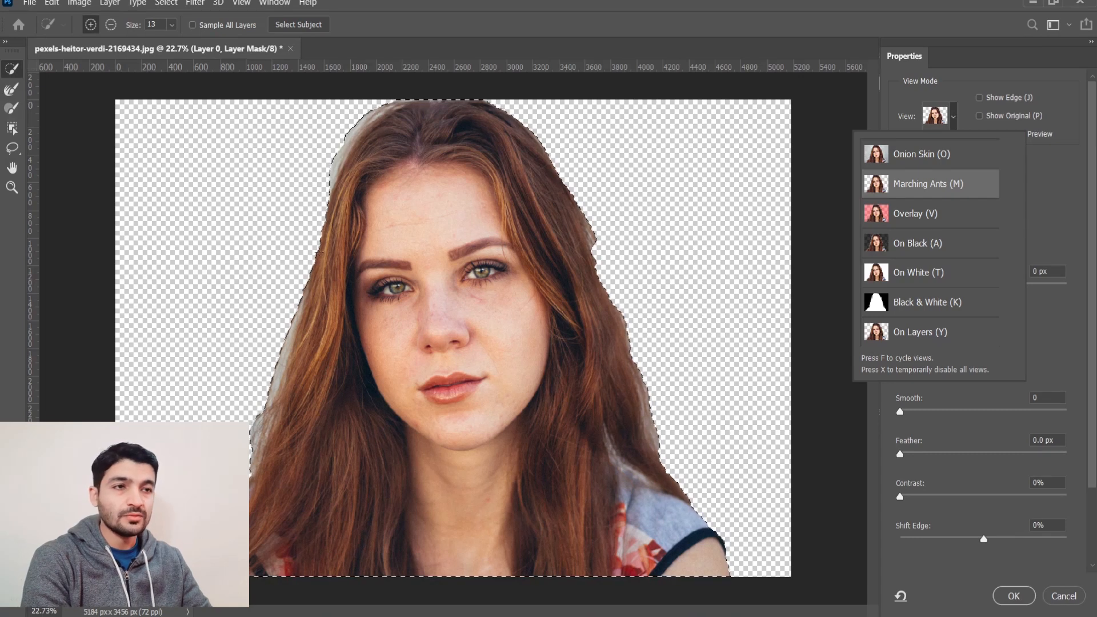
pyautogui.click(912, 216)
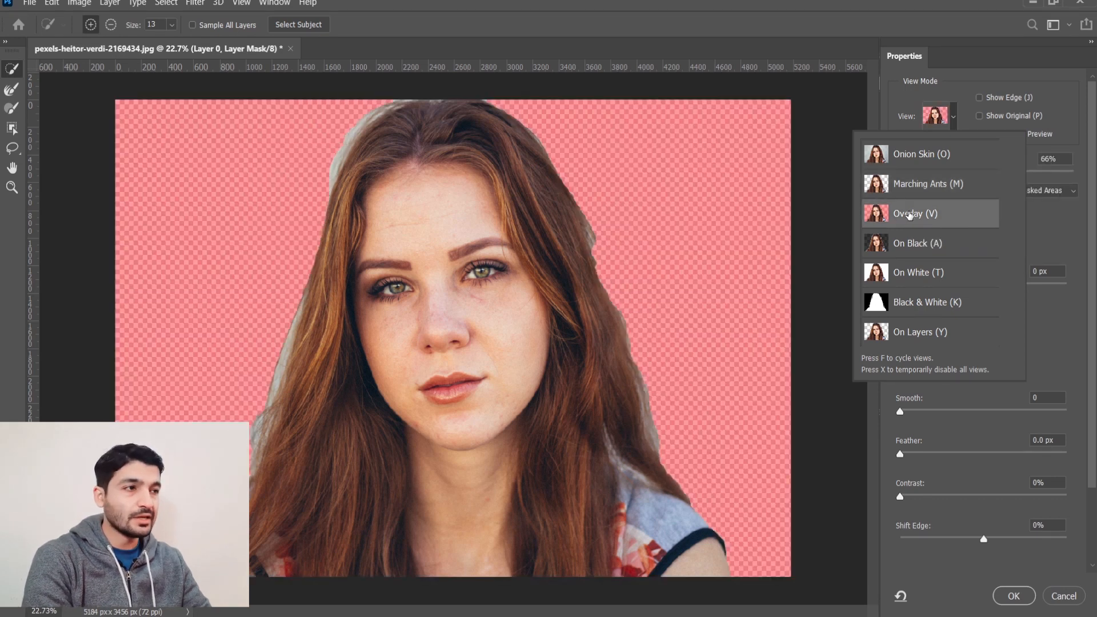
pyautogui.click(1054, 233)
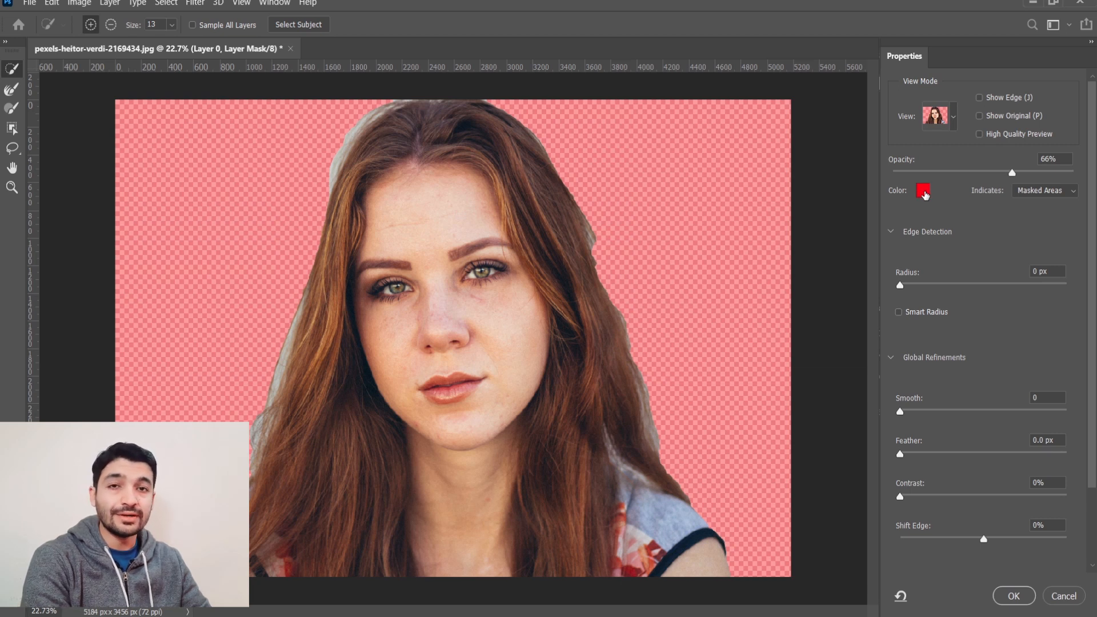
# Try several overlay colours for the masked areas and settle on yellow-orange with a hue of 48°
pyautogui.click(923, 193)
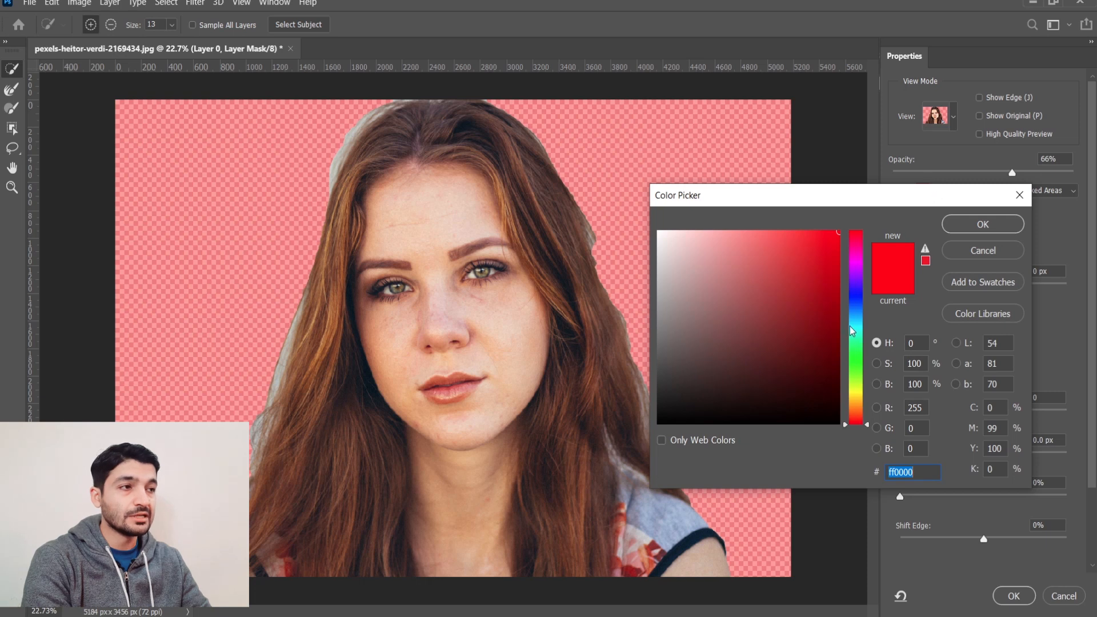
pyautogui.click(856, 312)
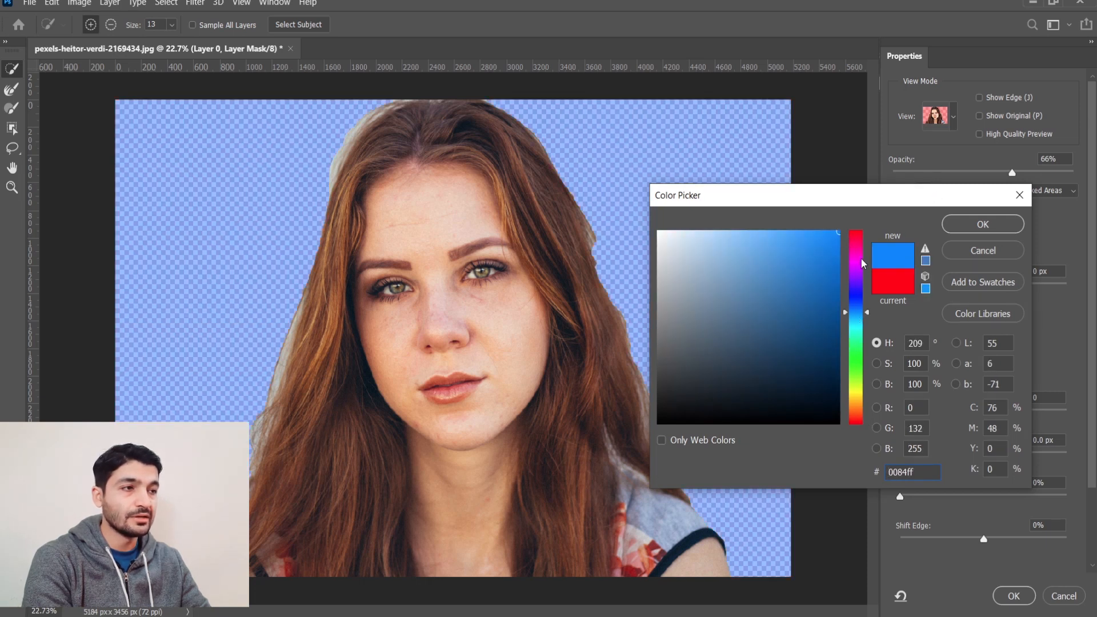
pyautogui.click(855, 277)
pyautogui.click(857, 375)
pyautogui.click(858, 400)
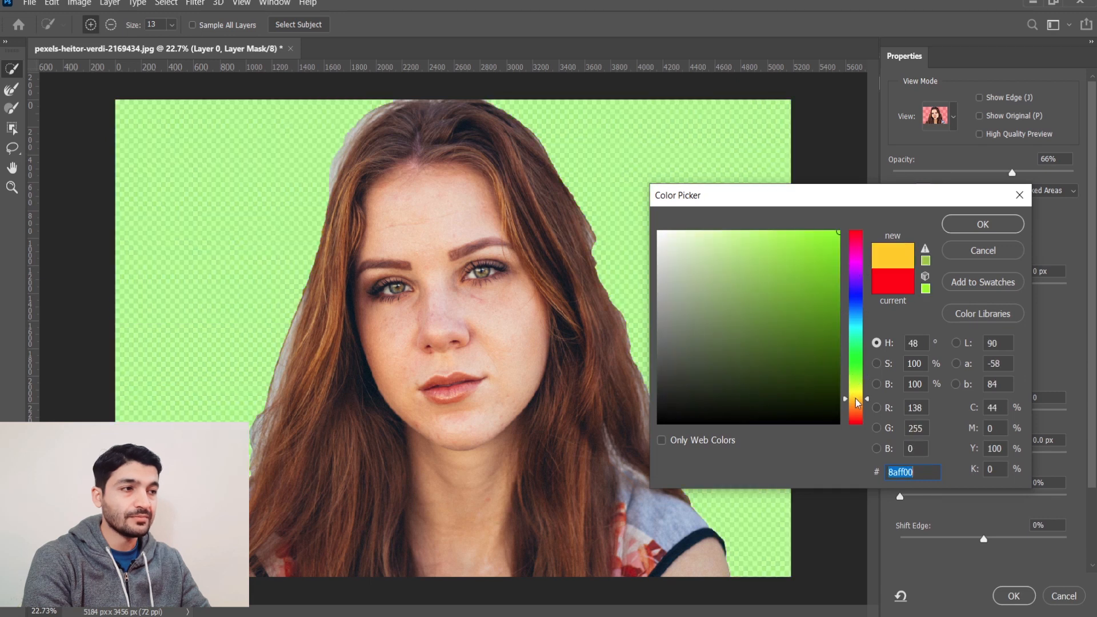
pyautogui.click(984, 251)
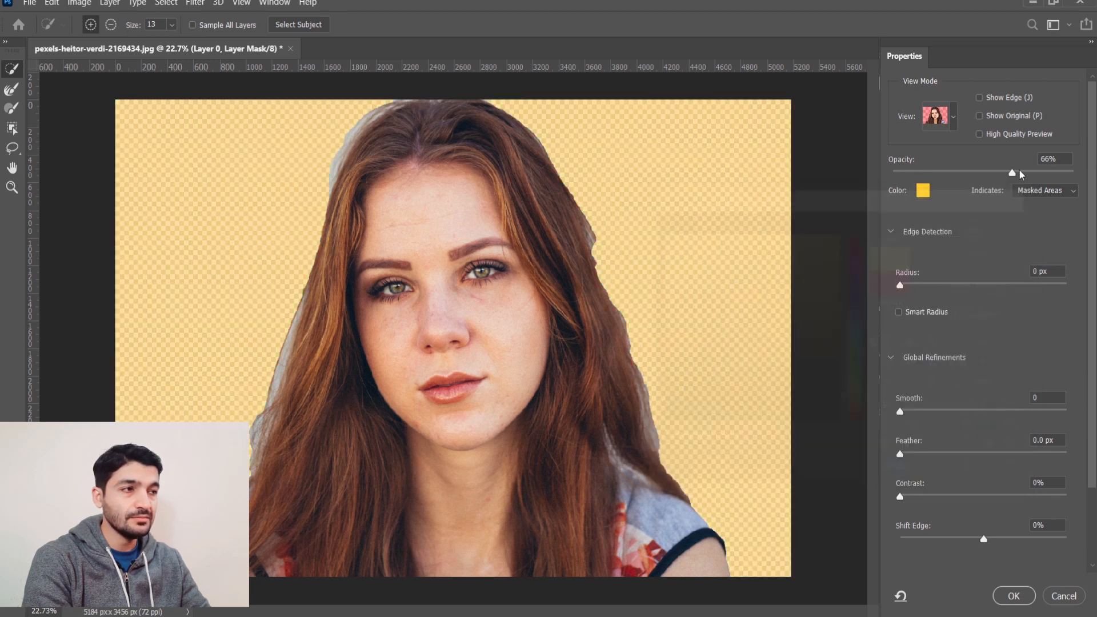
# Preview the mask in Black & White and On Layers views, and switch the view mode to On Black
pyautogui.click(951, 117)
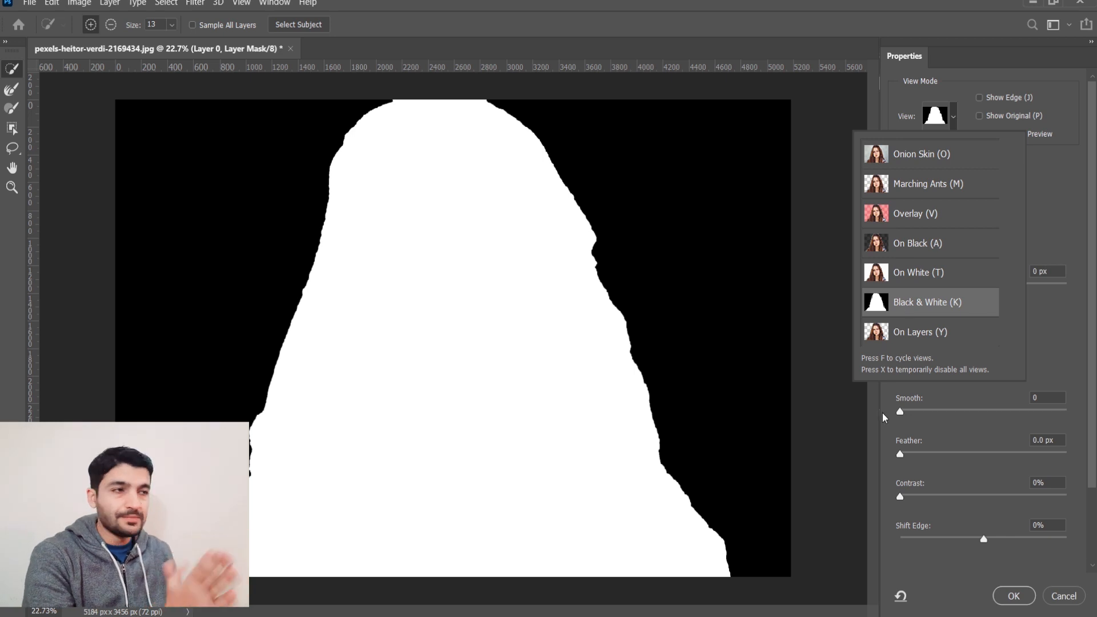
pyautogui.click(906, 338)
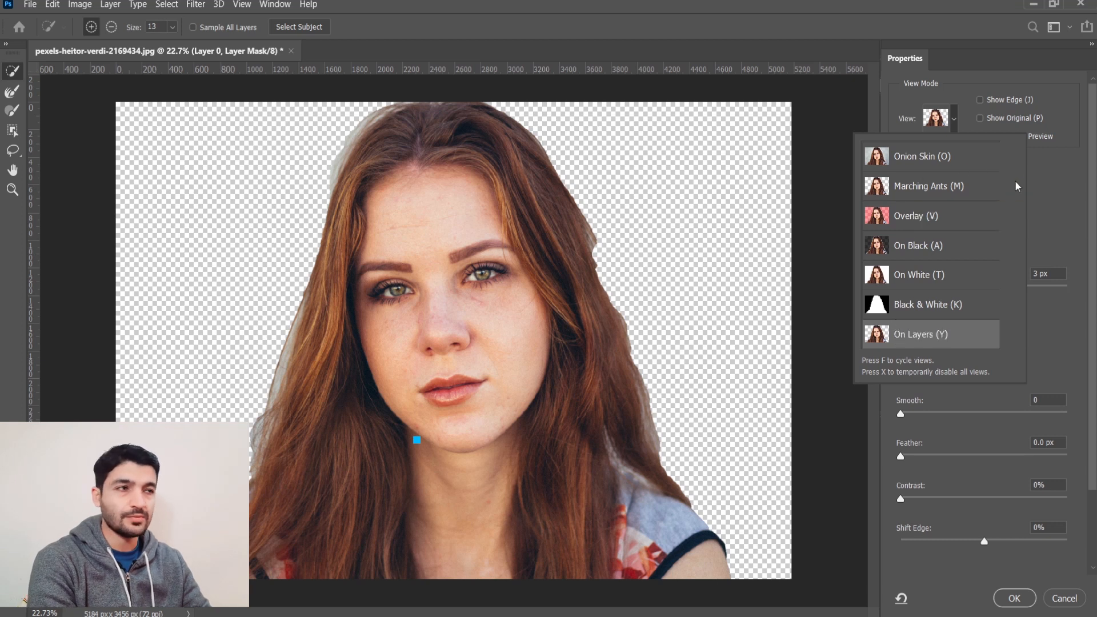
pyautogui.click(1055, 184)
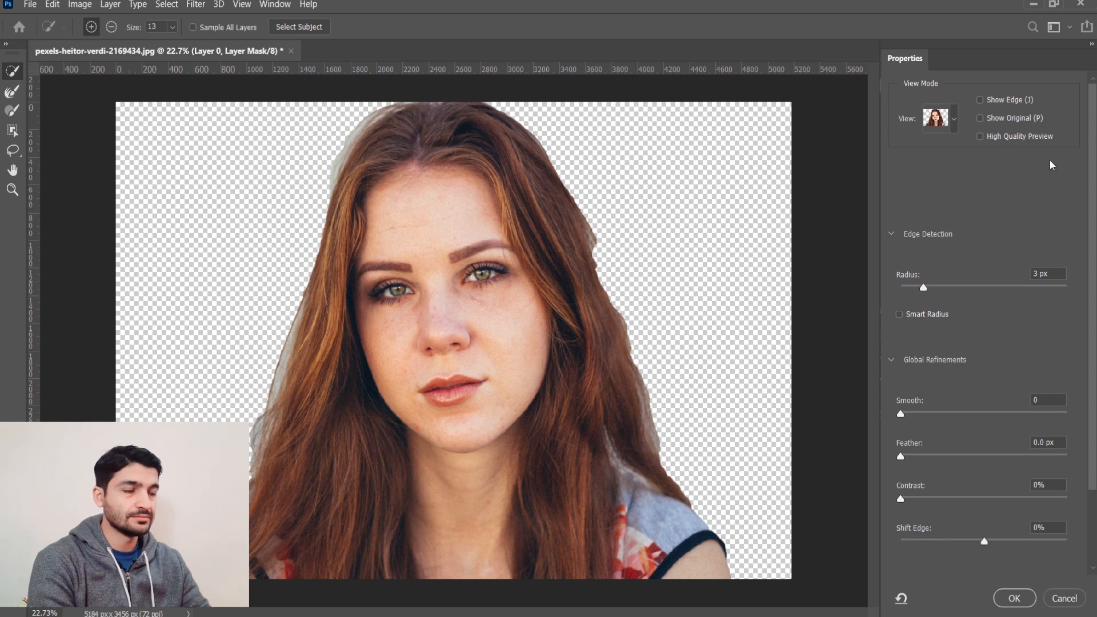
pyautogui.click(953, 117)
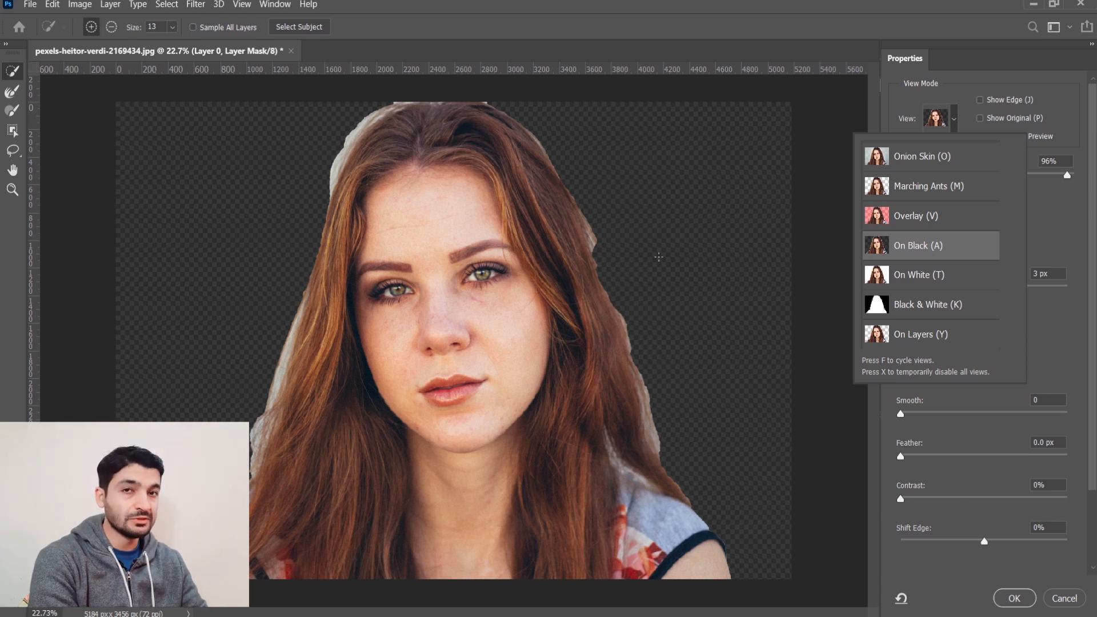
pyautogui.click(1064, 232)
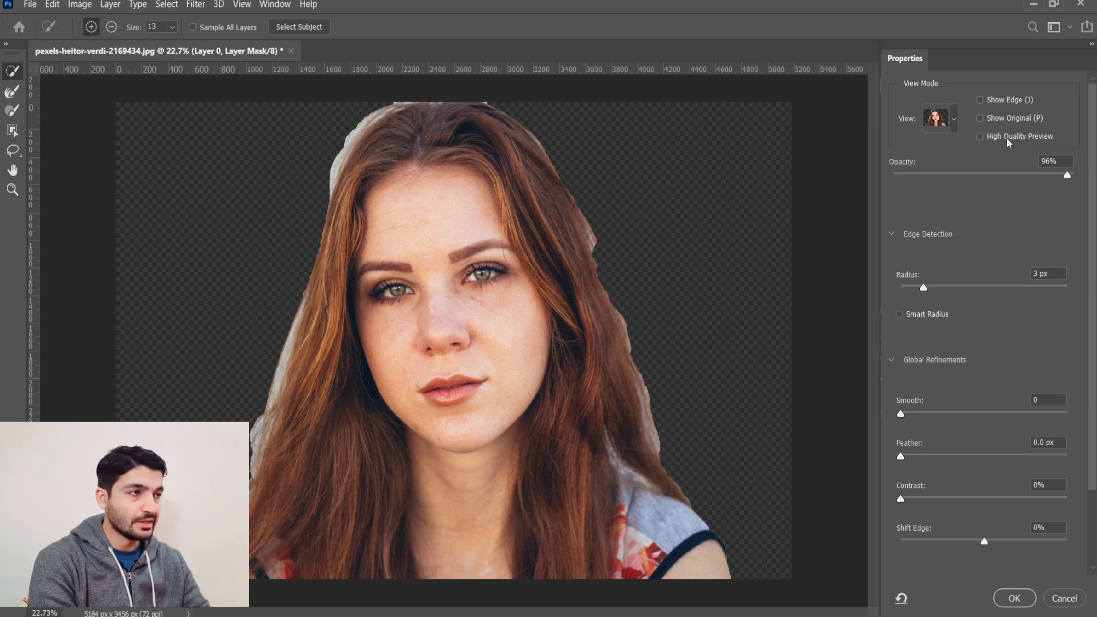
# Preview the mask with Show Edge and Show Original in turn, switch both off, and activate the Refine Edge Brush Tool
pyautogui.click(981, 101)
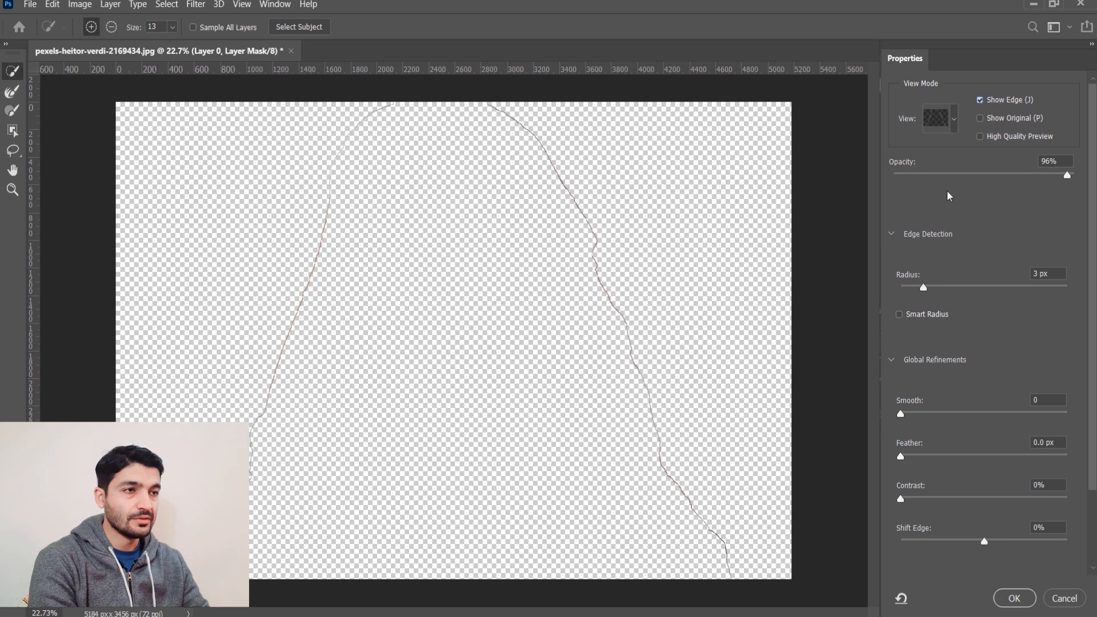
pyautogui.click(981, 101)
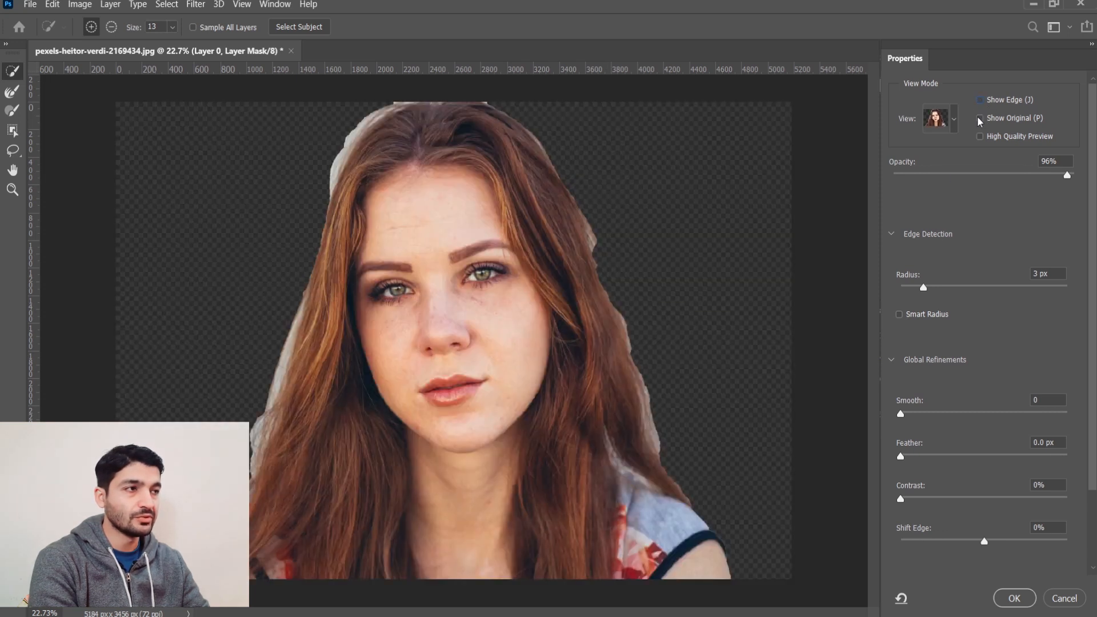
pyautogui.click(980, 118)
pyautogui.press('r')
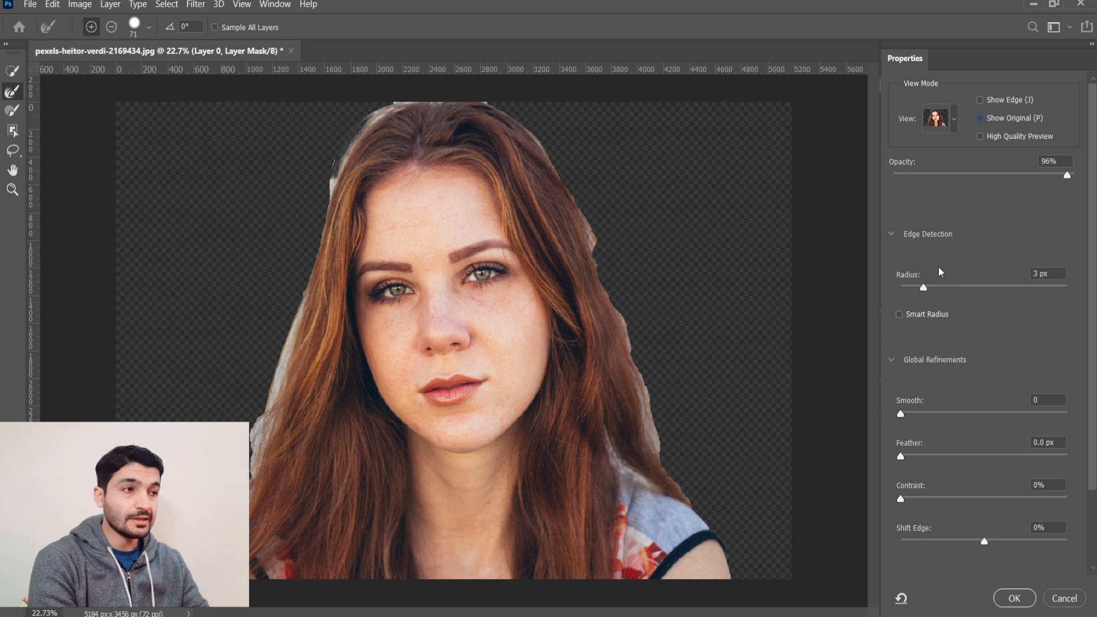
# Try edge detection radii of 250 px, 5 px and 1 px, and set the radius to 0 px
pyautogui.moveTo(925, 288); pyautogui.dragTo(1068, 288)
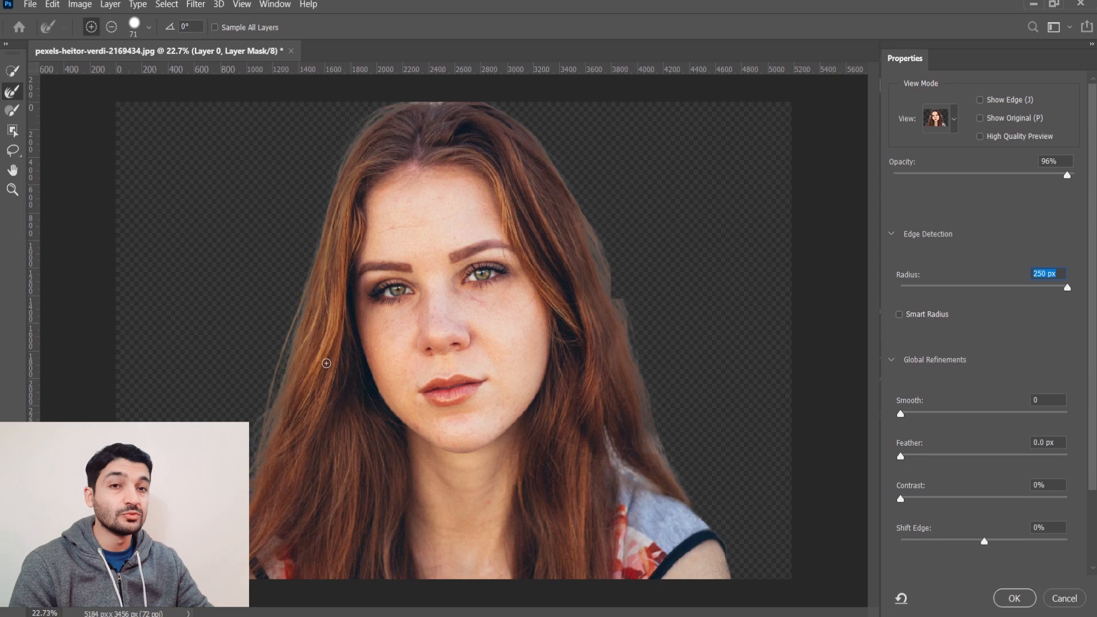
pyautogui.write('5')
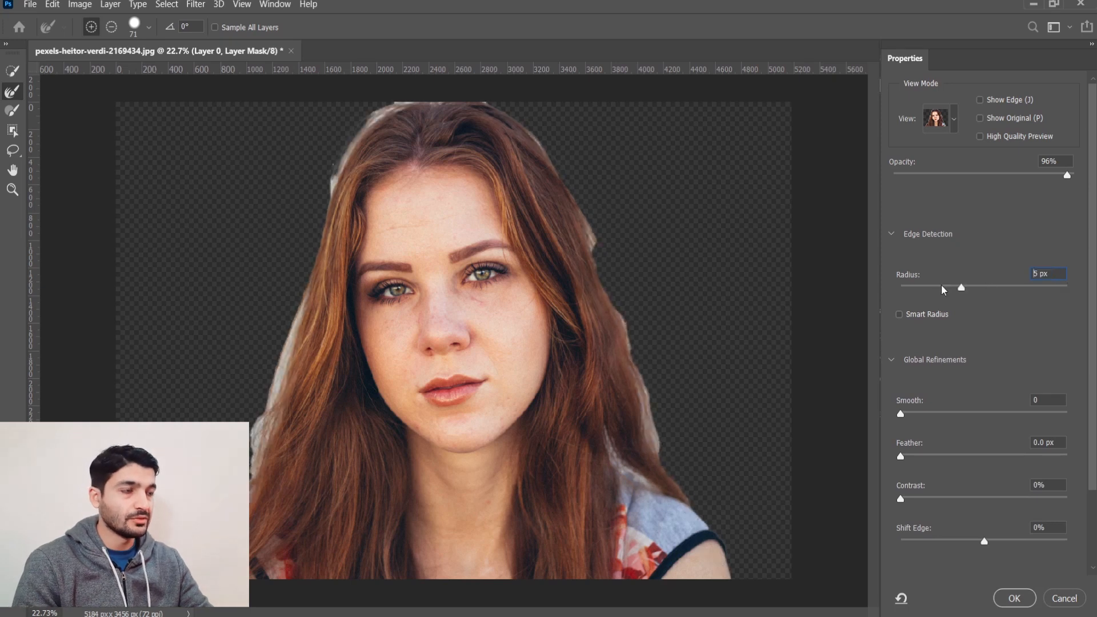
pyautogui.click(908, 287)
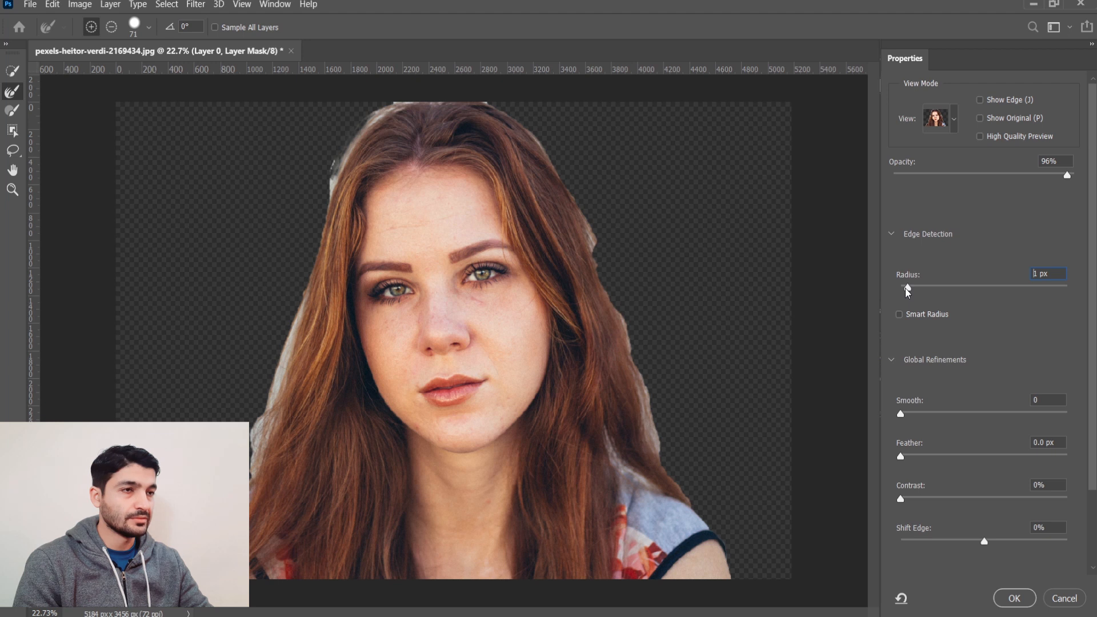
pyautogui.moveTo(906, 288); pyautogui.dragTo(899, 288)
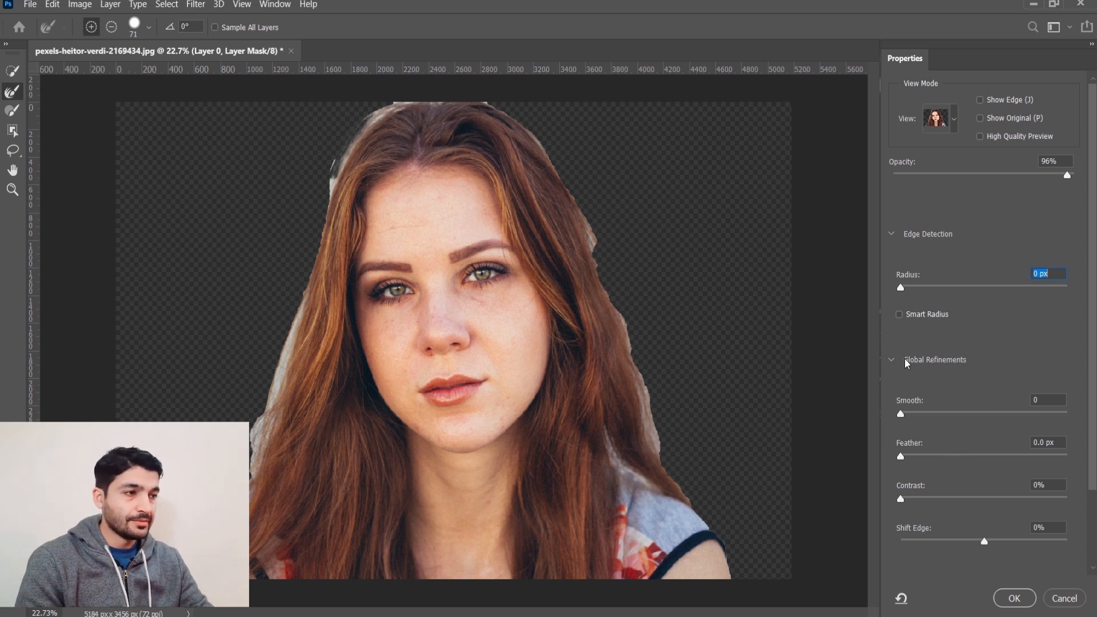
# Try the Smooth refinement at 41 and 45 and the Feather at 128.3 px, resetting each to 0
pyautogui.moveTo(902, 415); pyautogui.dragTo(970, 419)
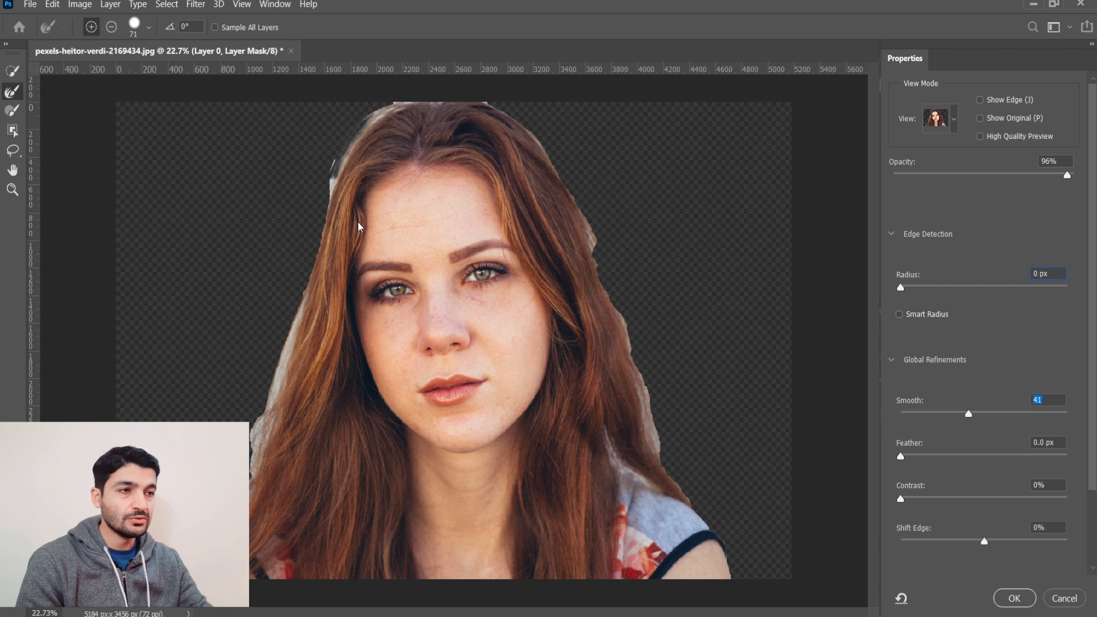
pyautogui.write('45')
pyautogui.moveTo(999, 418); pyautogui.dragTo(901, 414)
pyautogui.moveTo(900, 456); pyautogui.dragTo(1017, 458)
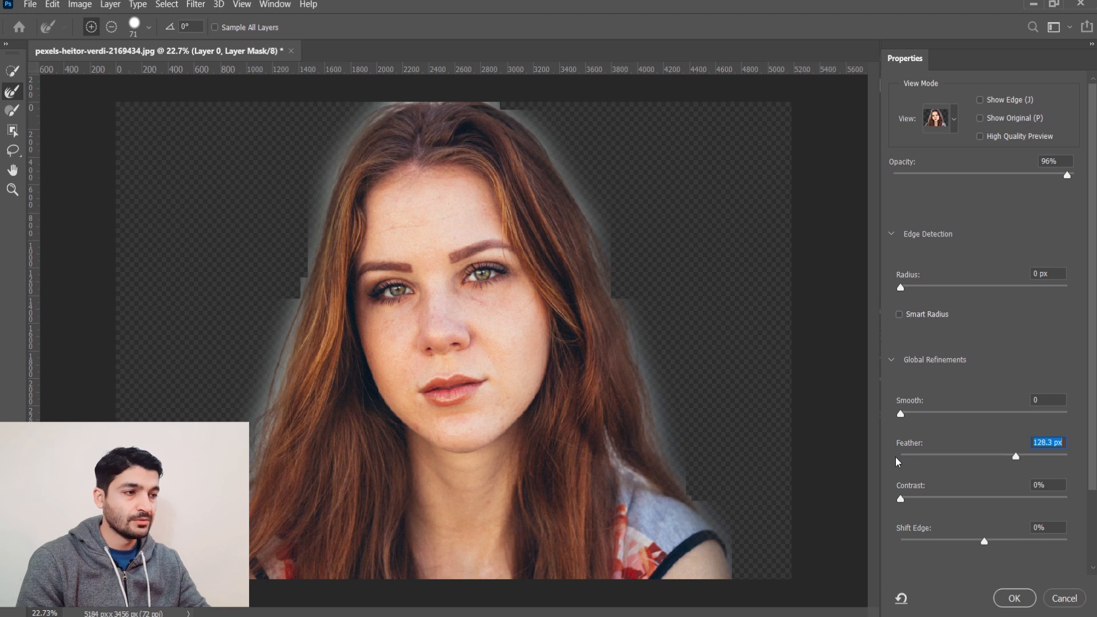
pyautogui.moveTo(1020, 458); pyautogui.dragTo(902, 457)
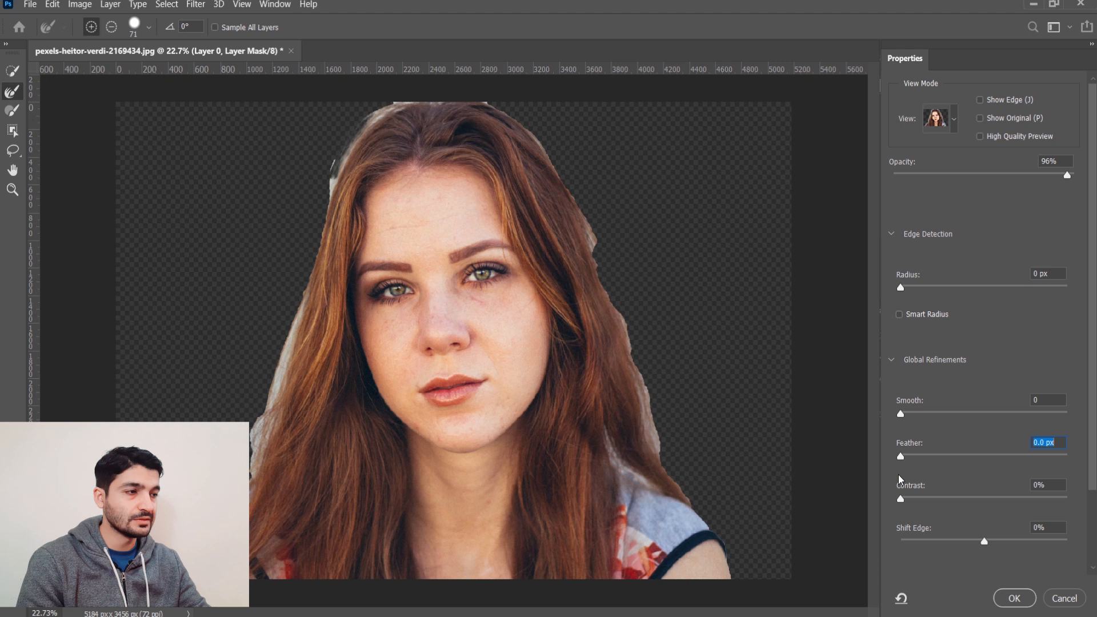
# Try the Contrast refinement at 41% and a small Shift Edge change, resetting both to 0%
pyautogui.scroll(-1, 925, 495)
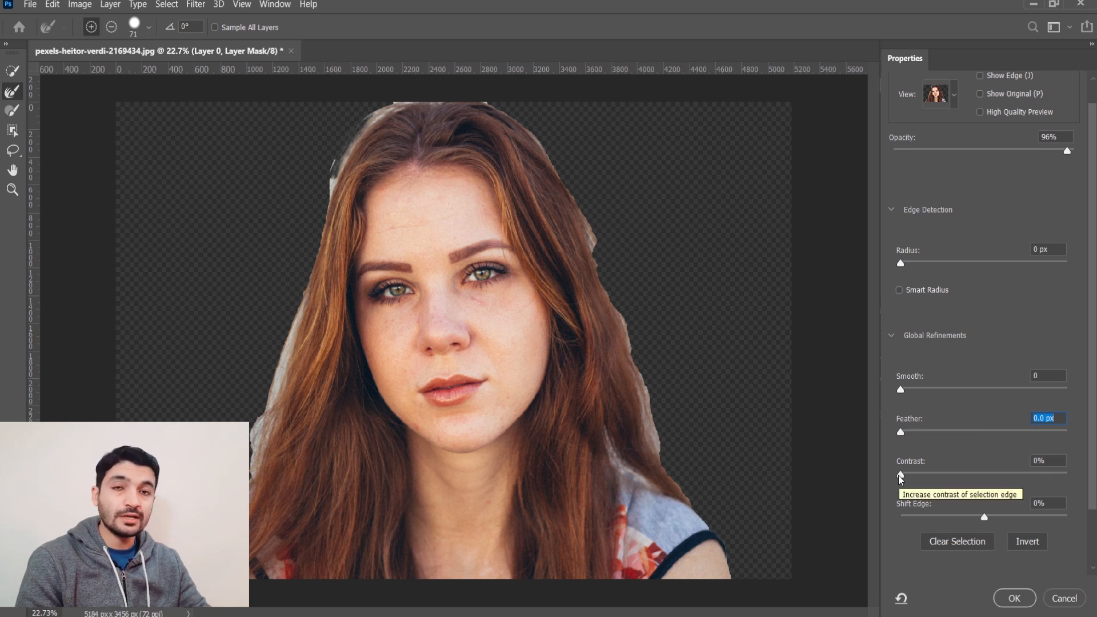
pyautogui.moveTo(901, 478); pyautogui.dragTo(970, 477)
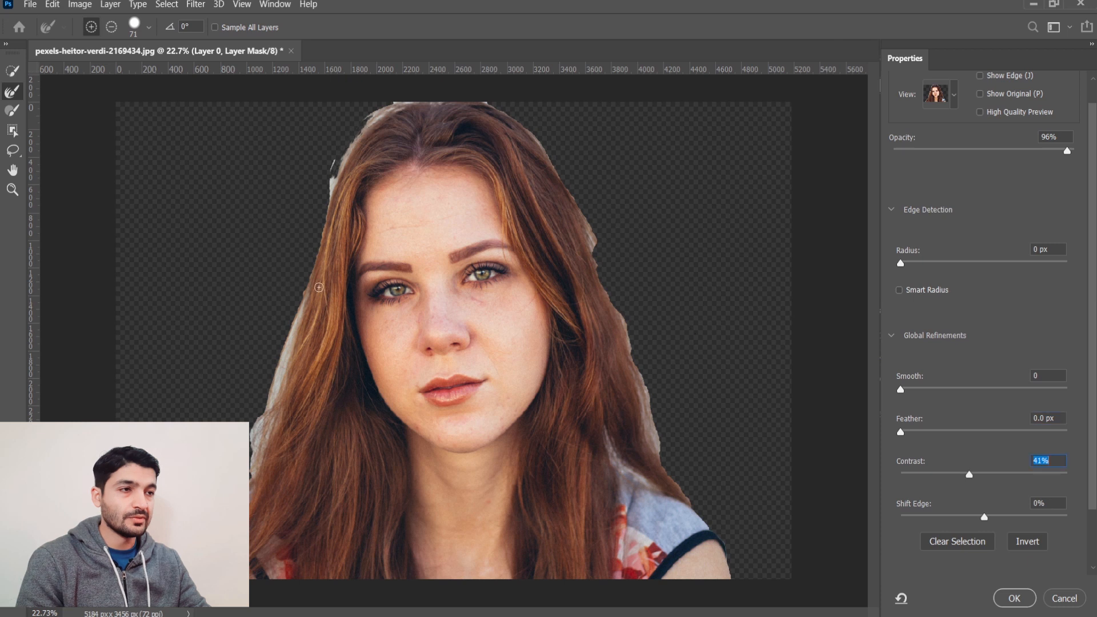
pyautogui.moveTo(970, 476); pyautogui.dragTo(882, 477)
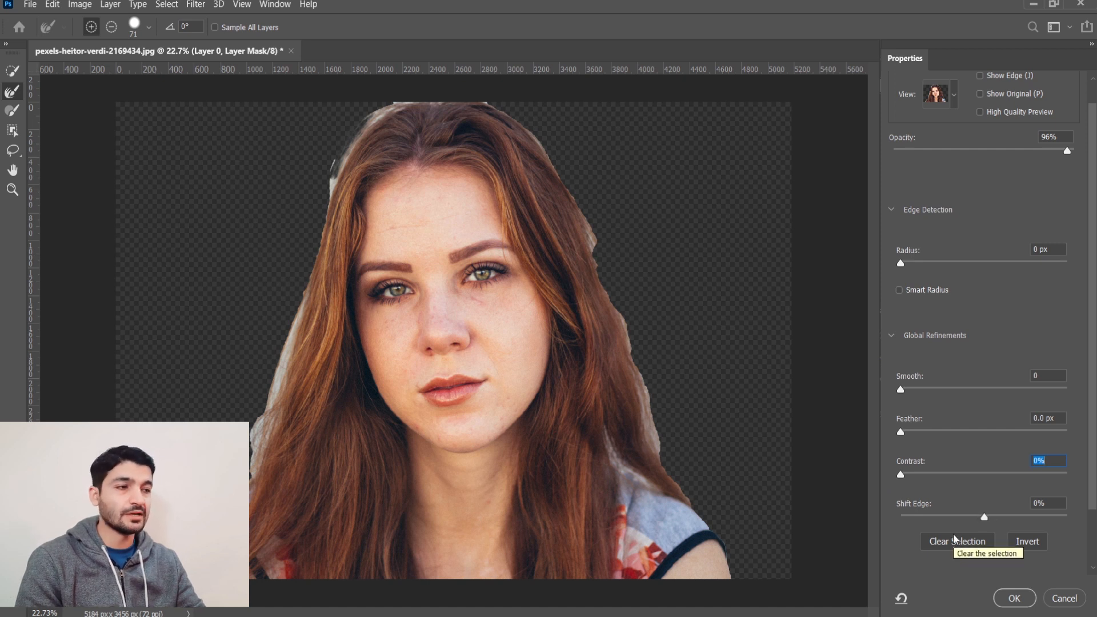
pyautogui.moveTo(984, 517)
pyautogui.mouseDown()
pyautogui.moveTo(1066, 509)
pyautogui.moveTo(1036, 522)
pyautogui.moveTo(897, 526)
pyautogui.moveTo(987, 518)
pyautogui.mouseUp()
pyautogui.write('0')
pyautogui.press('Return')
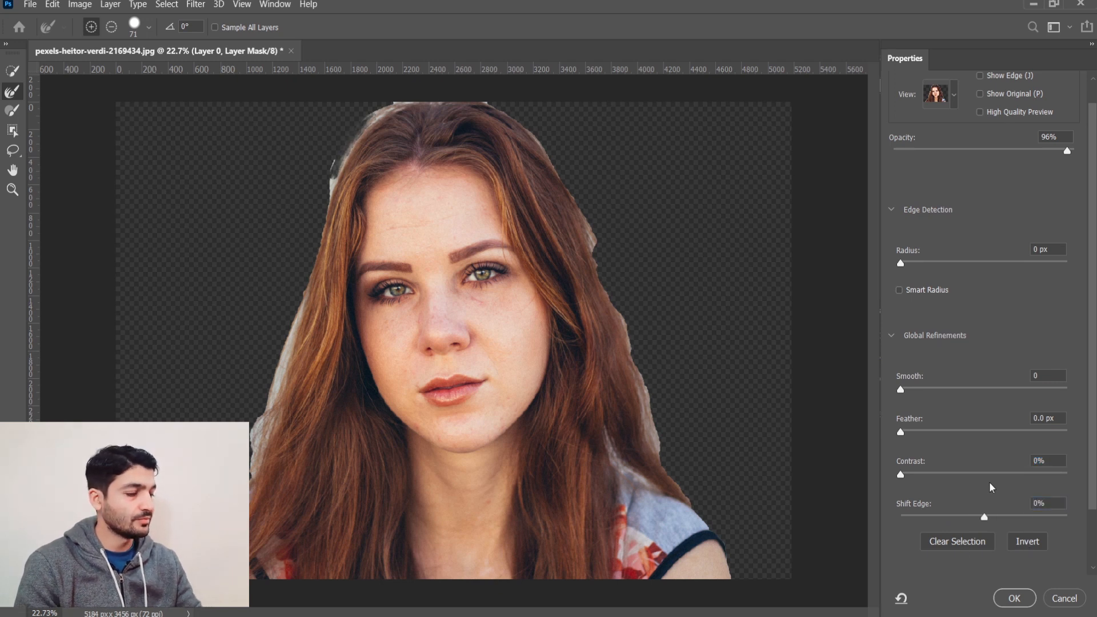
pyautogui.scroll(-1, 1005, 555)
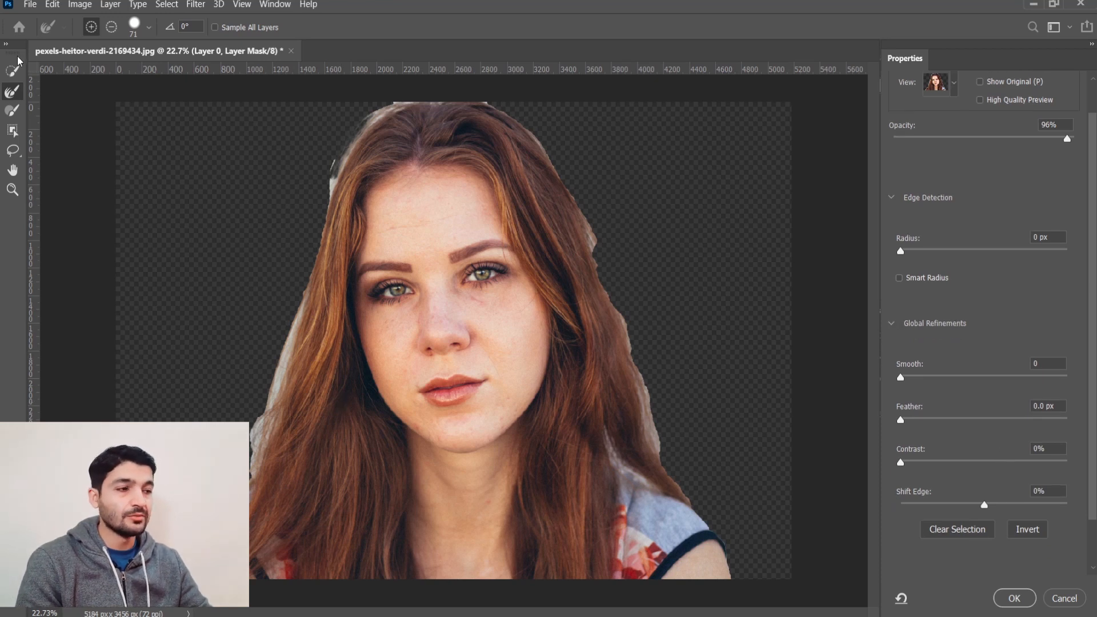
# Go through the Quick Selection, Brush and Hand tools, and zoom in to 50% on the hair at the top of the head
pyautogui.click(18, 73)
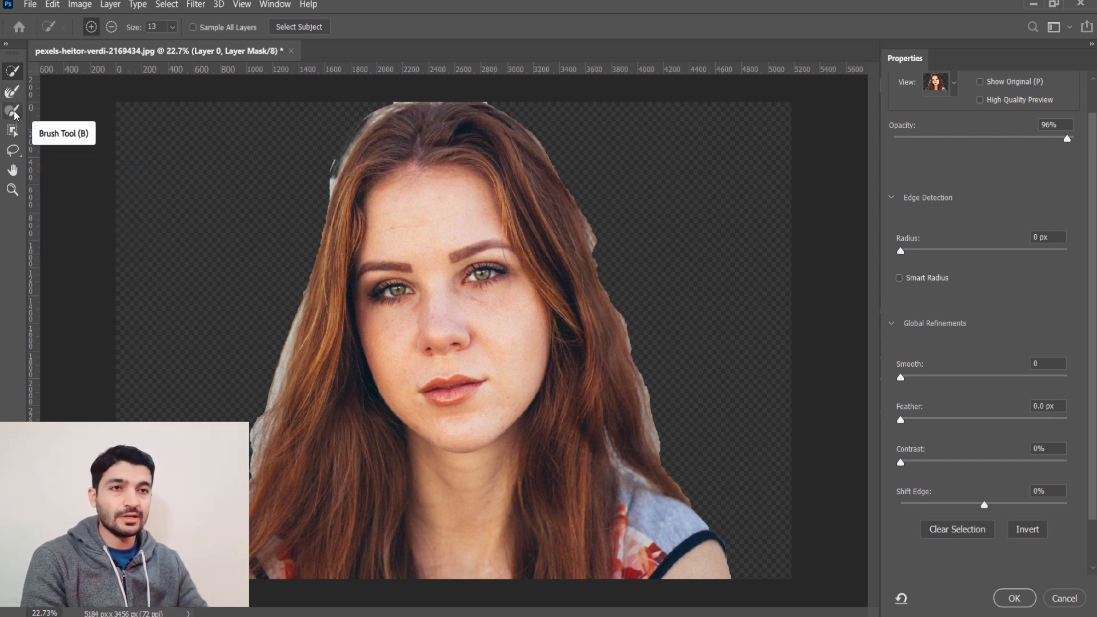
pyautogui.click(14, 112)
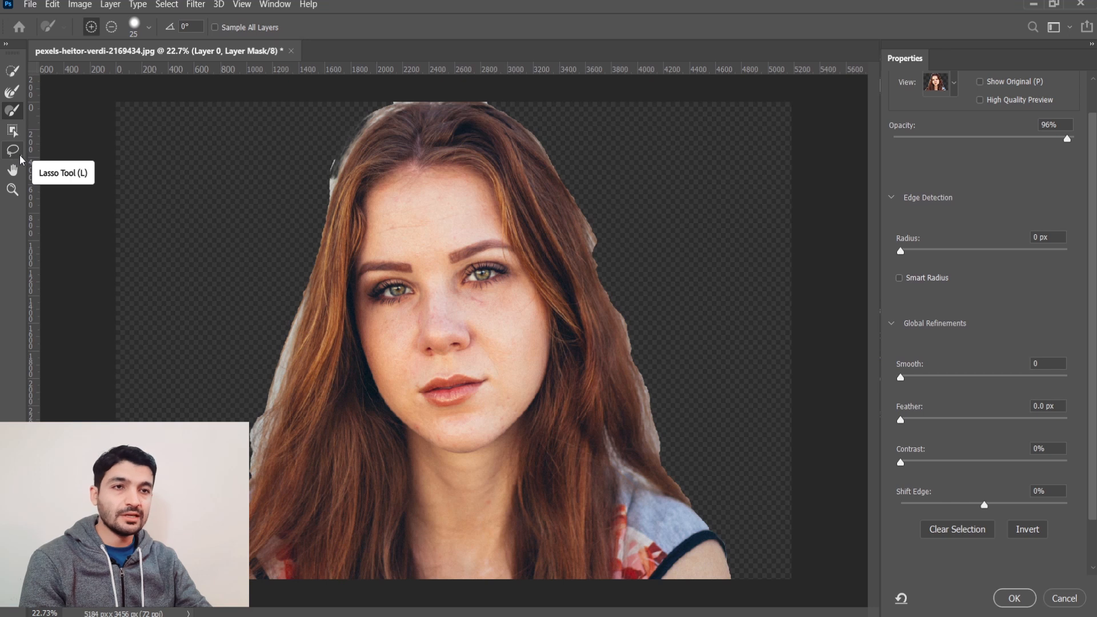
pyautogui.click(12, 170)
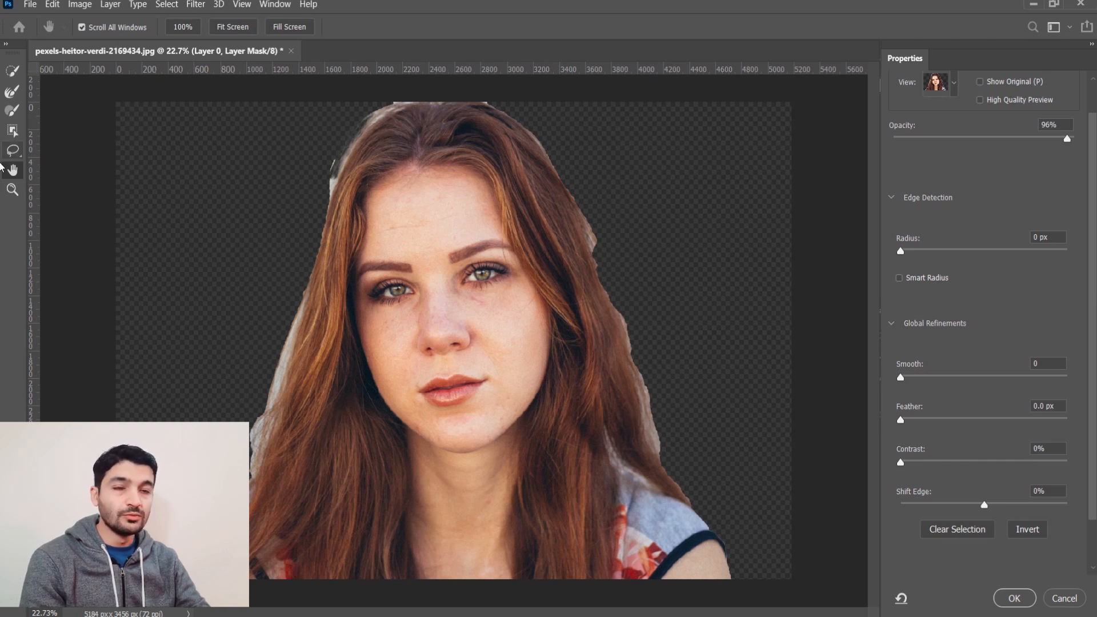
pyautogui.click(12, 189)
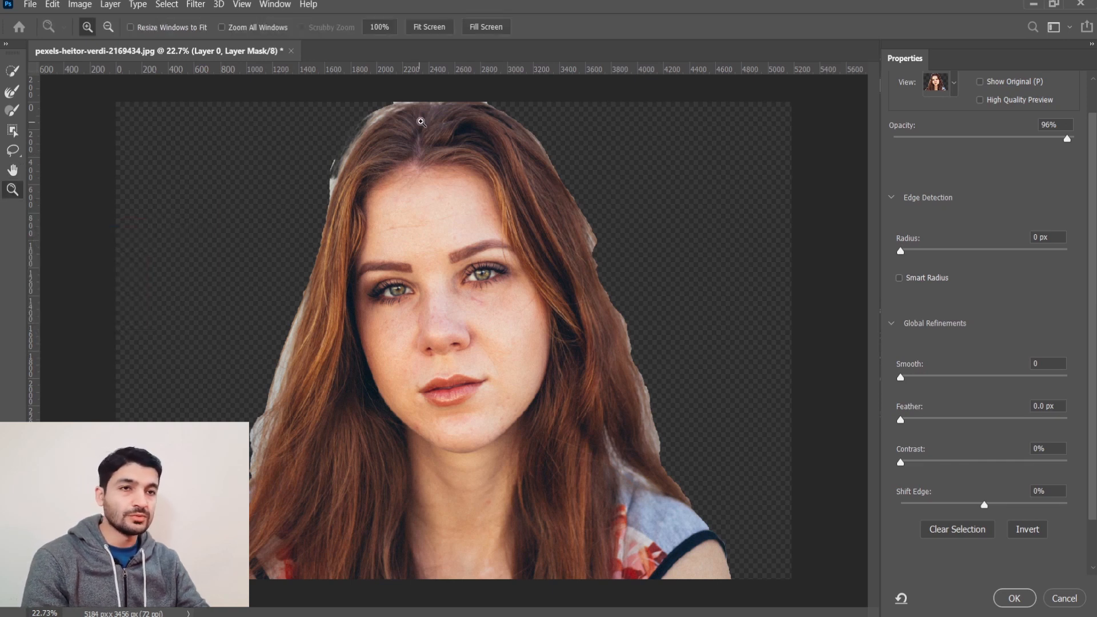
pyautogui.click(469, 106)
pyautogui.click(463, 106)
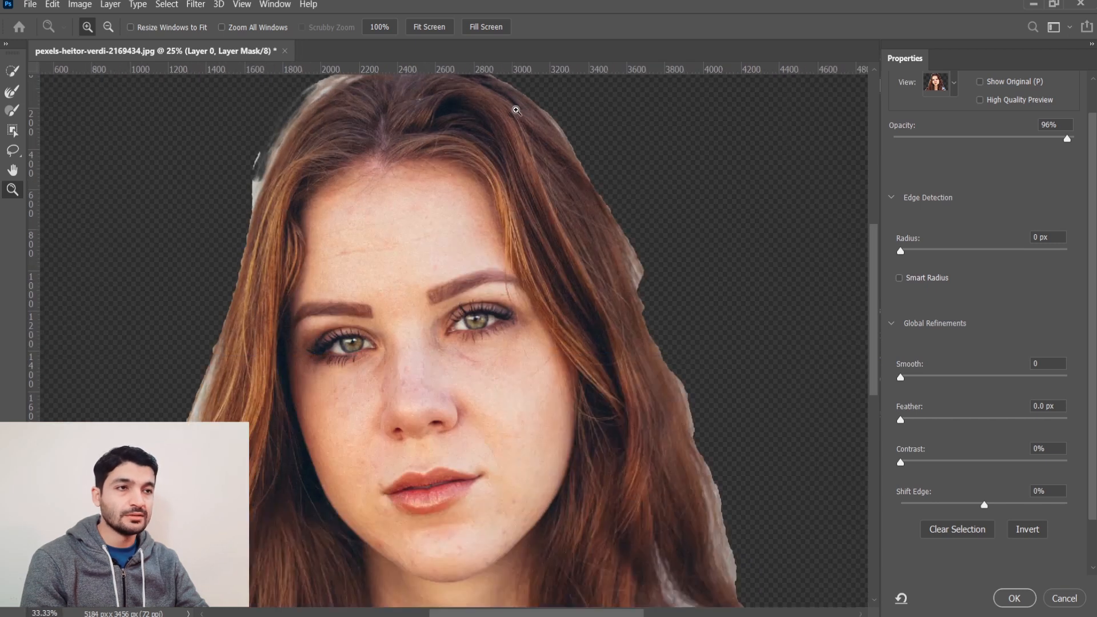
pyautogui.click(451, 106)
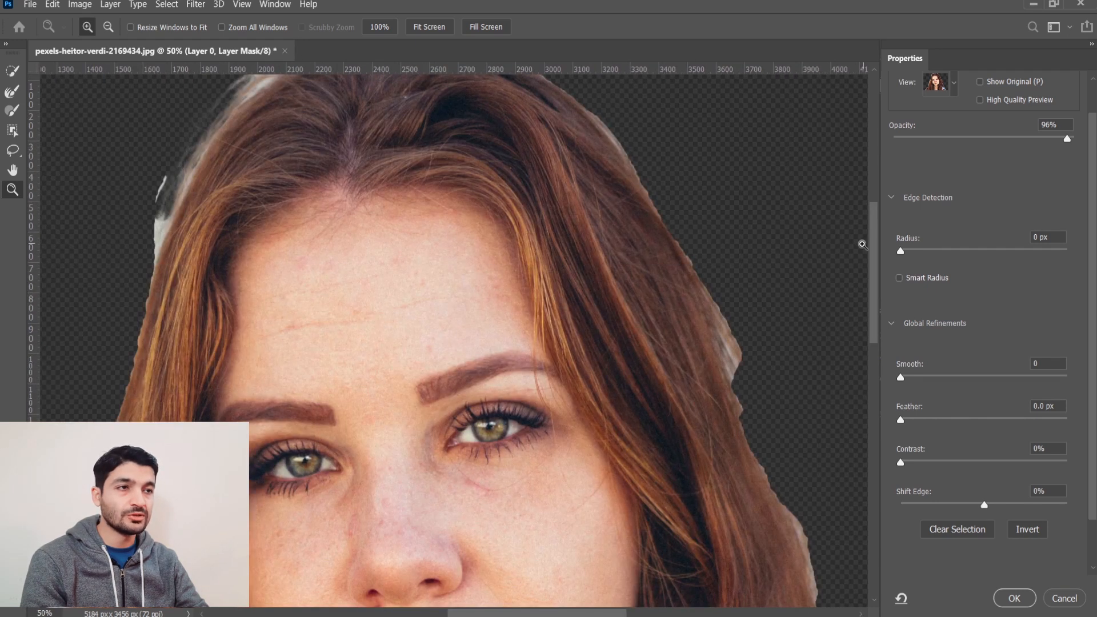
pyautogui.moveTo(878, 252); pyautogui.dragTo(879, 219)
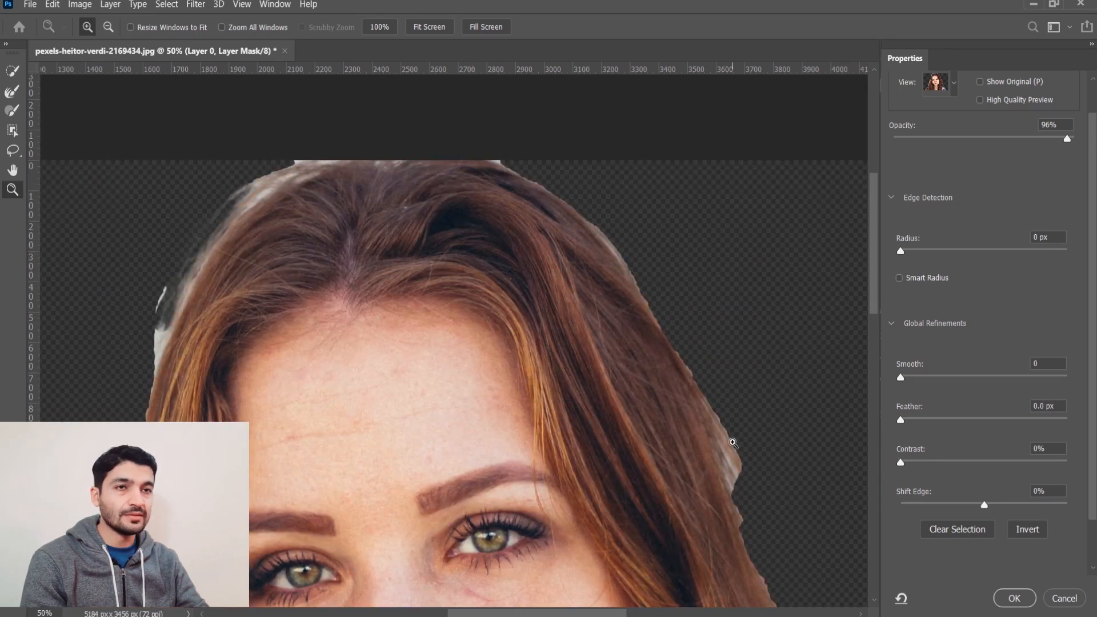
# Activate the Refine Edge Brush Tool and set the opacity of the On Black preview to 94%
pyautogui.click(13, 93)
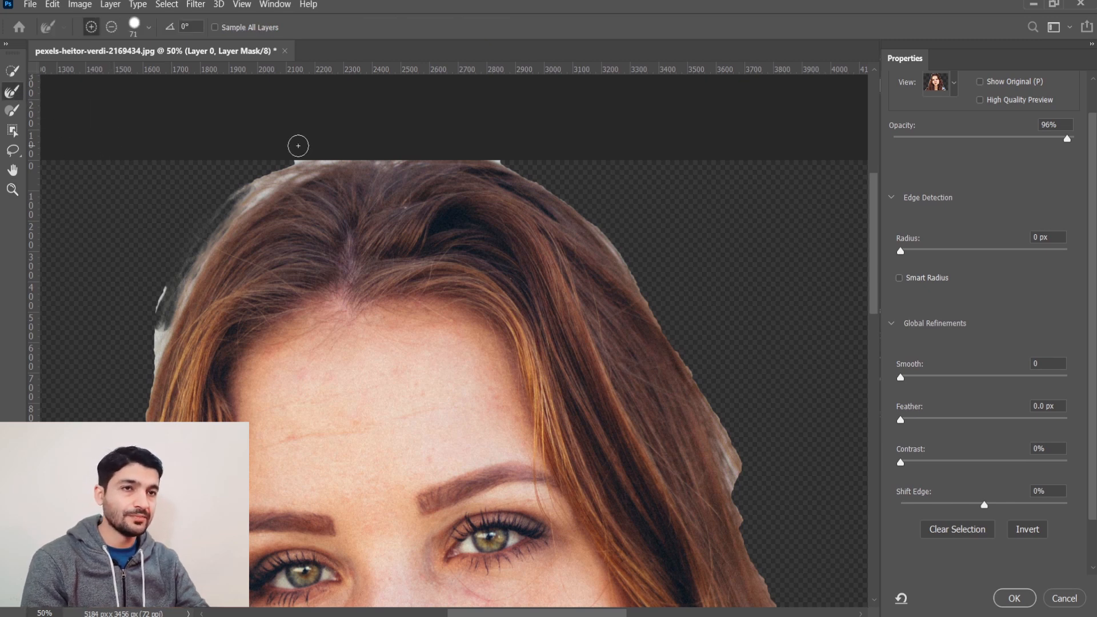
pyautogui.moveTo(1062, 140)
pyautogui.mouseDown()
pyautogui.moveTo(1039, 150)
pyautogui.moveTo(1093, 146)
pyautogui.moveTo(1061, 146)
pyautogui.mouseUp()
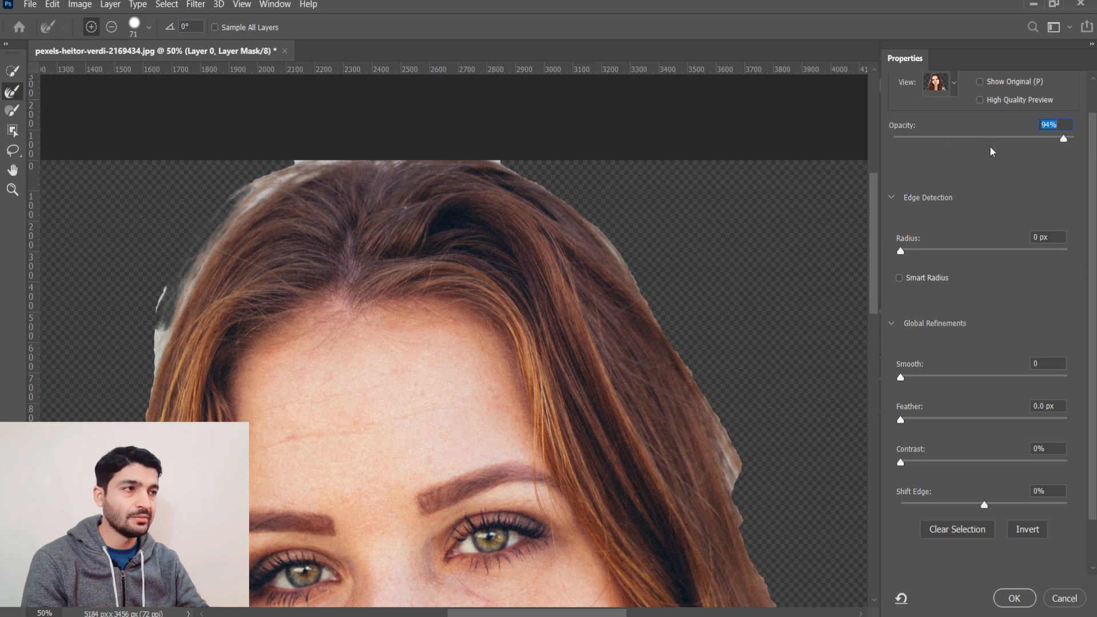
pyautogui.click(954, 85)
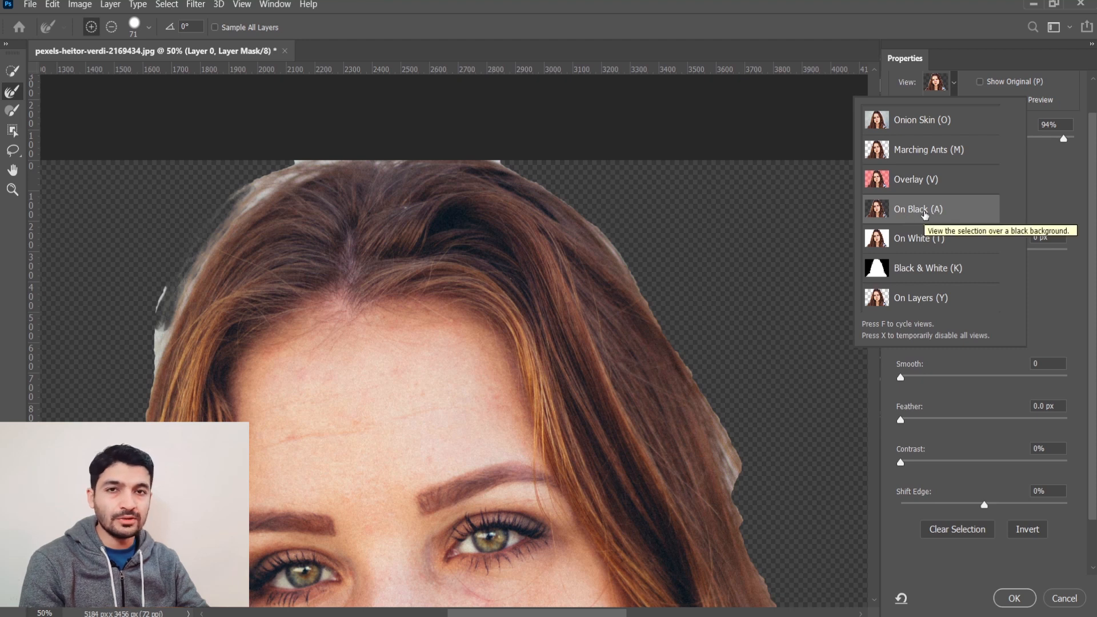
pyautogui.click(1063, 292)
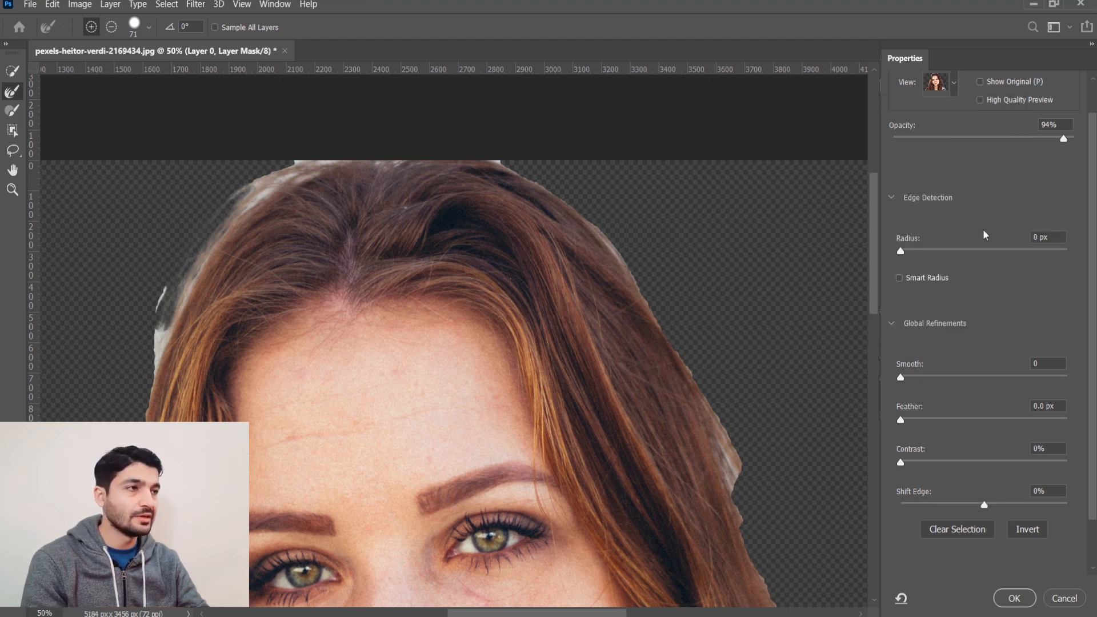
pyautogui.scroll(-1, 985, 235)
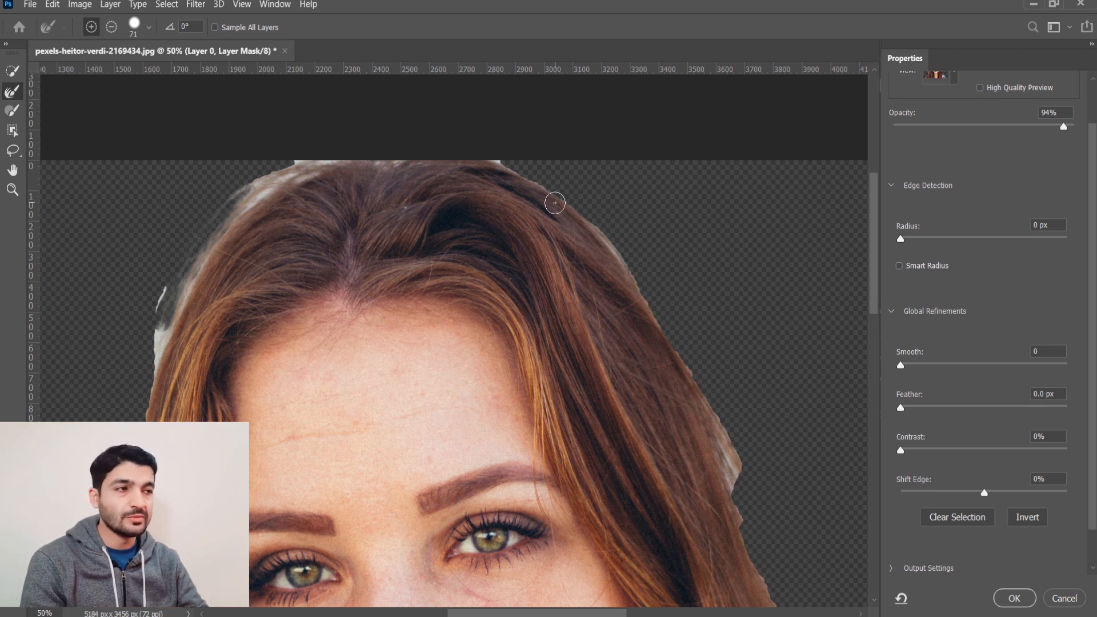
# Brush over the hair outline around the top and sides of the head with the size 71 Refine Edge Brush
pyautogui.moveTo(492, 163)
pyautogui.mouseDown()
pyautogui.moveTo(588, 208)
pyautogui.moveTo(651, 293)
pyautogui.moveTo(716, 427)
pyautogui.moveTo(744, 519)
pyautogui.moveTo(727, 436)
pyautogui.moveTo(679, 375)
pyautogui.moveTo(636, 278)
pyautogui.moveTo(512, 170)
pyautogui.moveTo(384, 148)
pyautogui.moveTo(370, 166)
pyautogui.moveTo(393, 162)
pyautogui.moveTo(361, 171)
pyautogui.moveTo(371, 173)
pyautogui.moveTo(333, 157)
pyautogui.moveTo(295, 163)
pyautogui.moveTo(328, 165)
pyautogui.moveTo(229, 213)
pyautogui.moveTo(186, 268)
pyautogui.moveTo(157, 338)
pyautogui.moveTo(162, 299)
pyautogui.moveTo(189, 266)
pyautogui.moveTo(157, 346)
pyautogui.moveTo(180, 364)
pyautogui.mouseUp()
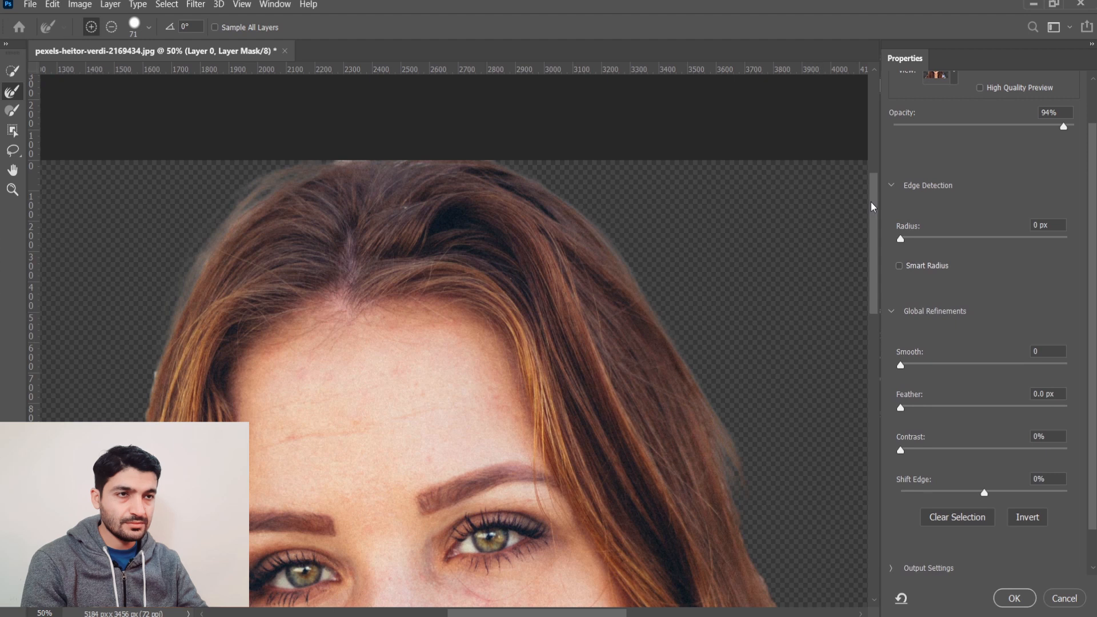
pyautogui.scroll(-5, 875, 202)
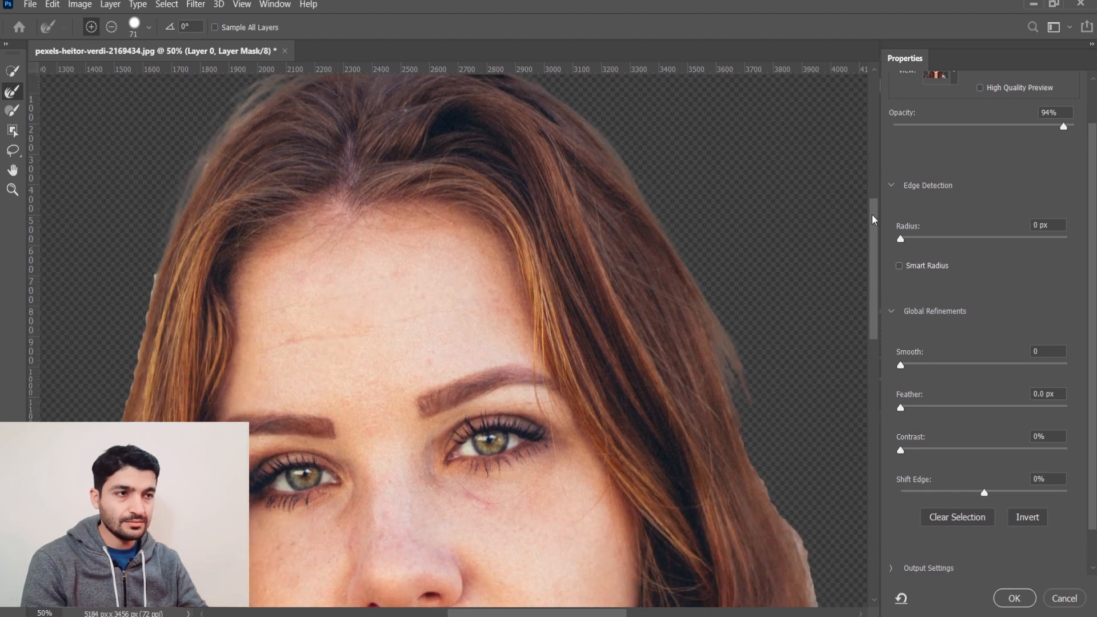
pyautogui.moveTo(873, 219); pyautogui.dragTo(875, 249)
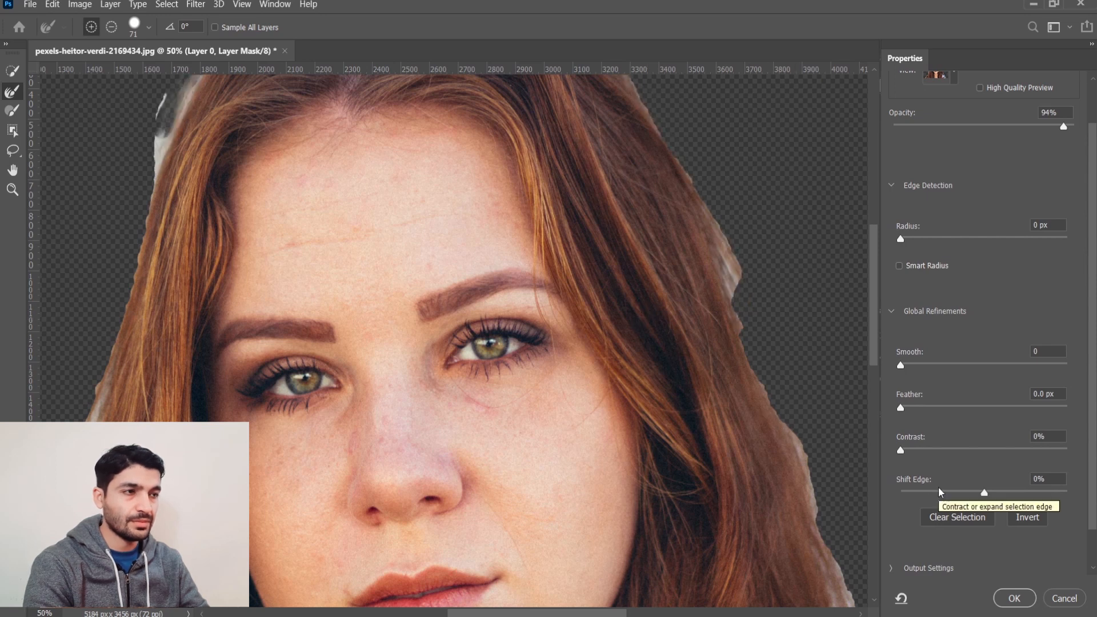
# Enable Smart Radius and brush the Refine Edge Brush down the hair outline on the image's right side, from the crown past cheek level
pyautogui.moveTo(878, 271); pyautogui.dragTo(879, 223)
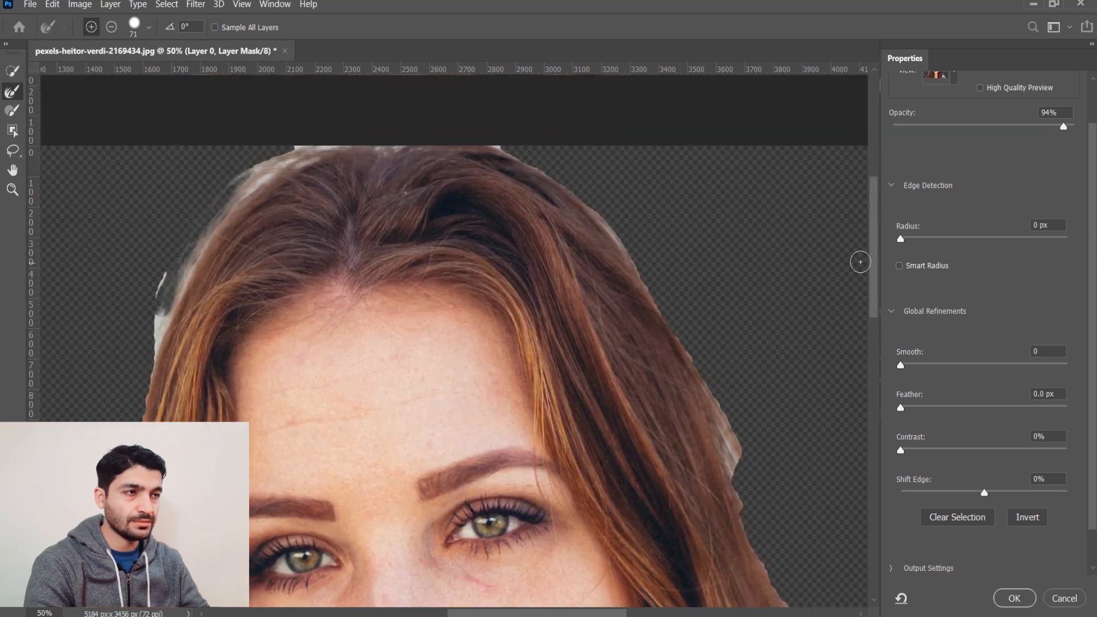
pyautogui.click(901, 267)
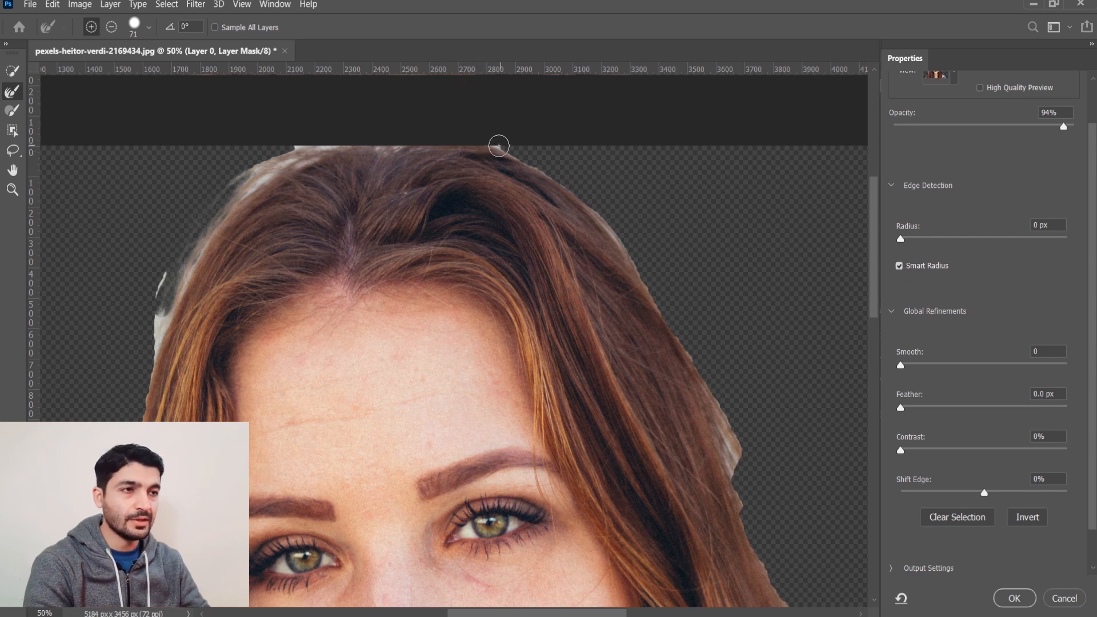
pyautogui.moveTo(527, 165)
pyautogui.mouseDown()
pyautogui.moveTo(616, 233)
pyautogui.moveTo(654, 306)
pyautogui.moveTo(692, 346)
pyautogui.moveTo(736, 448)
pyautogui.moveTo(751, 545)
pyautogui.moveTo(717, 427)
pyautogui.moveTo(736, 496)
pyautogui.moveTo(748, 397)
pyautogui.mouseUp()
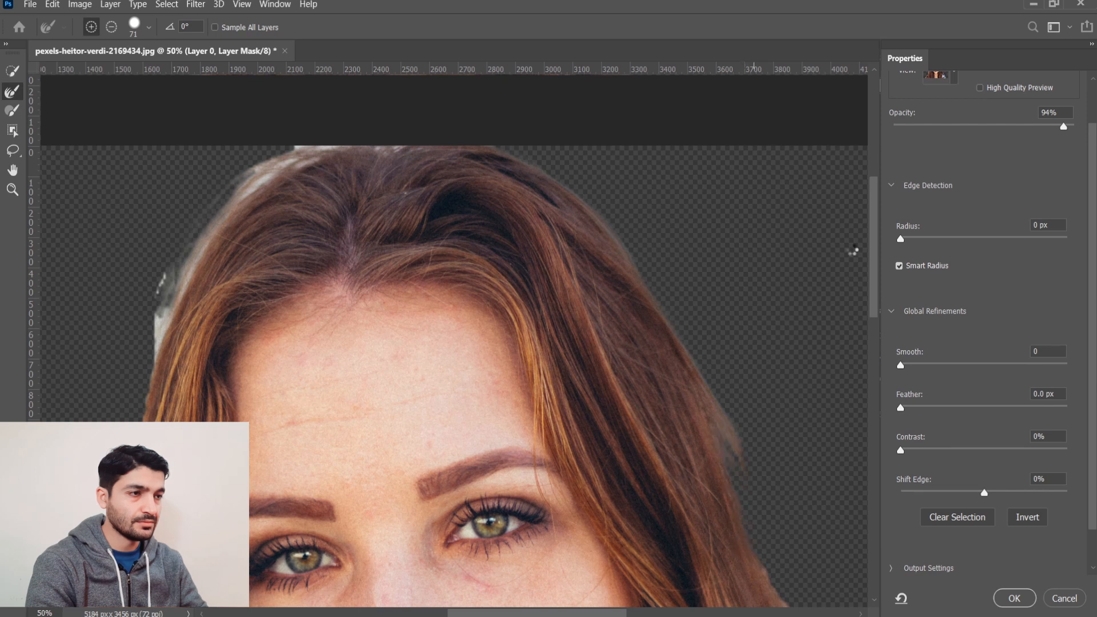
pyautogui.moveTo(878, 223); pyautogui.dragTo(879, 319)
pyautogui.moveTo(755, 239)
pyautogui.mouseDown()
pyautogui.moveTo(810, 330)
pyautogui.moveTo(851, 483)
pyautogui.moveTo(858, 566)
pyautogui.moveTo(832, 568)
pyautogui.mouseUp()
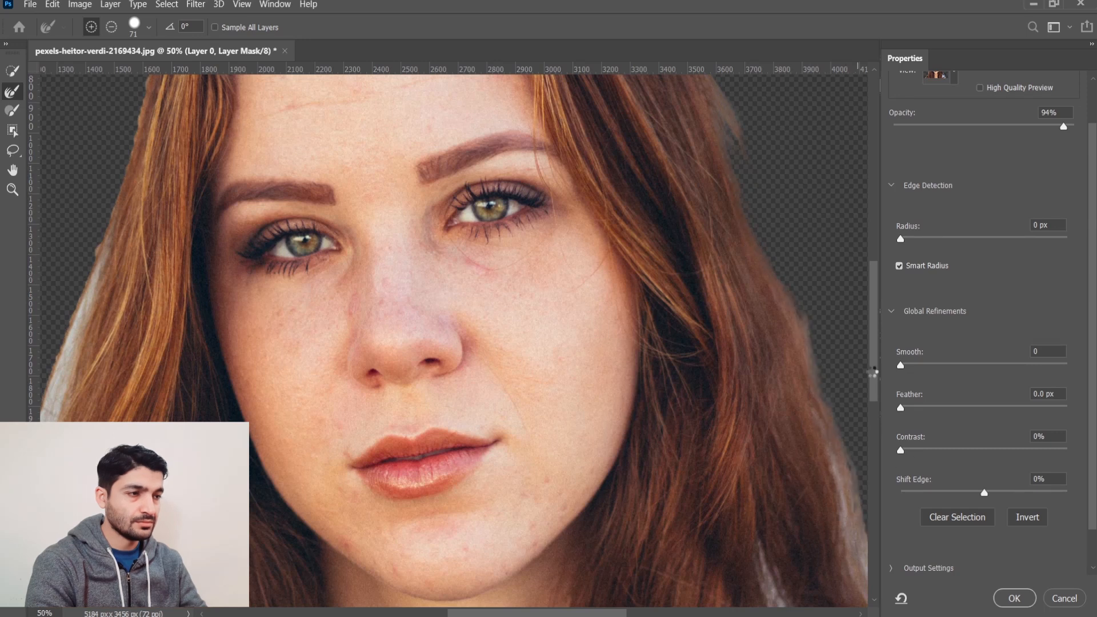
# Refine the lower hair edge on the image's right side, including the background gap between the strands above the shoulder
pyautogui.scroll(-3, 752, 372)
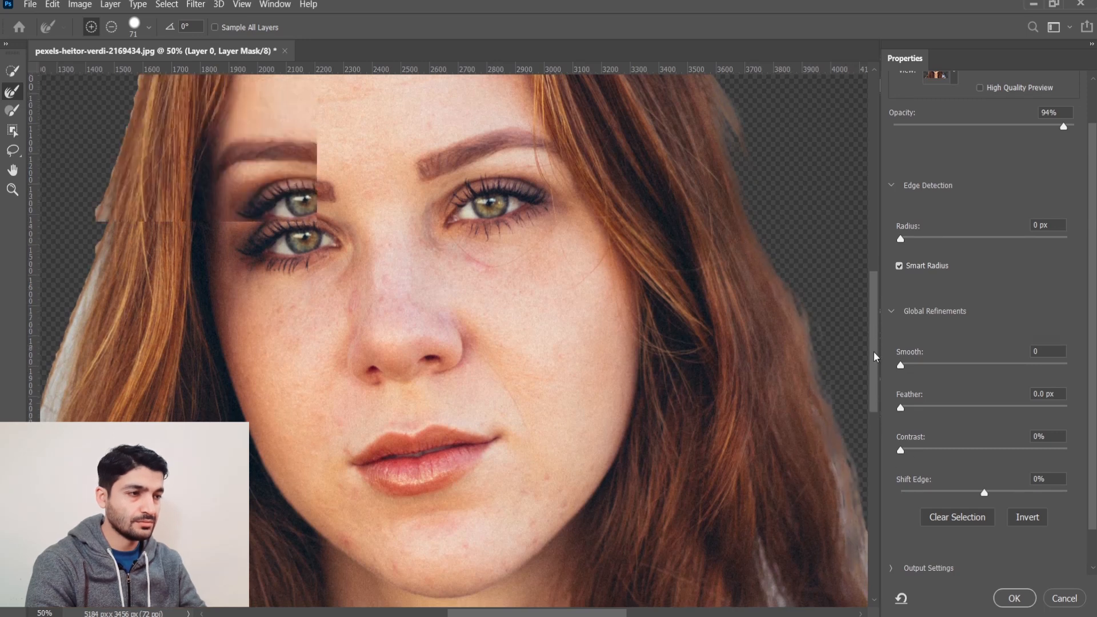
pyautogui.moveTo(752, 372); pyautogui.dragTo(581, 348)
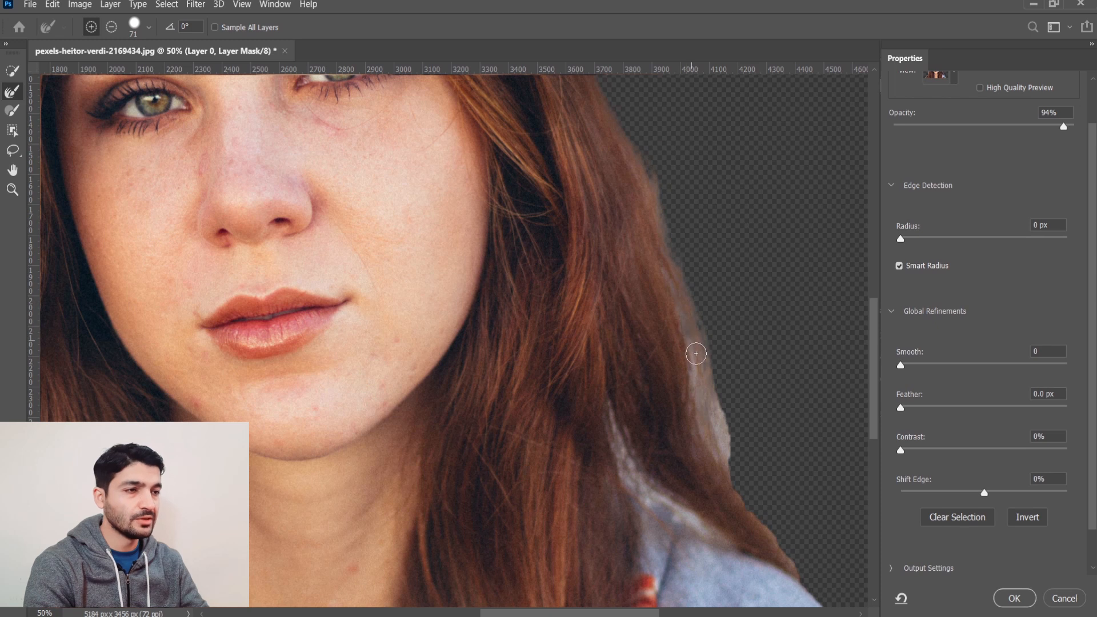
pyautogui.moveTo(702, 405)
pyautogui.mouseDown()
pyautogui.moveTo(726, 437)
pyautogui.moveTo(711, 397)
pyautogui.moveTo(727, 469)
pyautogui.moveTo(707, 393)
pyautogui.moveTo(724, 458)
pyautogui.mouseUp()
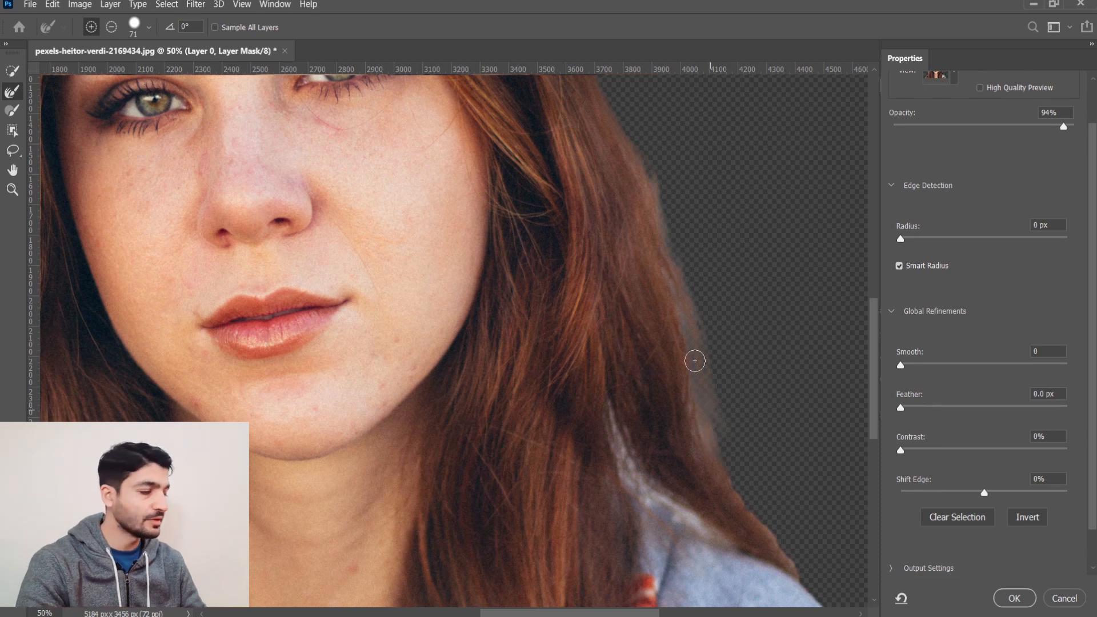
pyautogui.moveTo(612, 414); pyautogui.dragTo(627, 460)
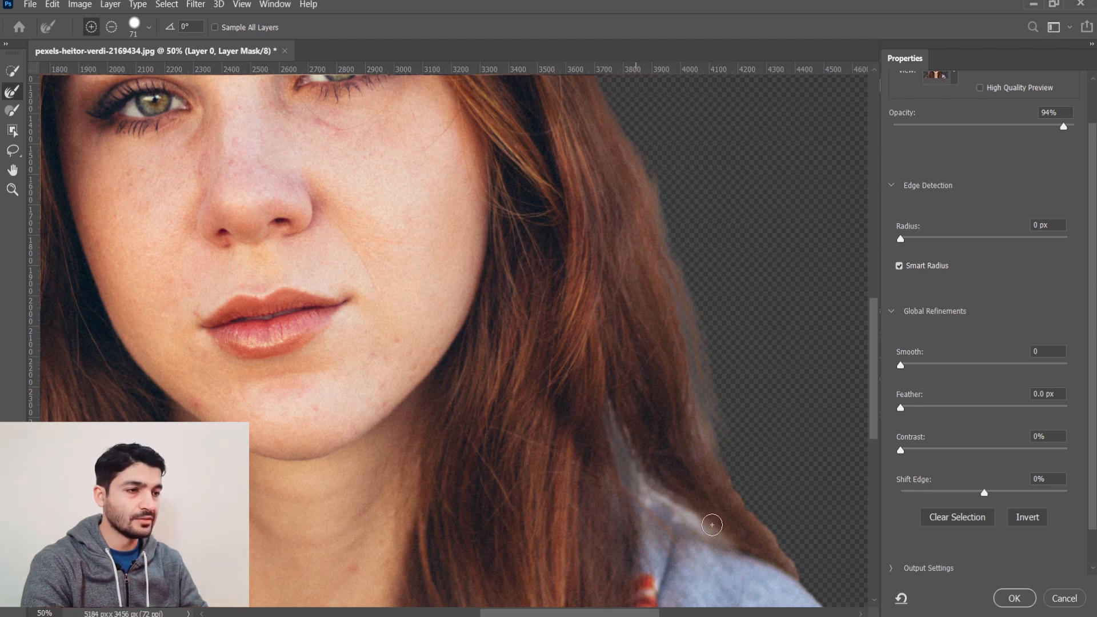
pyautogui.moveTo(713, 526)
pyautogui.mouseDown()
pyautogui.moveTo(641, 480)
pyautogui.moveTo(615, 421)
pyautogui.moveTo(709, 531)
pyautogui.moveTo(694, 515)
pyautogui.mouseUp()
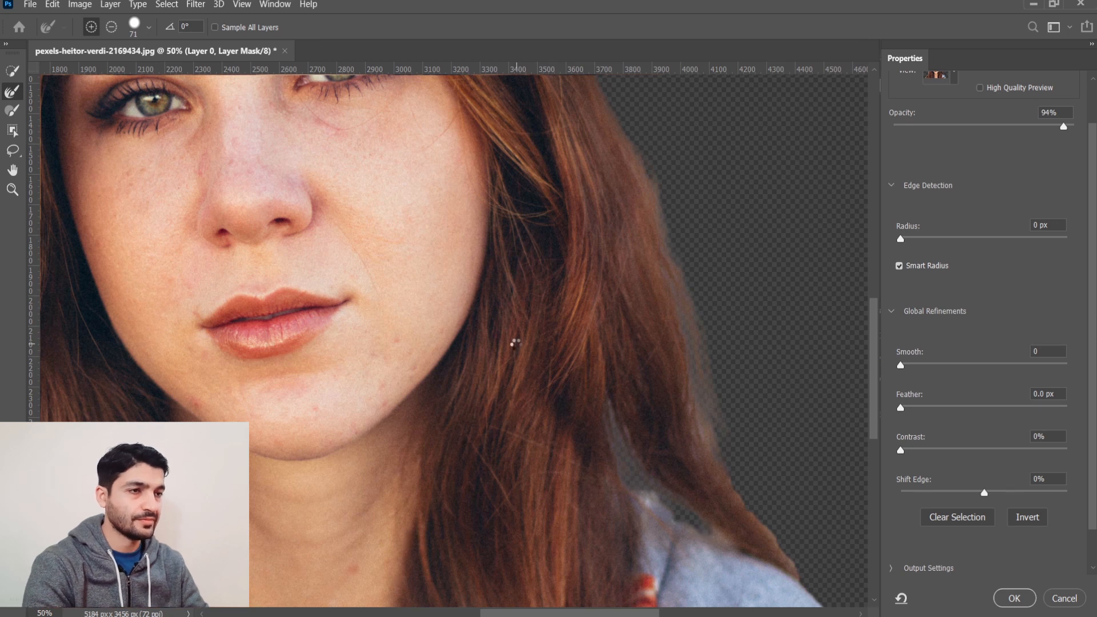
pyautogui.scroll(-3, 543, 337)
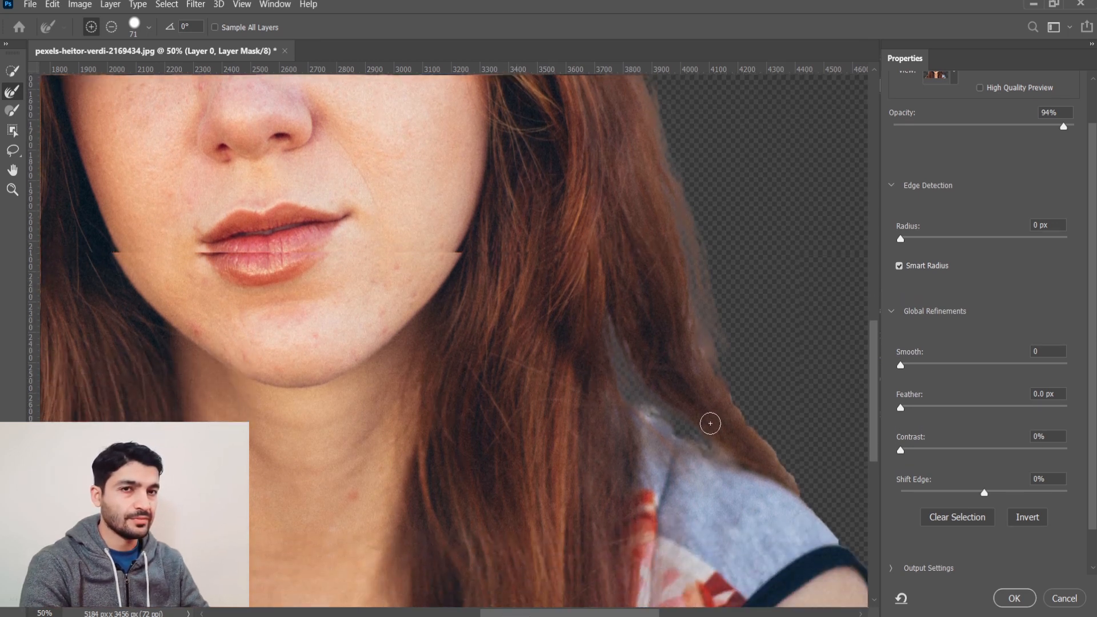
pyautogui.moveTo(719, 379)
pyautogui.mouseDown()
pyautogui.moveTo(786, 456)
pyautogui.moveTo(726, 392)
pyautogui.moveTo(774, 455)
pyautogui.moveTo(715, 444)
pyautogui.mouseUp()
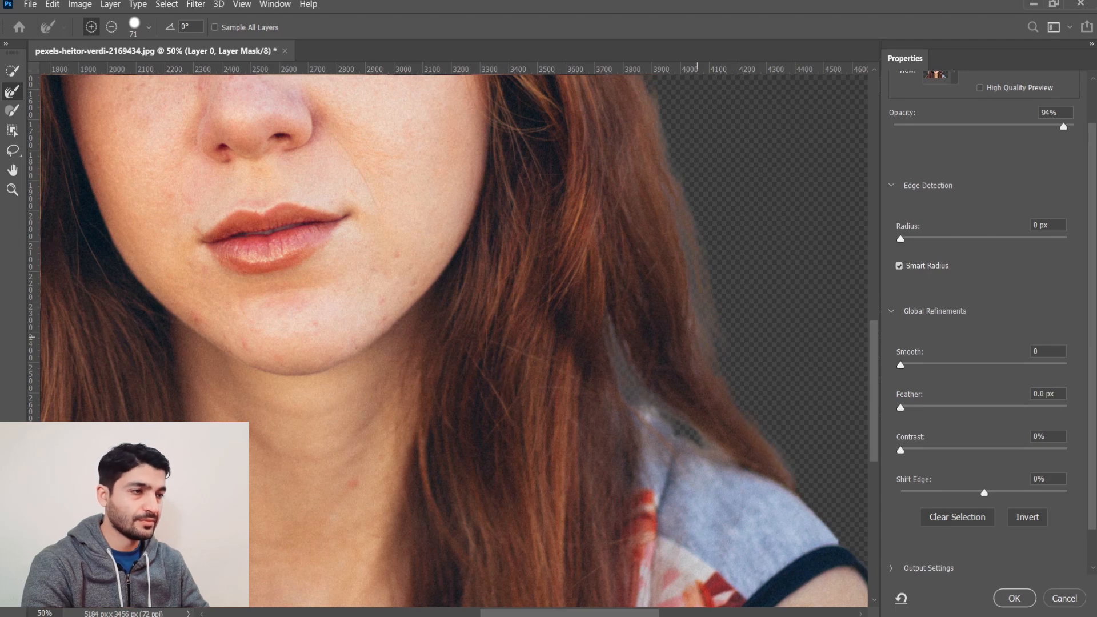
# Brush over the hair edge on the image's left side, from the shoulder up to eye level, to remove the leftover background
pyautogui.moveTo(488, 614); pyautogui.dragTo(389, 614)
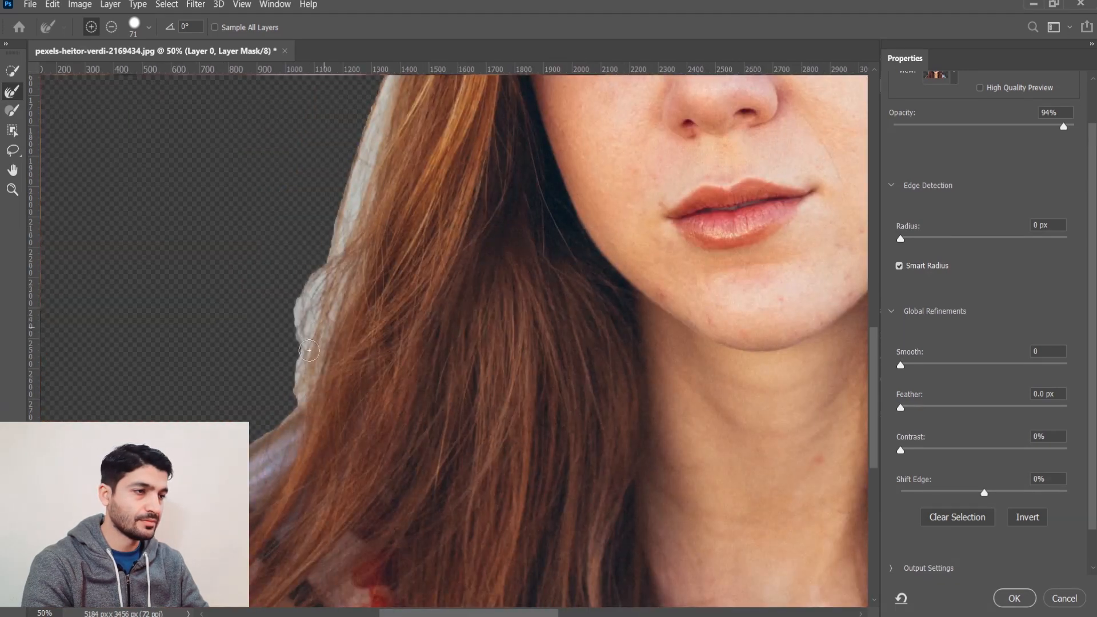
pyautogui.moveTo(303, 362)
pyautogui.mouseDown()
pyautogui.moveTo(314, 283)
pyautogui.moveTo(341, 265)
pyautogui.moveTo(332, 320)
pyautogui.moveTo(301, 300)
pyautogui.moveTo(299, 320)
pyautogui.moveTo(303, 289)
pyautogui.moveTo(301, 336)
pyautogui.moveTo(330, 287)
pyautogui.moveTo(332, 325)
pyautogui.moveTo(280, 418)
pyautogui.moveTo(290, 338)
pyautogui.moveTo(323, 284)
pyautogui.mouseUp()
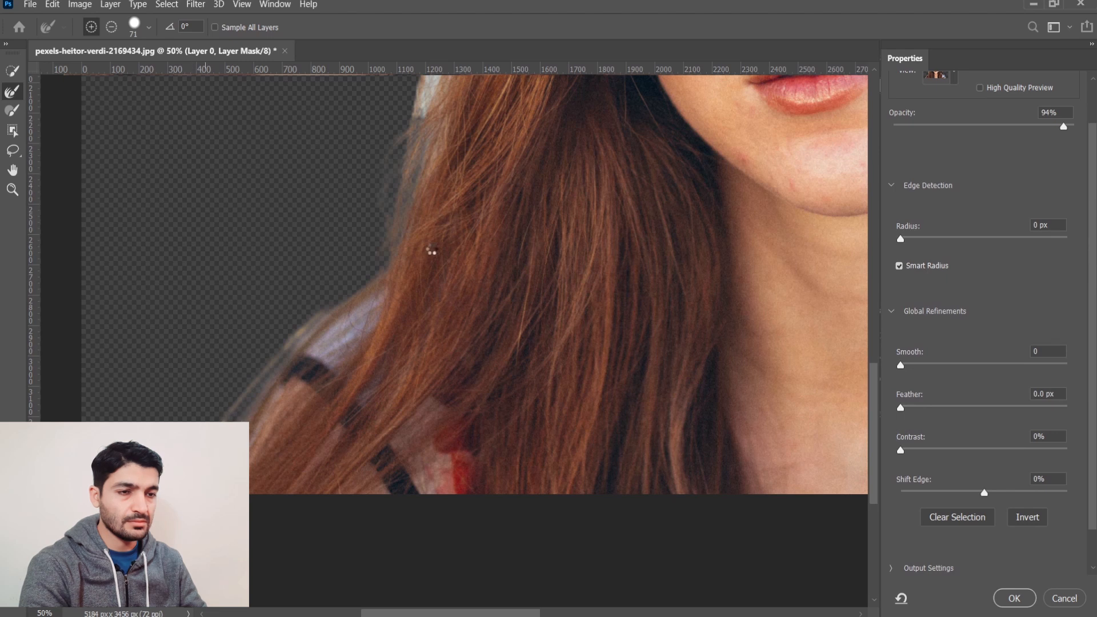
pyautogui.moveTo(426, 295); pyautogui.dragTo(379, 534)
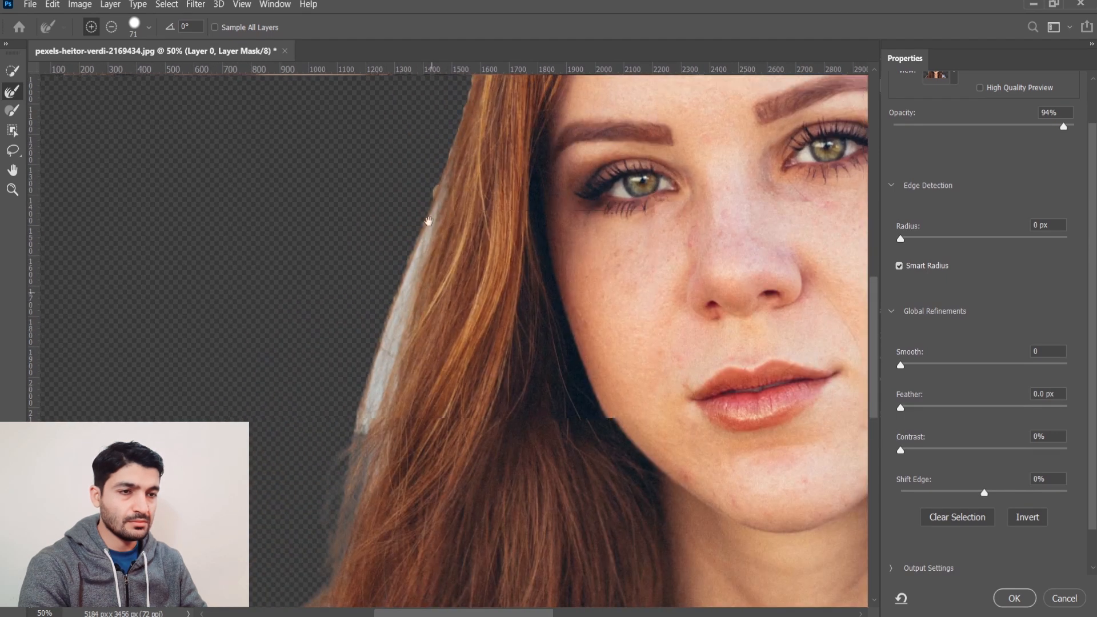
pyautogui.moveTo(445, 182)
pyautogui.mouseDown()
pyautogui.moveTo(386, 330)
pyautogui.moveTo(356, 450)
pyautogui.moveTo(402, 313)
pyautogui.moveTo(375, 420)
pyautogui.moveTo(394, 388)
pyautogui.mouseUp()
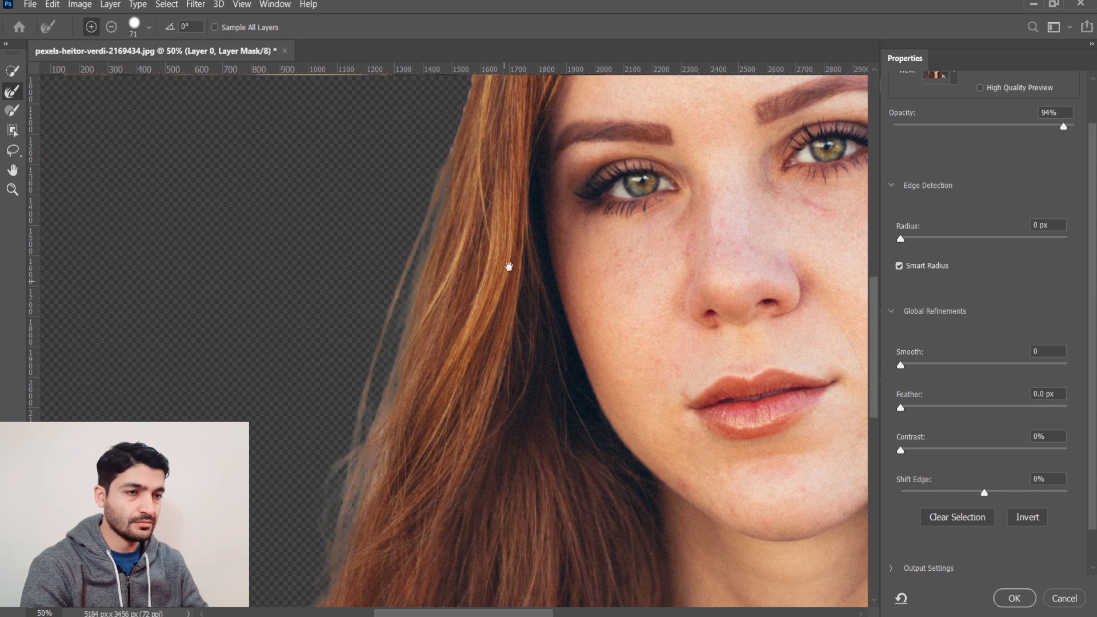
# Refine the hair edge along the upper-left side of the head and apply the Select and Mask result to the layer mask
pyautogui.moveTo(514, 228); pyautogui.dragTo(423, 577)
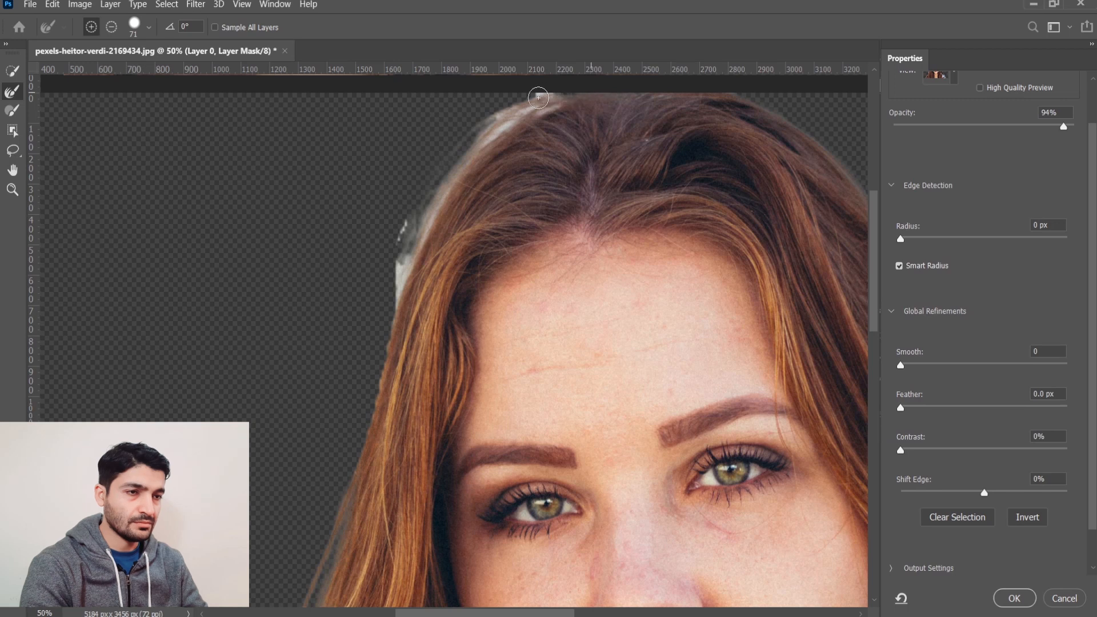
pyautogui.moveTo(531, 104)
pyautogui.mouseDown()
pyautogui.moveTo(484, 133)
pyautogui.moveTo(426, 203)
pyautogui.moveTo(396, 296)
pyautogui.moveTo(409, 221)
pyautogui.moveTo(393, 279)
pyautogui.moveTo(423, 210)
pyautogui.moveTo(403, 249)
pyautogui.moveTo(400, 225)
pyautogui.moveTo(452, 167)
pyautogui.moveTo(405, 274)
pyautogui.moveTo(415, 229)
pyautogui.moveTo(435, 191)
pyautogui.moveTo(426, 237)
pyautogui.moveTo(445, 202)
pyautogui.moveTo(424, 246)
pyautogui.moveTo(450, 169)
pyautogui.moveTo(501, 117)
pyautogui.moveTo(564, 100)
pyautogui.moveTo(507, 131)
pyautogui.moveTo(444, 202)
pyautogui.moveTo(396, 333)
pyautogui.moveTo(399, 296)
pyautogui.moveTo(391, 327)
pyautogui.mouseUp()
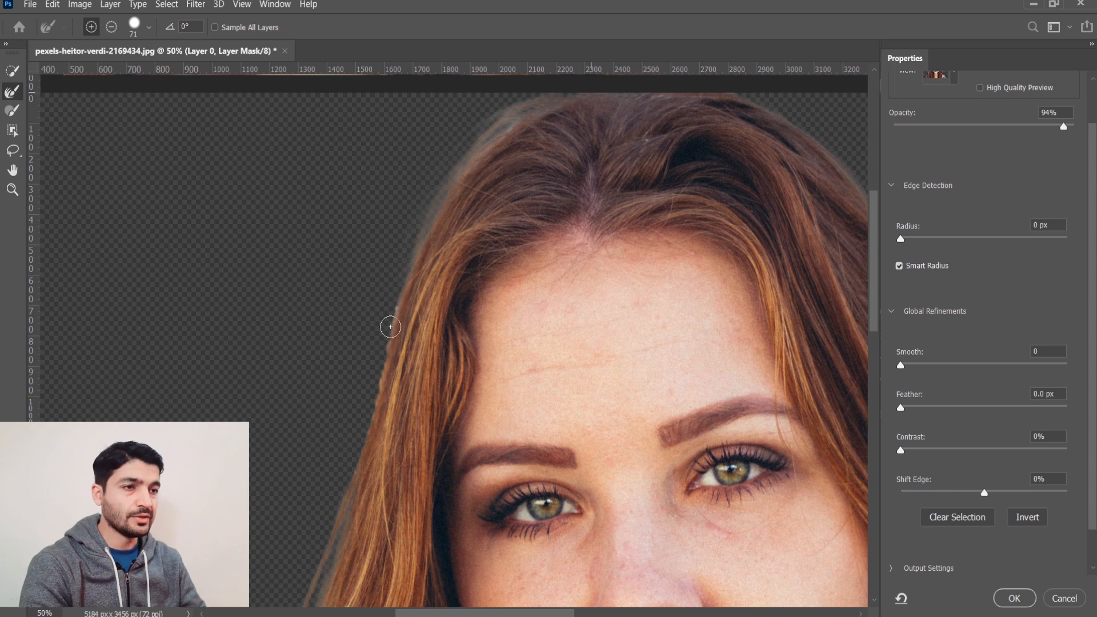
pyautogui.moveTo(558, 49)
pyautogui.mouseDown()
pyautogui.moveTo(498, 142)
pyautogui.moveTo(552, 113)
pyautogui.moveTo(612, 102)
pyautogui.moveTo(501, 163)
pyautogui.moveTo(472, 225)
pyautogui.mouseUp()
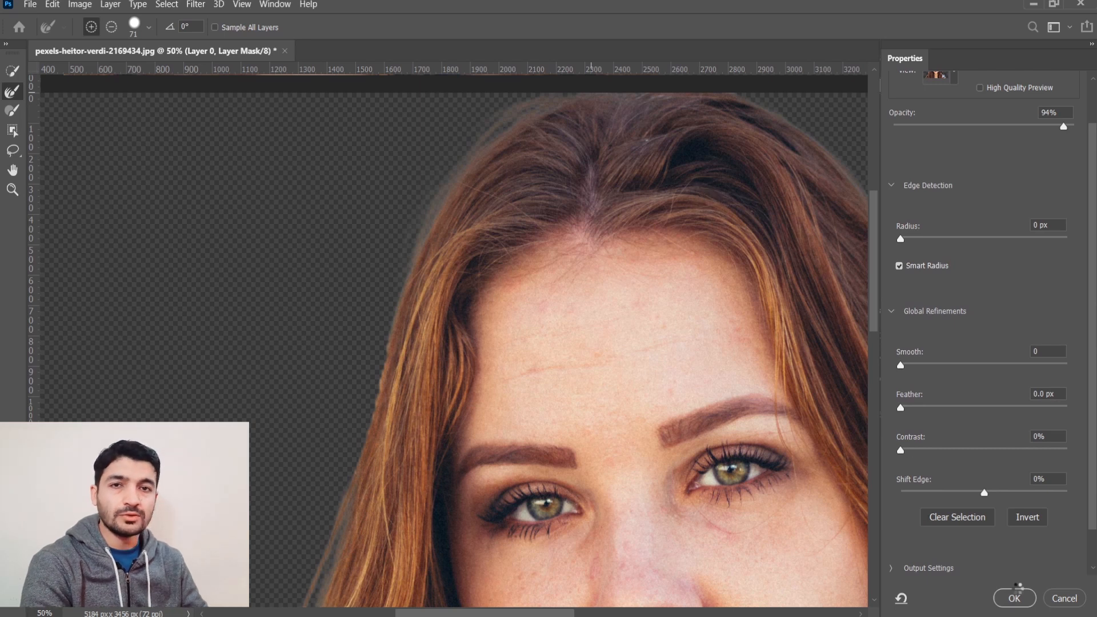
pyautogui.scroll(-1, 933, 489)
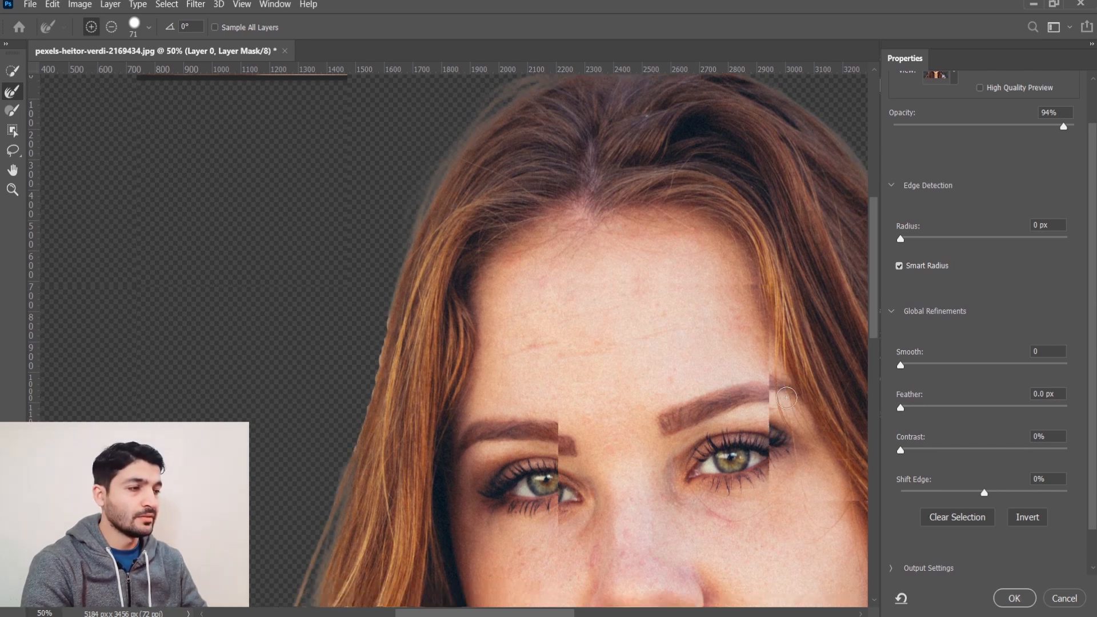
pyautogui.click(1015, 598)
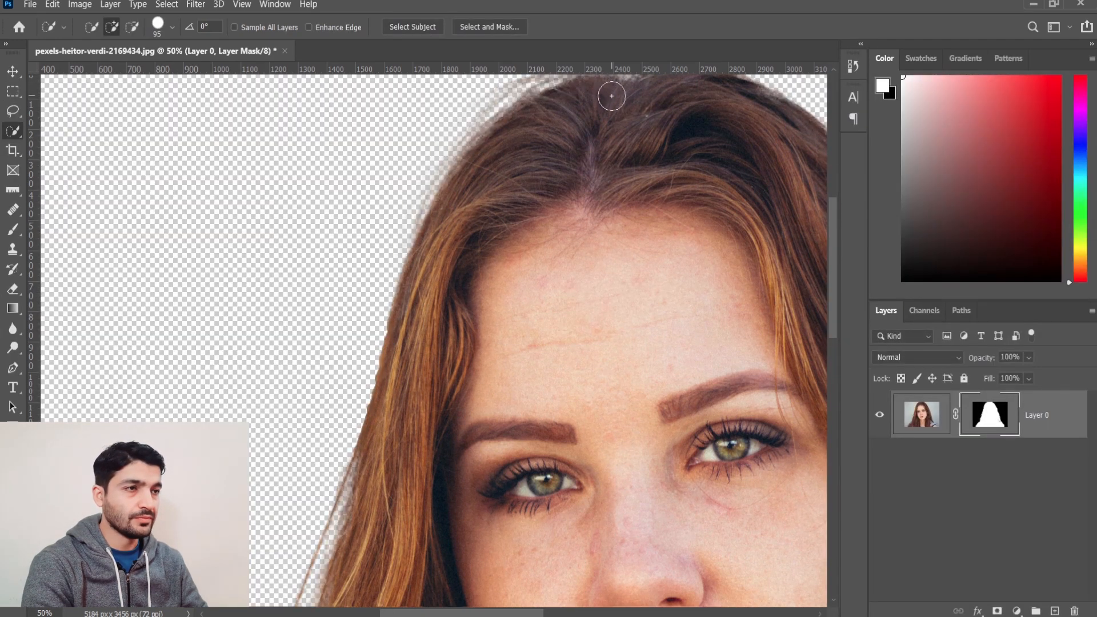
pyautogui.scroll(-3, 385, 284)
pyautogui.scroll(-5, 386, 285)
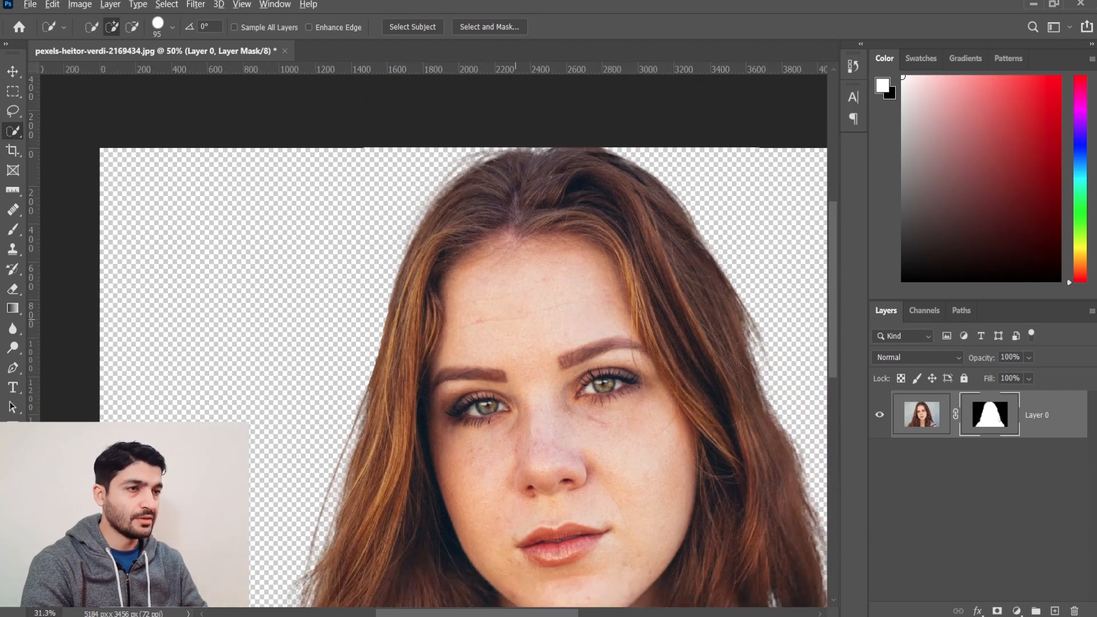
pyautogui.scroll(-1, 781, 378)
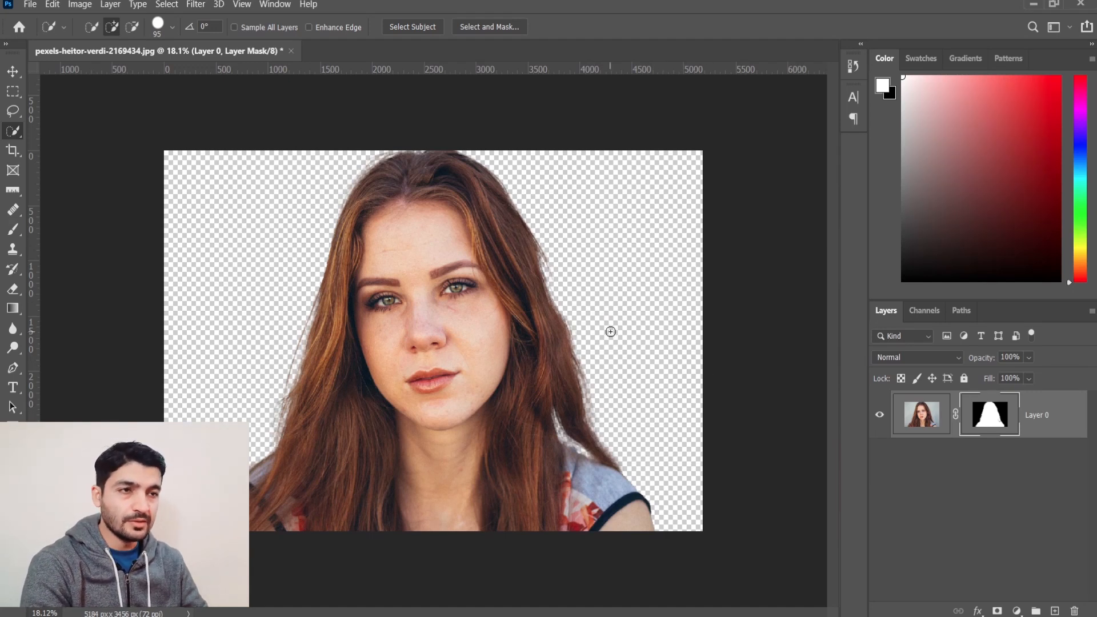
# Place the brick wall image pexels-shonejai-1227515 from the v25 folder into the document and move its layer below Layer 0
pyautogui.hotkey('alt', 'Tab')
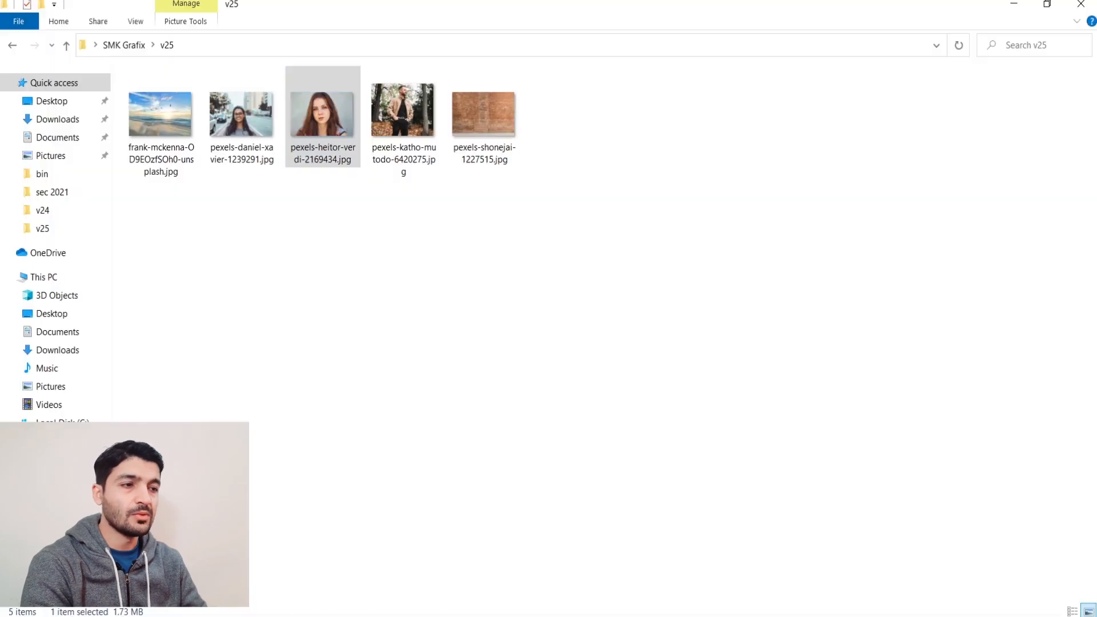
pyautogui.moveTo(146, 119); pyautogui.dragTo(197, 262)
pyautogui.moveTo(484, 117); pyautogui.dragTo(404, 562)
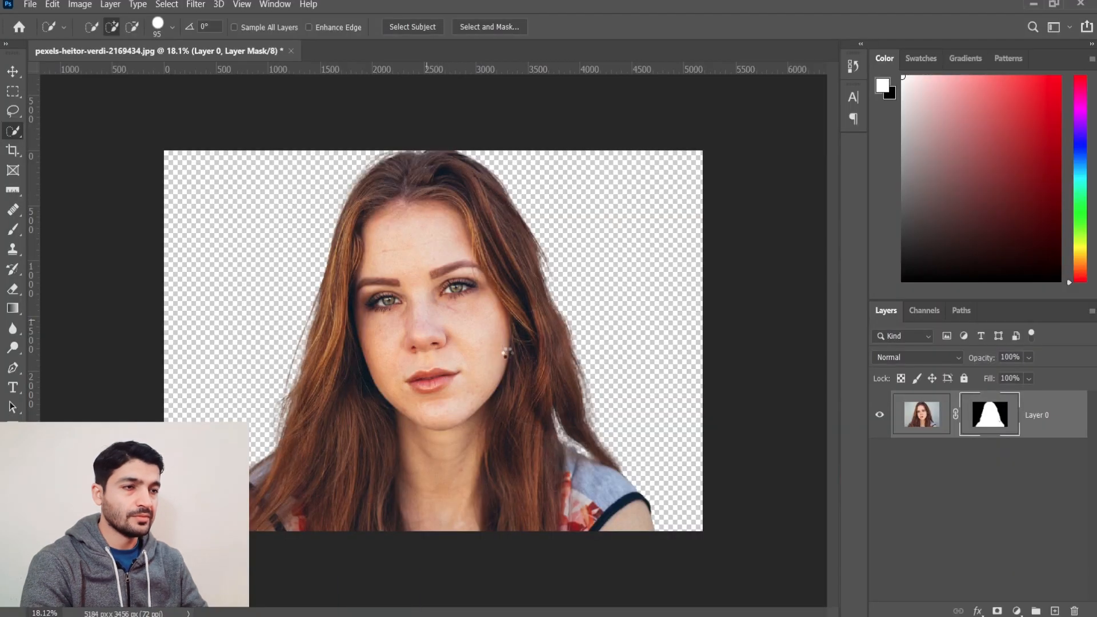
pyautogui.moveTo(500, 354); pyautogui.dragTo(501, 354)
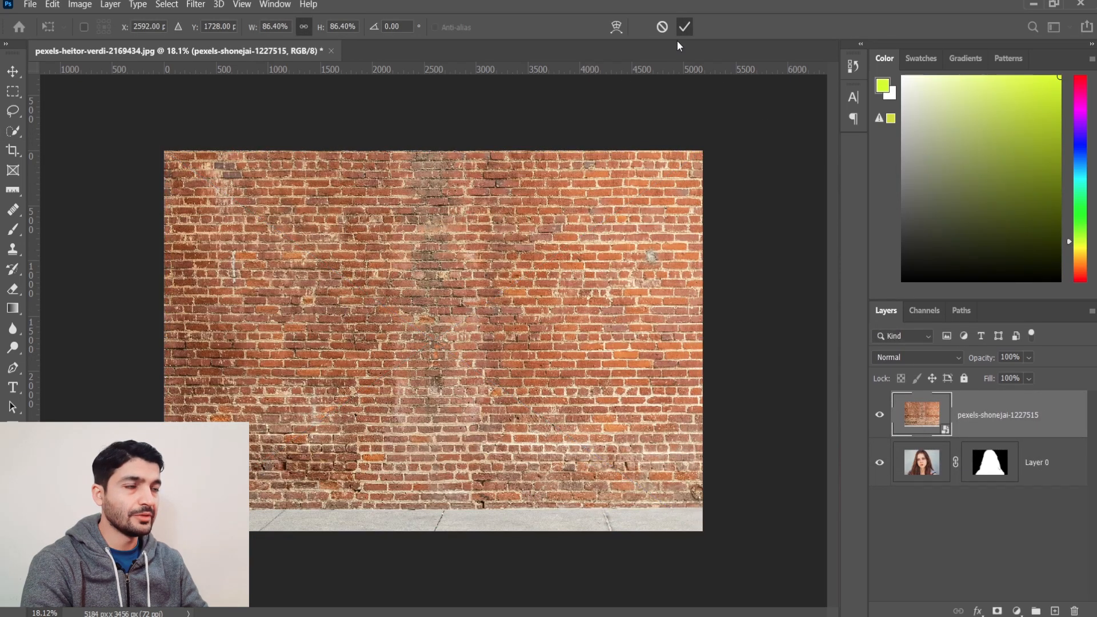
pyautogui.press('w')
pyautogui.moveTo(915, 415); pyautogui.dragTo(912, 485)
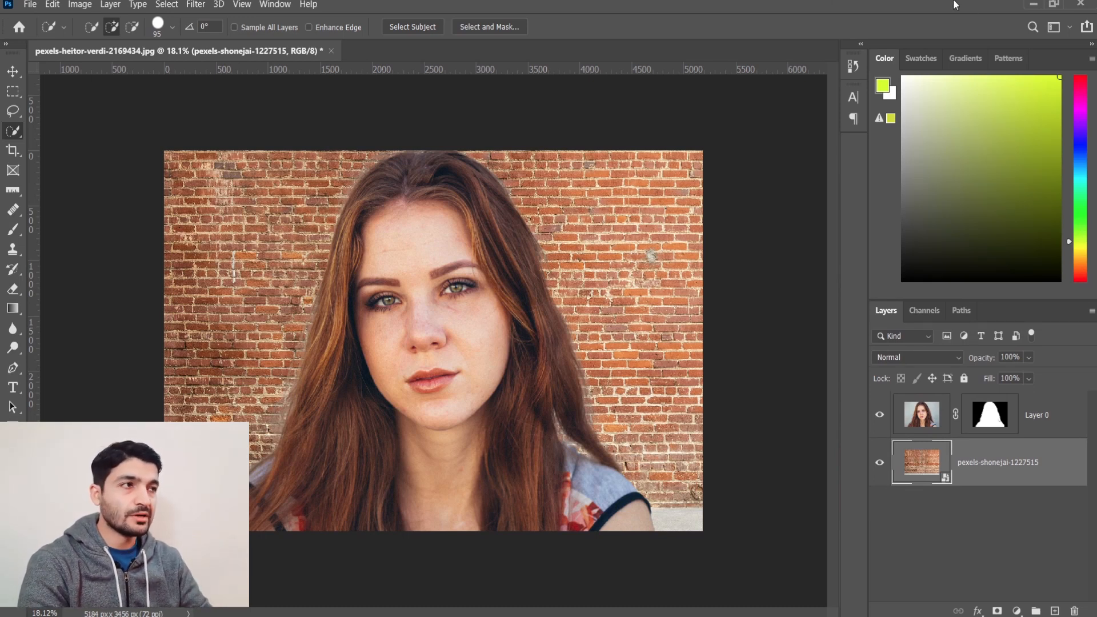
# Open pexels-daniel-xavier-1239291.jpg from the v25 folder in Adobe Photoshop 2020
pyautogui.click(1037, 5)
pyautogui.click(234, 120)
pyautogui.rightClick(233, 131)
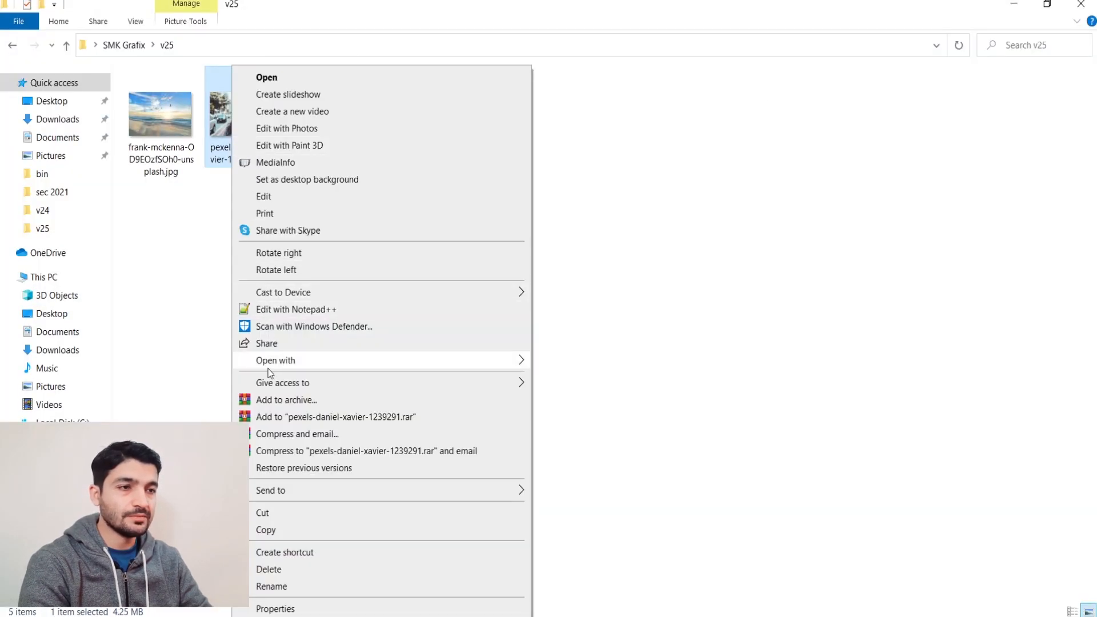
pyautogui.moveTo(524, 366)
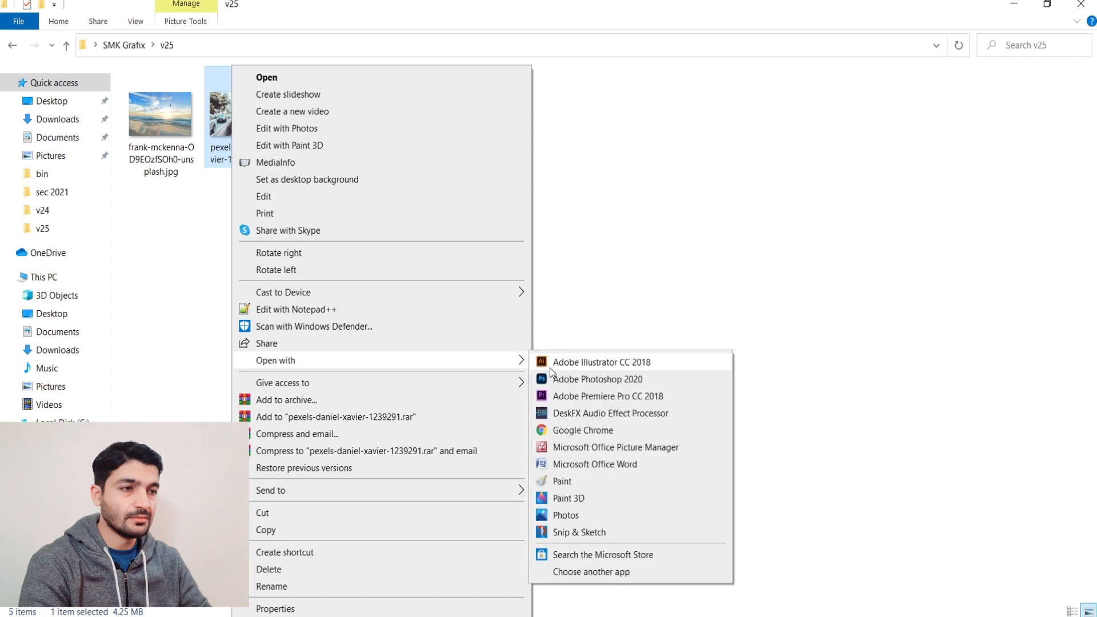
pyautogui.click(554, 377)
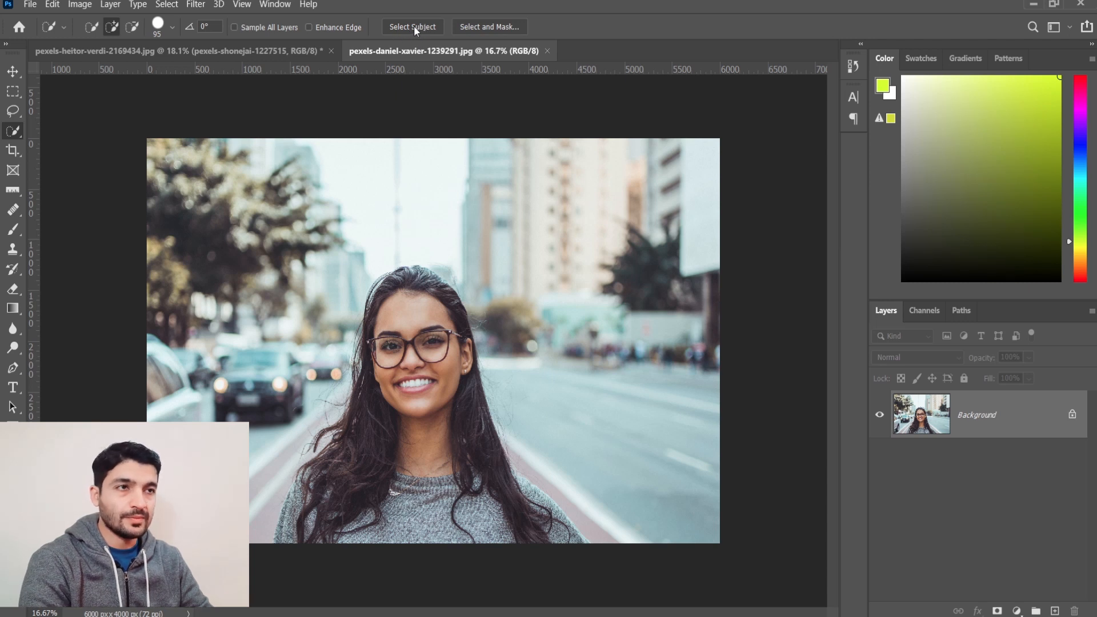
# Select the woman with glasses using the Subject command and add a layer mask from the selection
pyautogui.click(167, 5)
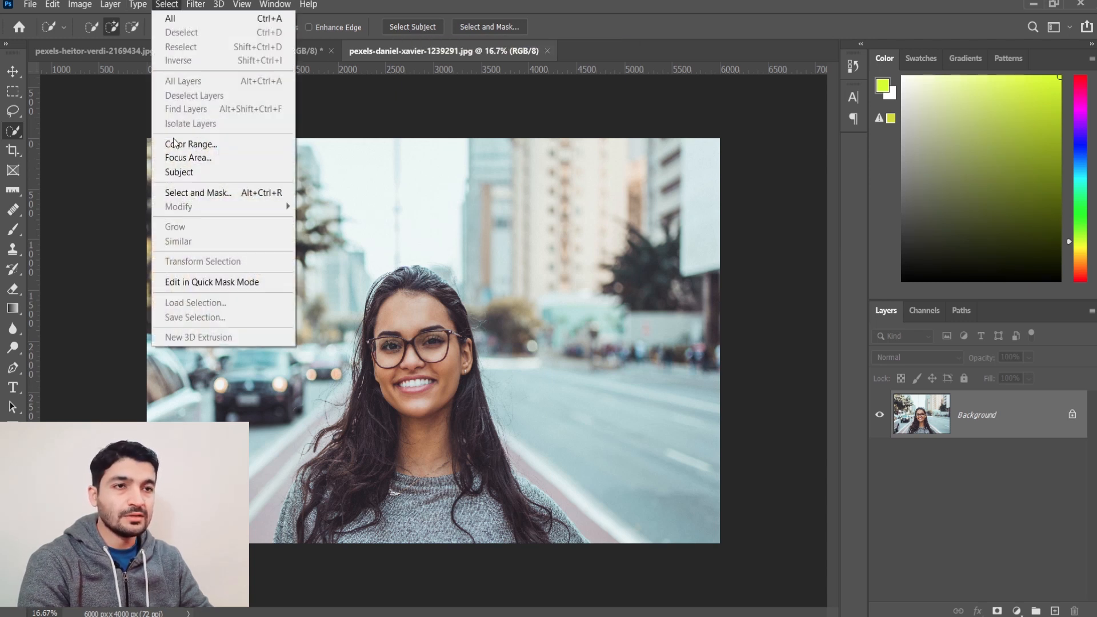
pyautogui.click(174, 173)
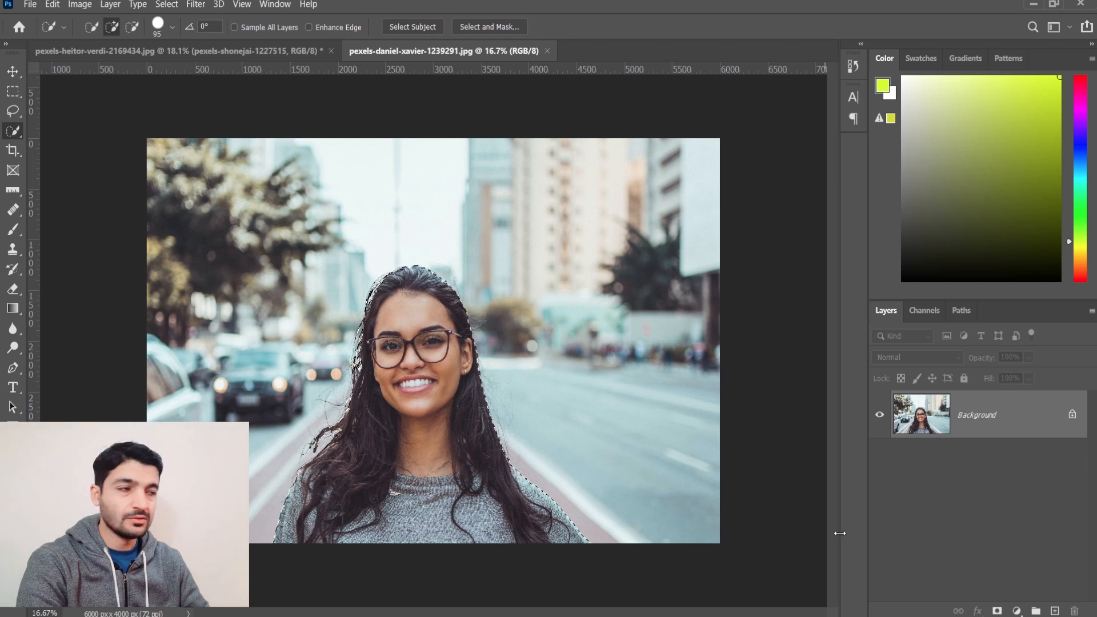
pyautogui.click(997, 611)
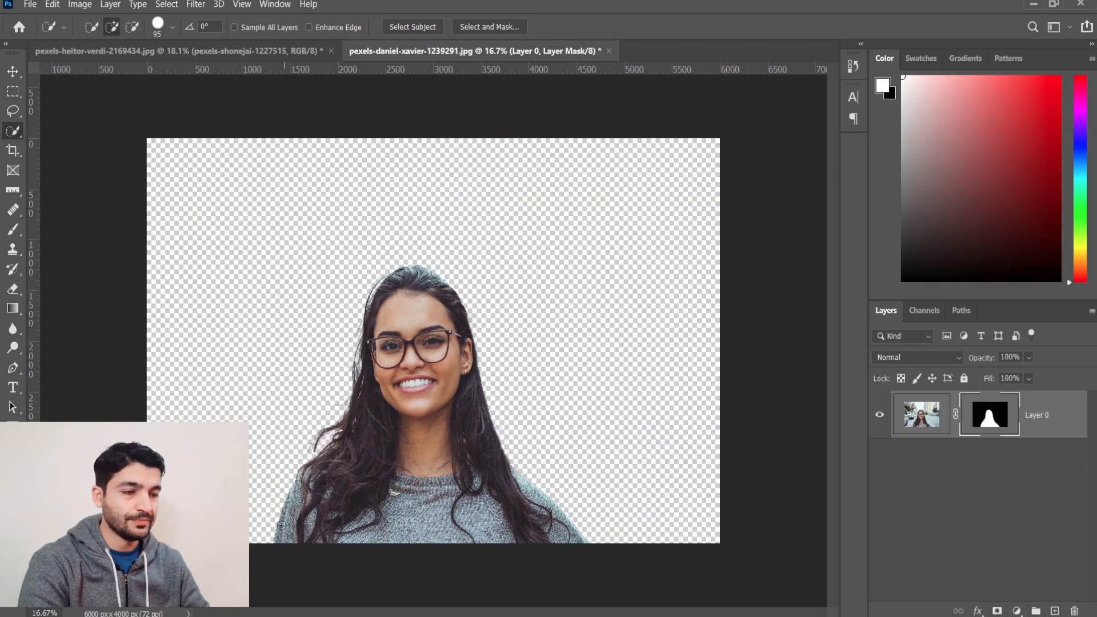
pyautogui.scroll(4, 284, 524)
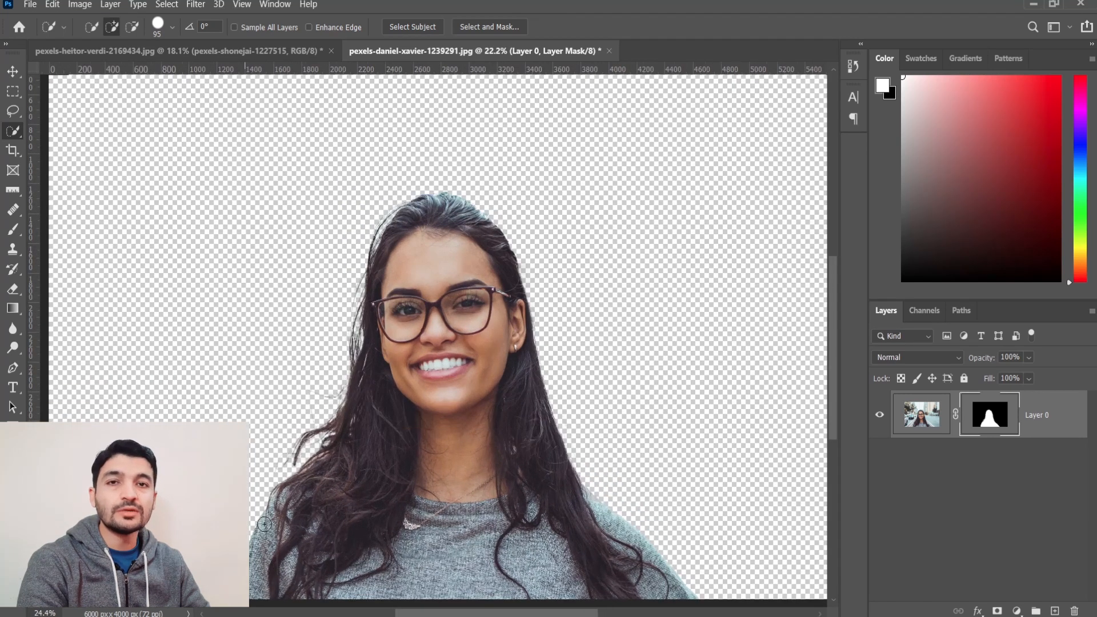
pyautogui.scroll(4, 264, 524)
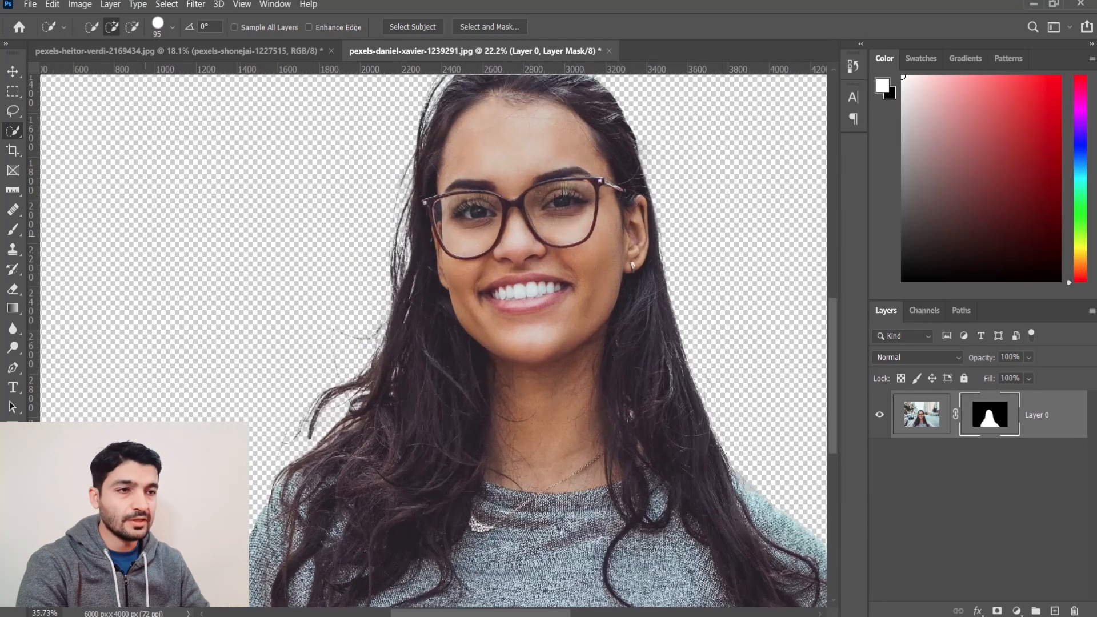
pyautogui.scroll(3, 425, 349)
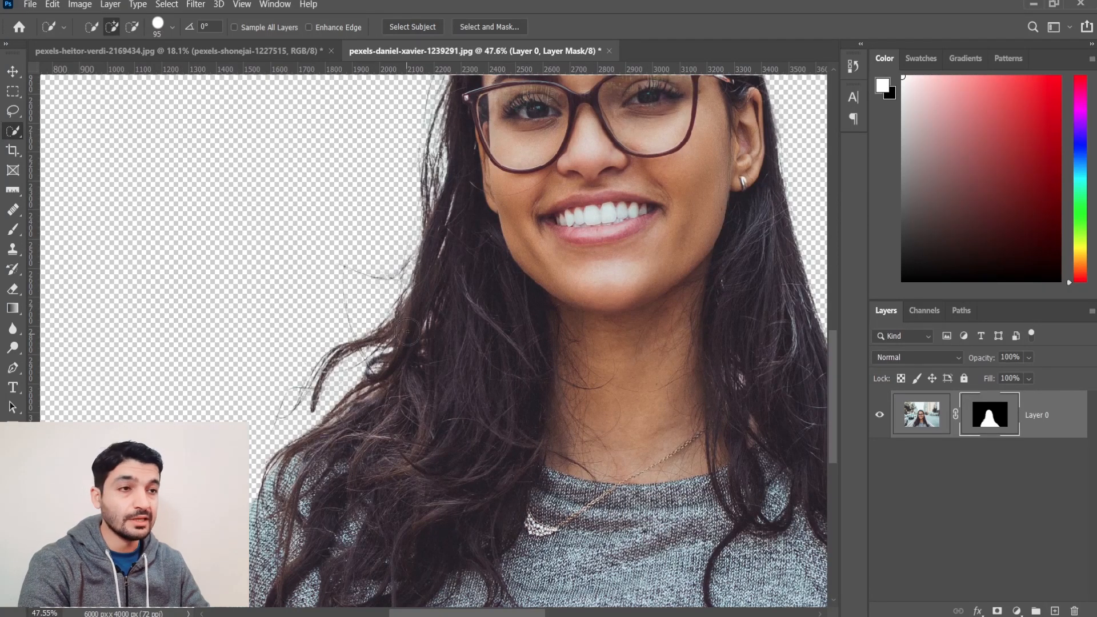
# Add a black (000000) Solid Color fill layer and move it below Layer 0
pyautogui.scroll(-1, 498, 404)
pyautogui.scroll(-1, 498, 404)
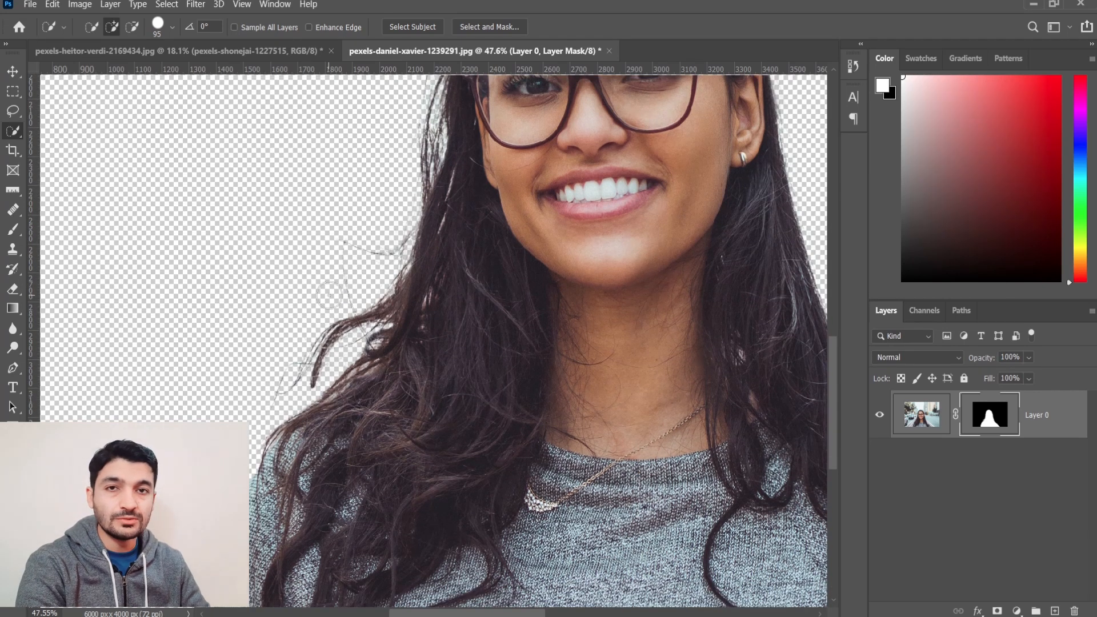
pyautogui.scroll(-1, 330, 297)
pyautogui.scroll(-5, 330, 298)
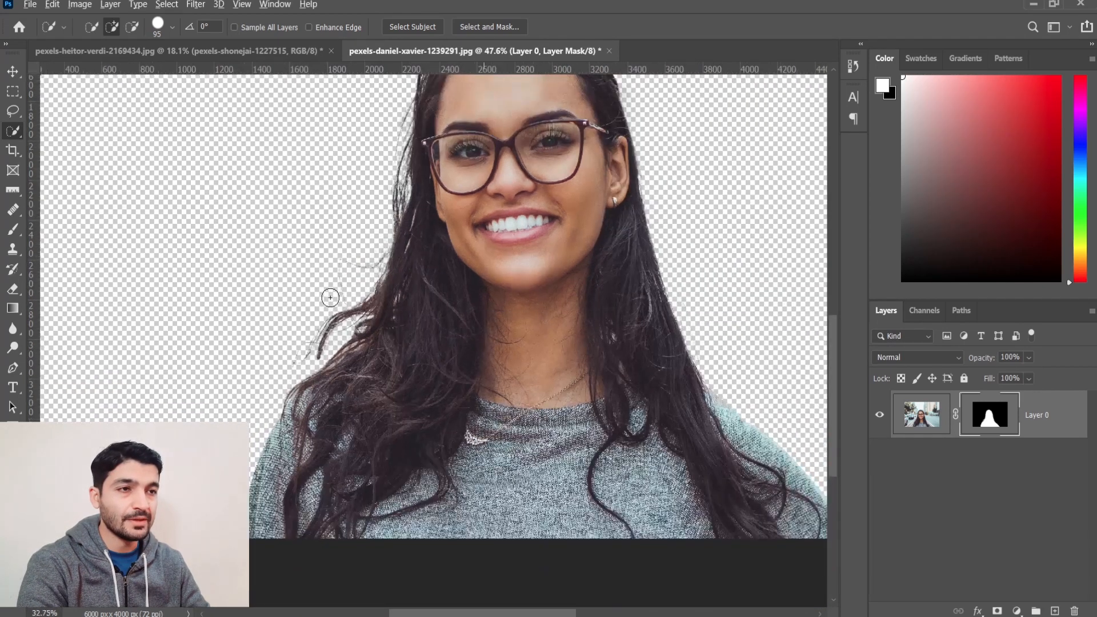
pyautogui.scroll(-1, 665, 353)
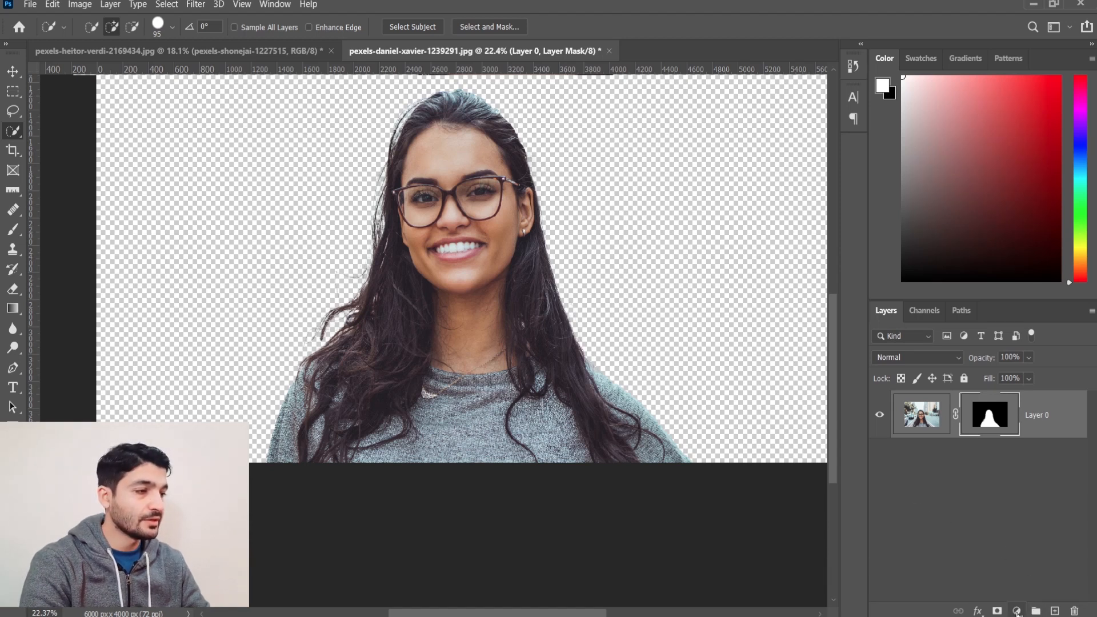
pyautogui.click(1017, 611)
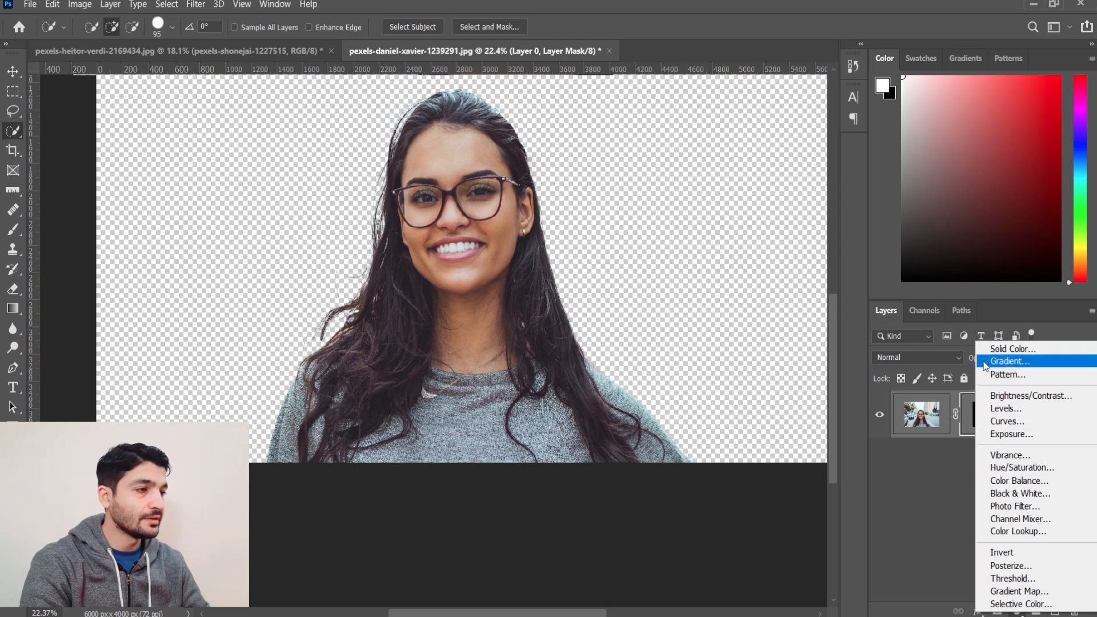
pyautogui.click(1010, 350)
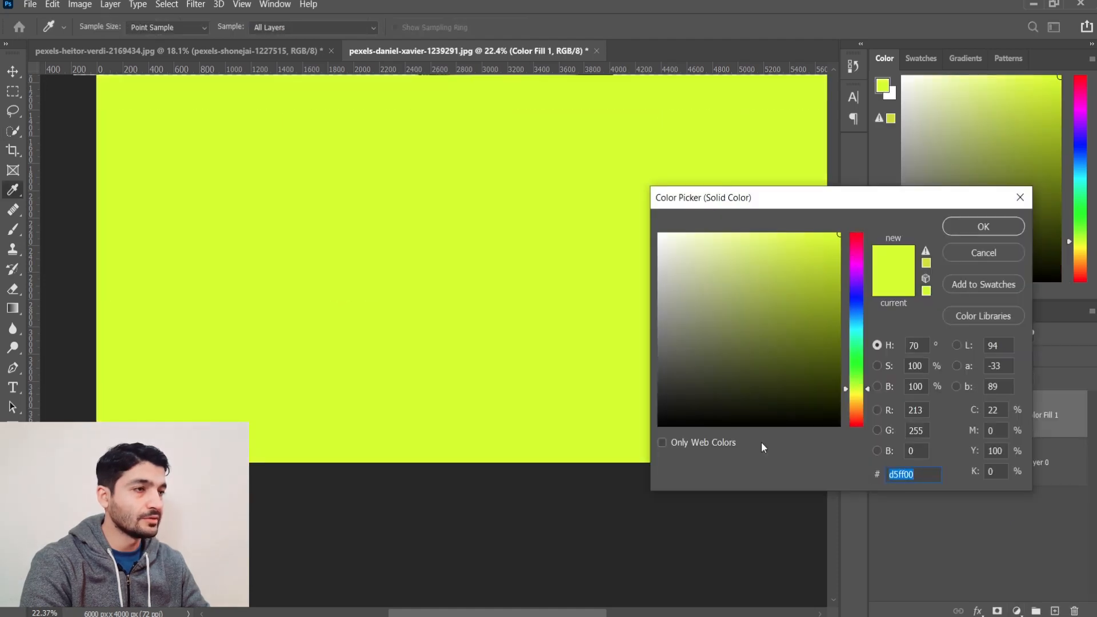
pyautogui.moveTo(692, 397); pyautogui.dragTo(630, 442)
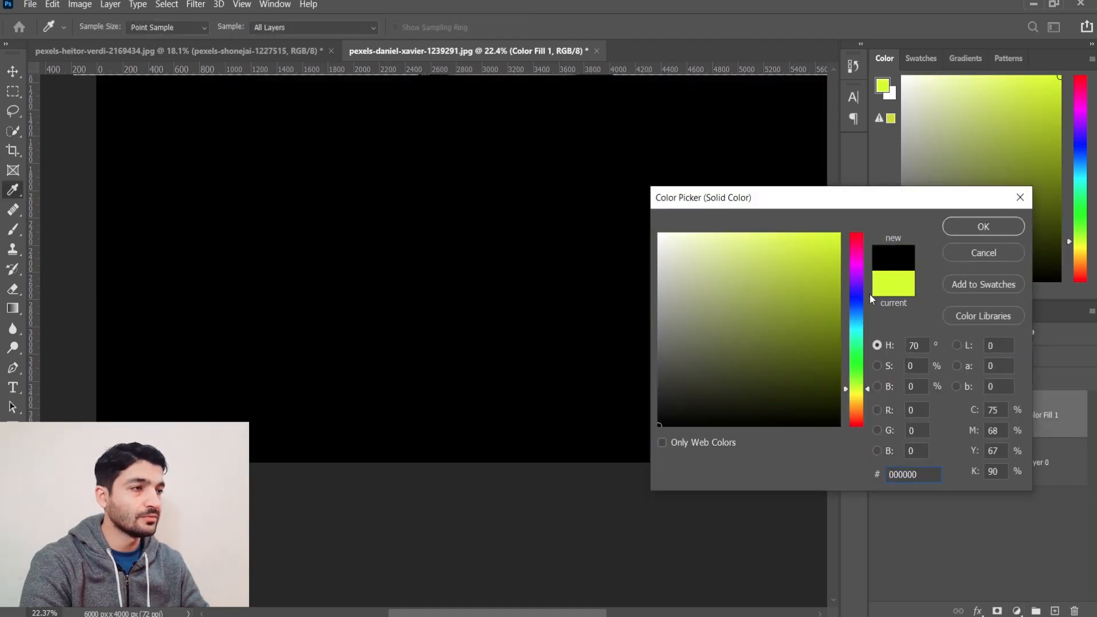
pyautogui.click(965, 225)
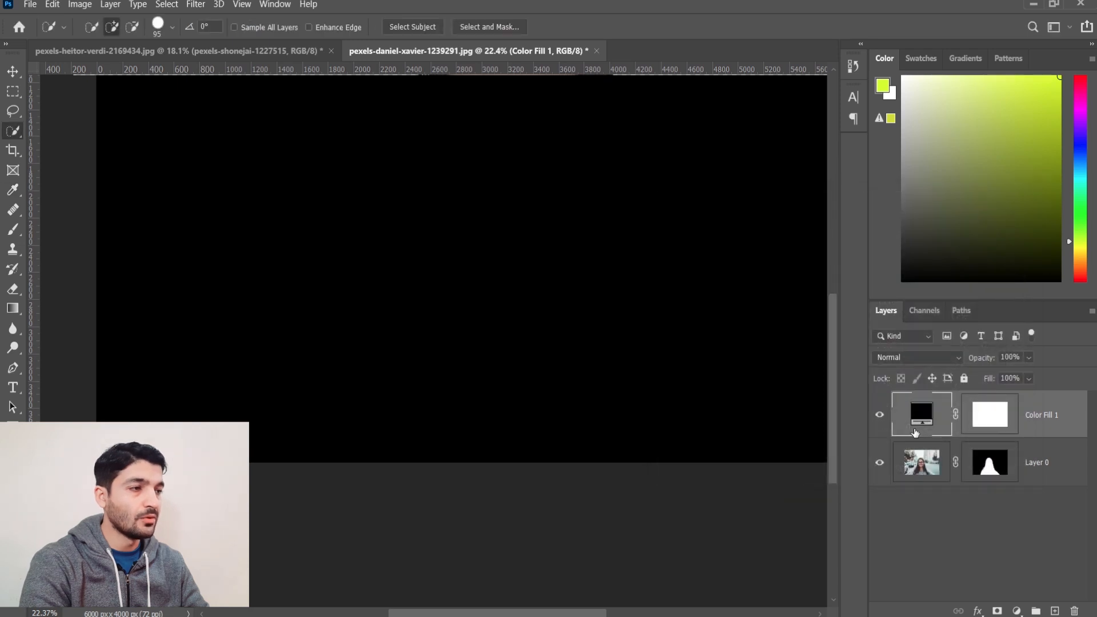
pyautogui.moveTo(901, 433); pyautogui.dragTo(926, 482)
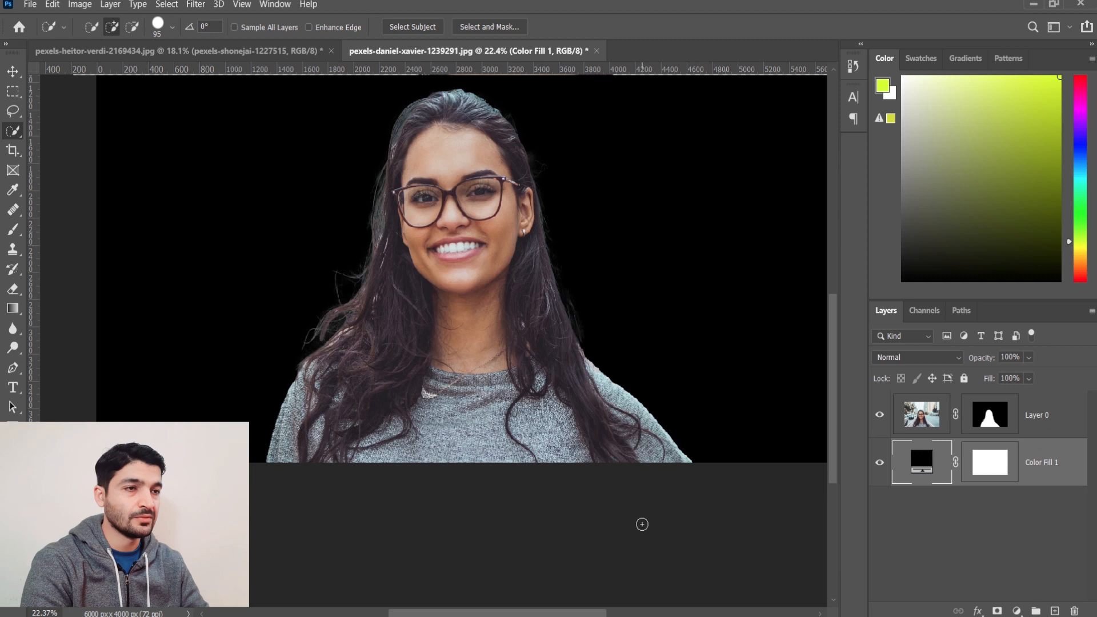
pyautogui.scroll(3, 366, 337)
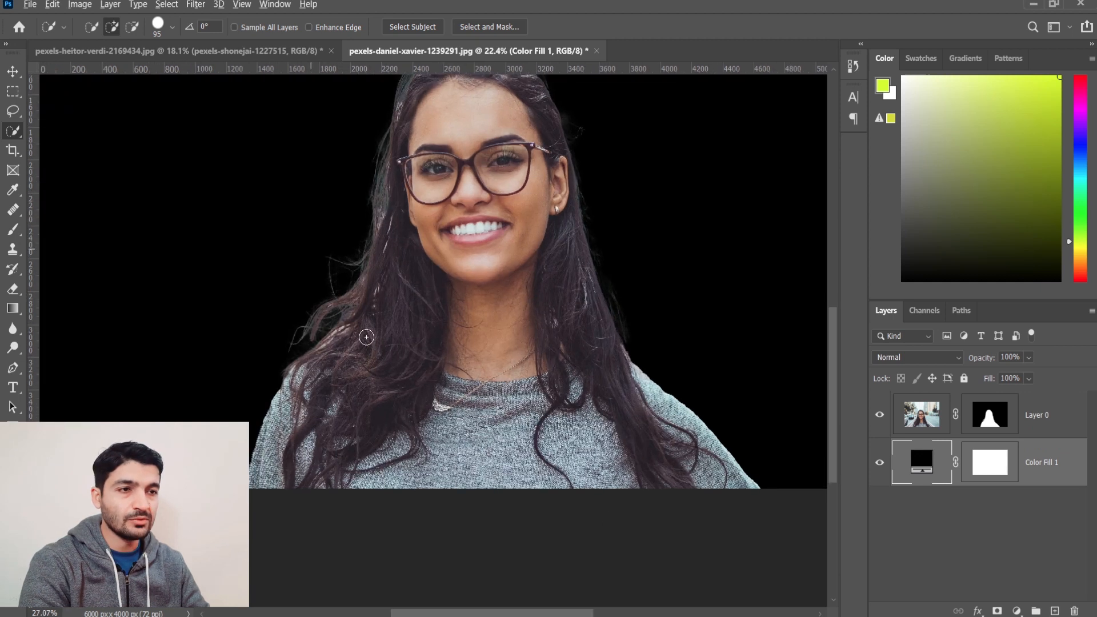
pyautogui.scroll(3, 366, 338)
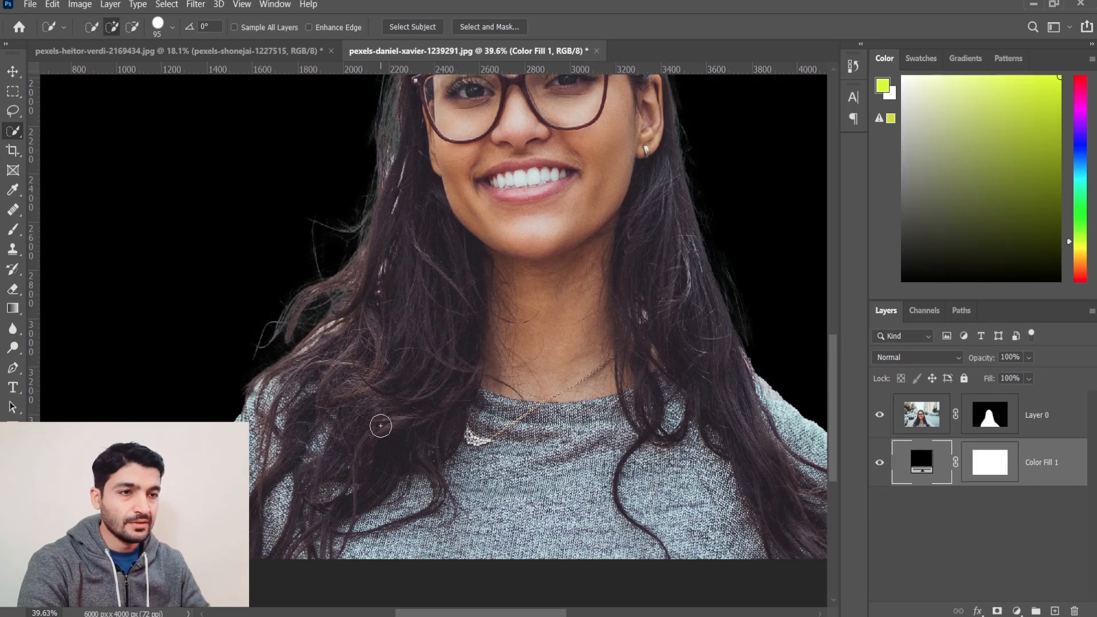
pyautogui.scroll(1, 391, 368)
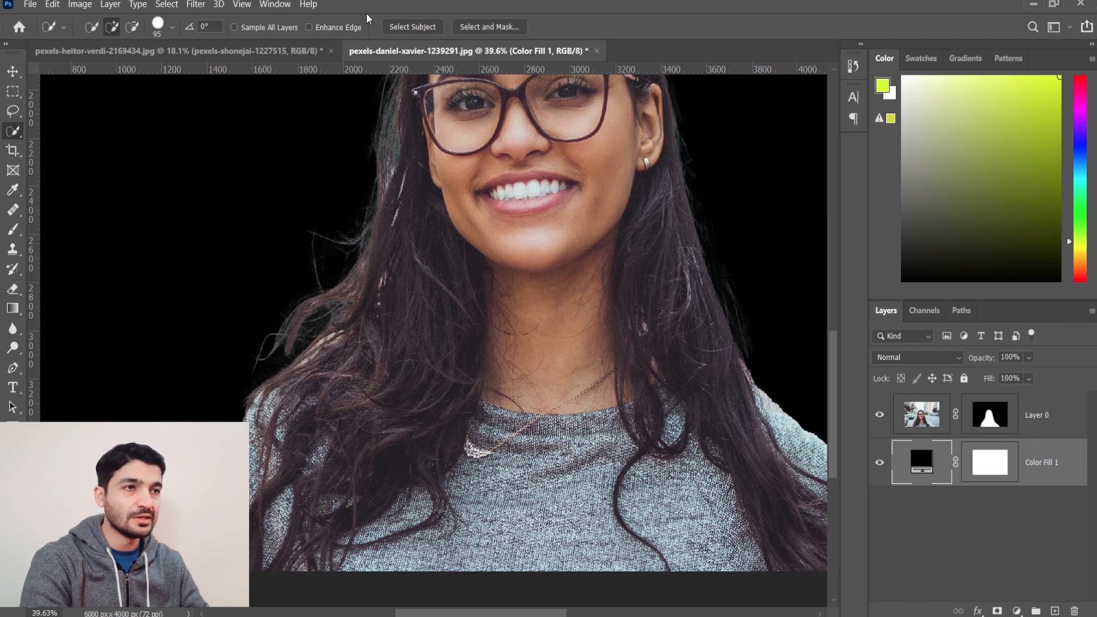
pyautogui.click(167, 4)
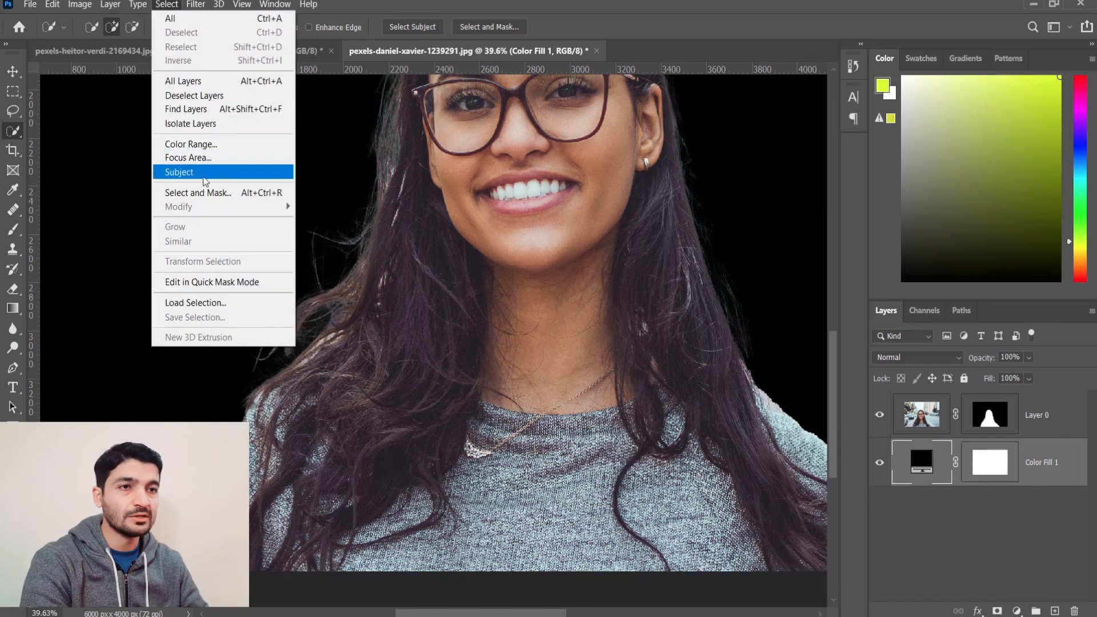
pyautogui.click(496, 38)
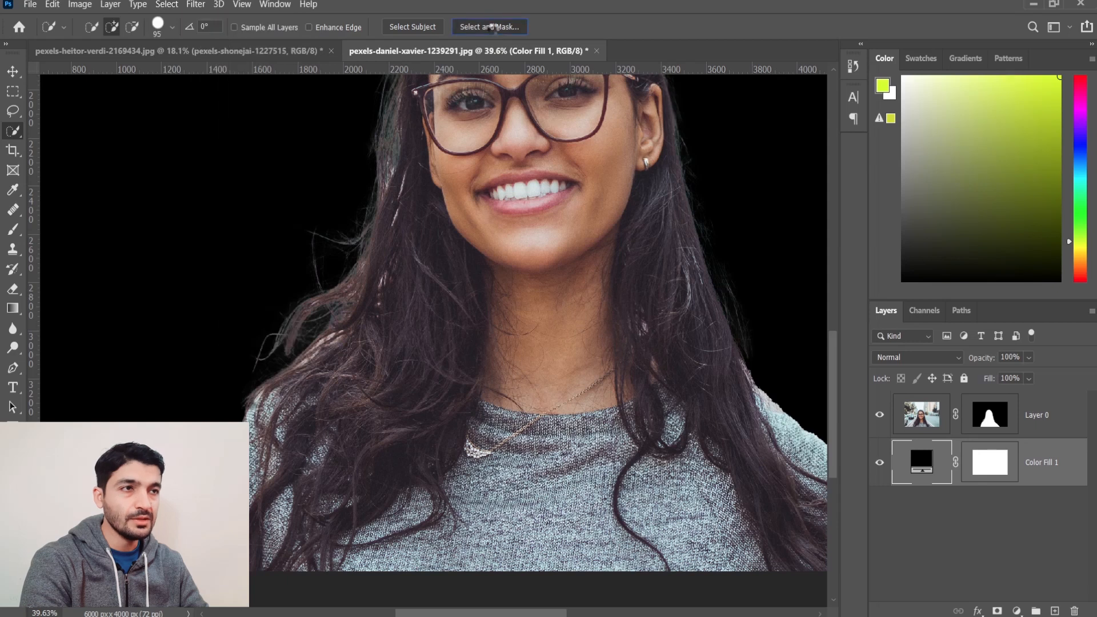
pyautogui.click(493, 27)
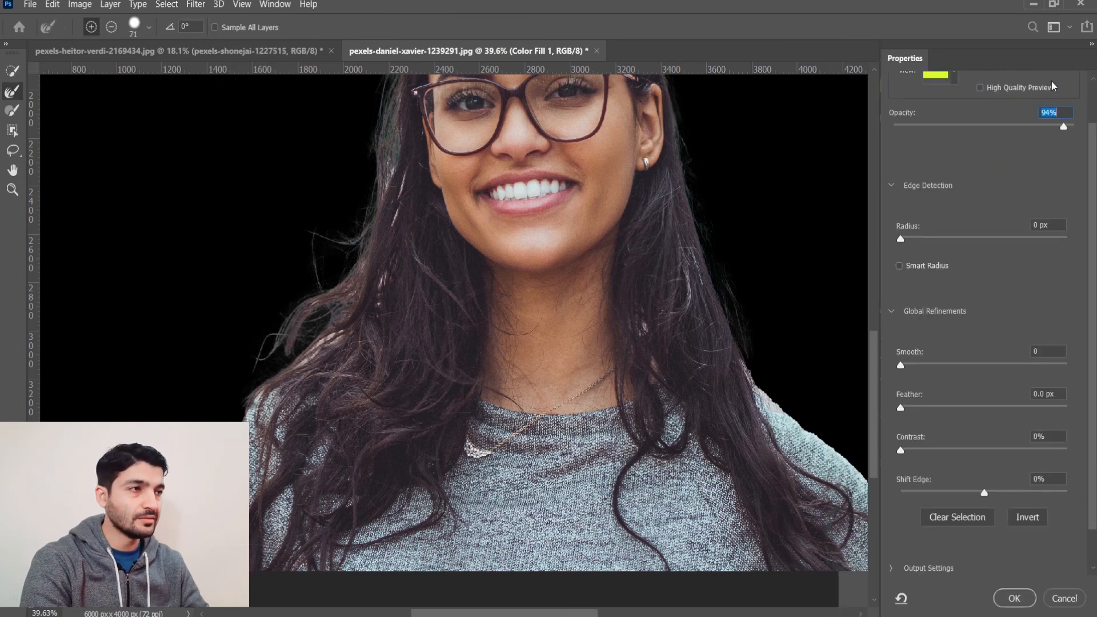
pyautogui.scroll(2, 995, 120)
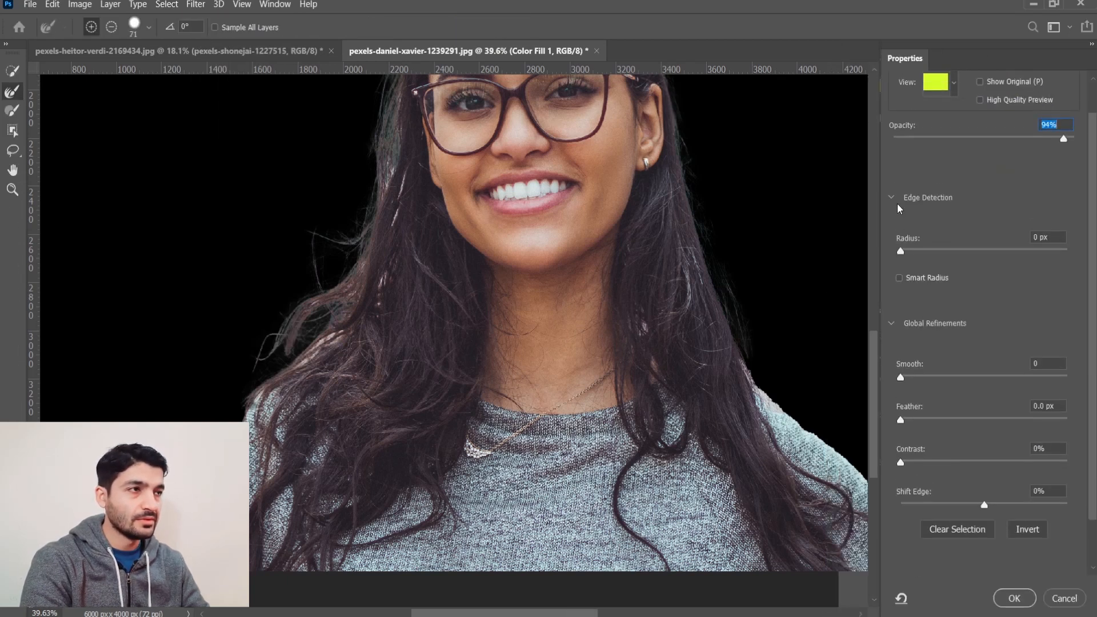
pyautogui.scroll(1, 943, 142)
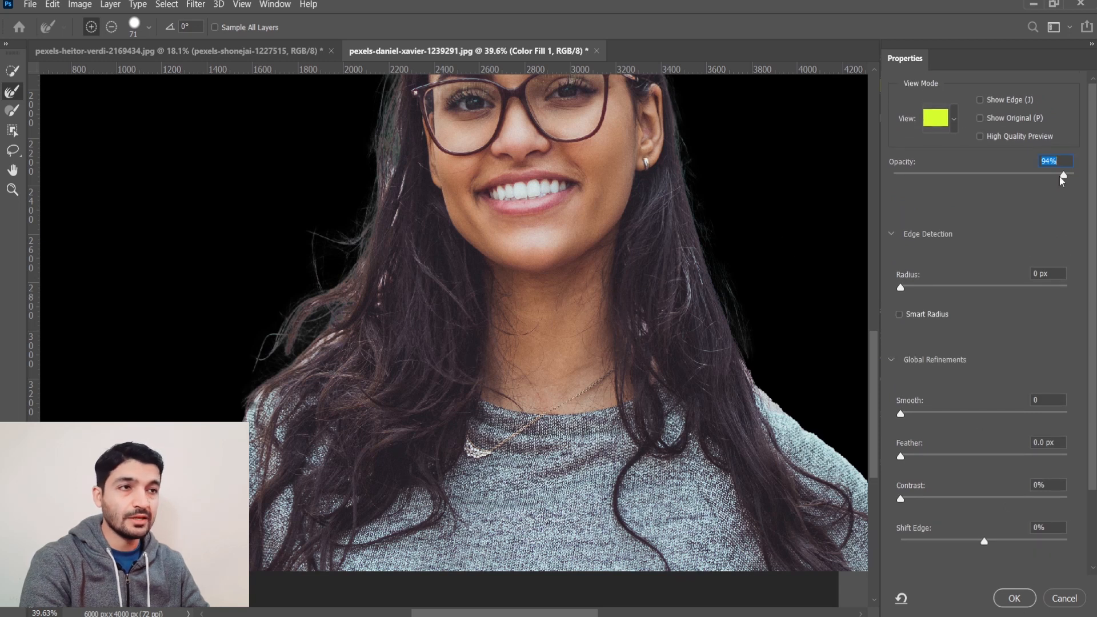
pyautogui.click(956, 119)
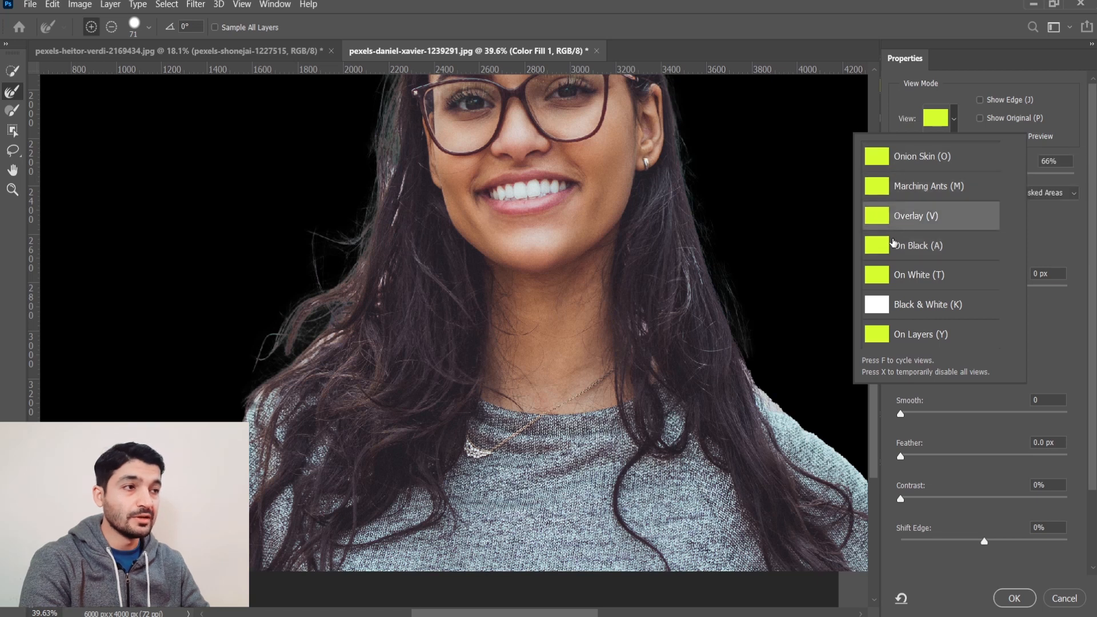
pyautogui.click(898, 304)
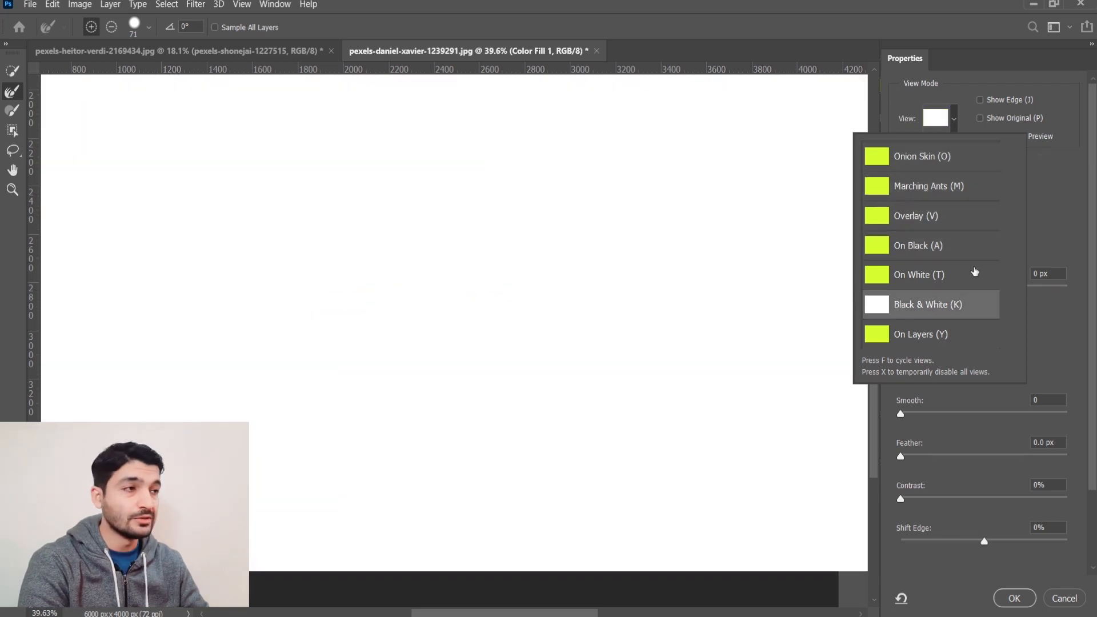
pyautogui.click(895, 336)
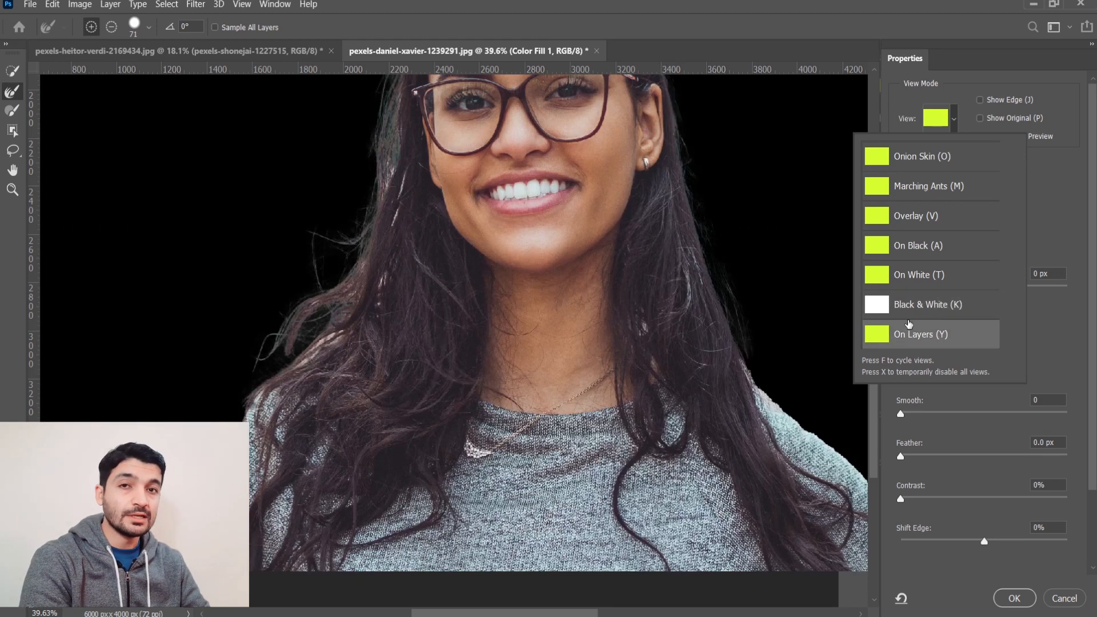
pyautogui.click(1067, 603)
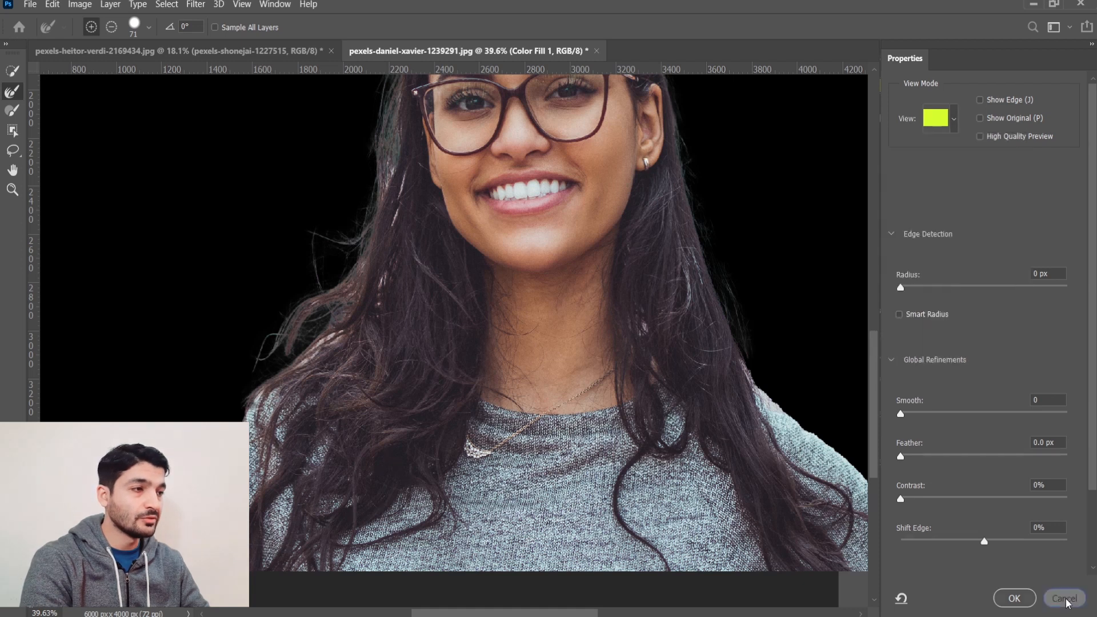
pyautogui.click(1066, 600)
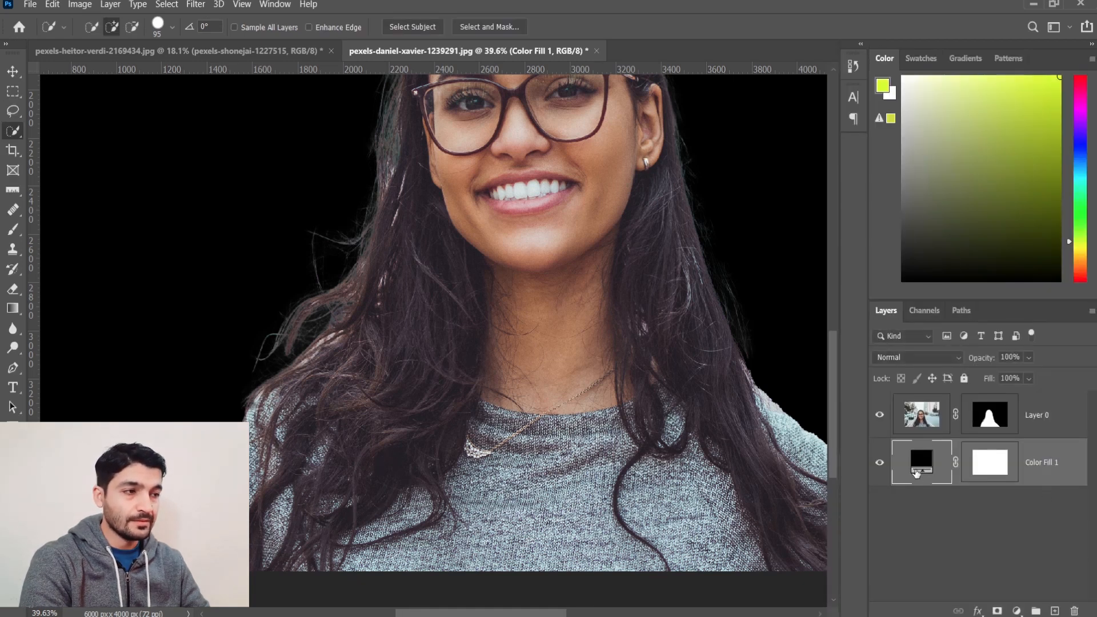
# Open Layer 0 in Select and Mask, keeping the On Black view at 94% opacity
pyautogui.click(926, 422)
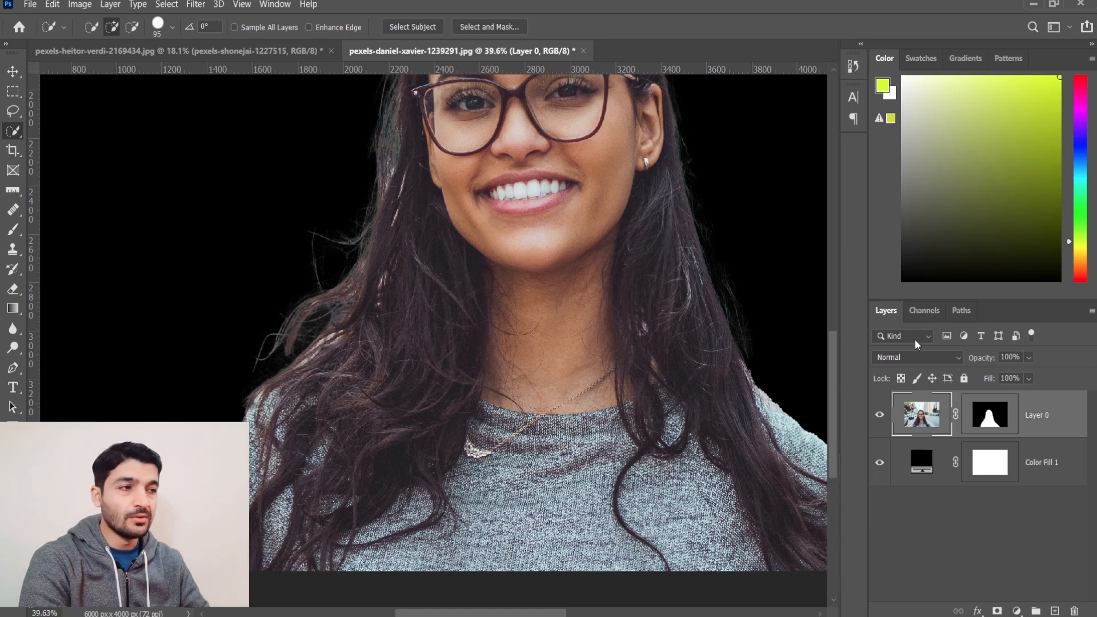
pyautogui.click(509, 32)
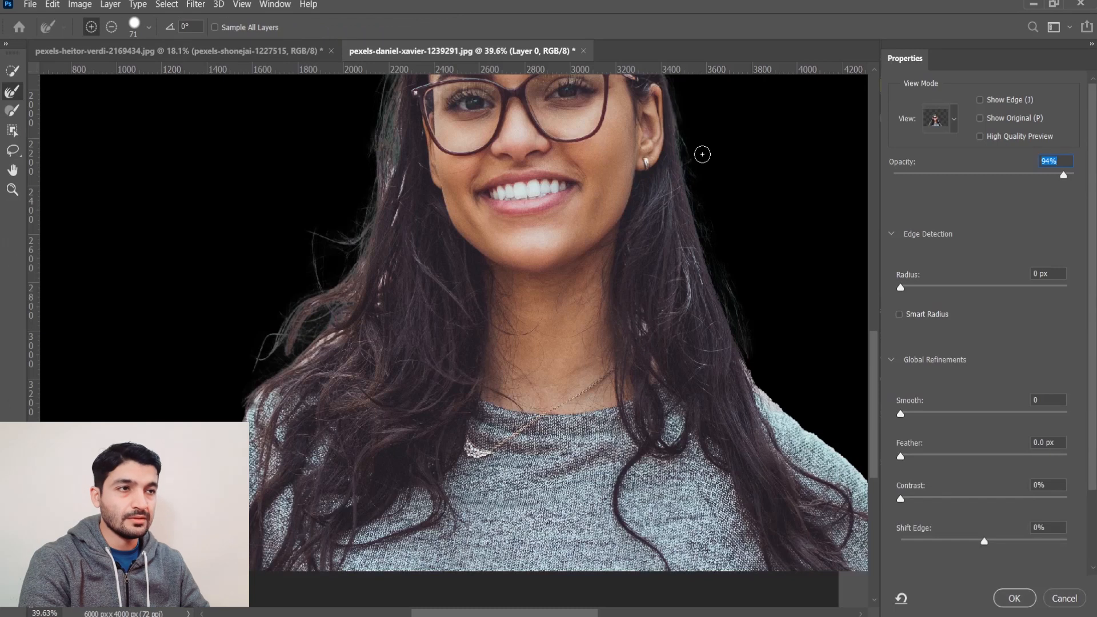
pyautogui.click(955, 121)
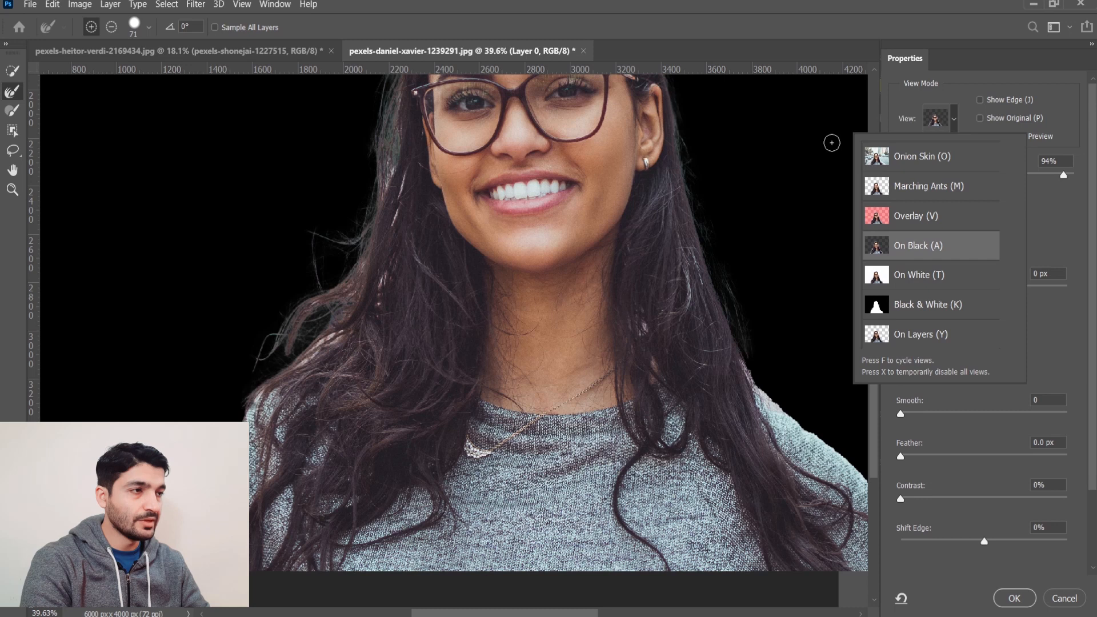
pyautogui.click(540, 2)
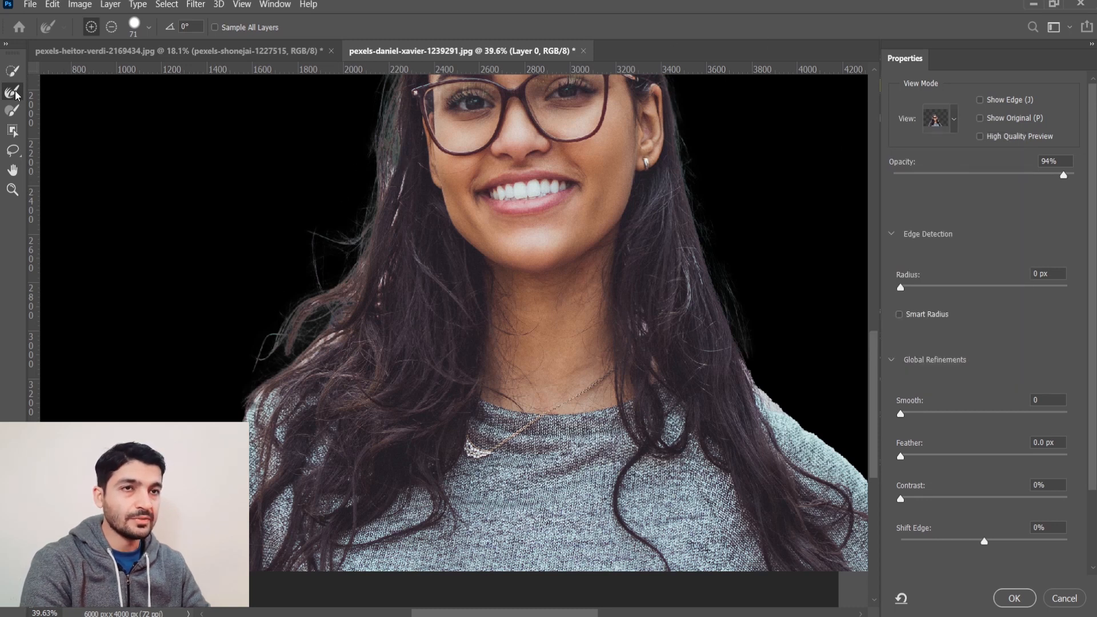
# Set the Refine Edge brush to 69 px with 72% hardness and enable Smart Radius
pyautogui.click(147, 27)
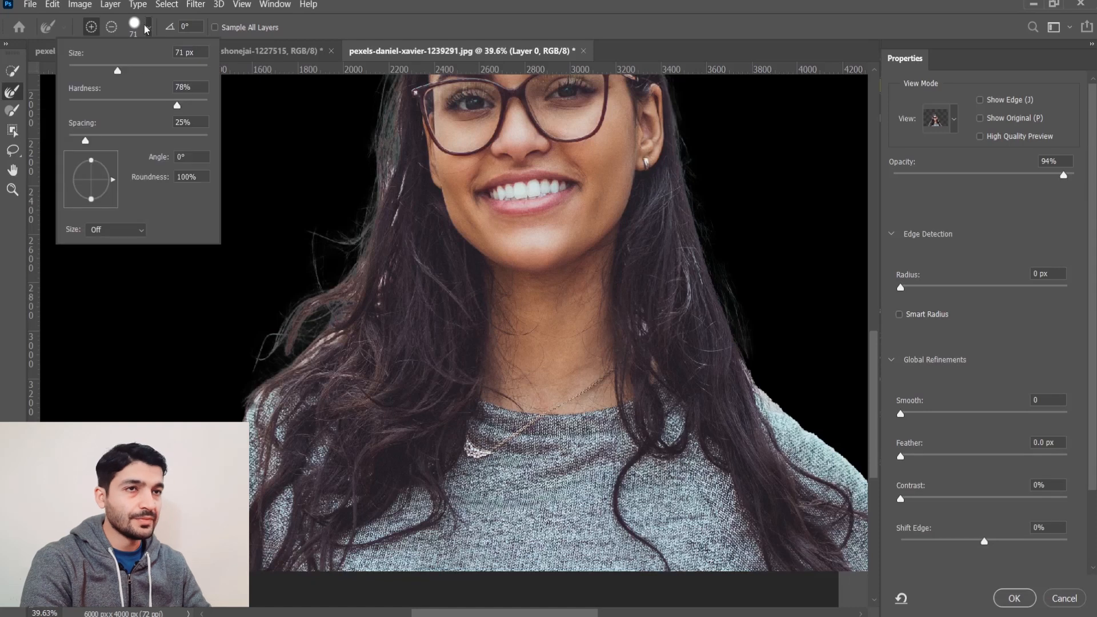
pyautogui.click(168, 106)
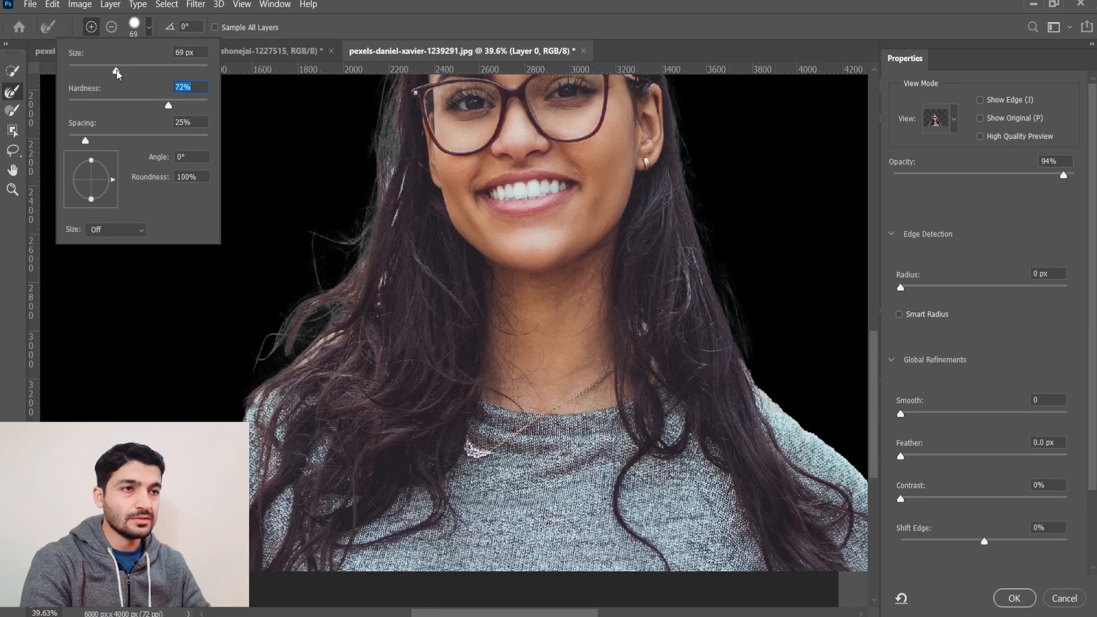
pyautogui.click(644, 2)
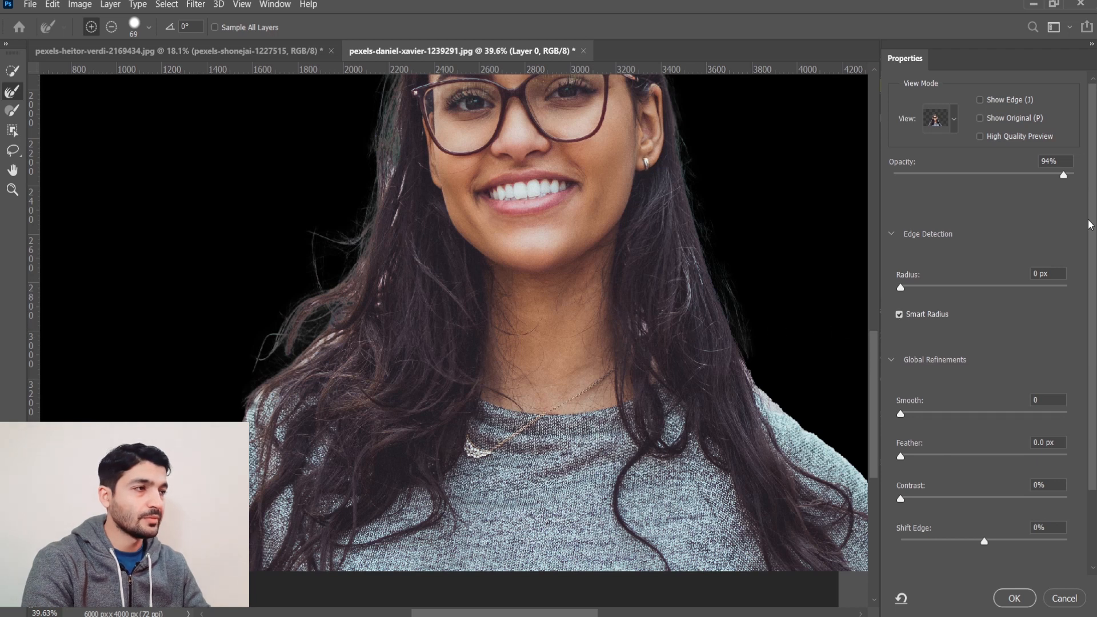
# Refine the hair edge along the left side of the woman's head, from beside the face up to the crown
pyautogui.moveTo(383, 151)
pyautogui.mouseDown()
pyautogui.moveTo(387, 171)
pyautogui.moveTo(393, 104)
pyautogui.moveTo(385, 187)
pyautogui.moveTo(399, 92)
pyautogui.moveTo(382, 192)
pyautogui.mouseUp()
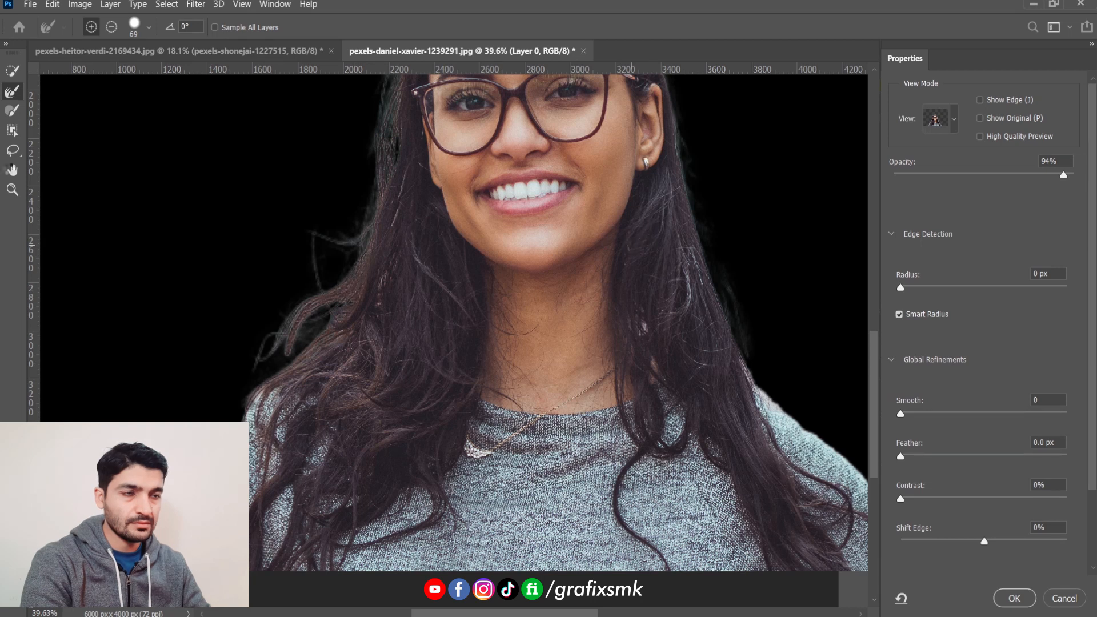
pyautogui.moveTo(439, 228); pyautogui.dragTo(336, 421)
pyautogui.moveTo(278, 250); pyautogui.dragTo(313, 183)
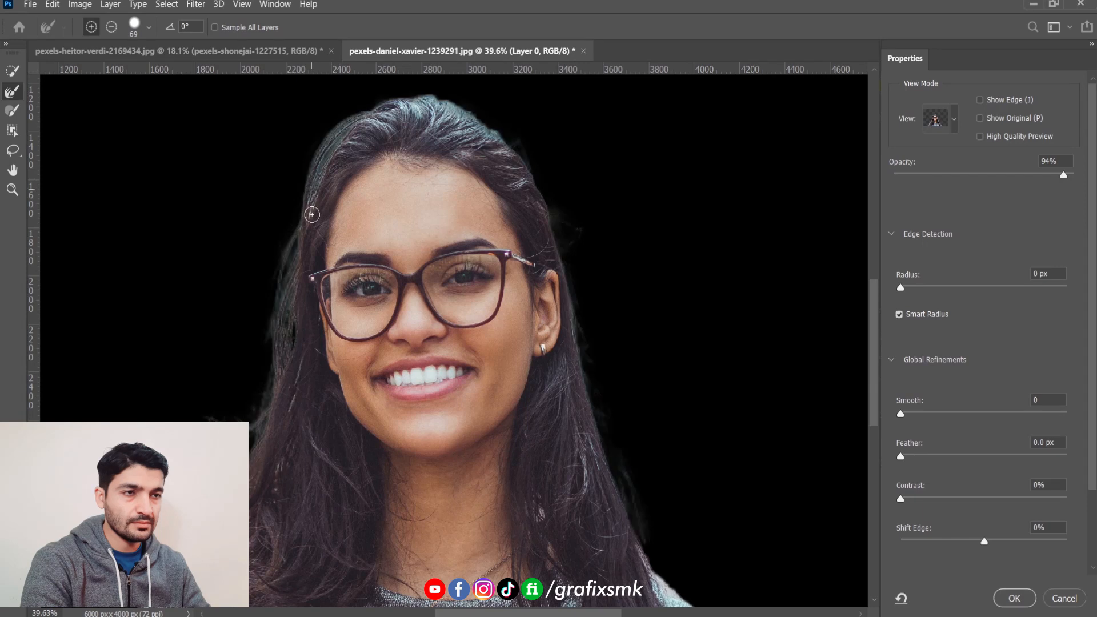
pyautogui.moveTo(343, 141); pyautogui.dragTo(308, 208)
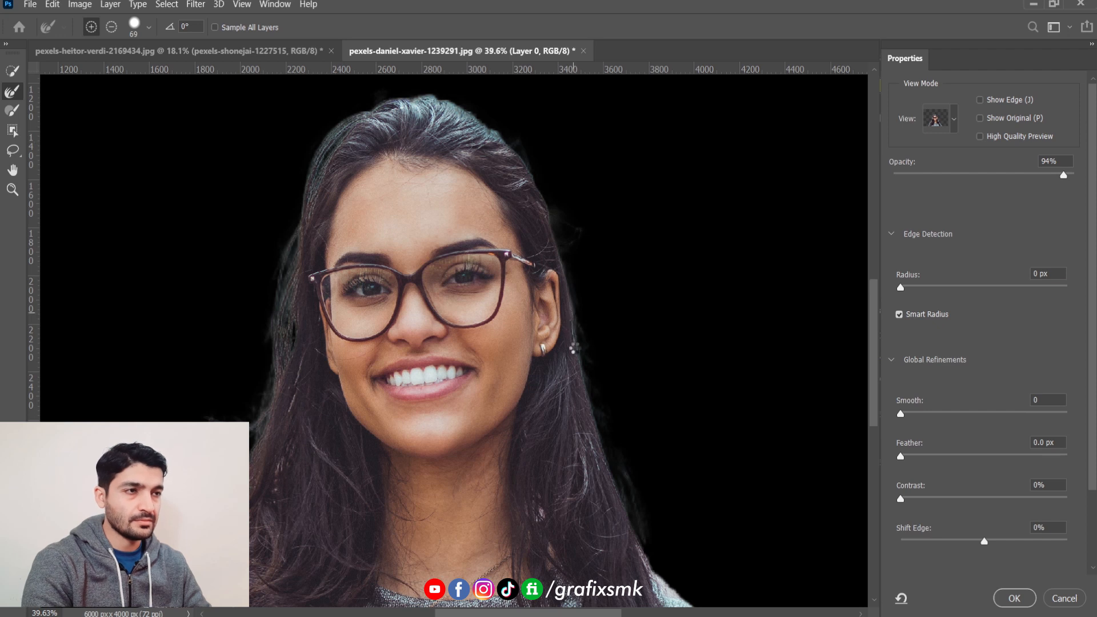
# Refine the hair edge down the side with the visible ear and around both shoulders, and apply the result to Layer 0's mask
pyautogui.moveTo(576, 331)
pyautogui.mouseDown()
pyautogui.moveTo(572, 319)
pyautogui.moveTo(590, 410)
pyautogui.moveTo(643, 530)
pyautogui.mouseUp()
pyautogui.moveTo(558, 507); pyautogui.dragTo(511, 326)
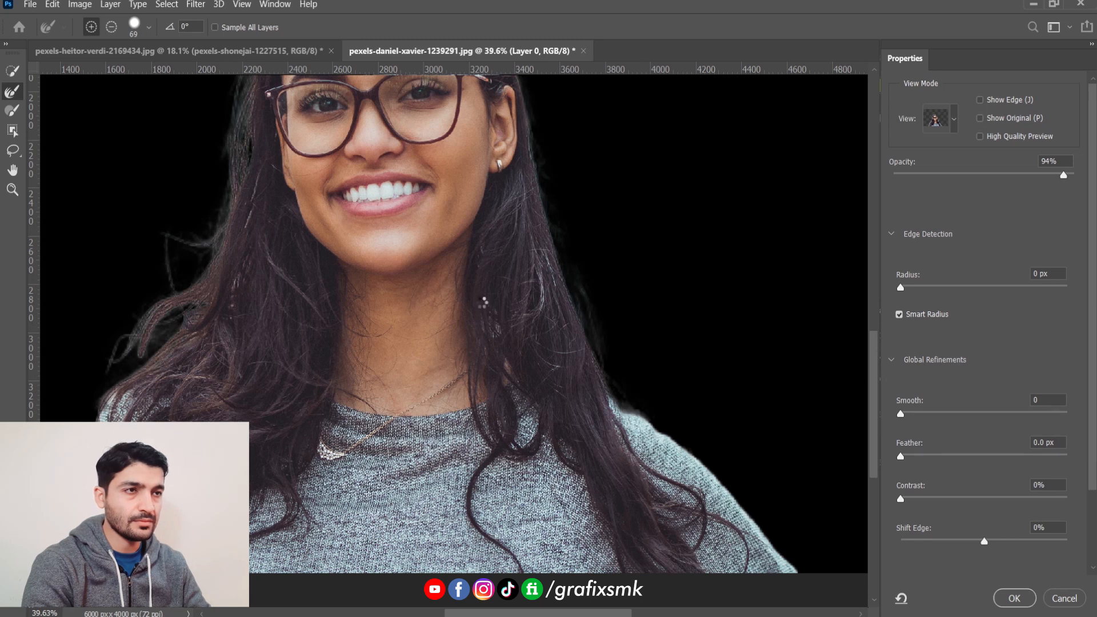
pyautogui.press('z')
pyautogui.scroll(-1, 231, 296)
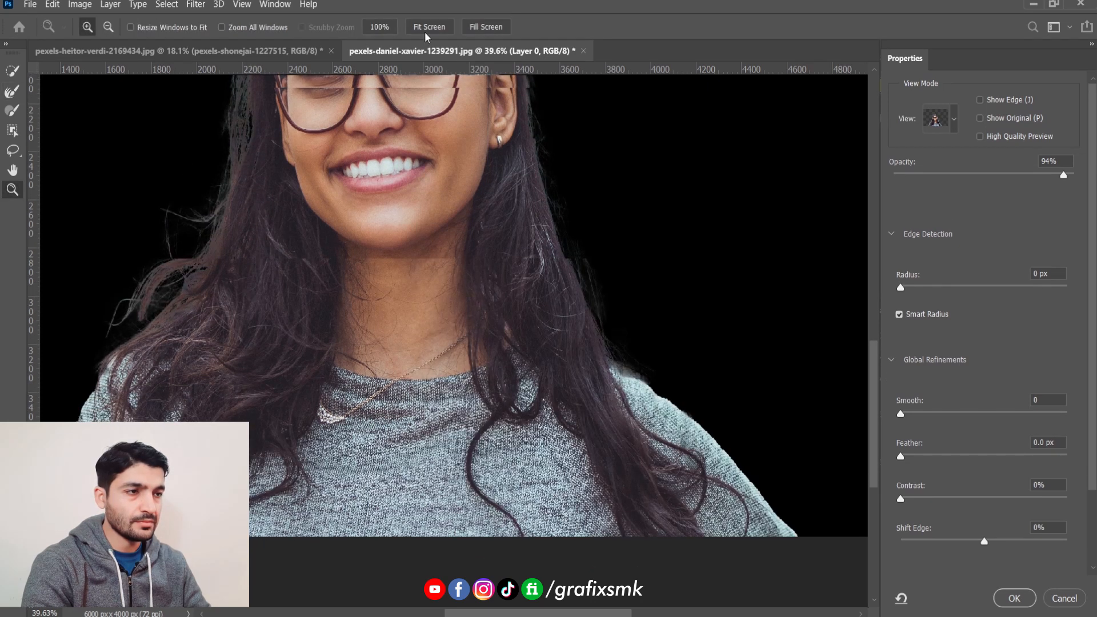
pyautogui.scroll(-3, 264, 289)
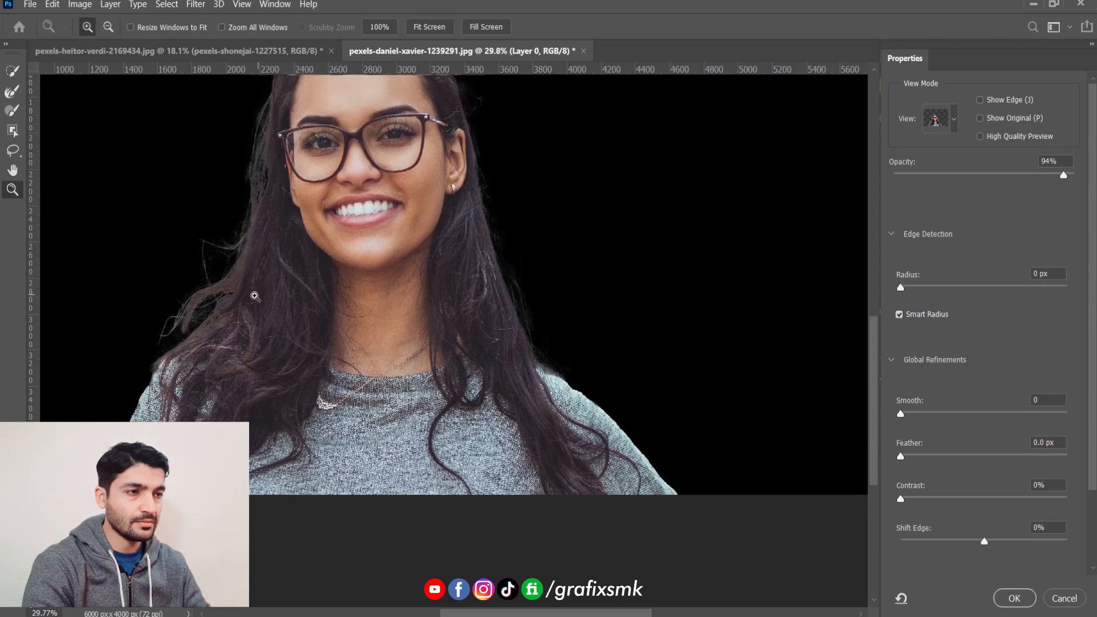
pyautogui.click(12, 91)
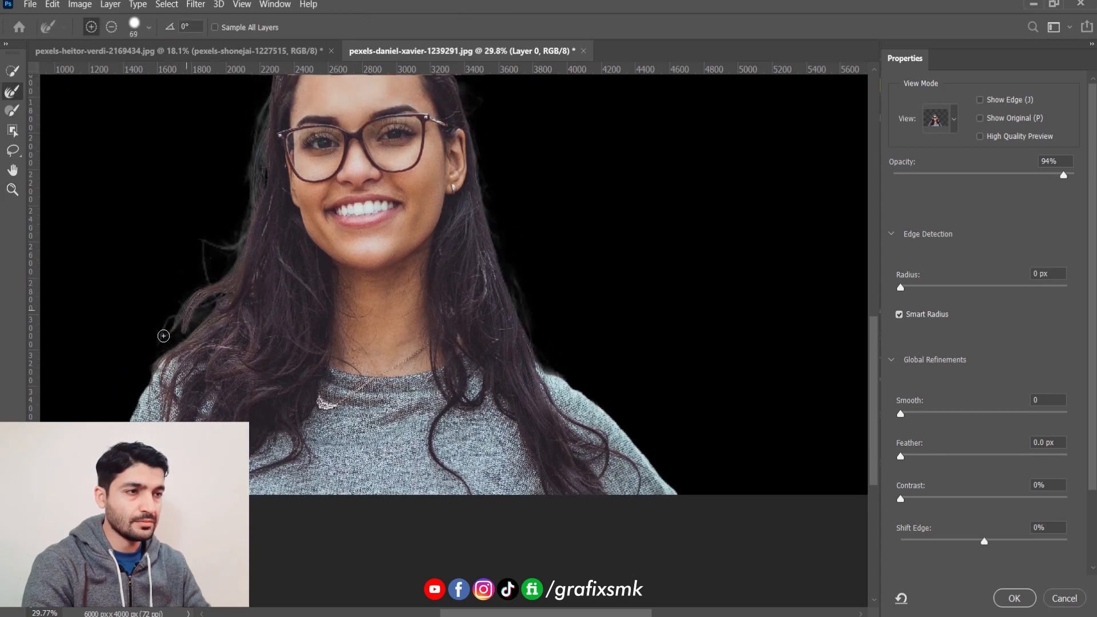
pyautogui.click(503, 310)
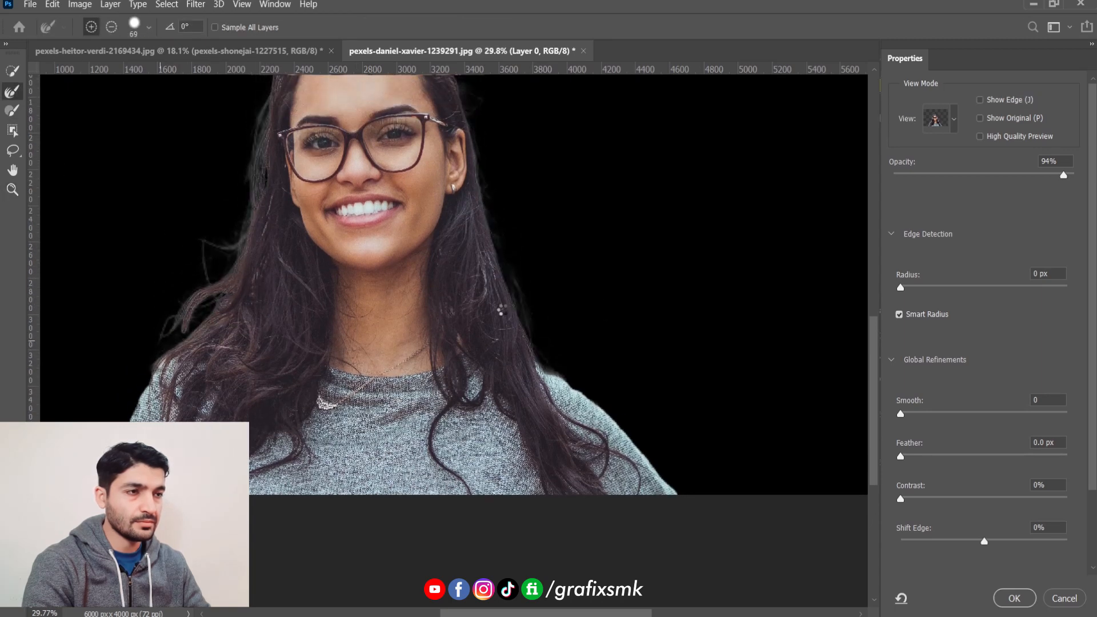
pyautogui.scroll(3, 503, 310)
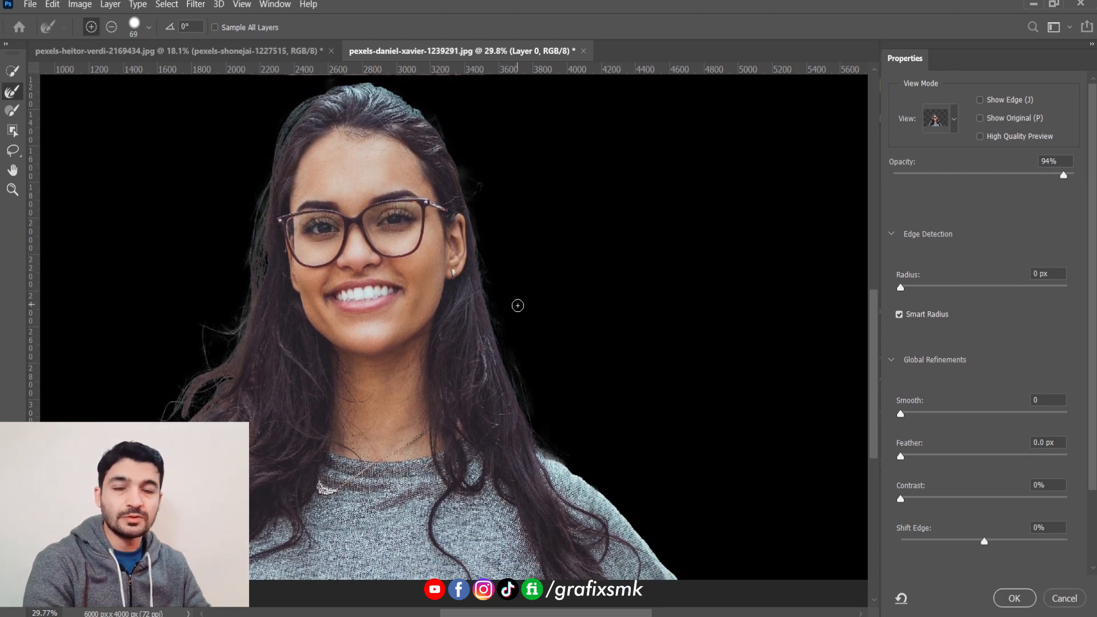
pyautogui.click(1013, 599)
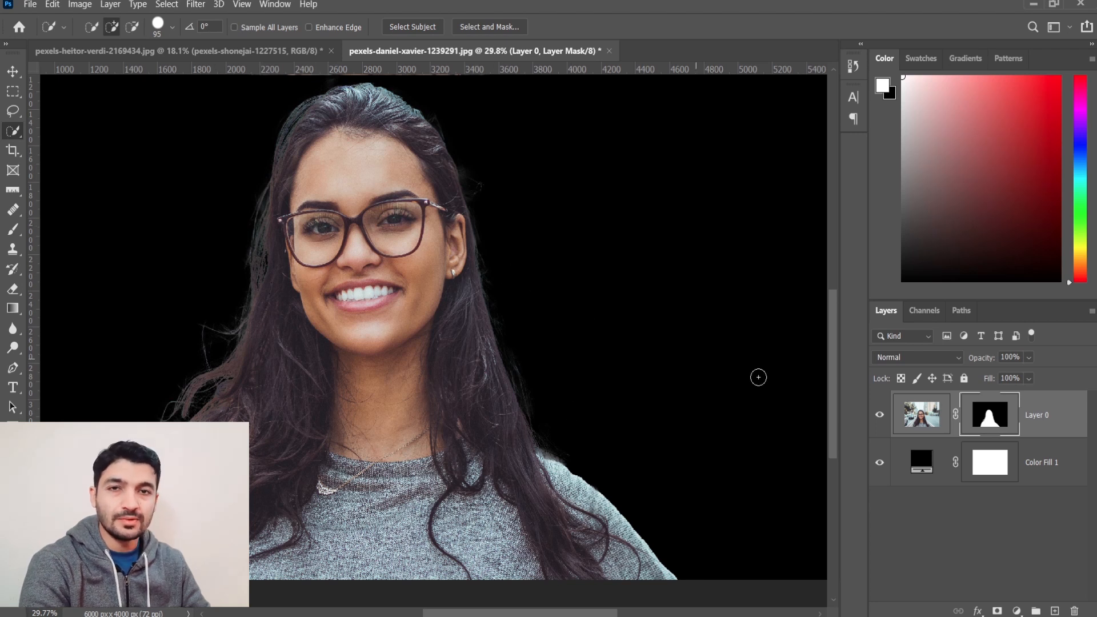
# Hide the Color Fill 1 layer and place the frank-mckenna beach photo from the v25 folder into the document
pyautogui.click(880, 462)
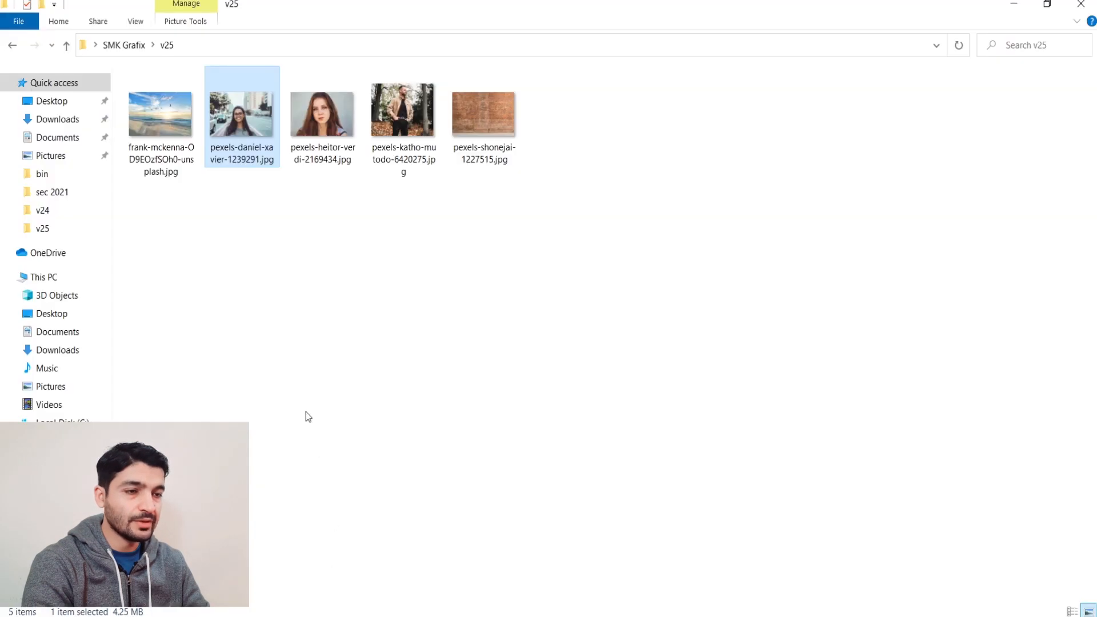
pyautogui.moveTo(166, 115); pyautogui.dragTo(407, 472)
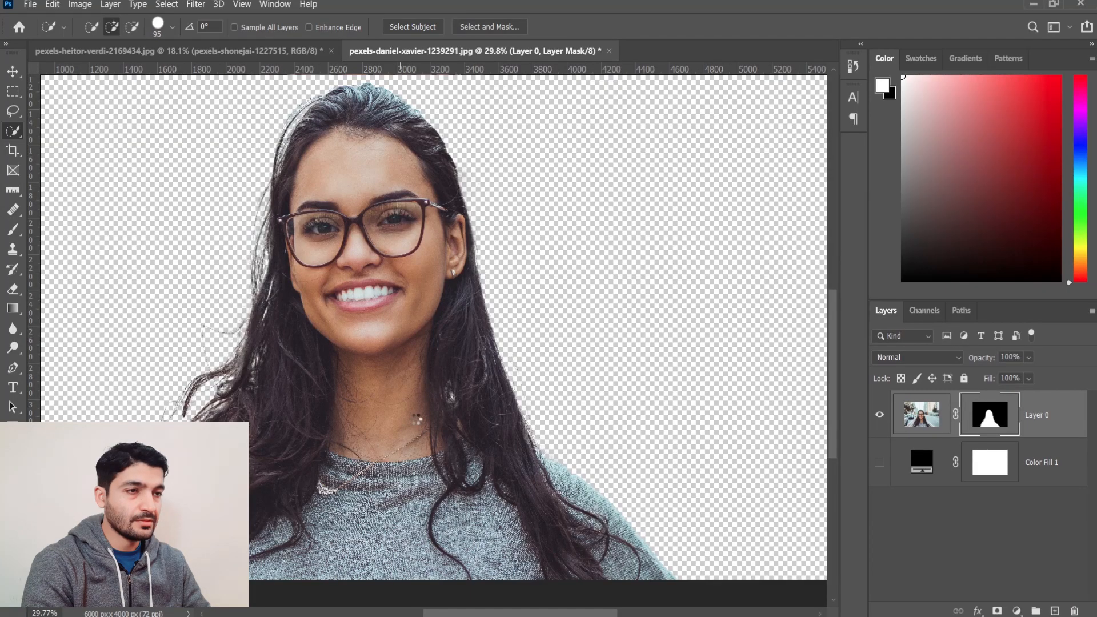
pyautogui.moveTo(415, 420); pyautogui.dragTo(416, 422)
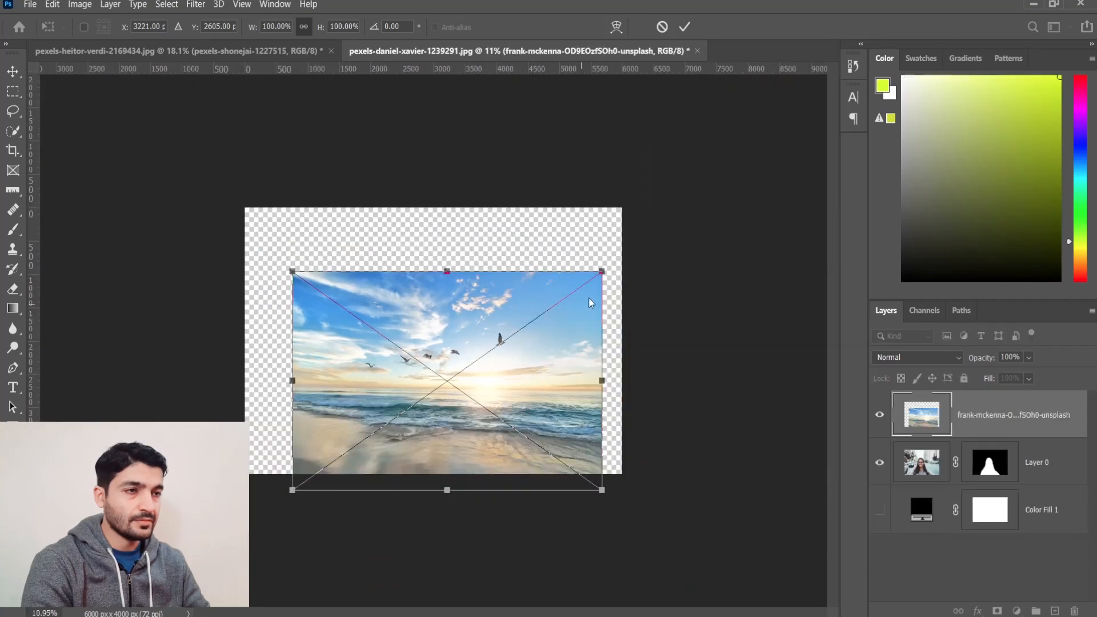
# Scale the beach photo to 124.86% so it covers the canvas, centre it, and move its layer below Layer 0
pyautogui.moveTo(448, 311); pyautogui.dragTo(441, 280)
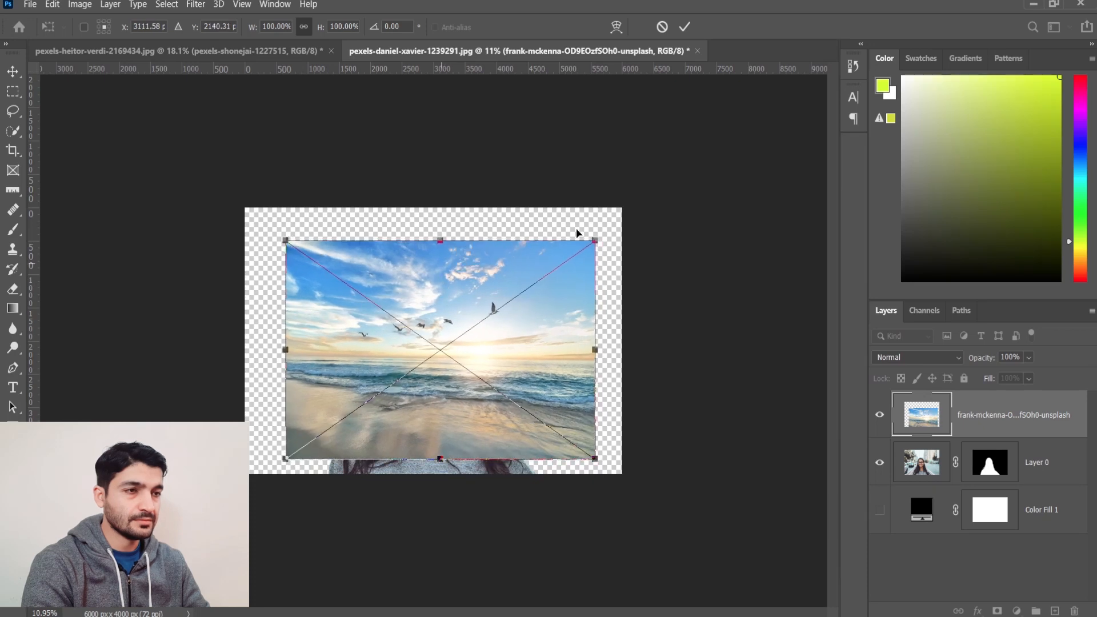
pyautogui.moveTo(595, 241); pyautogui.dragTo(632, 210)
pyautogui.moveTo(440, 263); pyautogui.dragTo(431, 252)
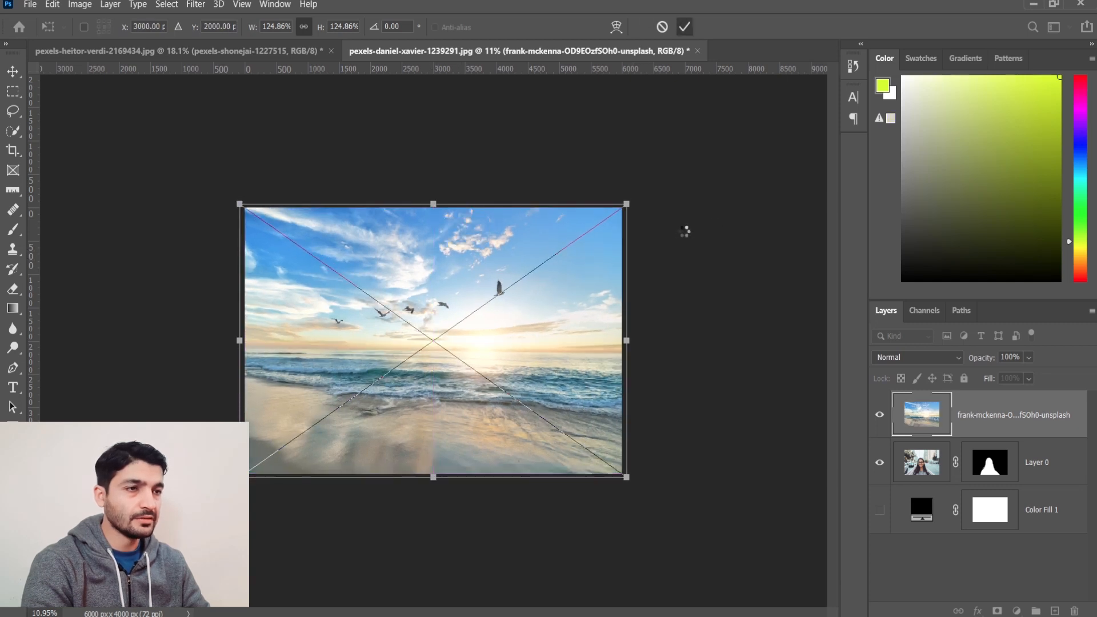
pyautogui.moveTo(913, 421); pyautogui.dragTo(914, 483)
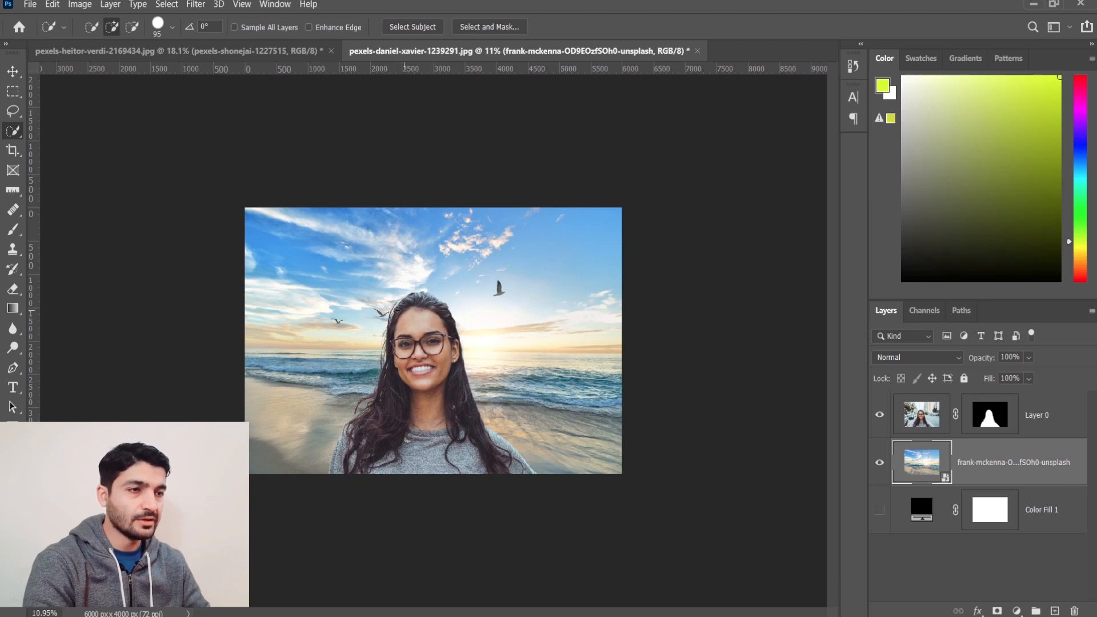
# Scale the woman on Layer 0 to about 125% and move her toward the left side of the beach scene
pyautogui.click(12, 71)
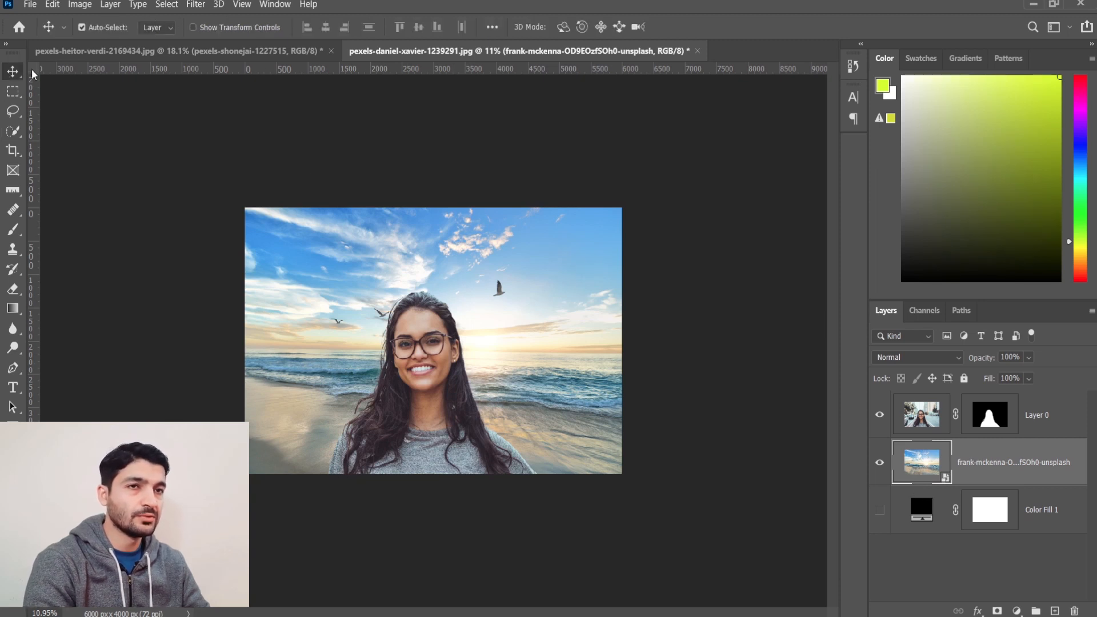
pyautogui.click(421, 327)
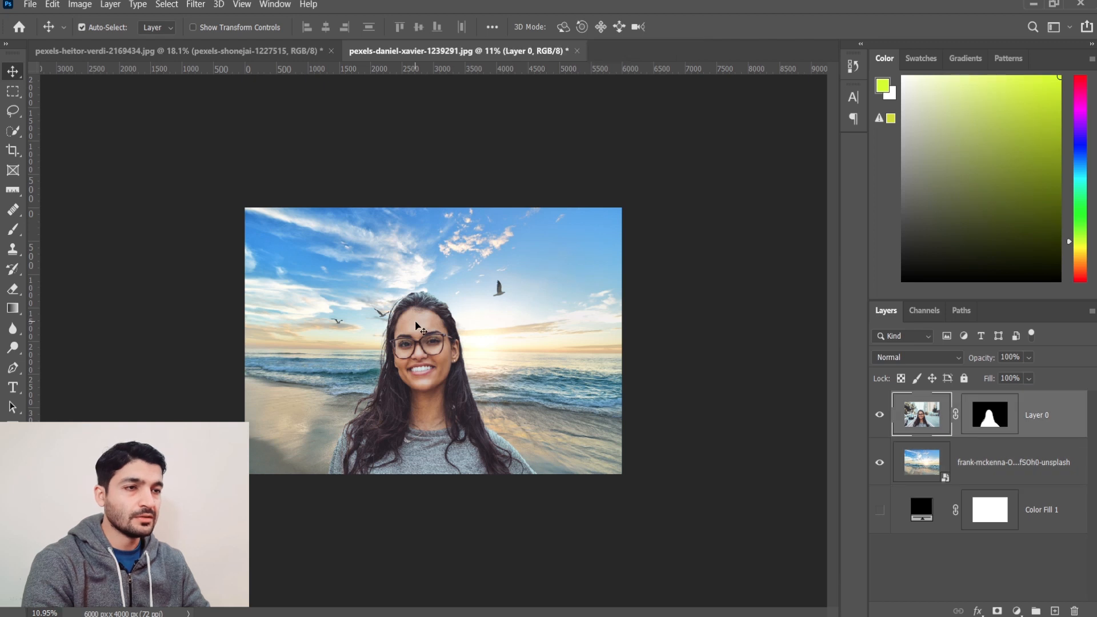
pyautogui.hotkey('ctrl', 't')
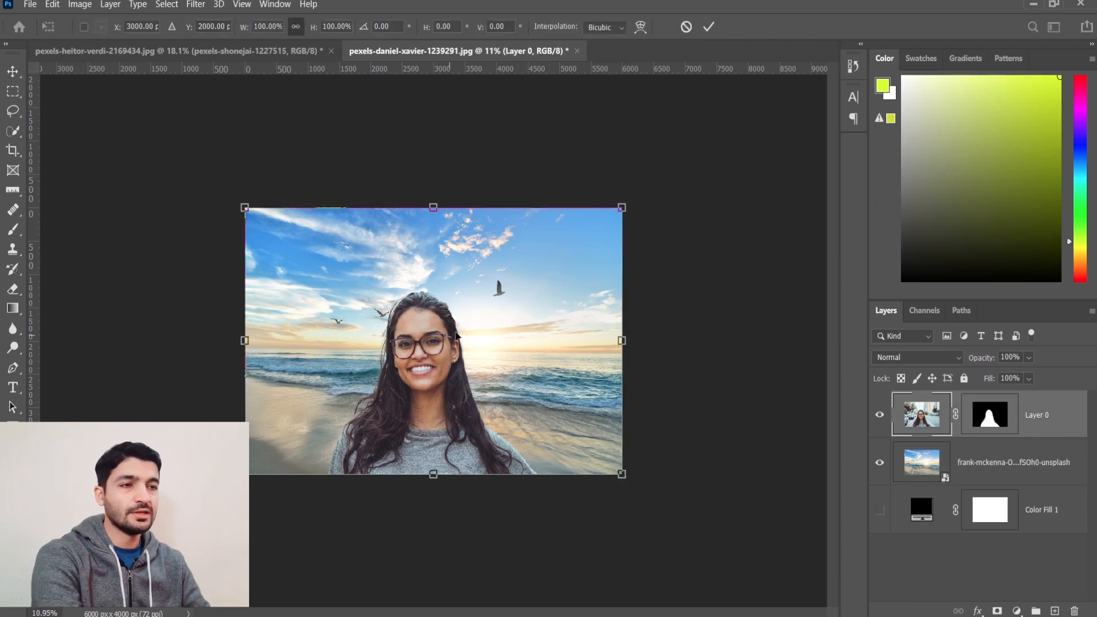
pyautogui.moveTo(622, 208); pyautogui.dragTo(741, 166)
pyautogui.moveTo(433, 422); pyautogui.dragTo(430, 394)
pyautogui.moveTo(720, 113); pyautogui.dragTo(668, 146)
pyautogui.moveTo(385, 383); pyautogui.dragTo(336, 380)
pyautogui.click(710, 28)
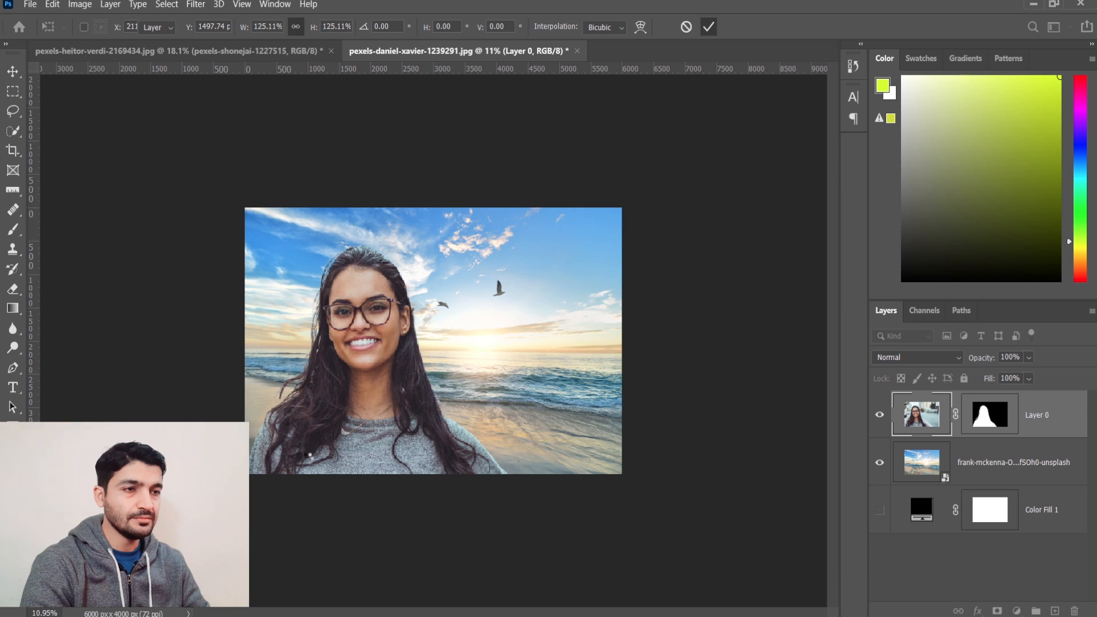
pyautogui.scroll(5, 309, 460)
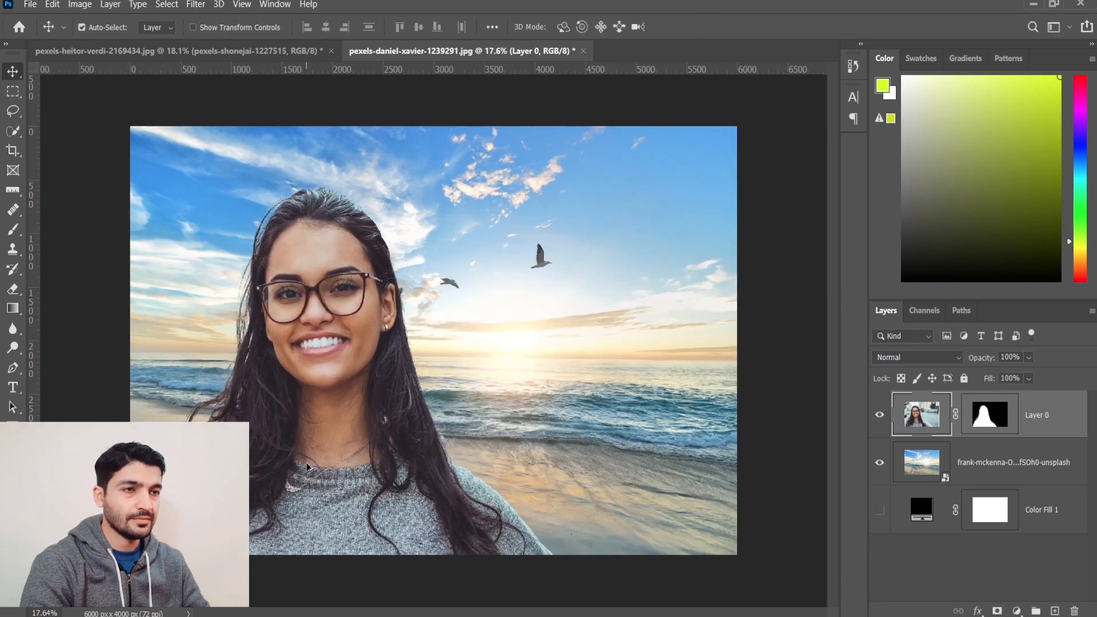
pyautogui.scroll(1, 307, 467)
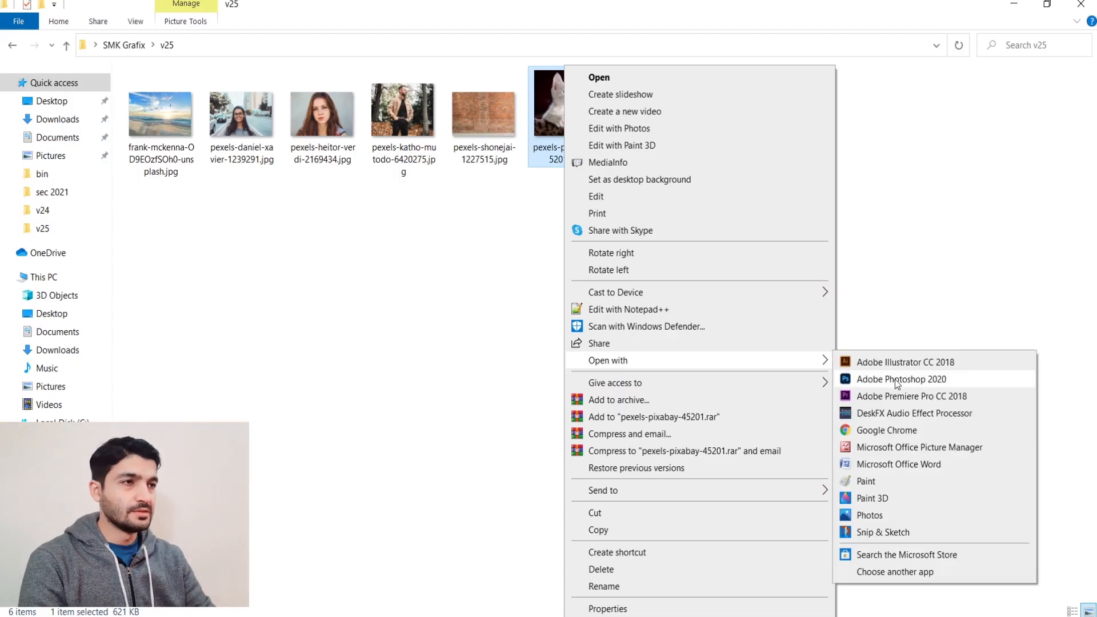
# Open the kitten photo pexels-pixabay-45201.jpg from the v25 folder in Photoshop and unlock its Background layer
pyautogui.click(894, 380)
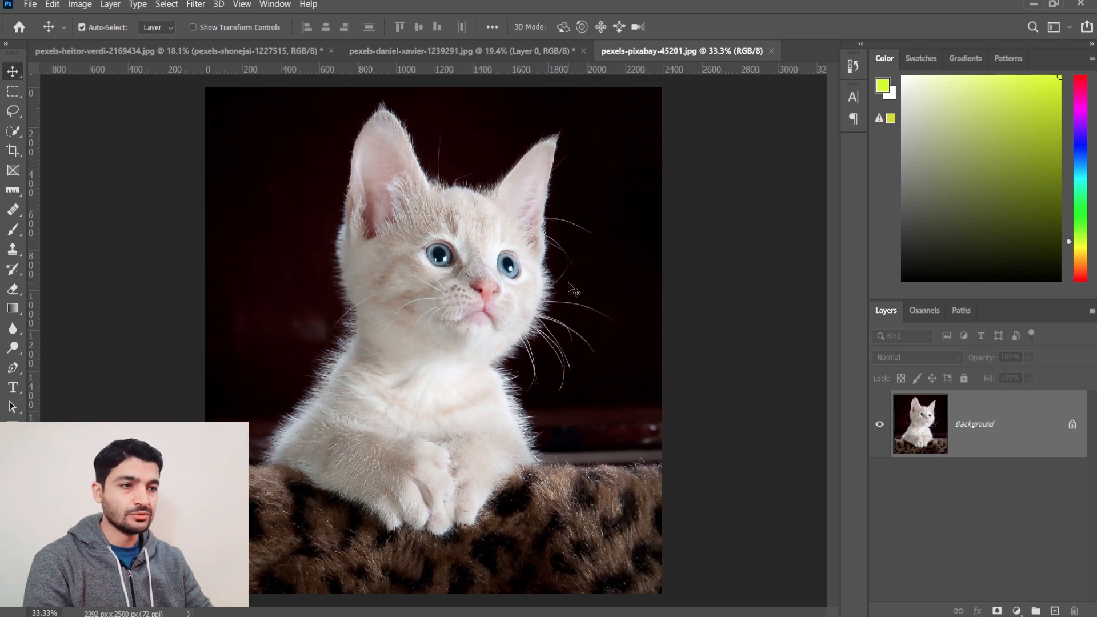
pyautogui.click(1072, 427)
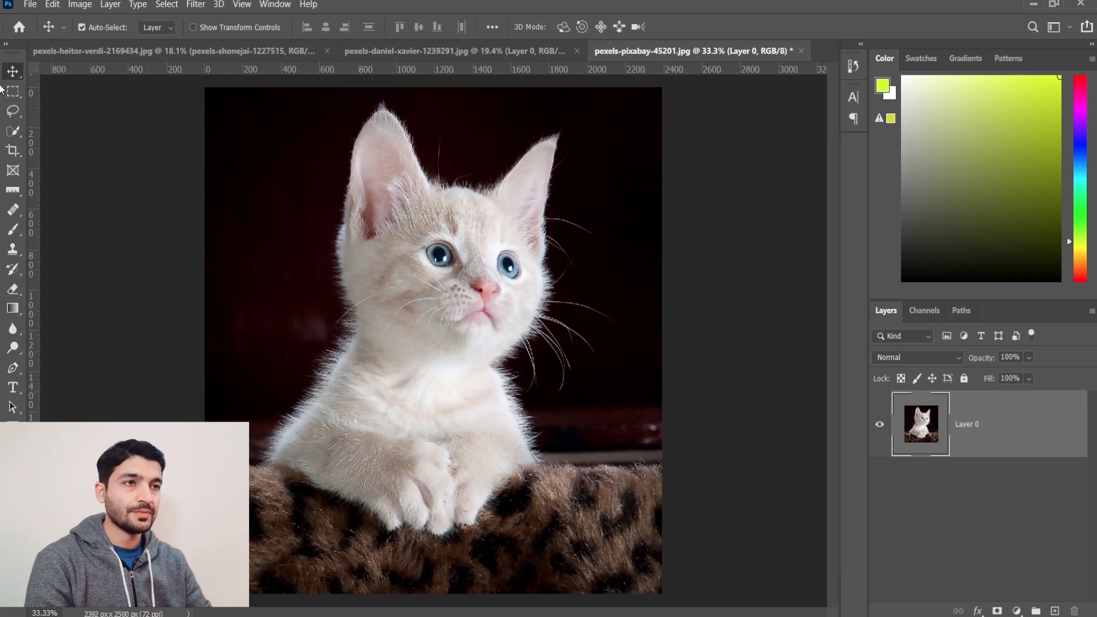
# Select the kitten and the leopard-print fur with the Quick Selection tool, subtracting the dark background from the selection
pyautogui.click(12, 131)
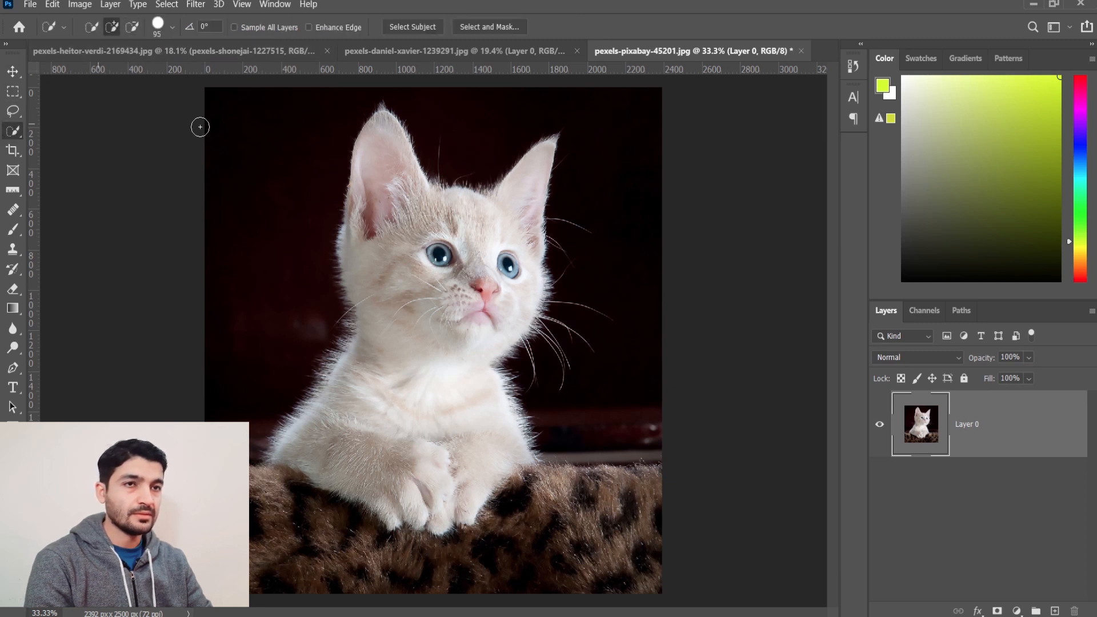
pyautogui.moveTo(379, 134)
pyautogui.mouseDown()
pyautogui.moveTo(405, 183)
pyautogui.moveTo(436, 207)
pyautogui.moveTo(502, 197)
pyautogui.moveTo(532, 174)
pyautogui.moveTo(537, 318)
pyautogui.moveTo(564, 353)
pyautogui.moveTo(564, 327)
pyautogui.moveTo(597, 315)
pyautogui.moveTo(598, 330)
pyautogui.moveTo(555, 359)
pyautogui.mouseUp()
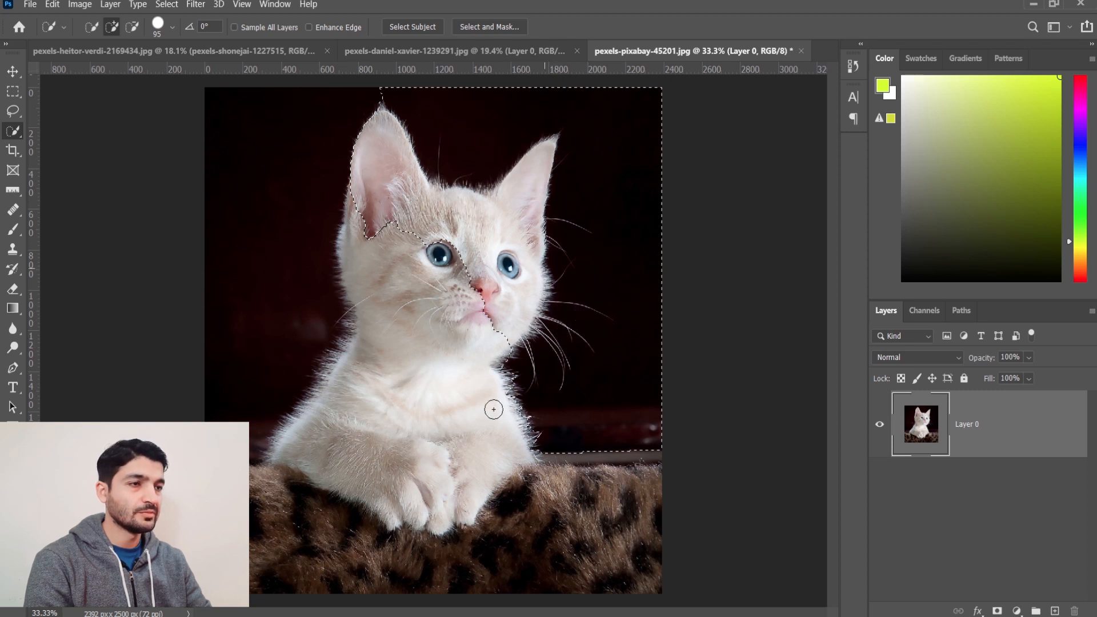
pyautogui.moveTo(498, 423)
pyautogui.mouseDown()
pyautogui.moveTo(503, 458)
pyautogui.moveTo(258, 527)
pyautogui.moveTo(256, 551)
pyautogui.mouseUp()
pyautogui.moveTo(521, 555); pyautogui.dragTo(644, 574)
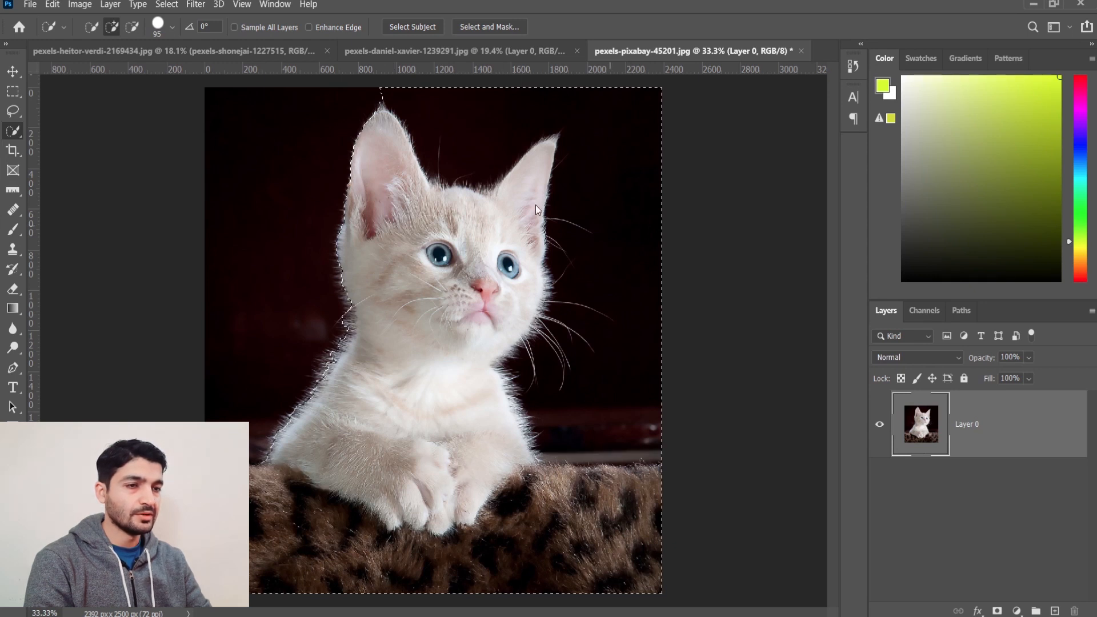
pyautogui.press('alt')
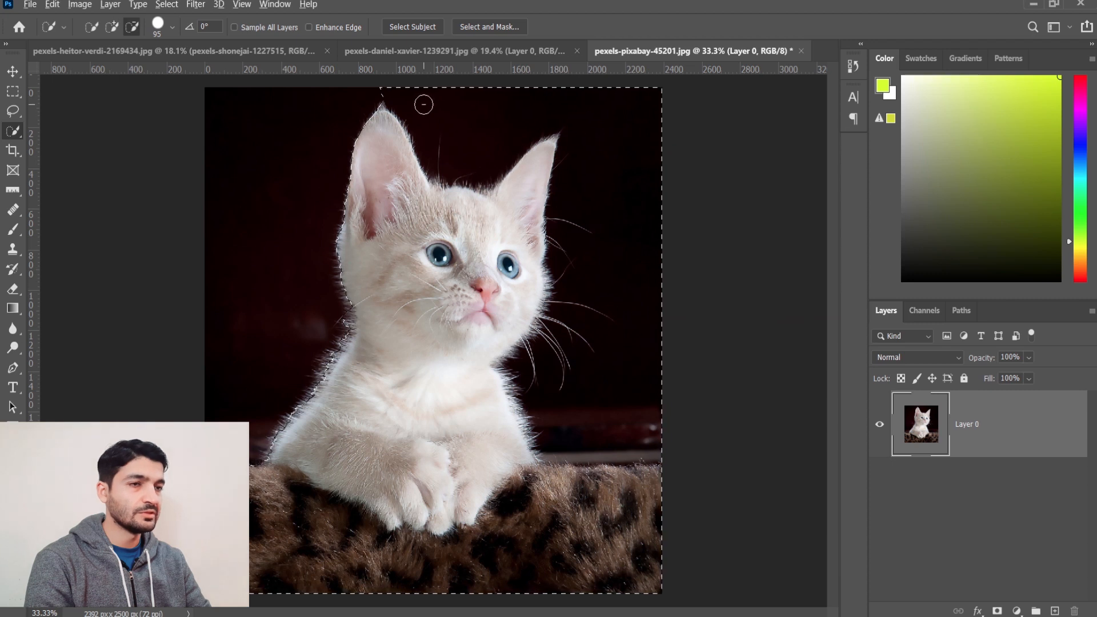
pyautogui.moveTo(443, 128)
pyautogui.mouseDown()
pyautogui.moveTo(463, 149)
pyautogui.moveTo(486, 123)
pyautogui.moveTo(570, 113)
pyautogui.moveTo(600, 139)
pyautogui.moveTo(605, 283)
pyautogui.moveTo(624, 379)
pyautogui.moveTo(595, 424)
pyautogui.moveTo(570, 430)
pyautogui.moveTo(543, 407)
pyautogui.moveTo(551, 395)
pyautogui.moveTo(570, 398)
pyautogui.moveTo(647, 445)
pyautogui.moveTo(550, 452)
pyautogui.moveTo(650, 444)
pyautogui.moveTo(571, 445)
pyautogui.mouseUp()
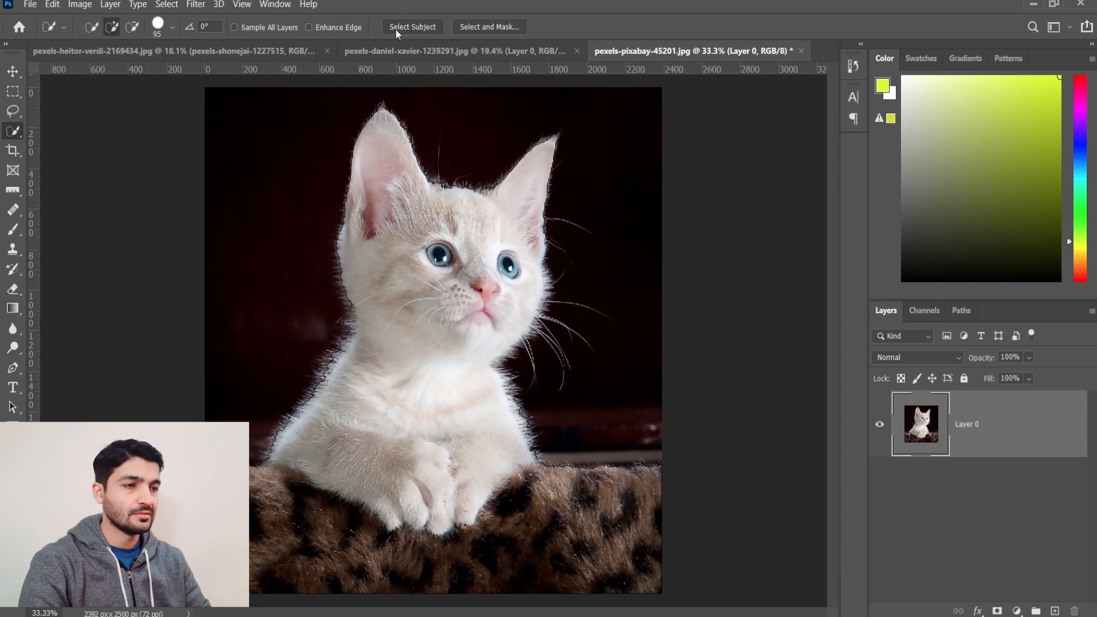
# Open the kitten selection in Select and Mask and switch the view mode to Overlay
pyautogui.click(491, 26)
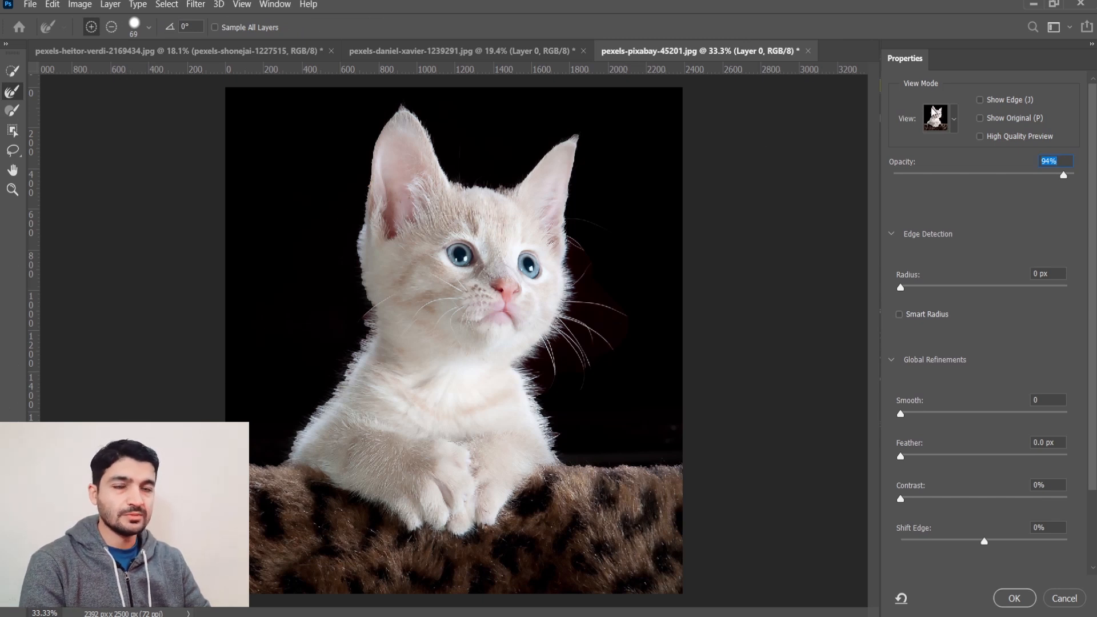
pyautogui.click(954, 121)
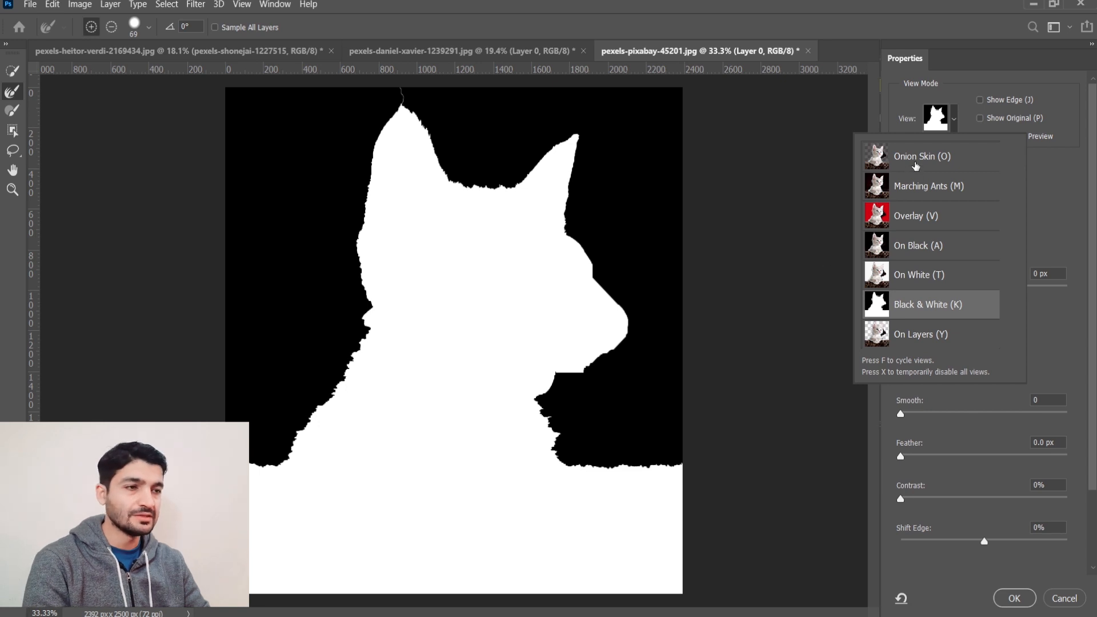
pyautogui.click(905, 247)
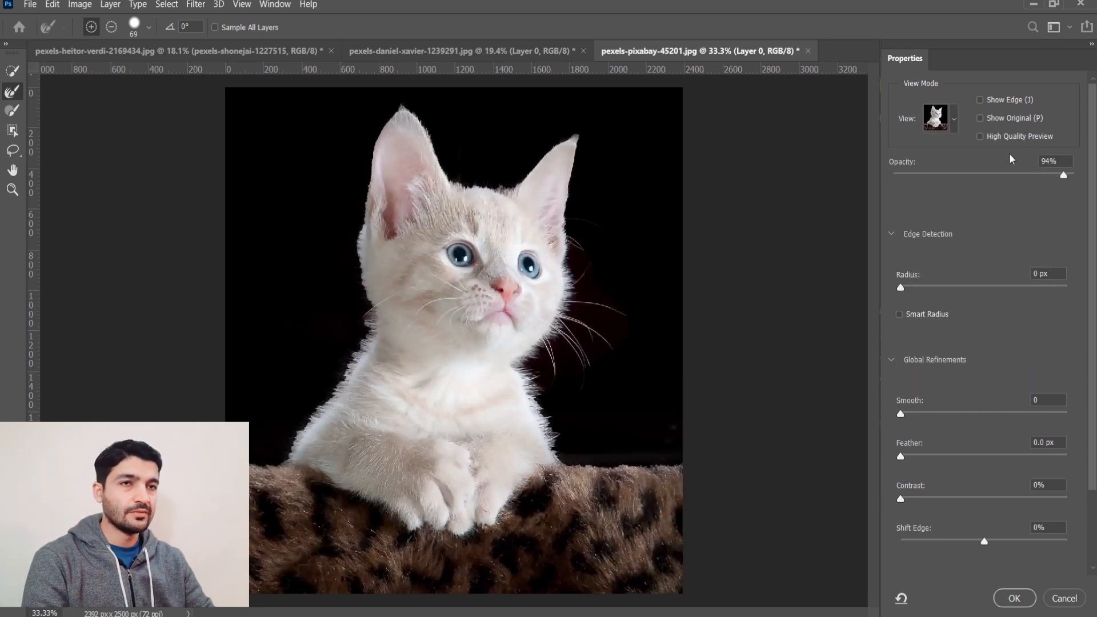
pyautogui.click(953, 120)
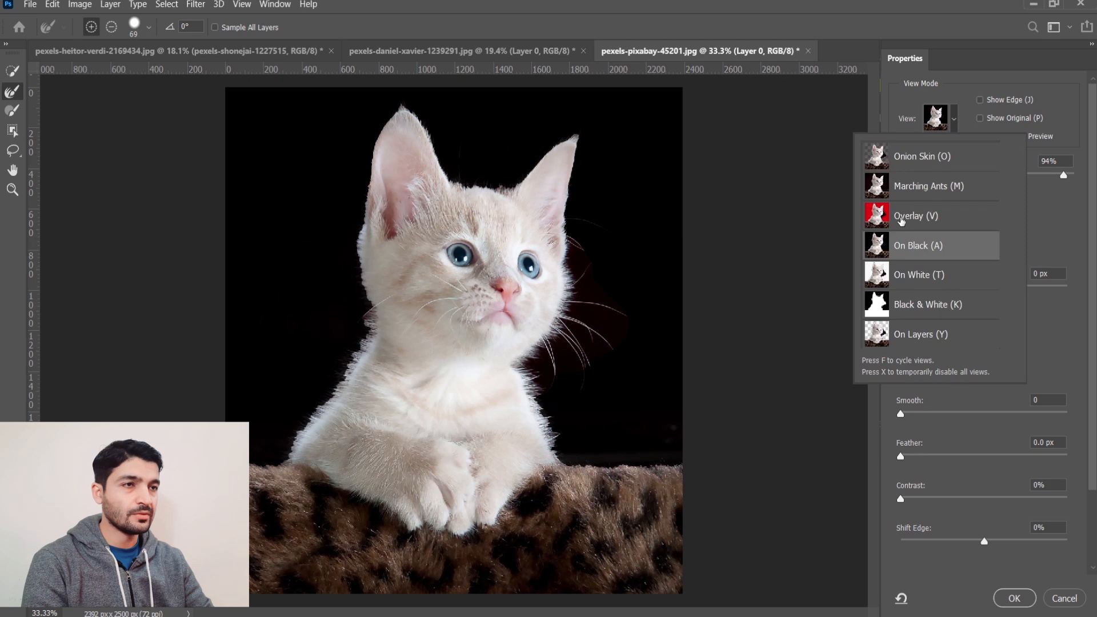
pyautogui.click(908, 217)
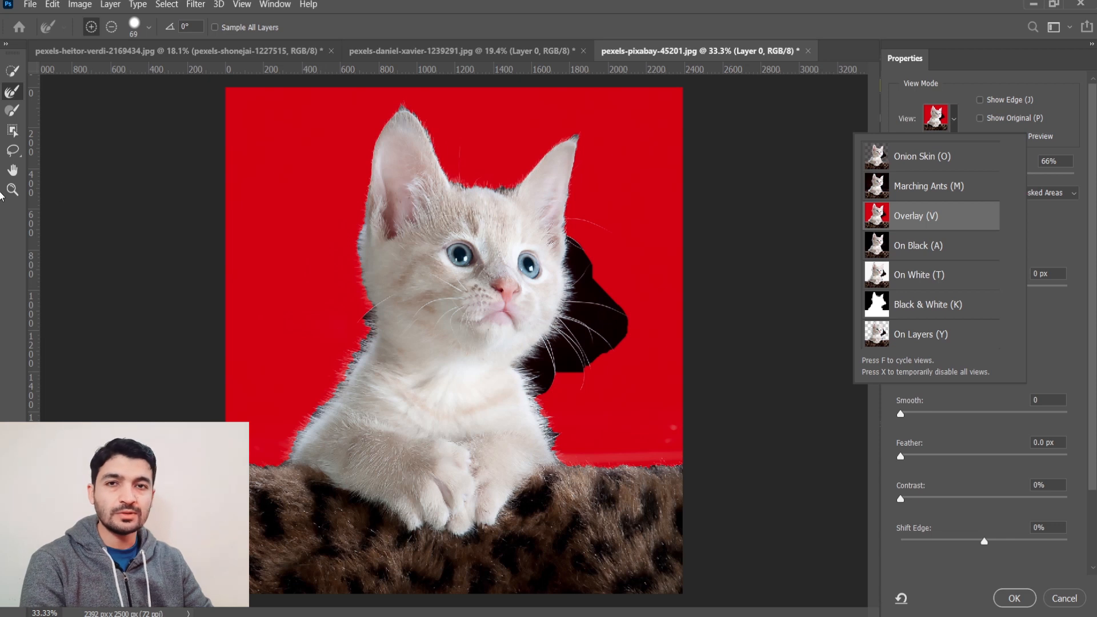
# Enable Smart Radius, refine the fur edge around the kitten's head and ears, and switch the view mode to Black & White
pyautogui.click(12, 93)
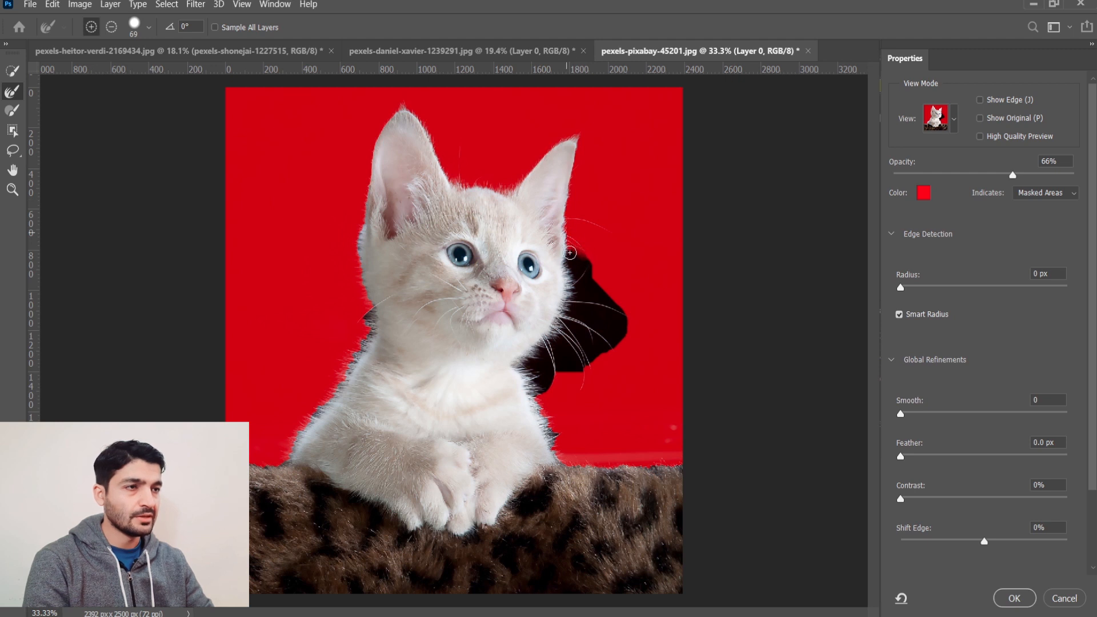
pyautogui.moveTo(583, 264)
pyautogui.mouseDown()
pyautogui.moveTo(572, 249)
pyautogui.moveTo(566, 291)
pyautogui.mouseUp()
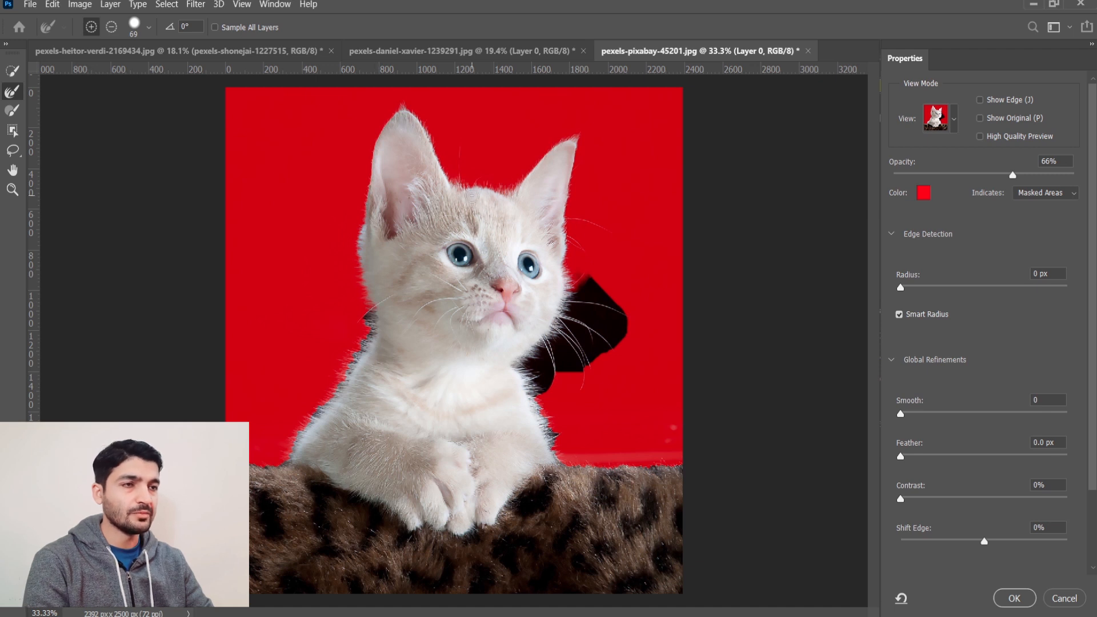
pyautogui.click(952, 119)
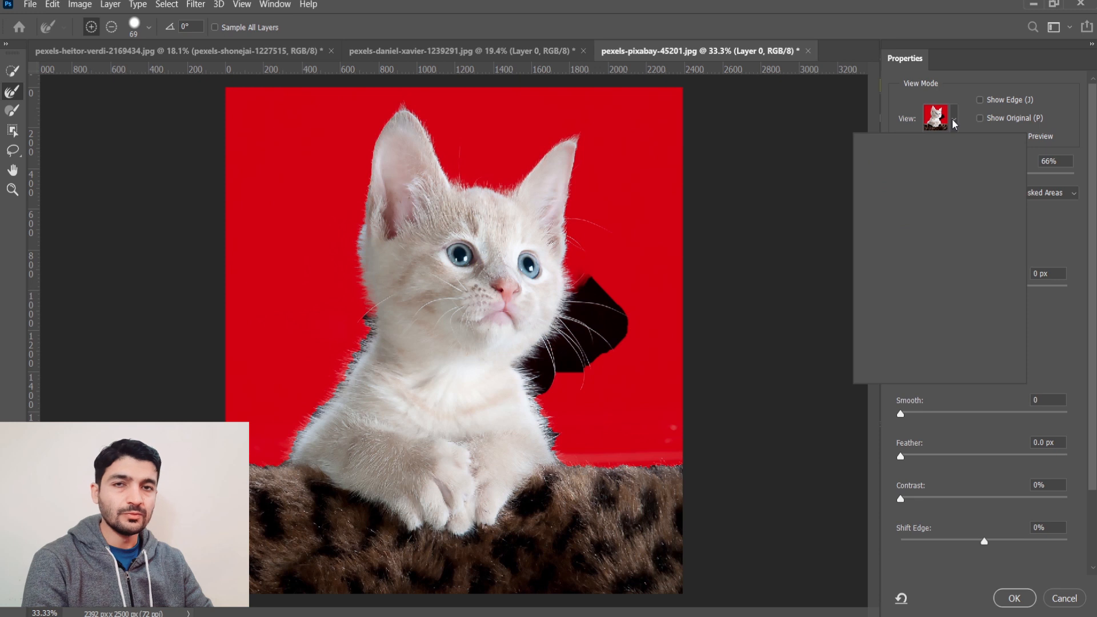
pyautogui.click(902, 304)
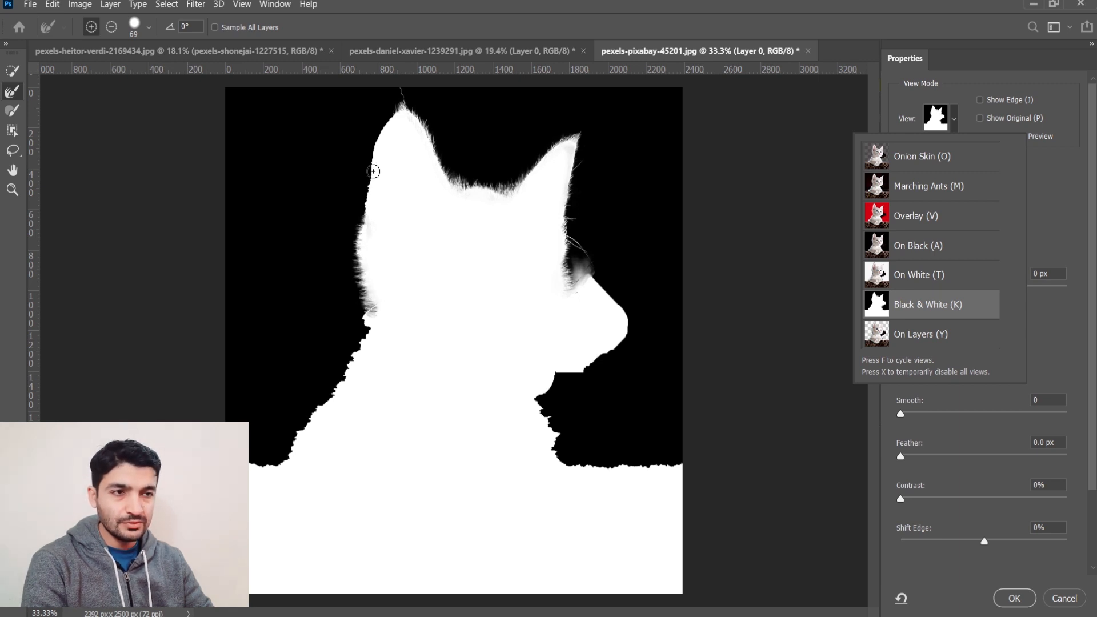
# Return the view mode to Overlay and refine the edge over the dark patches around the whiskers, chin and chest beside the kitten's face
pyautogui.click(915, 216)
pyautogui.click(577, 294)
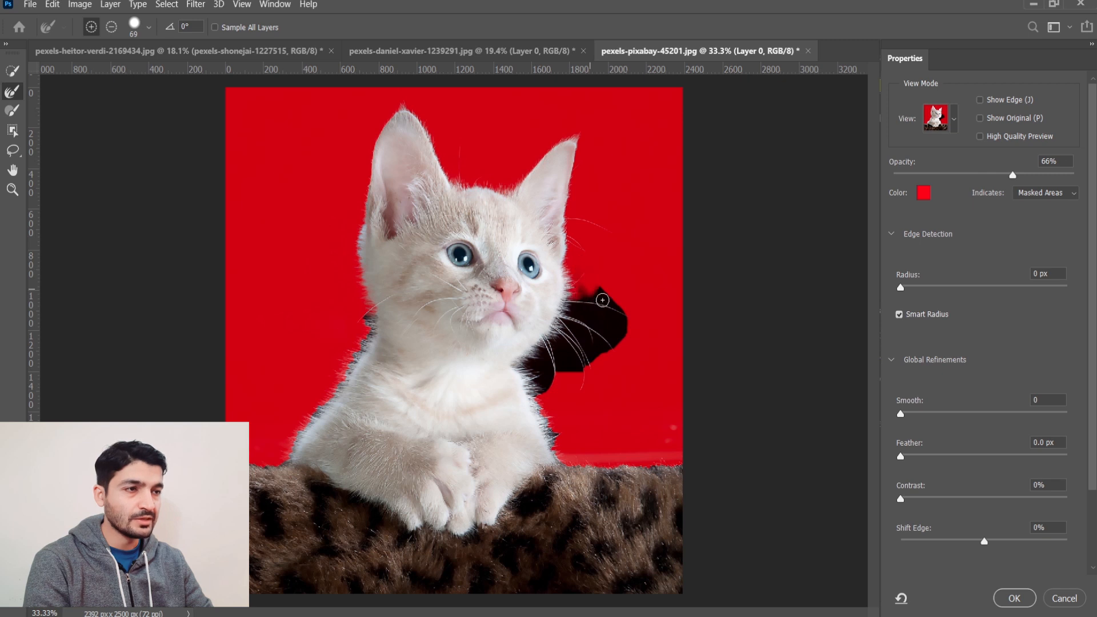
pyautogui.moveTo(589, 295)
pyautogui.mouseDown()
pyautogui.moveTo(607, 314)
pyautogui.moveTo(575, 310)
pyautogui.moveTo(623, 330)
pyautogui.moveTo(583, 311)
pyautogui.moveTo(611, 308)
pyautogui.mouseUp()
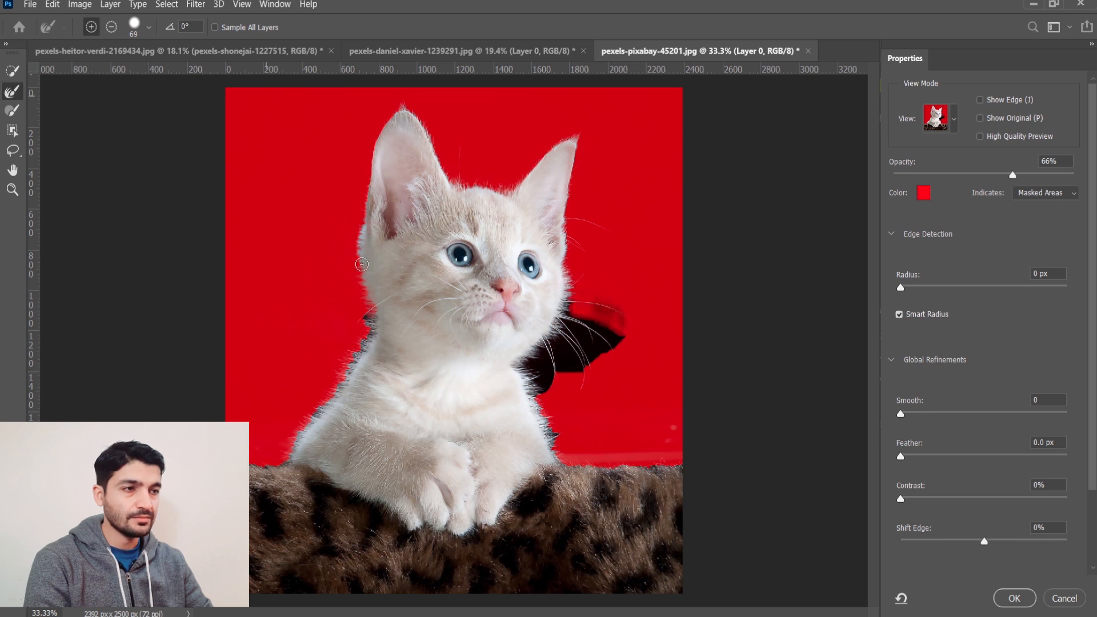
pyautogui.moveTo(565, 314)
pyautogui.mouseDown()
pyautogui.moveTo(616, 346)
pyautogui.moveTo(627, 339)
pyautogui.moveTo(573, 312)
pyautogui.moveTo(601, 319)
pyautogui.mouseUp()
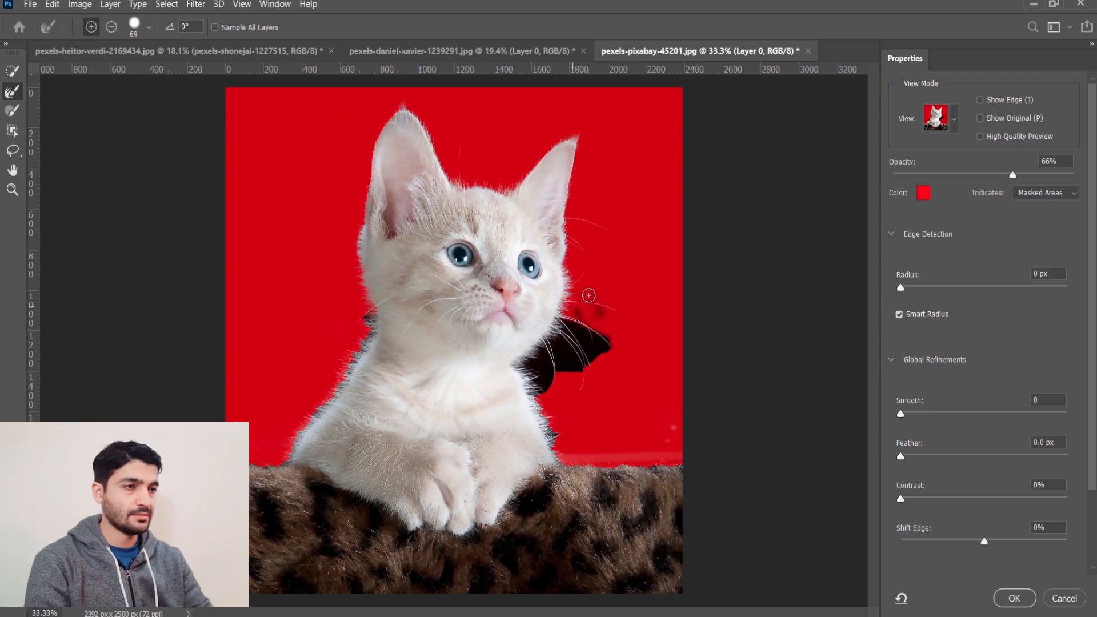
pyautogui.moveTo(594, 360)
pyautogui.mouseDown()
pyautogui.moveTo(563, 332)
pyautogui.moveTo(588, 363)
pyautogui.moveTo(583, 348)
pyautogui.moveTo(604, 339)
pyautogui.mouseUp()
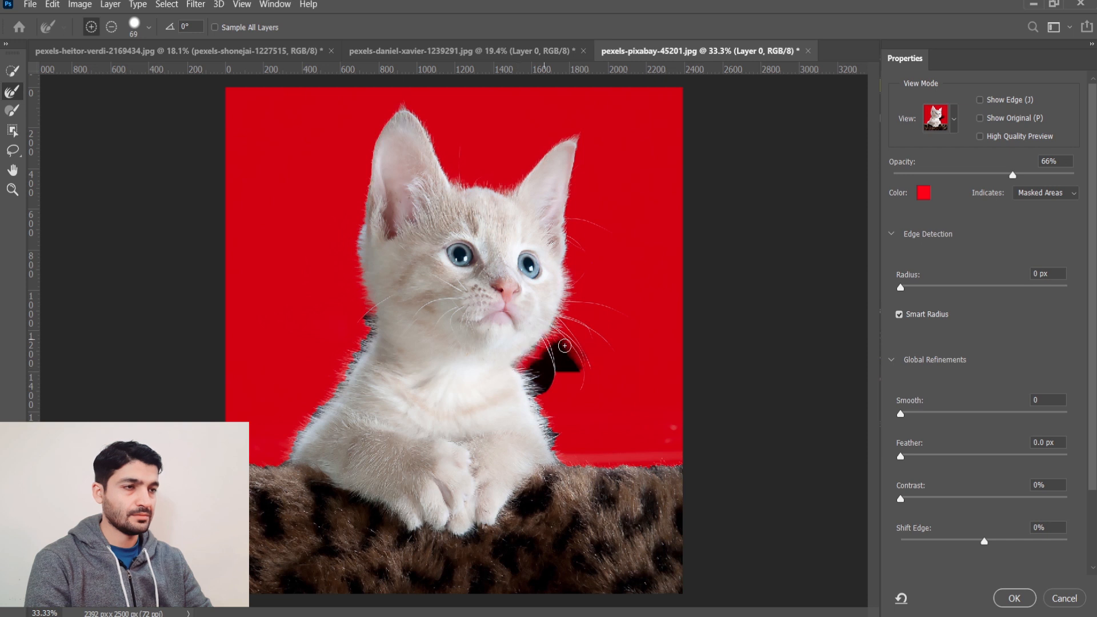
pyautogui.moveTo(559, 347)
pyautogui.mouseDown()
pyautogui.moveTo(550, 372)
pyautogui.moveTo(575, 370)
pyautogui.moveTo(574, 358)
pyautogui.moveTo(581, 371)
pyautogui.moveTo(543, 356)
pyautogui.mouseUp()
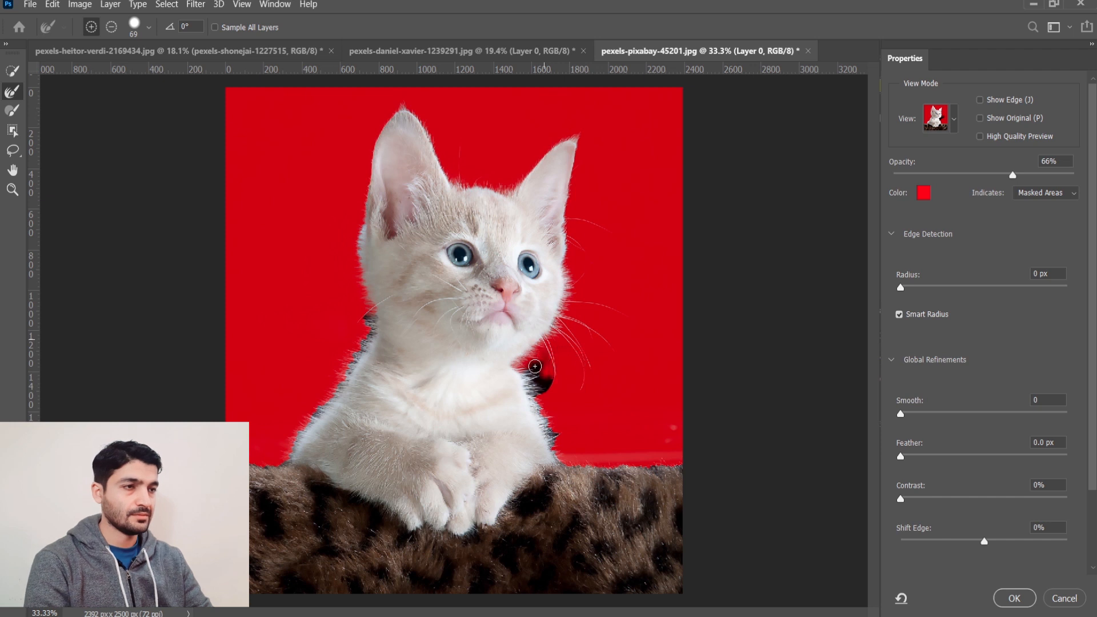
pyautogui.moveTo(541, 394)
pyautogui.mouseDown()
pyautogui.moveTo(531, 360)
pyautogui.moveTo(545, 389)
pyautogui.moveTo(533, 376)
pyautogui.mouseUp()
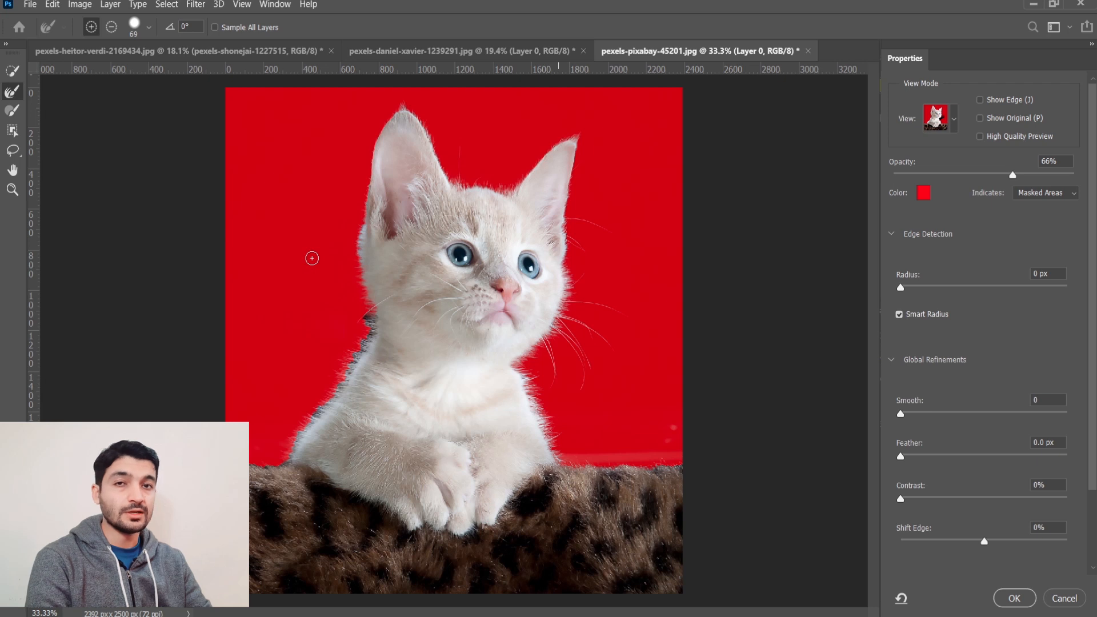
# Refine the remaining dark fur edge along the kitten's neck and back, and output the result as a selection
pyautogui.rightClick(367, 312)
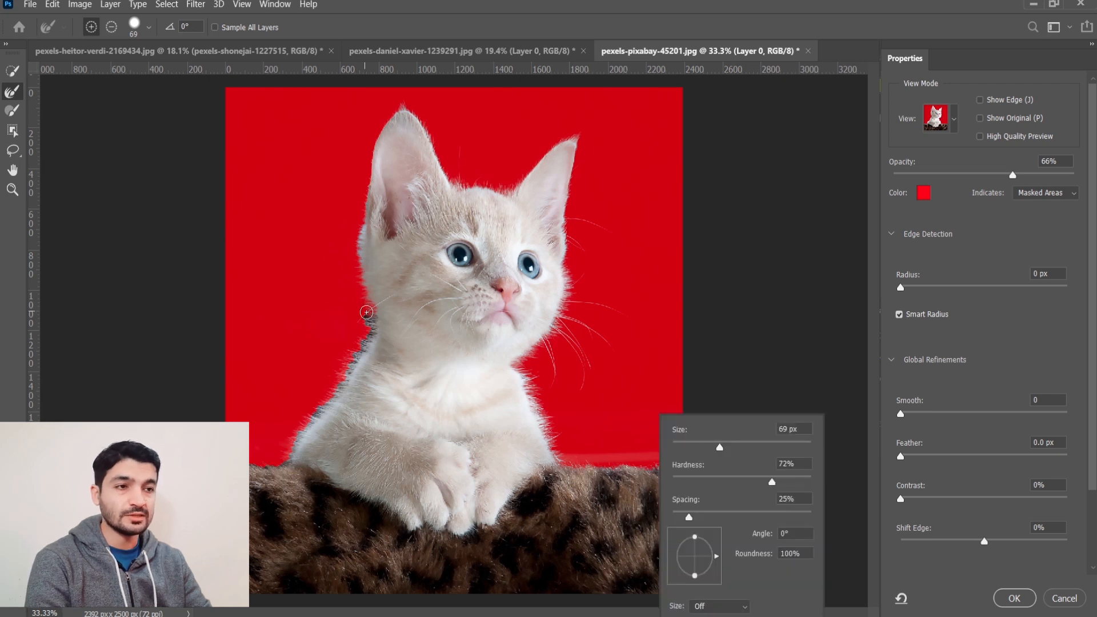
pyautogui.click(366, 312)
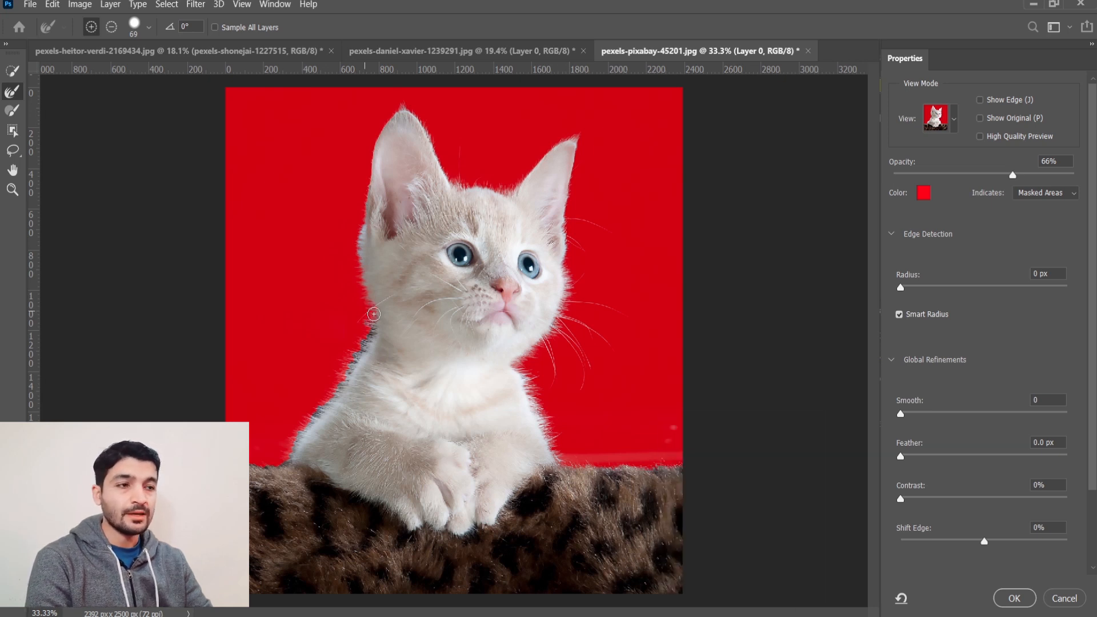
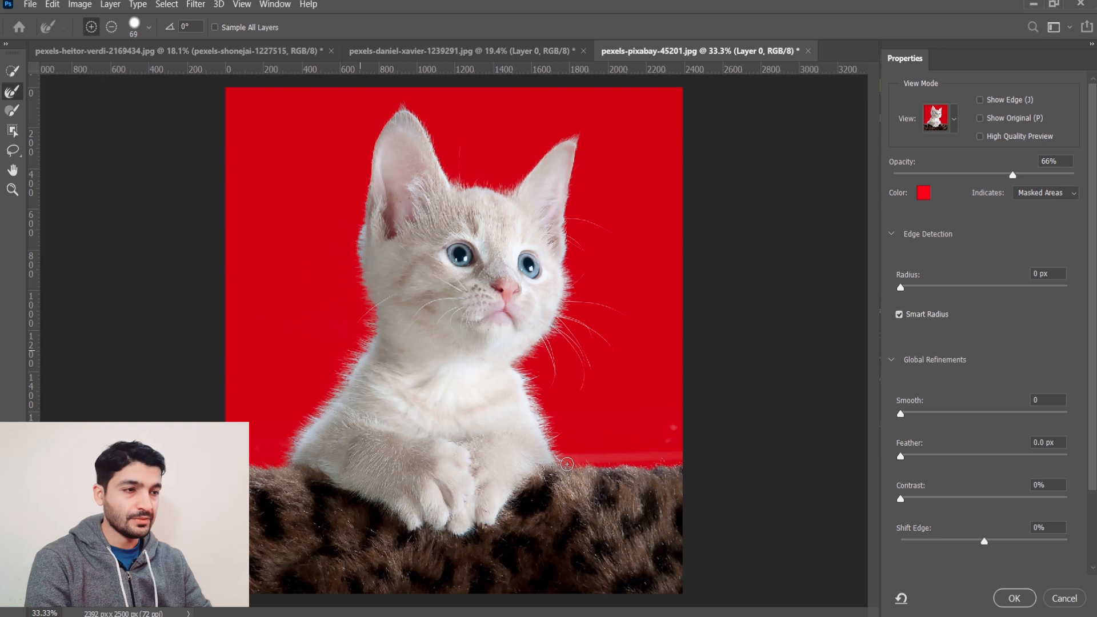
pyautogui.press('Return')
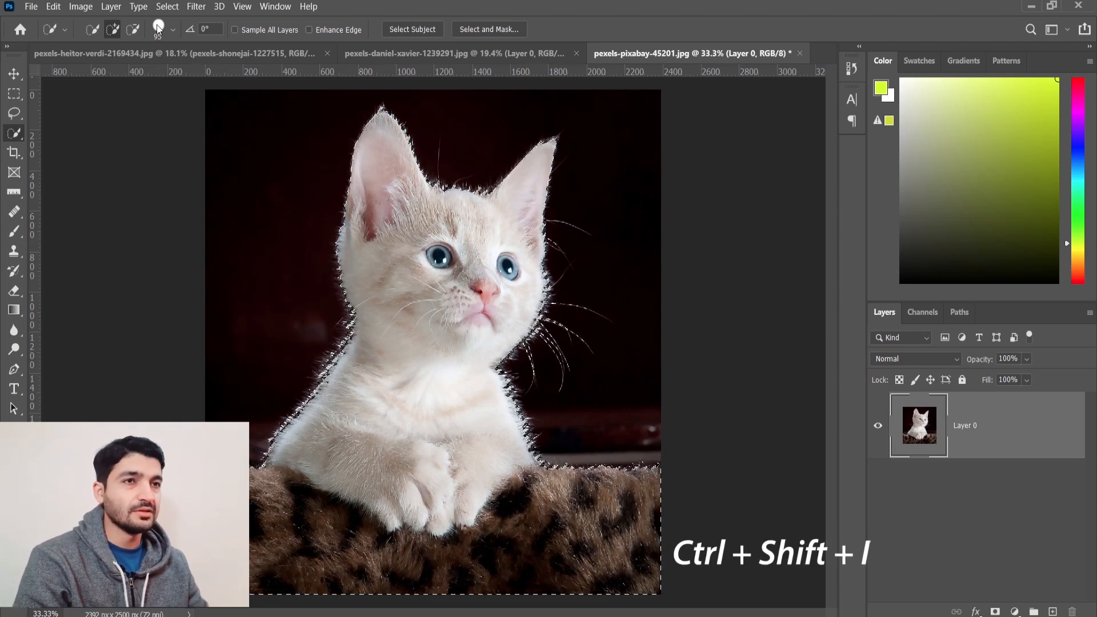
# Invert the selection to the dark background and add a Levels adjustment layer masked to it
pyautogui.click(166, 6)
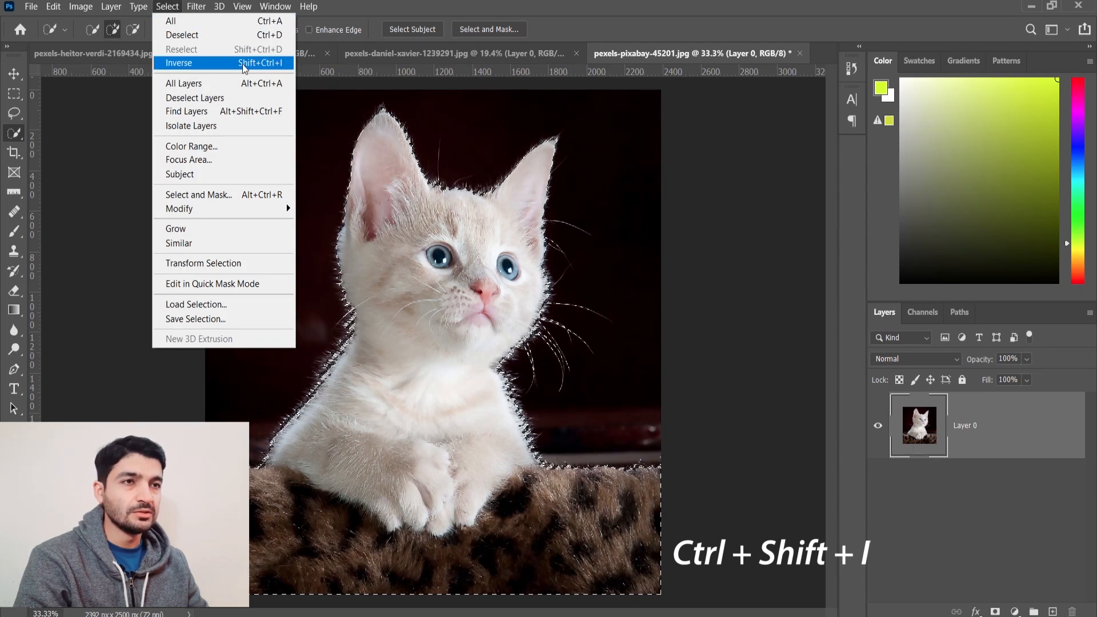
pyautogui.click(215, 63)
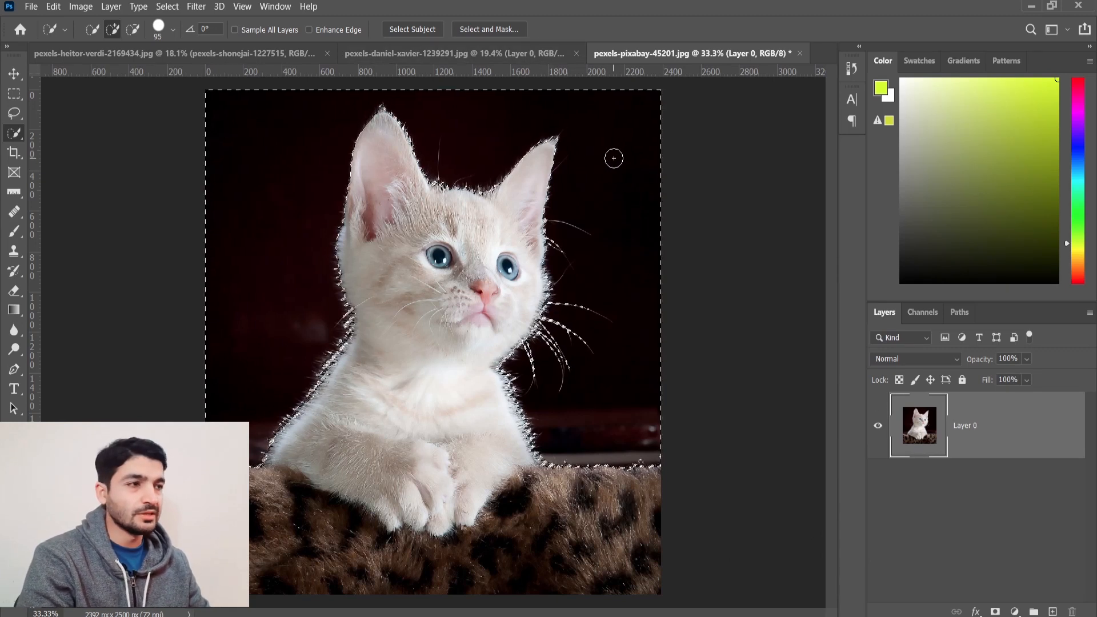
pyautogui.click(1014, 611)
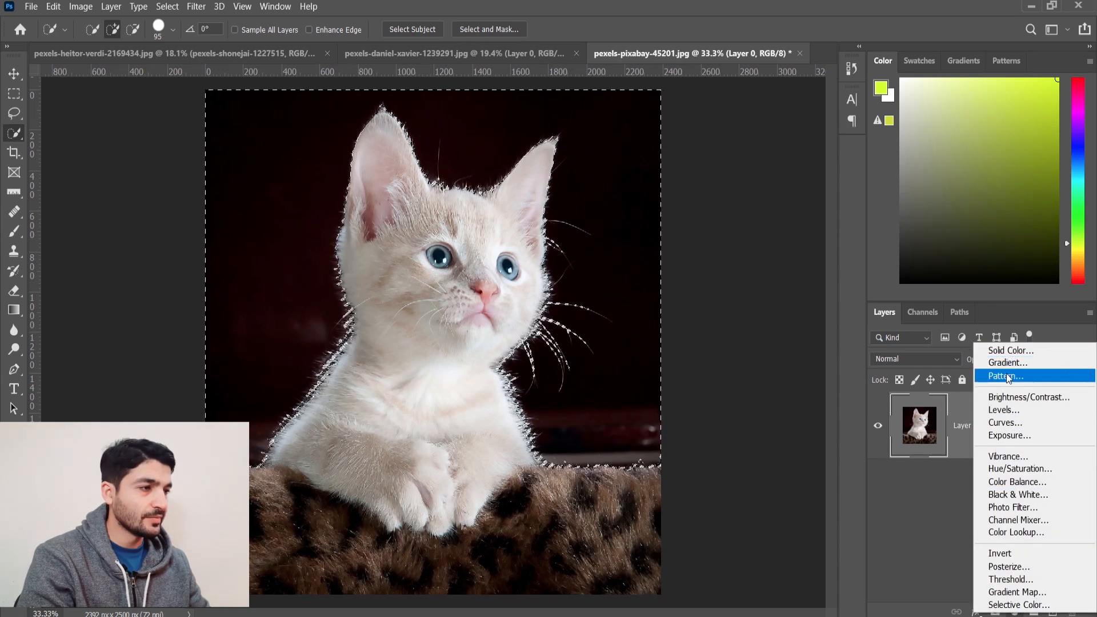
pyautogui.click(1008, 410)
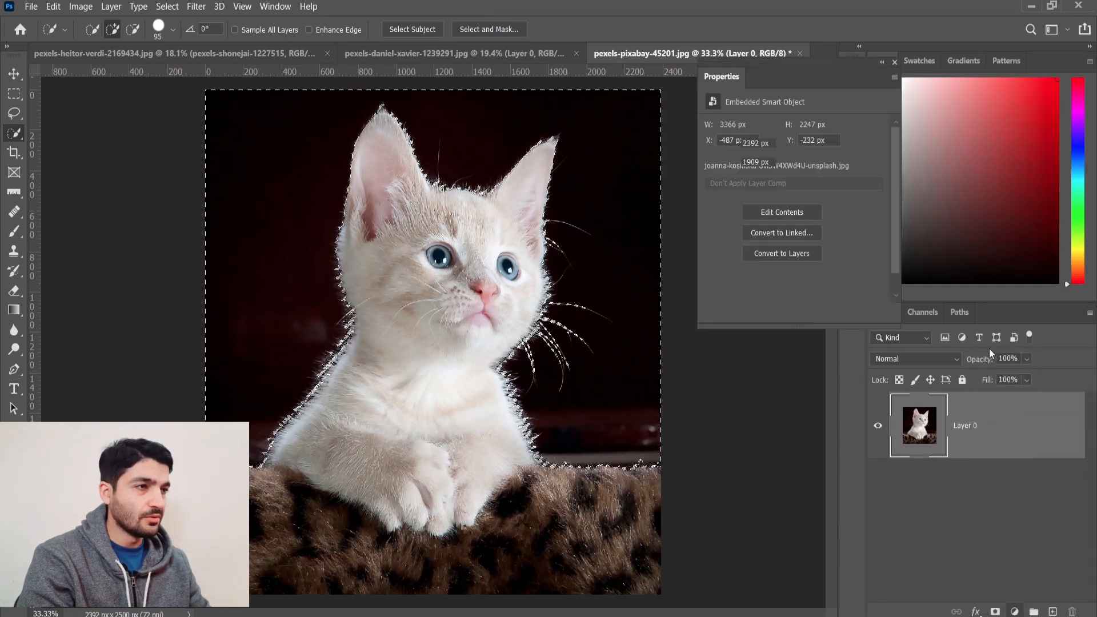
# Brighten the background by setting the Levels midtone input to 1.30, keeping the black and white inputs at 0 and 255
pyautogui.moveTo(808, 243); pyautogui.dragTo(763, 239)
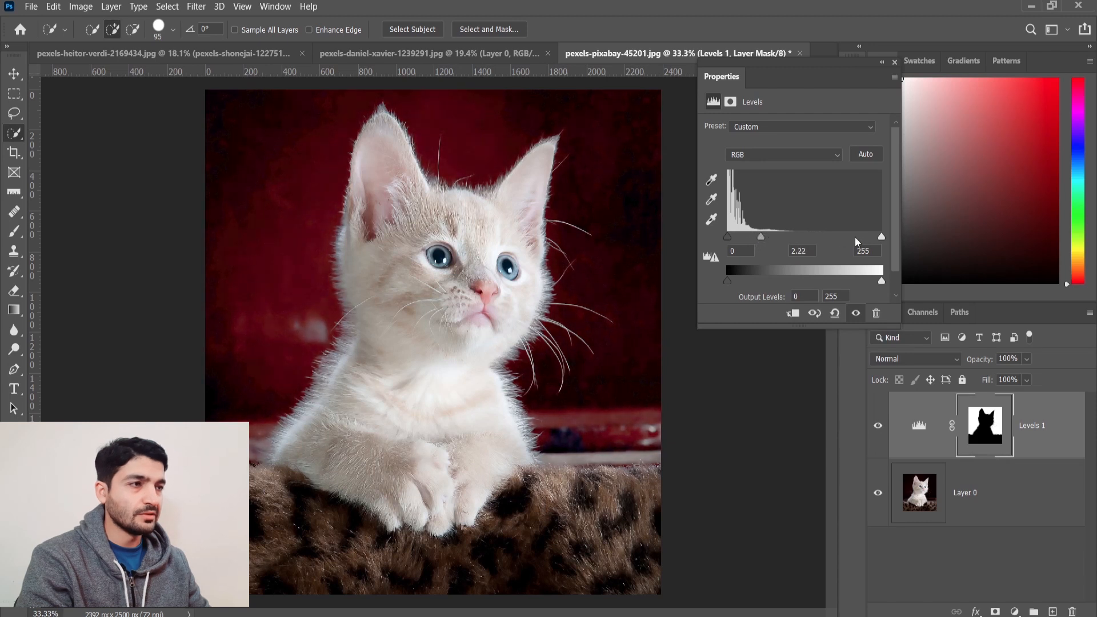
pyautogui.moveTo(882, 238)
pyautogui.mouseDown()
pyautogui.moveTo(792, 235)
pyautogui.moveTo(888, 239)
pyautogui.mouseUp()
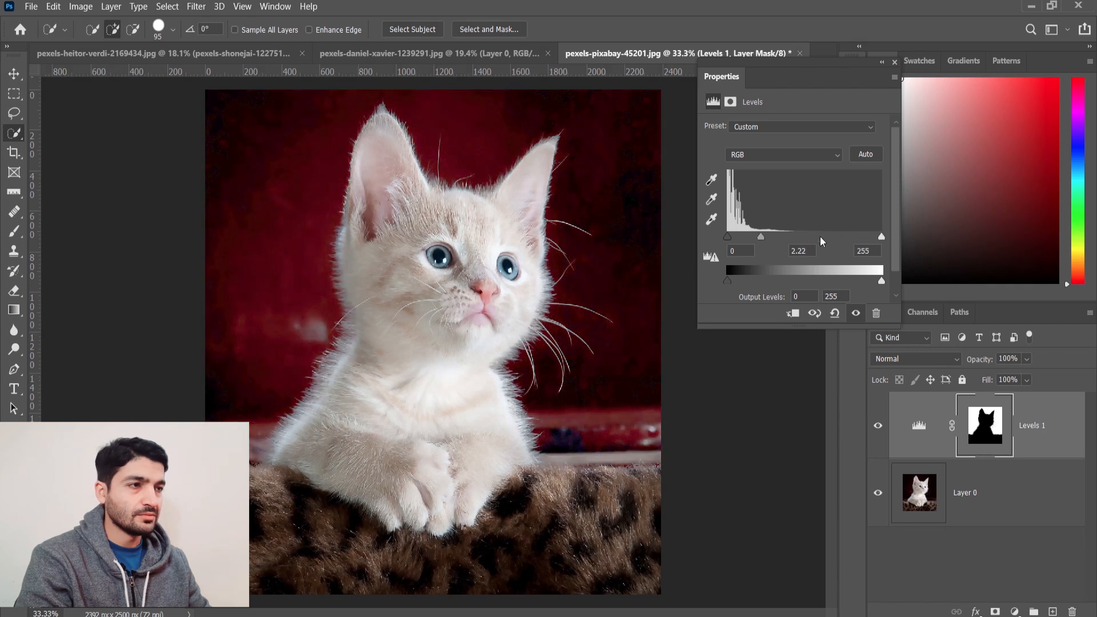
pyautogui.moveTo(762, 238)
pyautogui.mouseDown()
pyautogui.moveTo(795, 240)
pyautogui.moveTo(772, 241)
pyautogui.mouseUp()
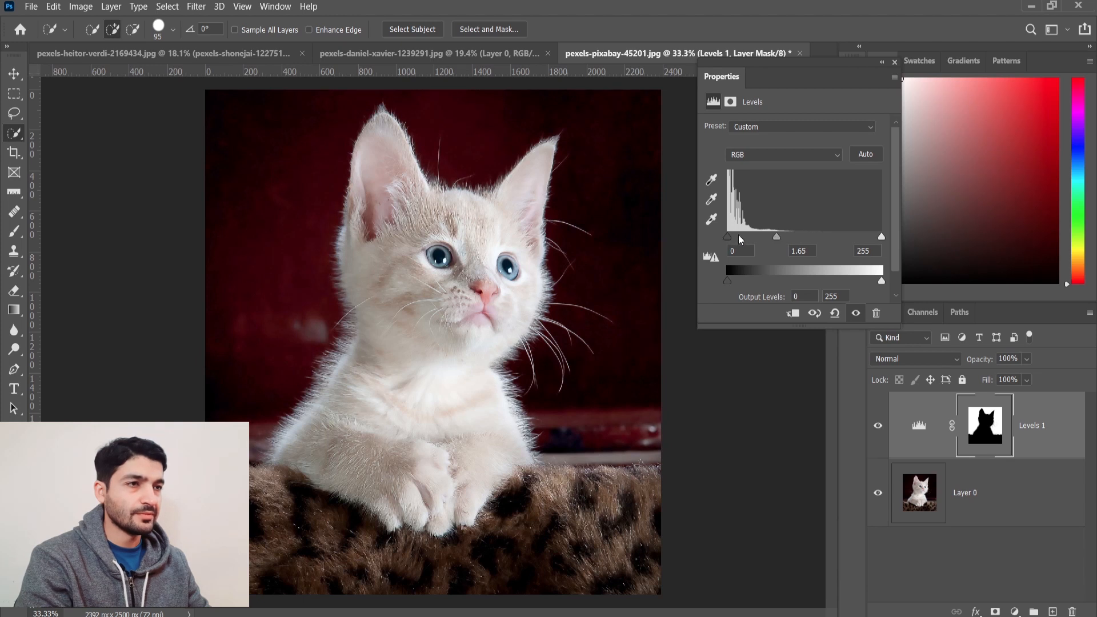
pyautogui.moveTo(729, 236); pyautogui.dragTo(706, 244)
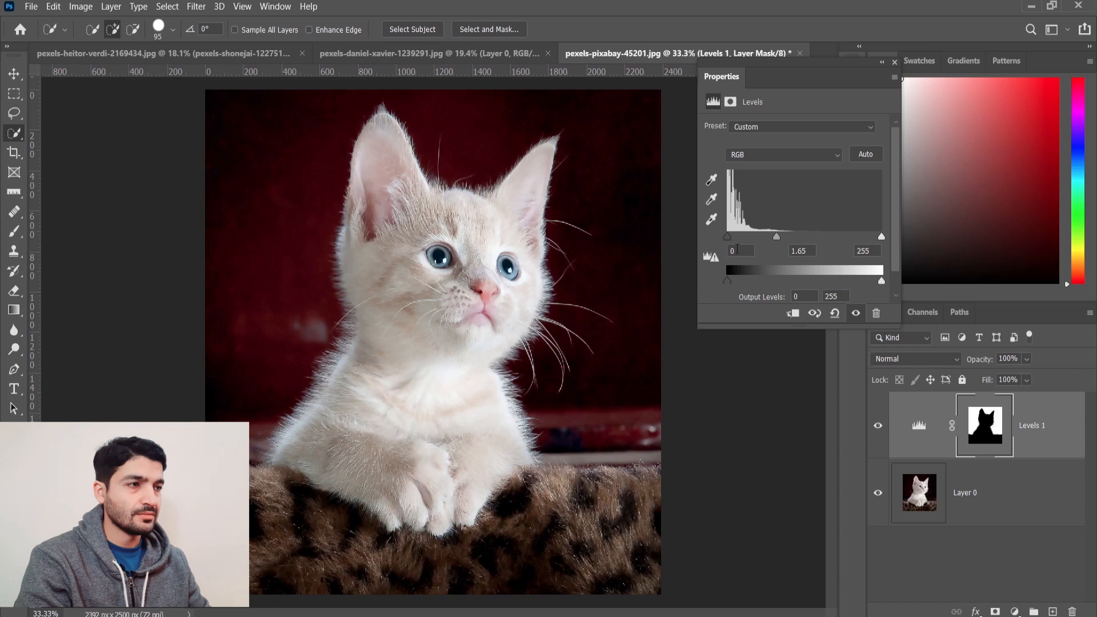
pyautogui.moveTo(777, 237); pyautogui.dragTo(792, 239)
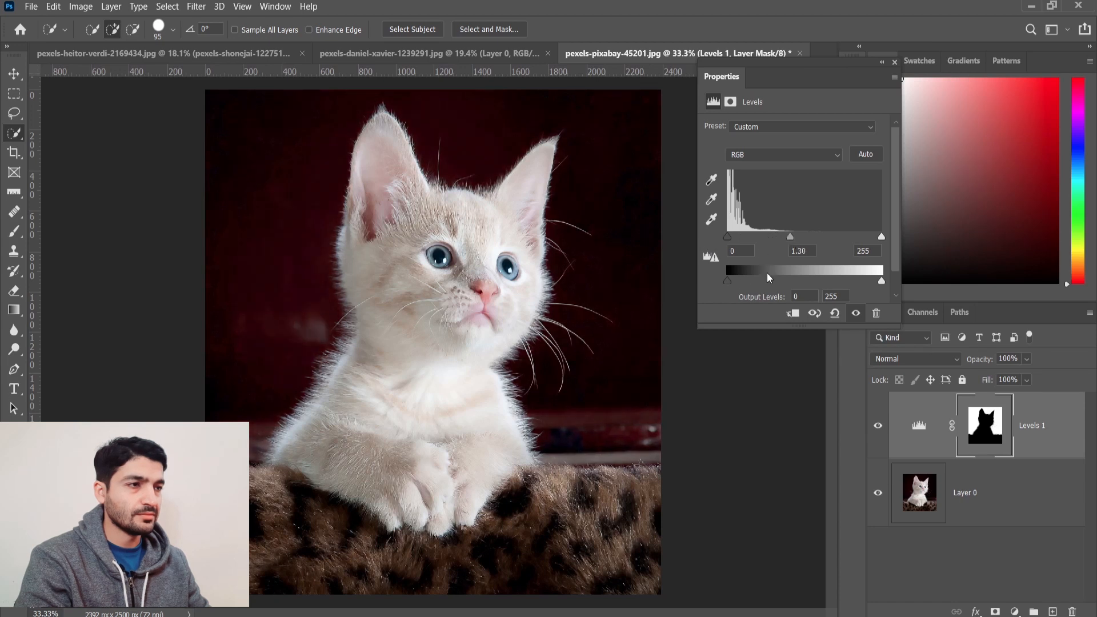
# Try Levels output values of 91 for black and 163 for white, restoring them to 0 and 255 before closing the properties
pyautogui.moveTo(728, 281); pyautogui.dragTo(785, 288)
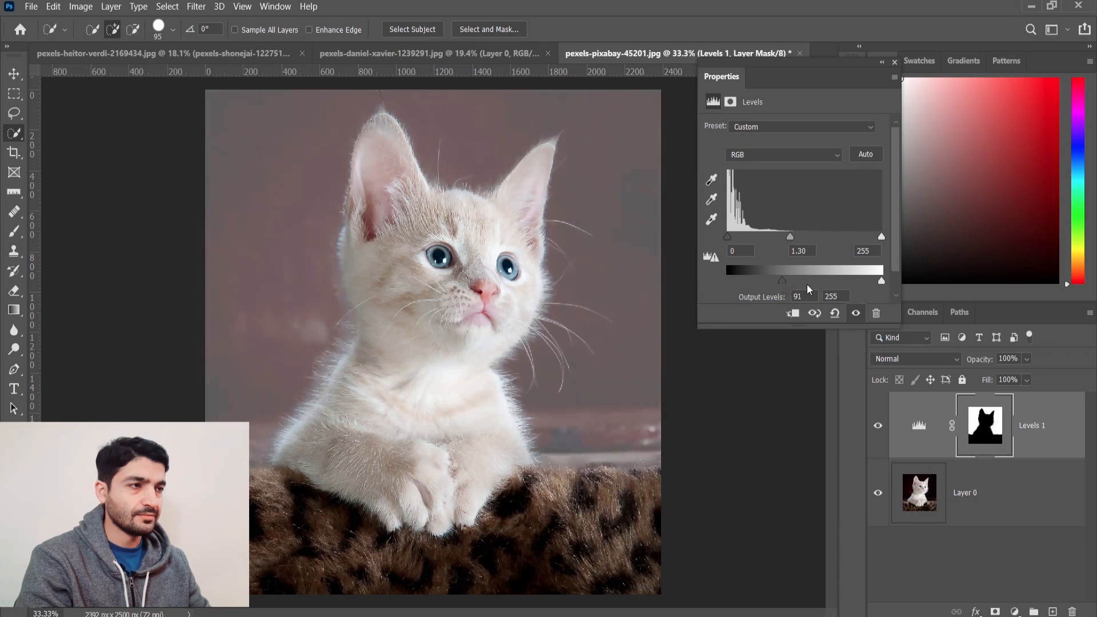
pyautogui.moveTo(880, 284); pyautogui.dragTo(704, 277)
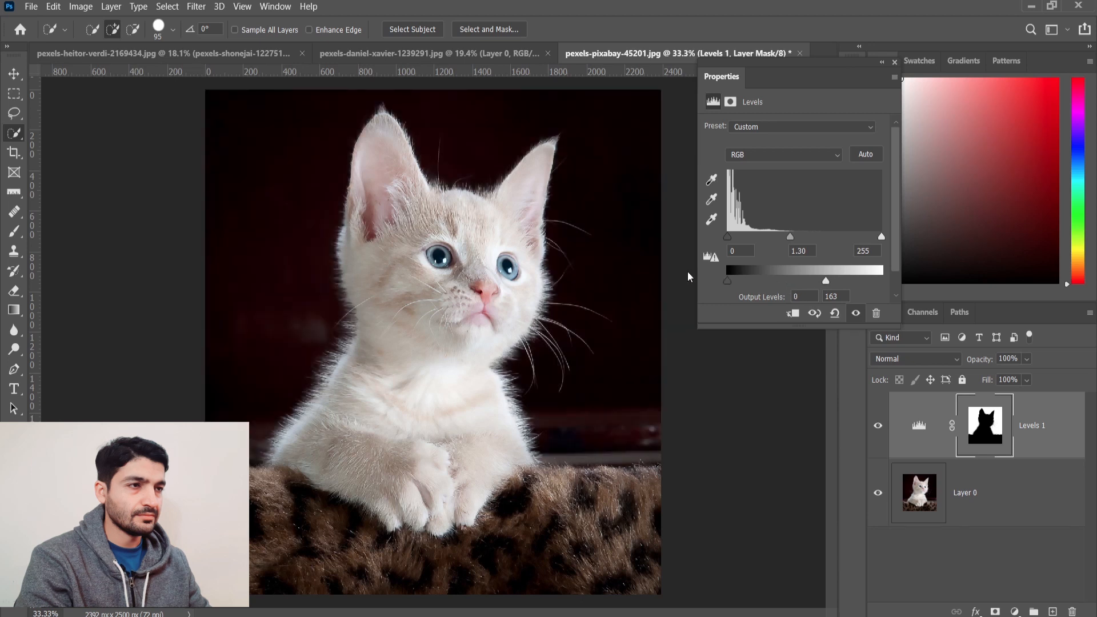
pyautogui.moveTo(826, 284); pyautogui.dragTo(882, 284)
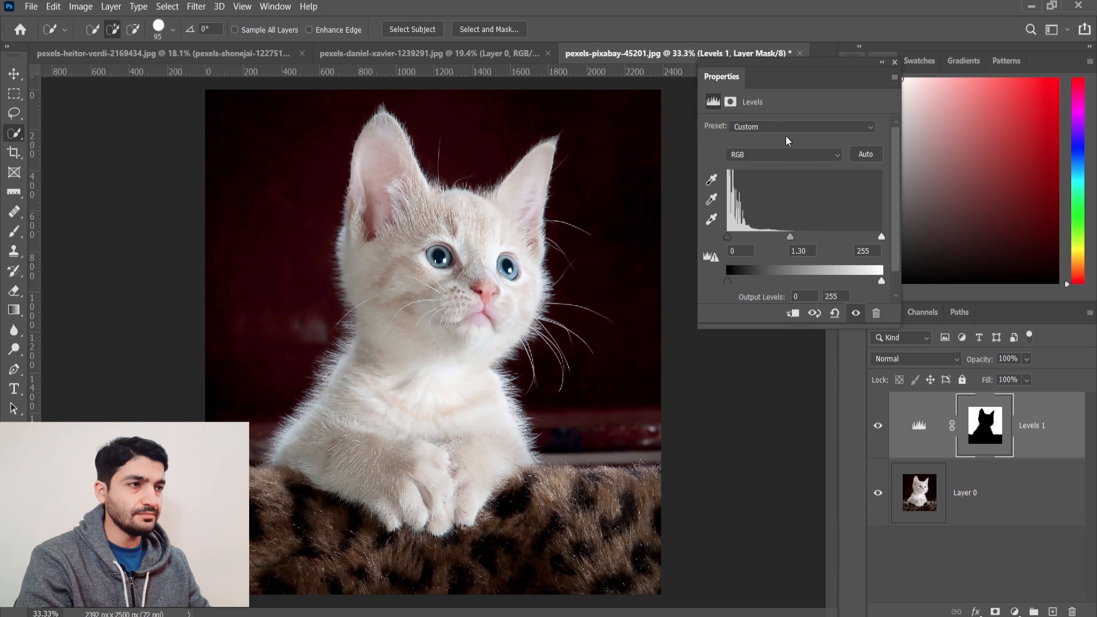
pyautogui.click(894, 63)
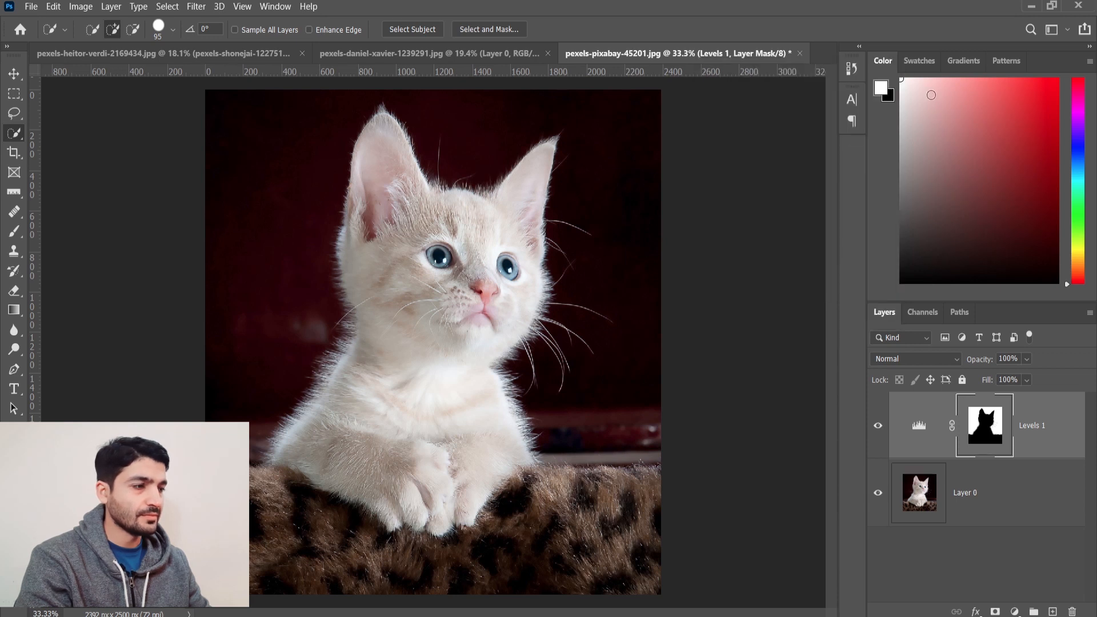
# Load the Levels layer mask as a selection and add a Gradient fill layer over the background
pyautogui.click(1015, 612)
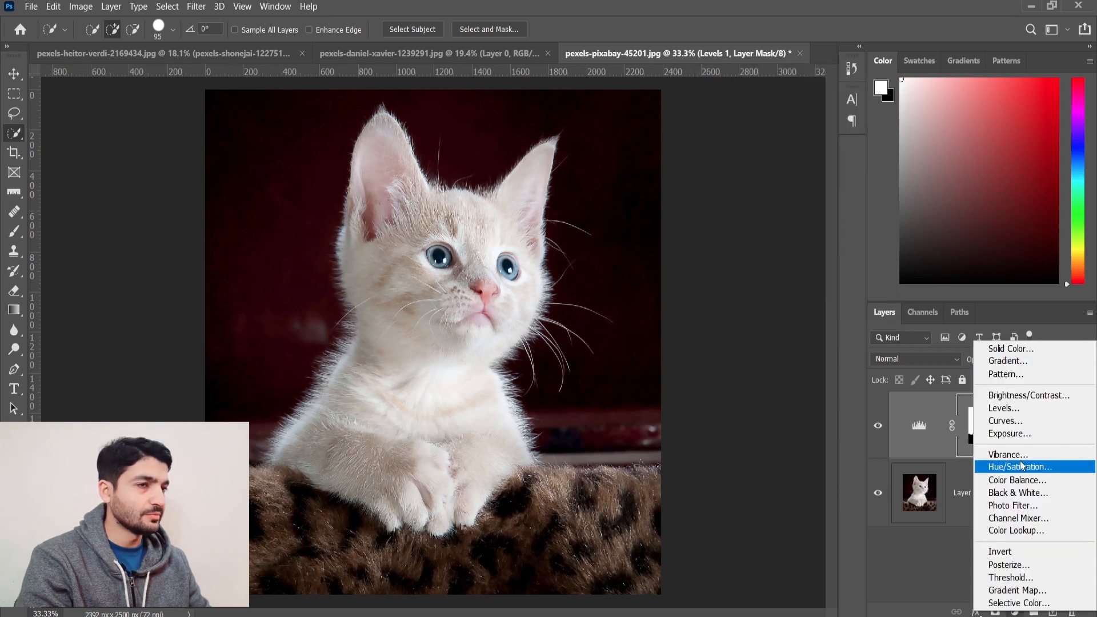
pyautogui.click(926, 560)
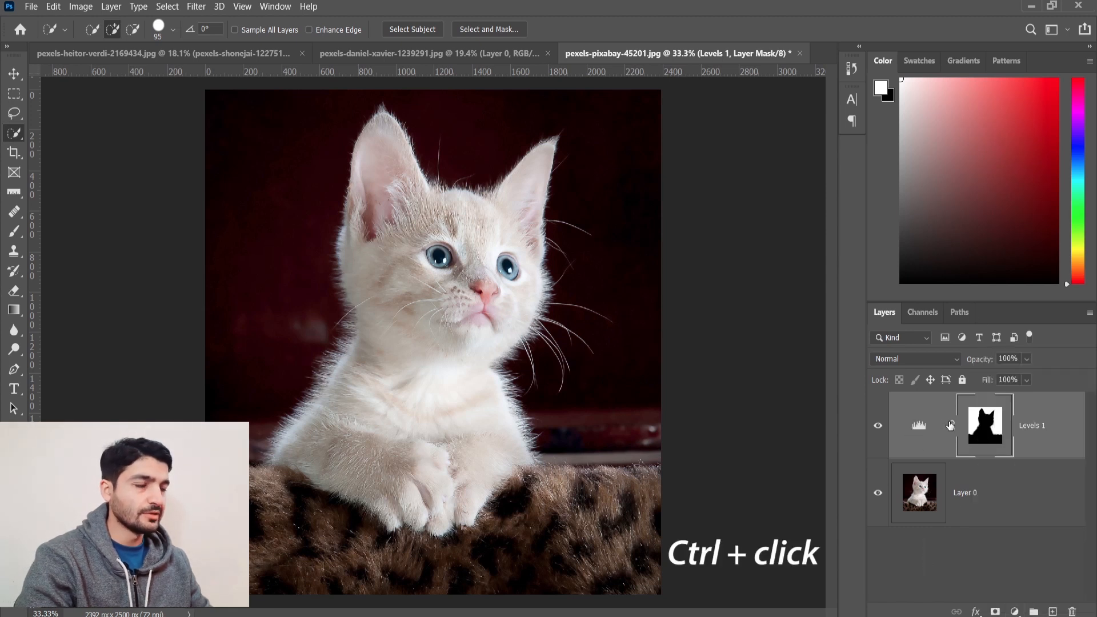
pyautogui.keyDown('ctrl'); pyautogui.click(989, 430); pyautogui.keyUp('ctrl')
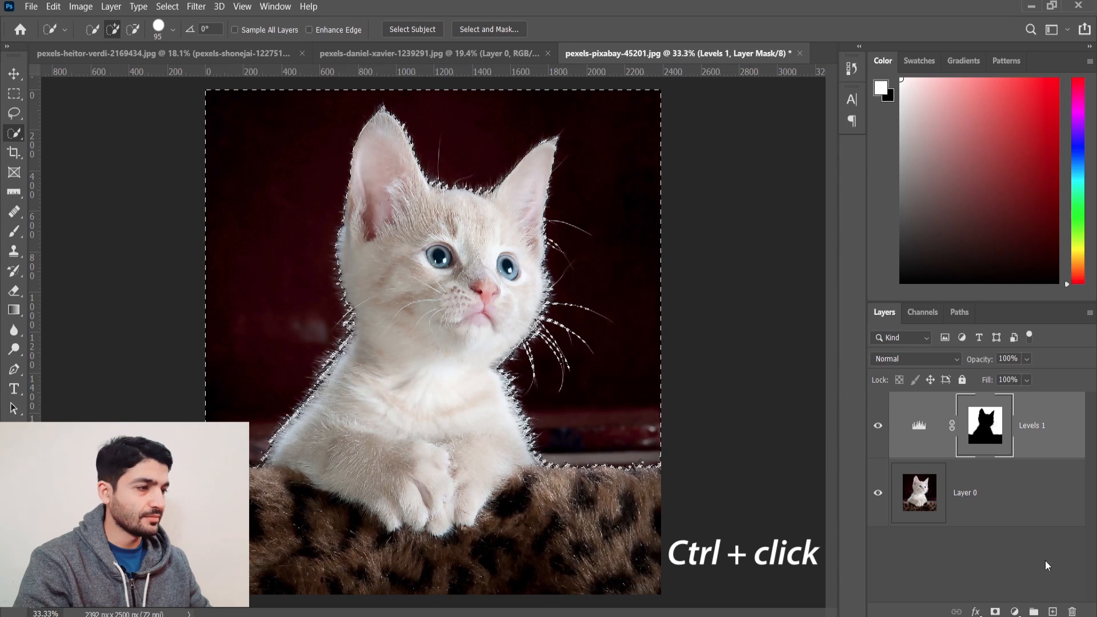
pyautogui.click(1016, 612)
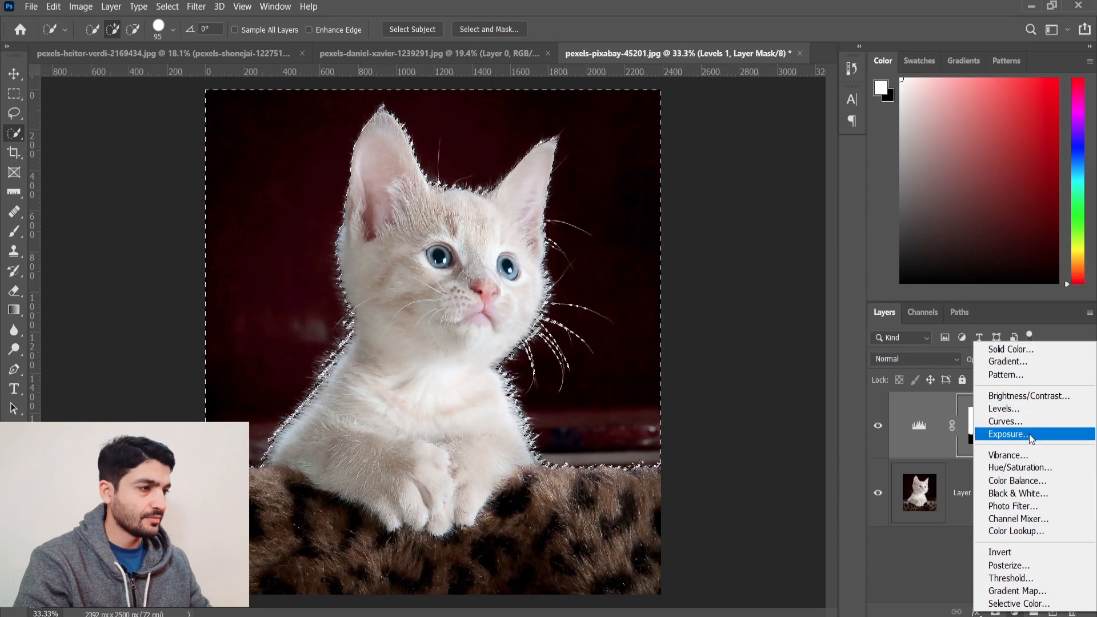
pyautogui.click(1017, 362)
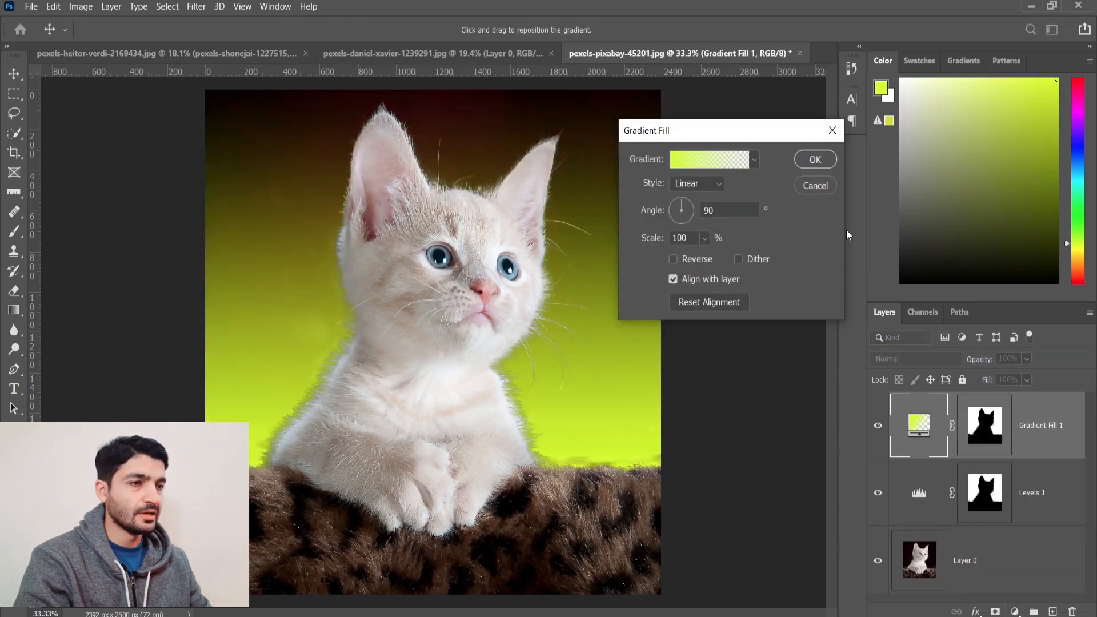
# Open the fill's gradient for editing and try the Basics presets Black, White and Foreground to Transparent
pyautogui.click(697, 159)
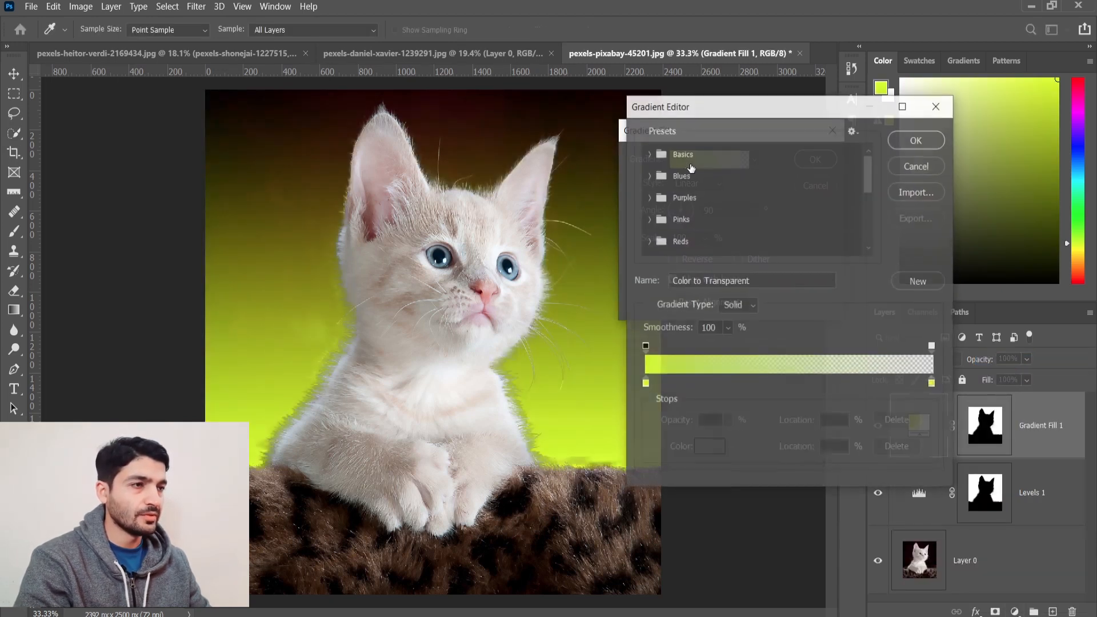
pyautogui.click(649, 153)
pyautogui.click(712, 181)
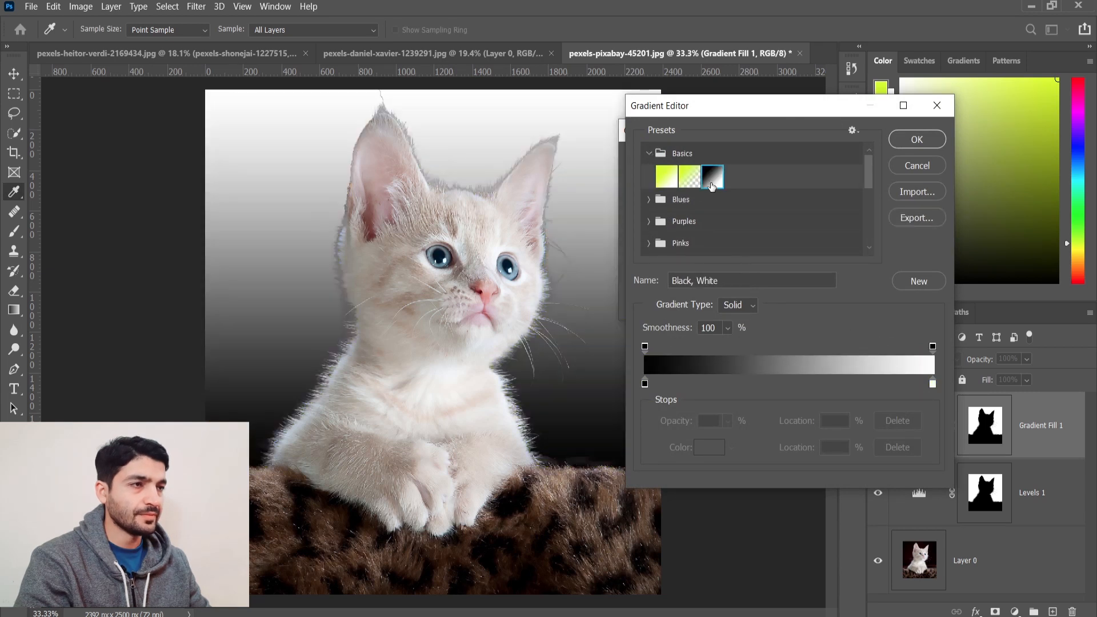
pyautogui.click(690, 179)
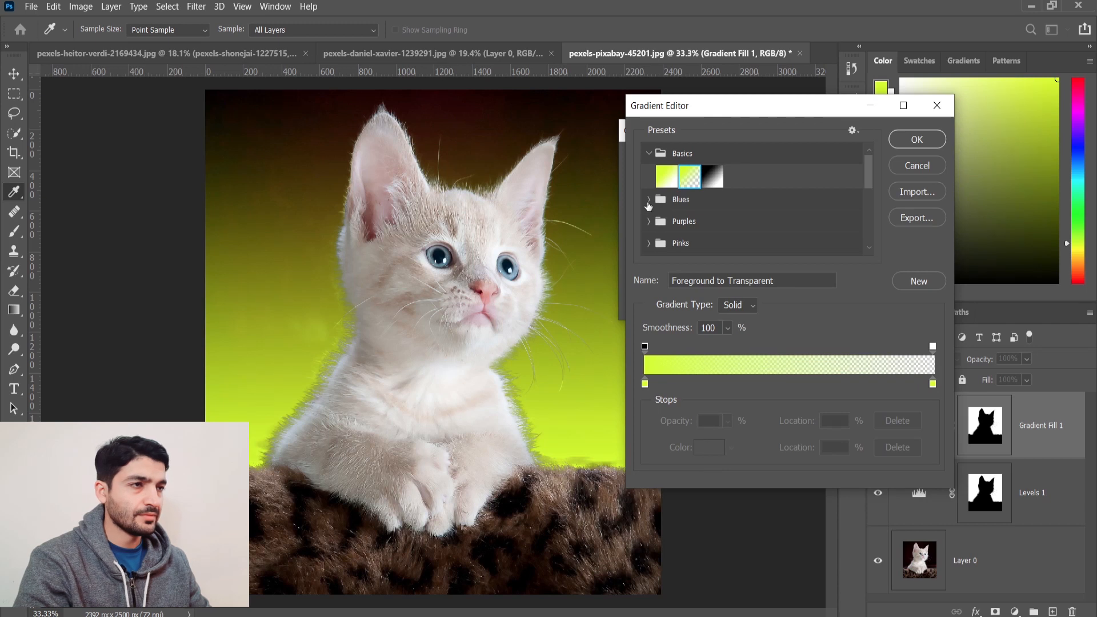
# Try the Blues gradient presets Blue_02, Blue_13 and Blue_27 on the kitten's background
pyautogui.click(649, 201)
pyautogui.click(692, 233)
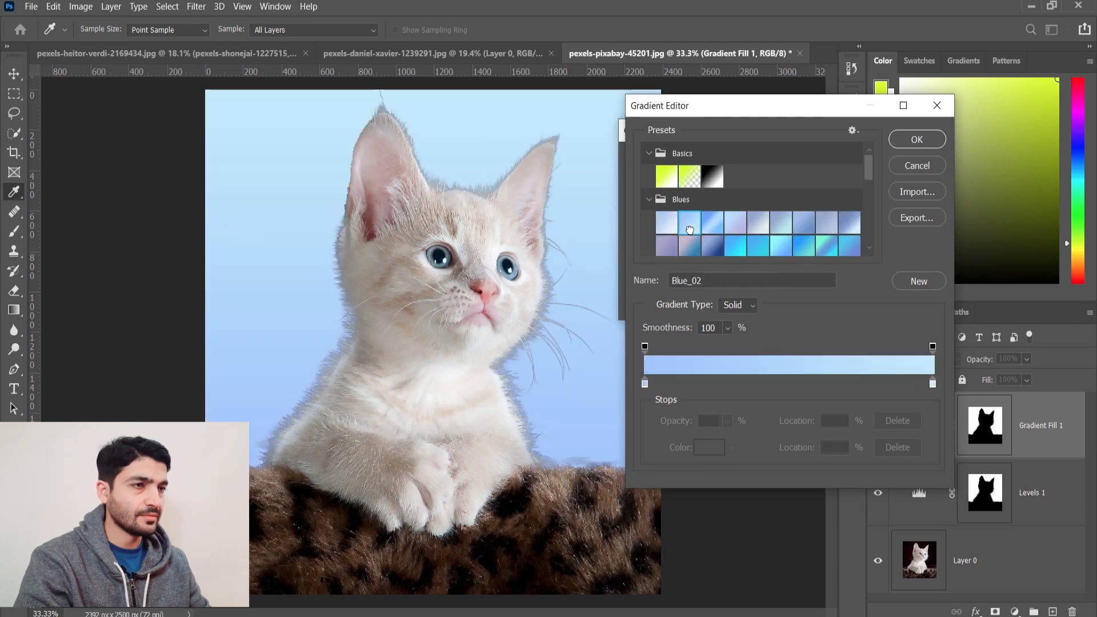
pyautogui.click(712, 231)
pyautogui.click(726, 252)
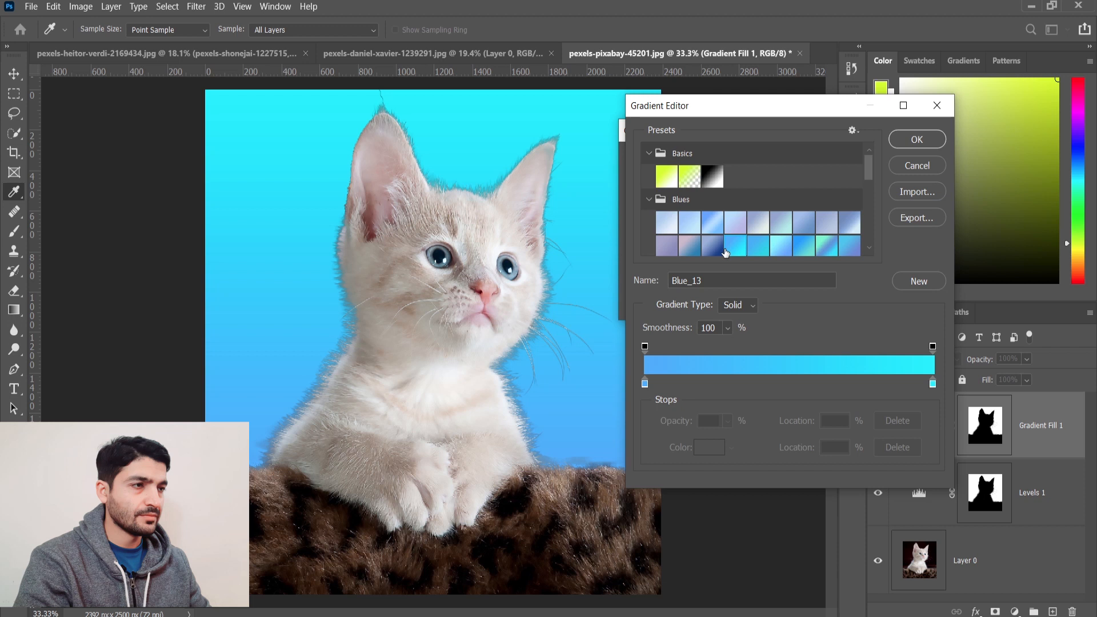
pyautogui.click(669, 247)
pyautogui.scroll(-3, 675, 256)
pyautogui.click(857, 216)
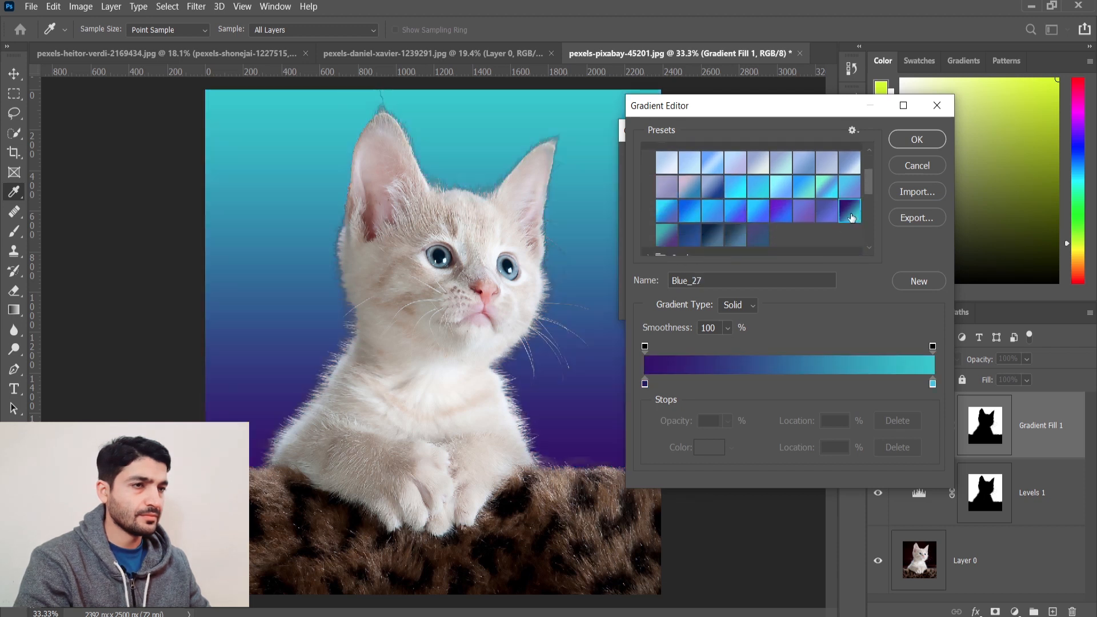
pyautogui.scroll(-4, 727, 236)
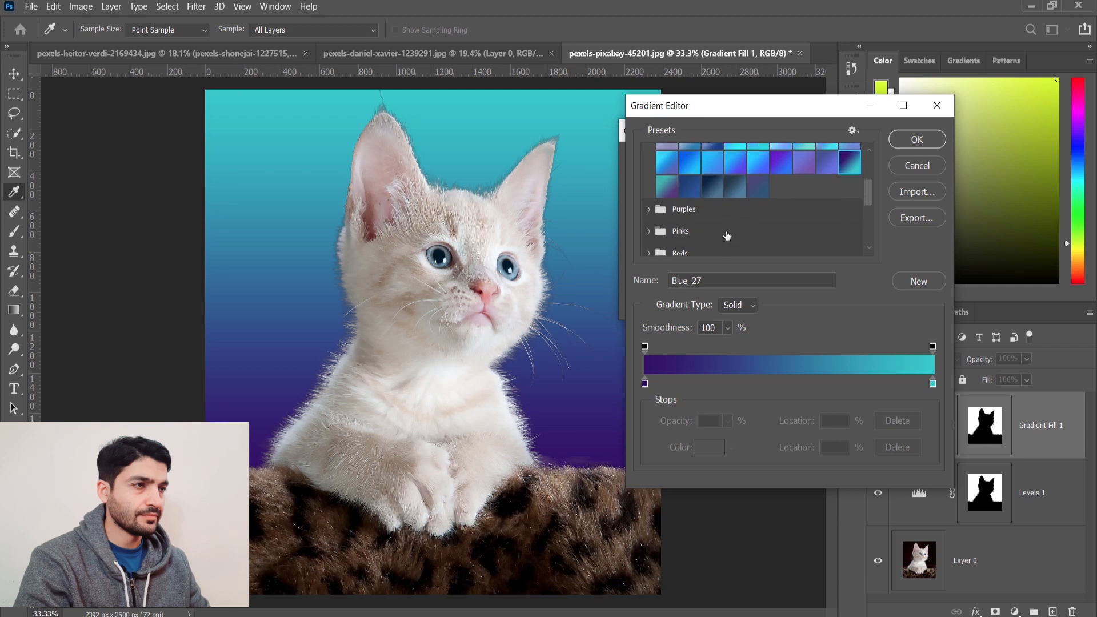
# Compare the dark Blues presets from Blue_28 to Blue_32 and apply Blue_29 as the fill's gradient
pyautogui.click(713, 163)
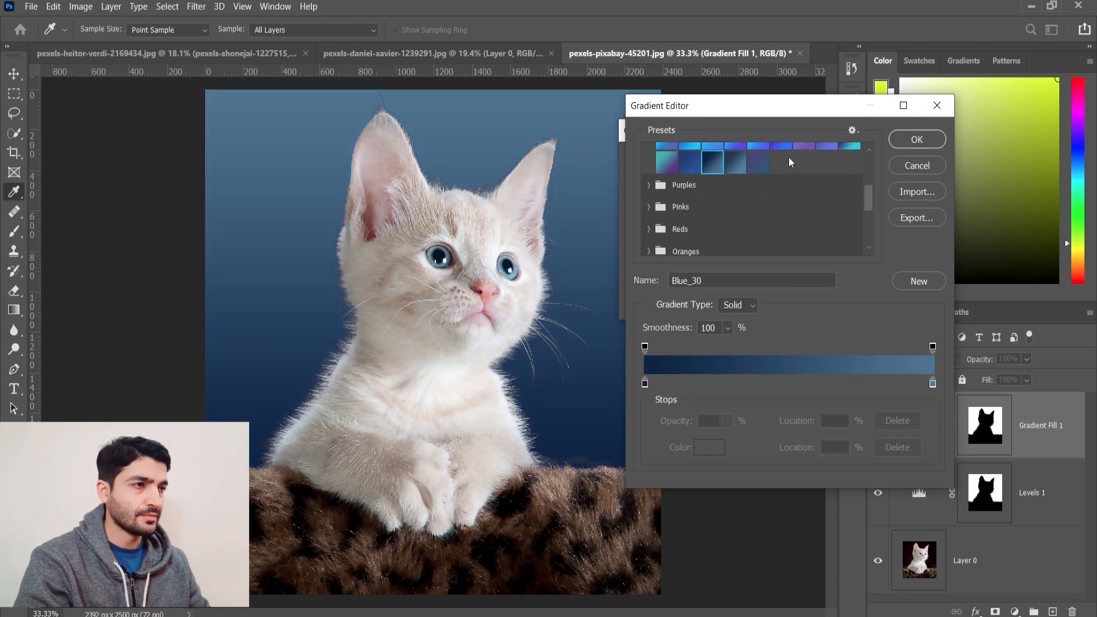
pyautogui.click(739, 165)
pyautogui.click(763, 168)
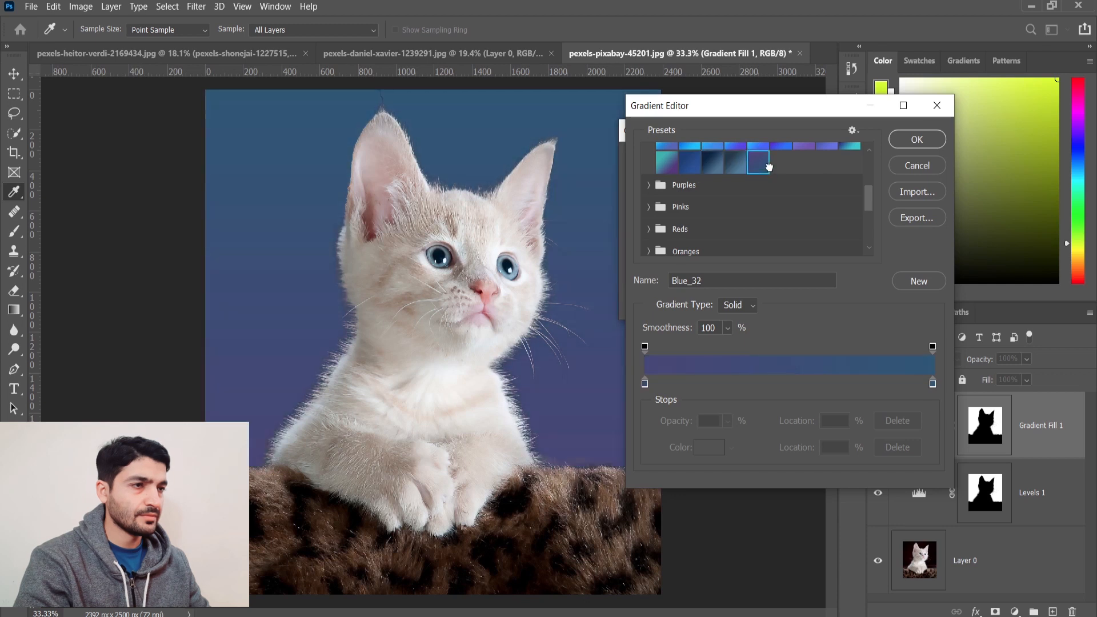
pyautogui.click(716, 167)
pyautogui.click(678, 165)
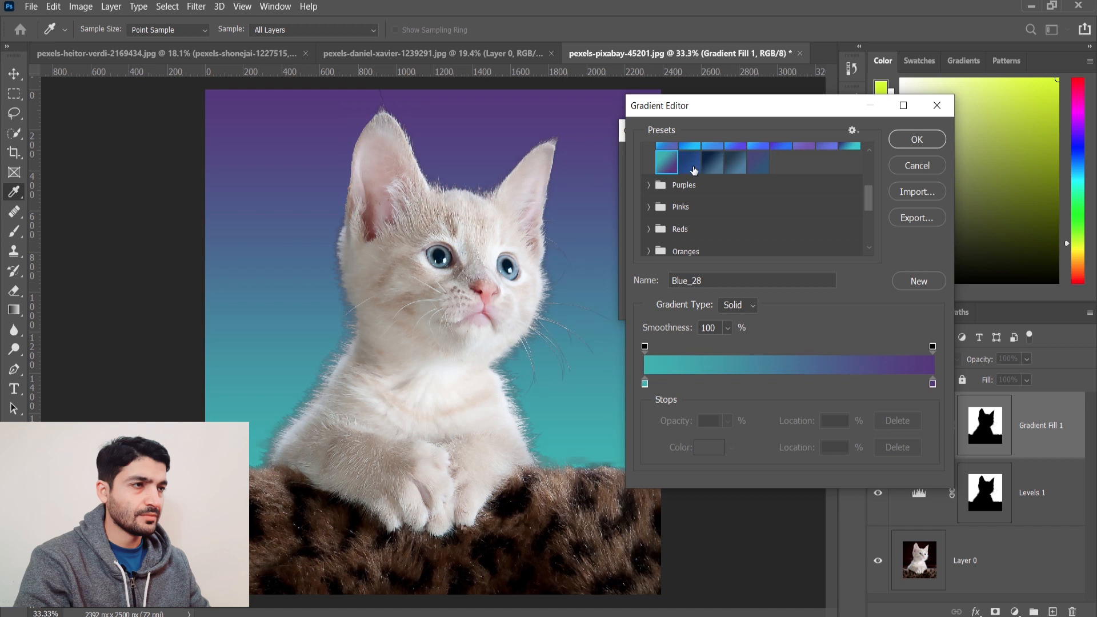
pyautogui.click(691, 166)
pyautogui.click(714, 169)
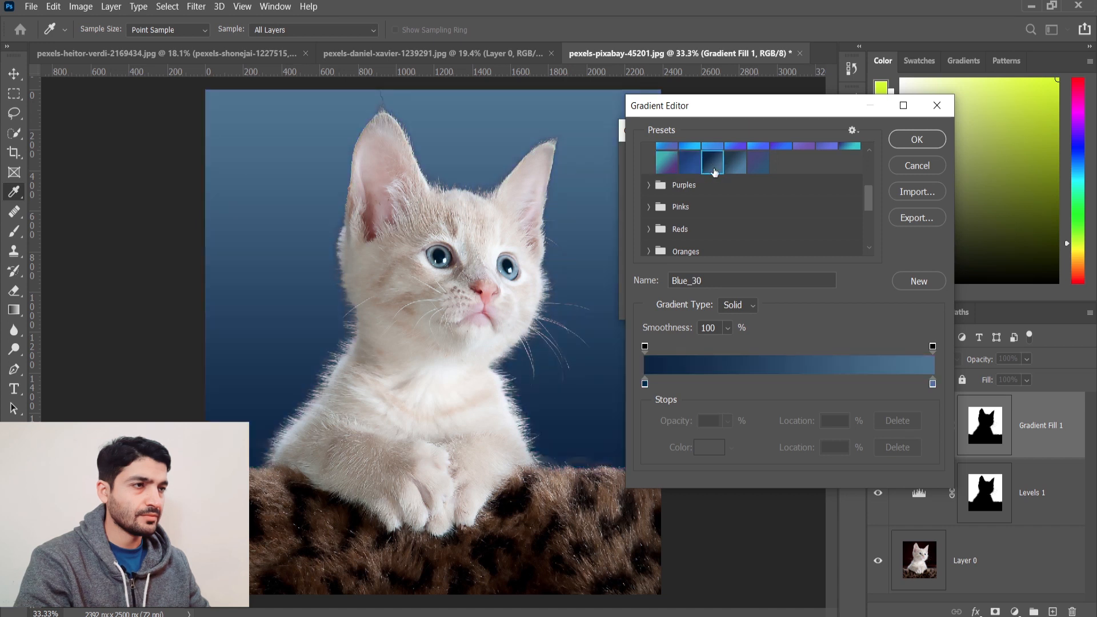
pyautogui.click(683, 166)
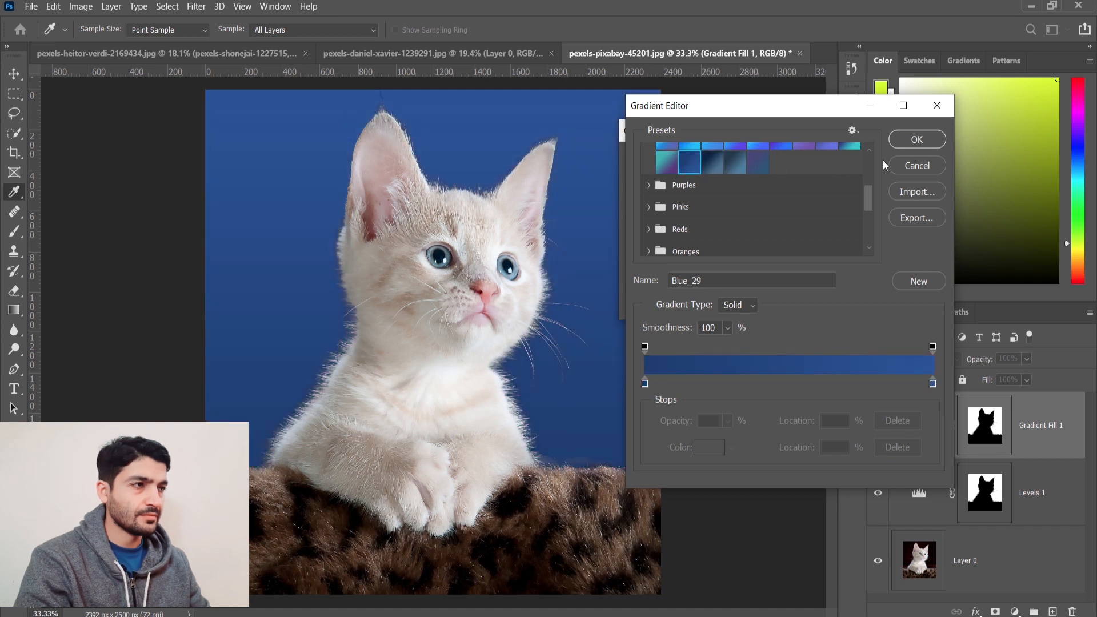
pyautogui.click(917, 140)
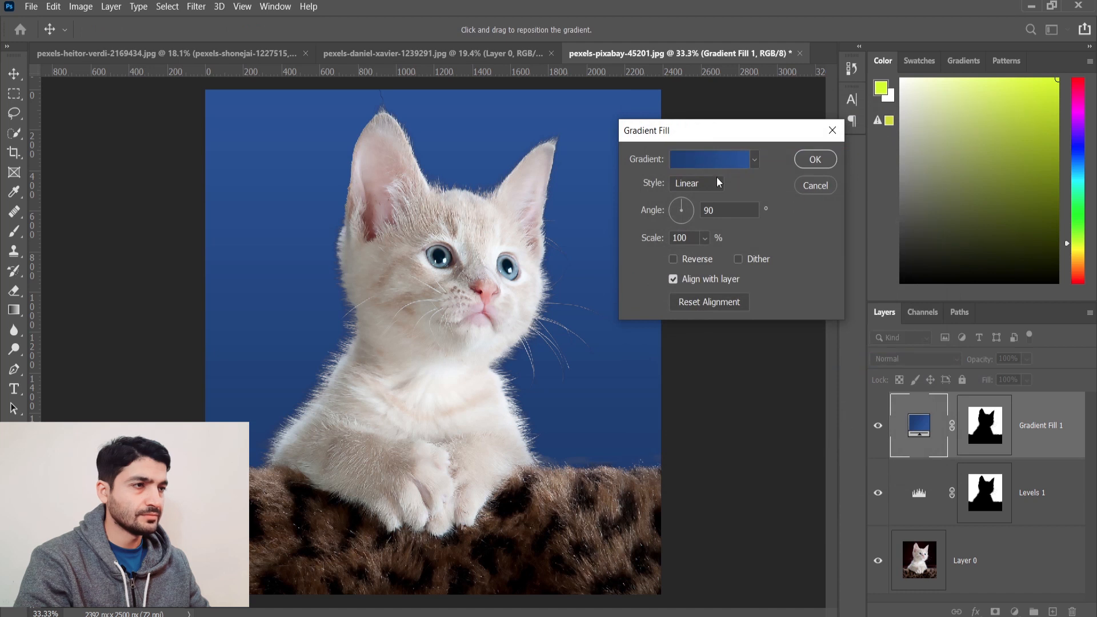
# Make the gradient fill Radial and reversed at an angle of 55.19°, apply it and activate the Quick Selection tool
pyautogui.click(717, 183)
pyautogui.click(680, 213)
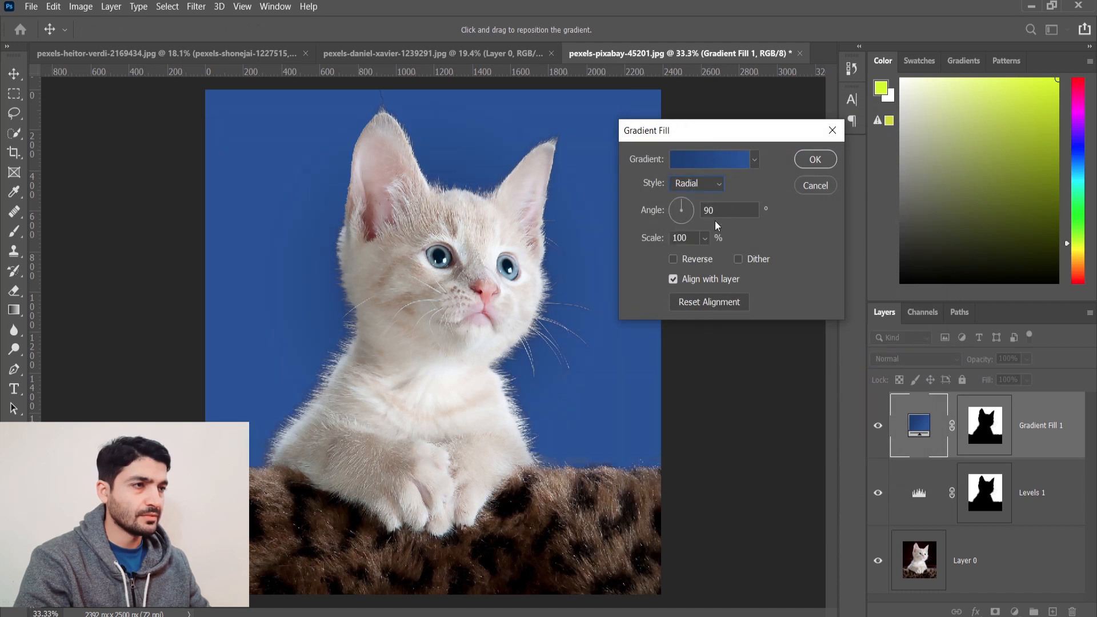
pyautogui.click(674, 258)
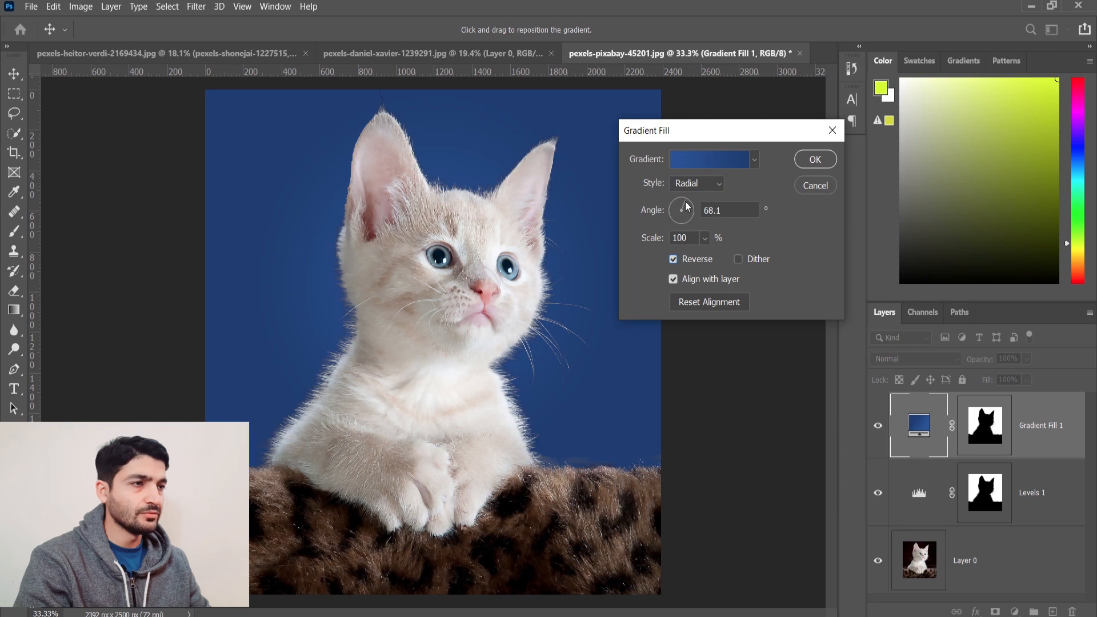
pyautogui.moveTo(690, 207); pyautogui.dragTo(691, 197)
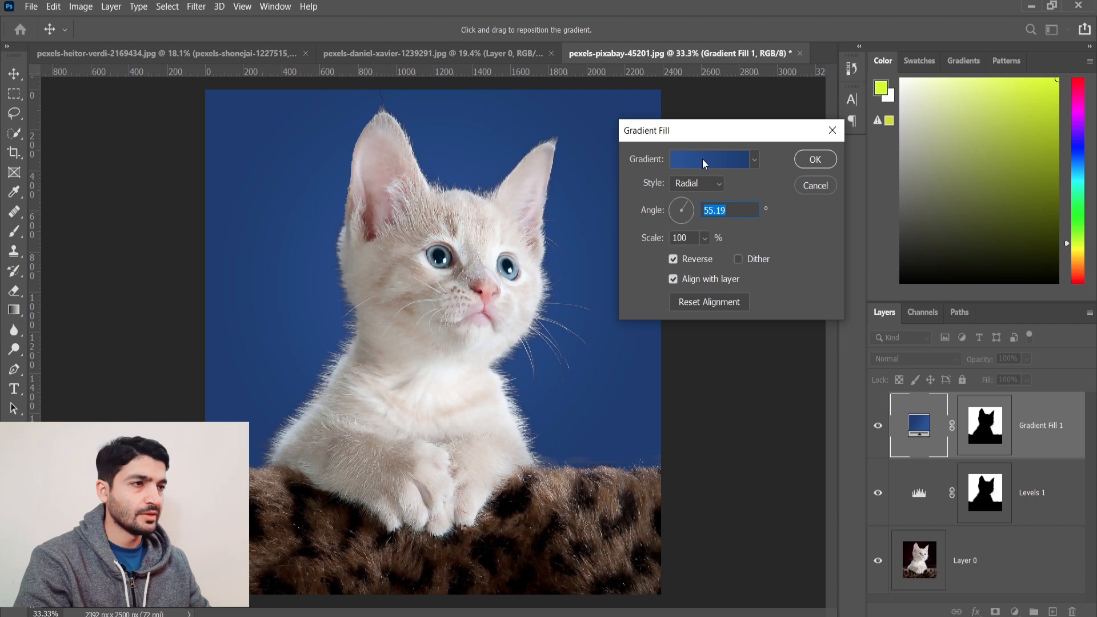
pyautogui.moveTo(563, 335); pyautogui.dragTo(621, 328)
pyautogui.click(816, 159)
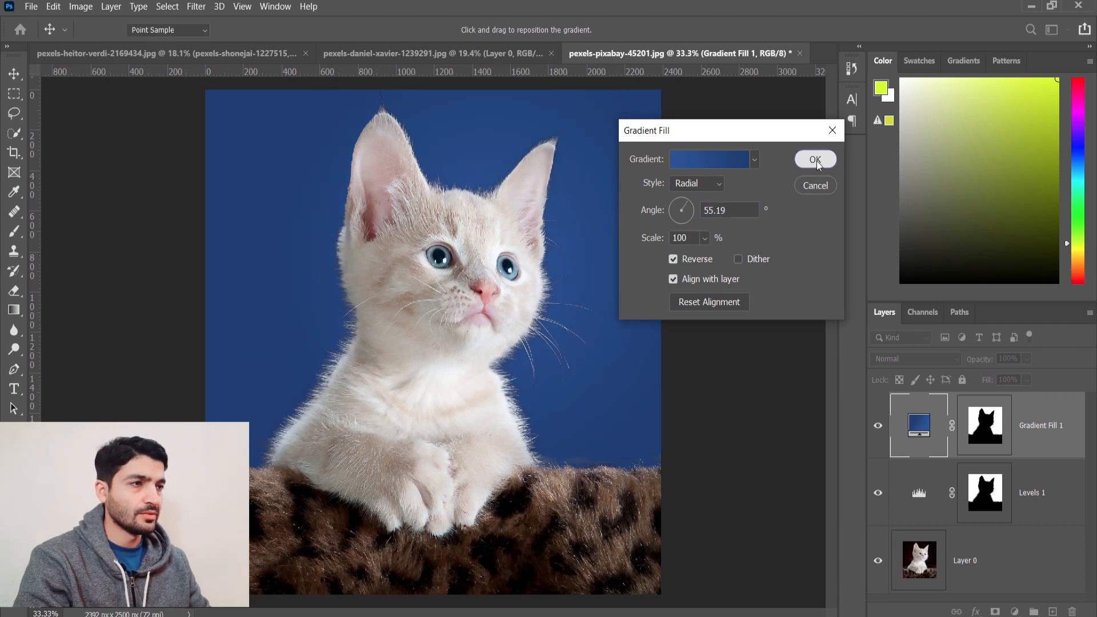
pyautogui.press('w')
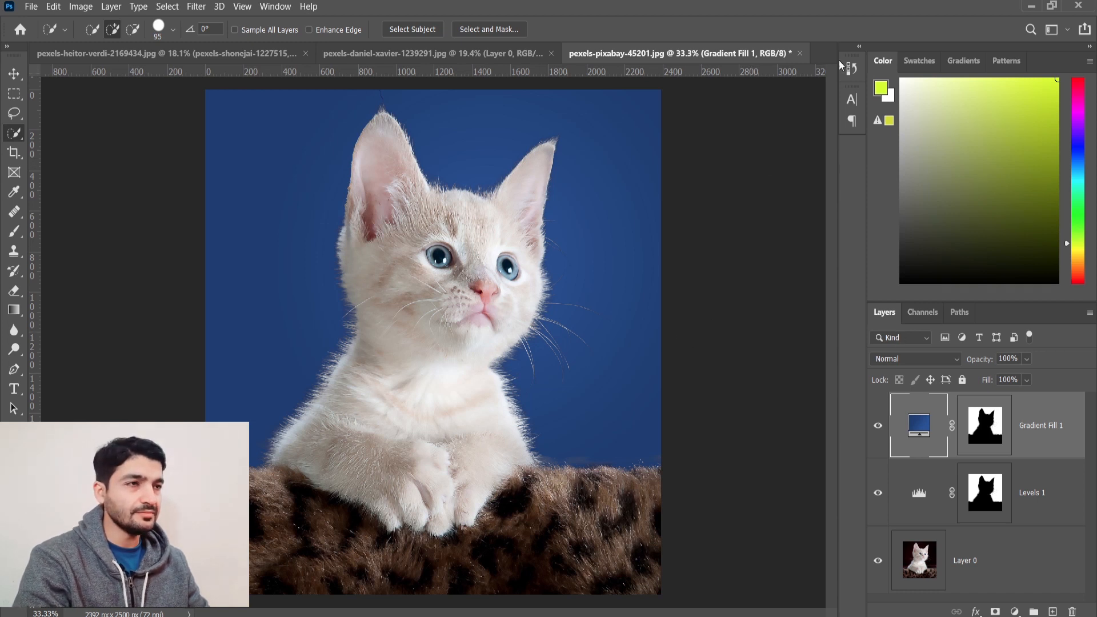
# Switch to the v25 folder in File Explorer and open the photo of the man in the tan jacket with Adobe Photoshop 2020
pyautogui.click(1032, 5)
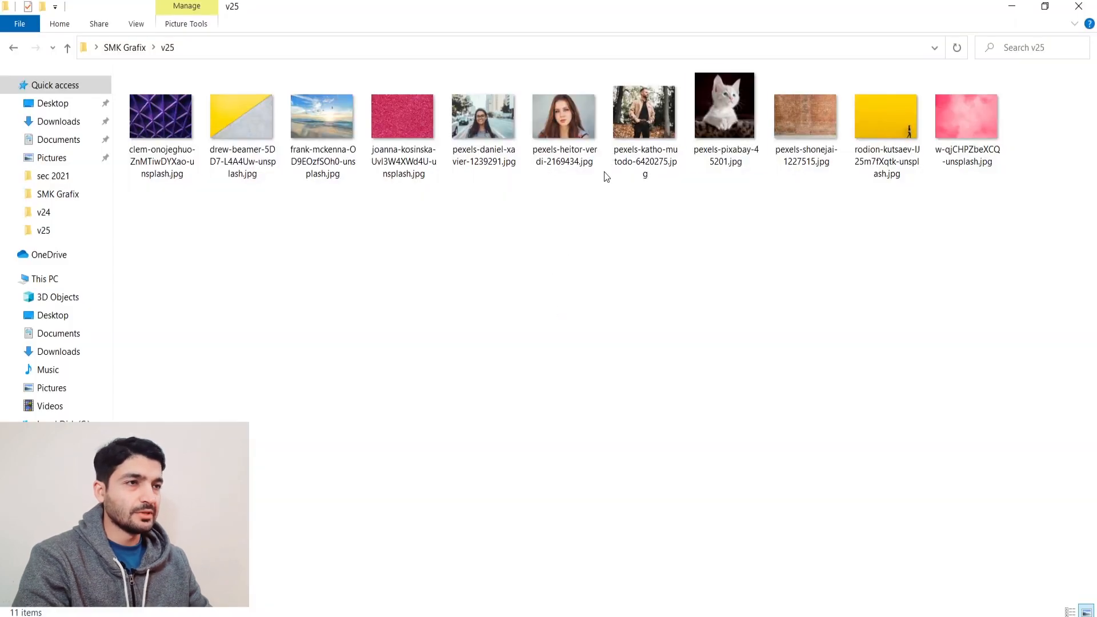
pyautogui.rightClick(647, 131)
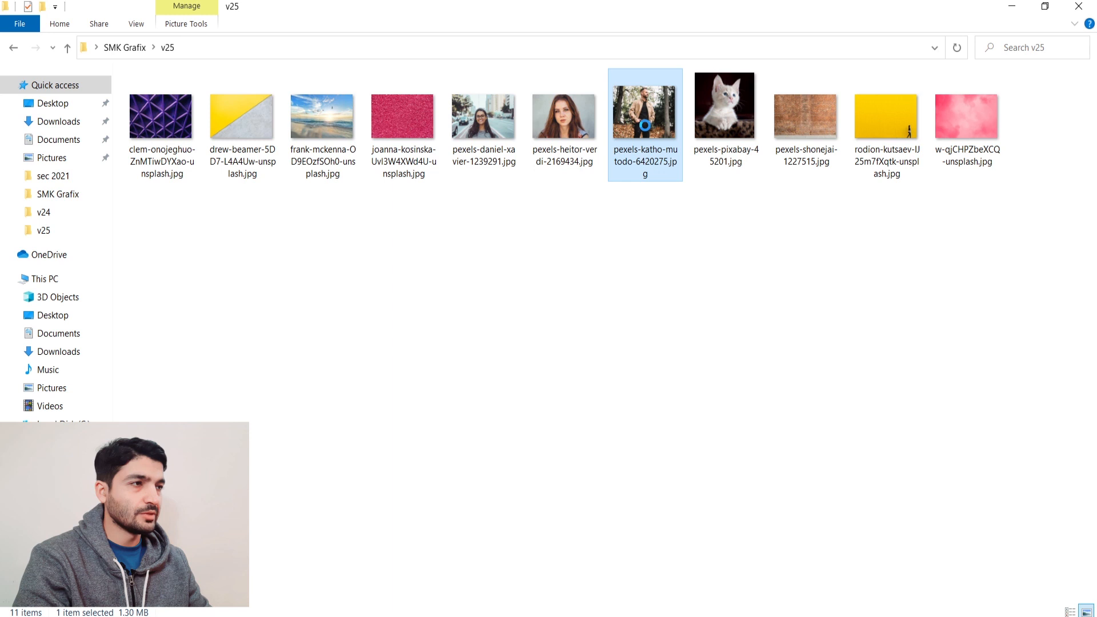
pyautogui.moveTo(833, 363)
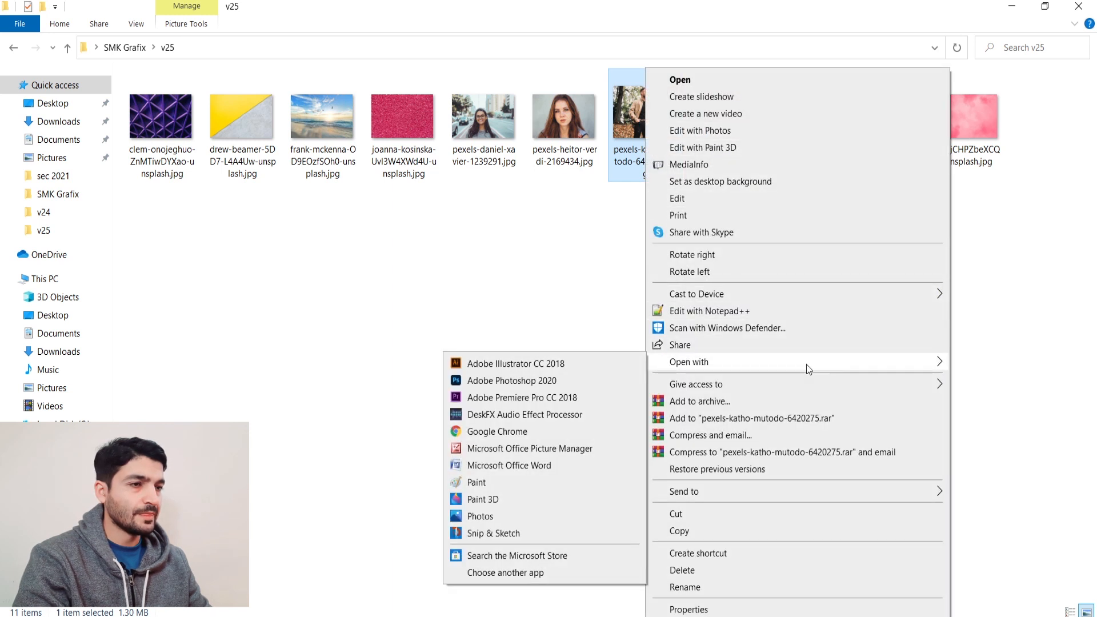
pyautogui.click(508, 381)
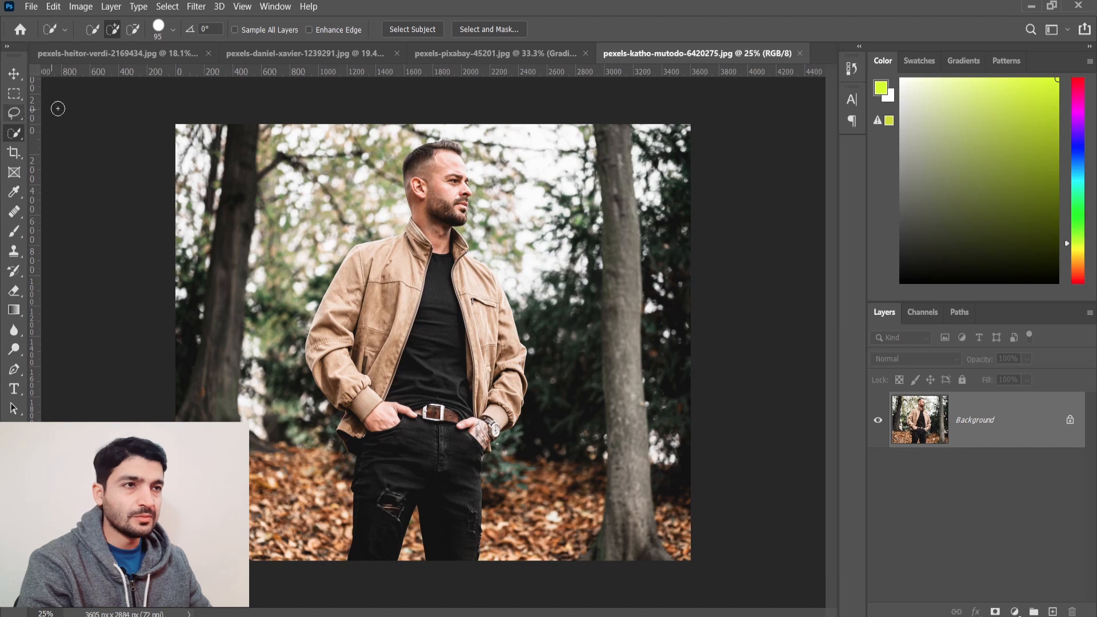
# Select the man with Select Subject and open the selection in Select and Mask
pyautogui.click(168, 6)
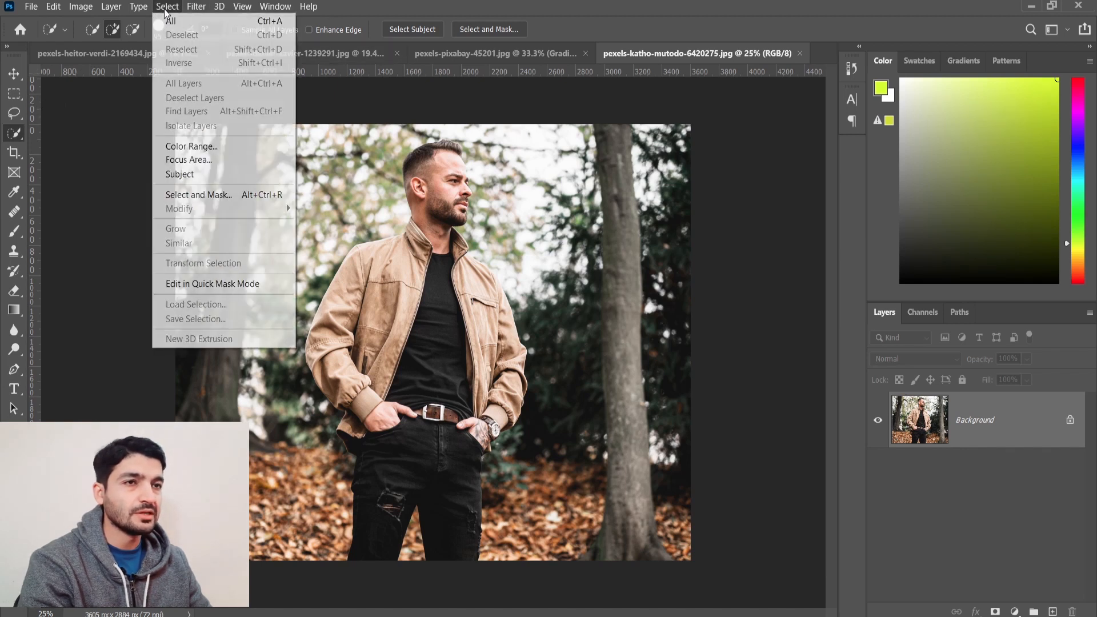
pyautogui.click(173, 175)
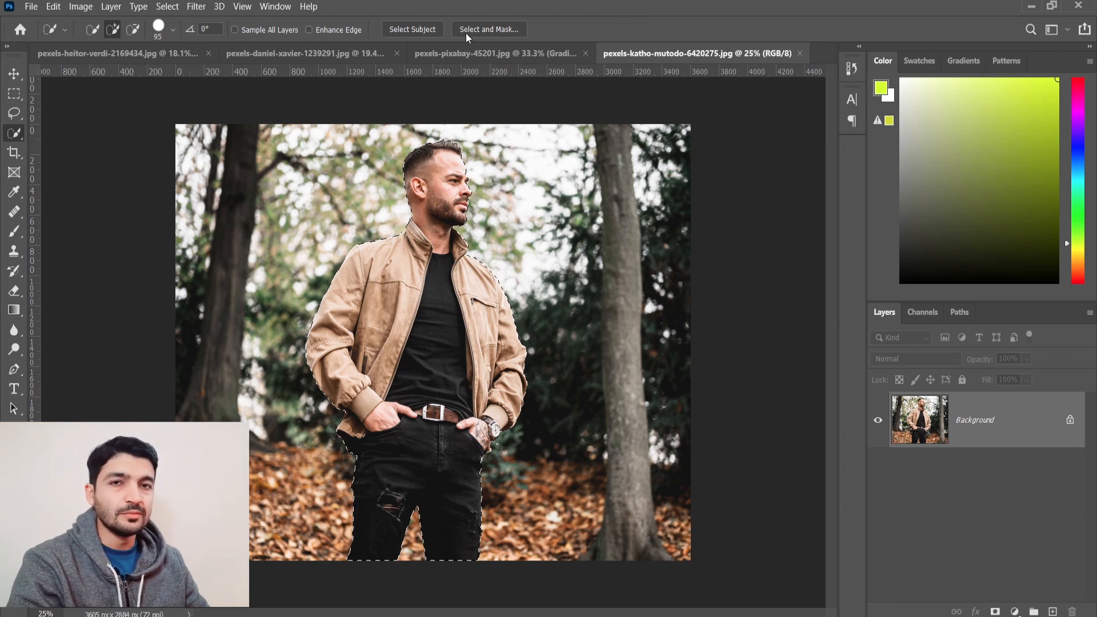
pyautogui.click(485, 30)
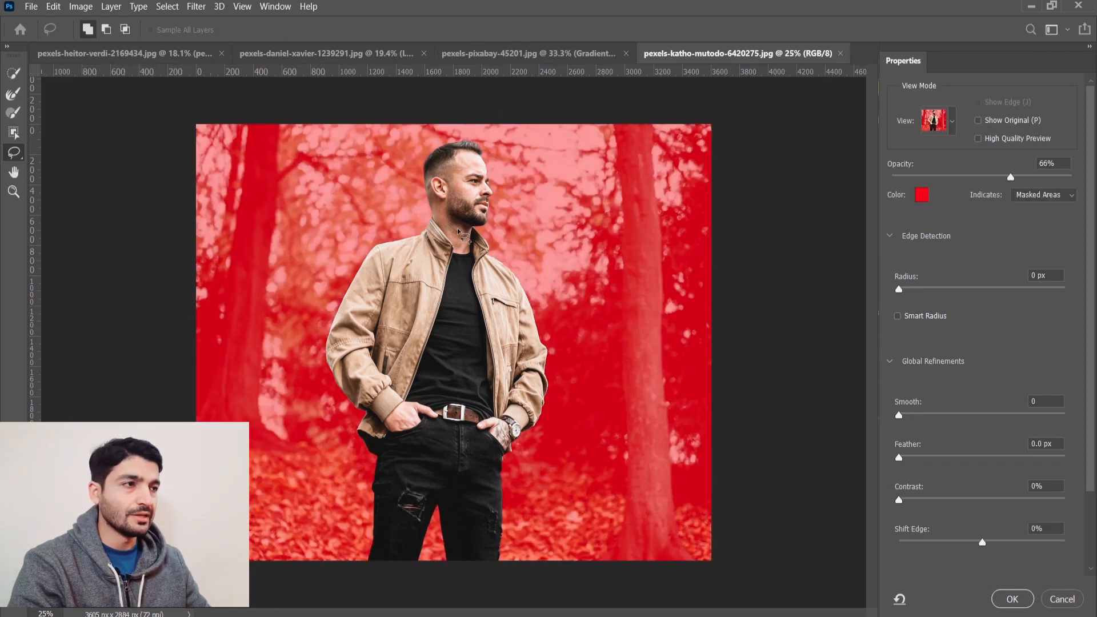
# Refine the hair edge at the top of the man's head with a 19 px Refine Edge Brush, trying Smart Radius
pyautogui.click(13, 192)
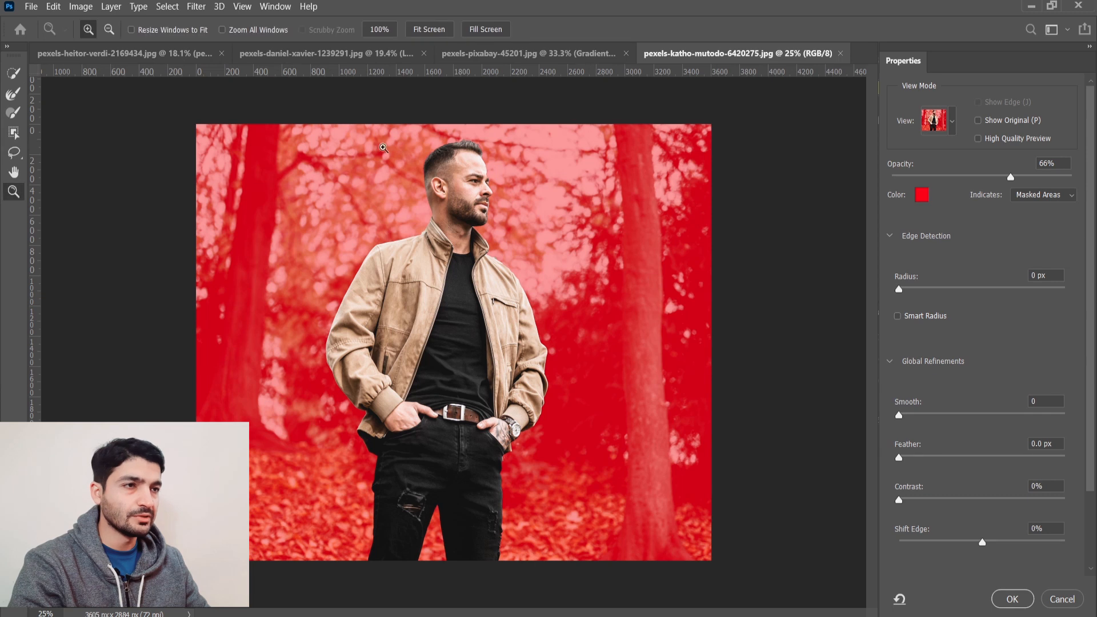
pyautogui.click(462, 181)
pyautogui.click(469, 156)
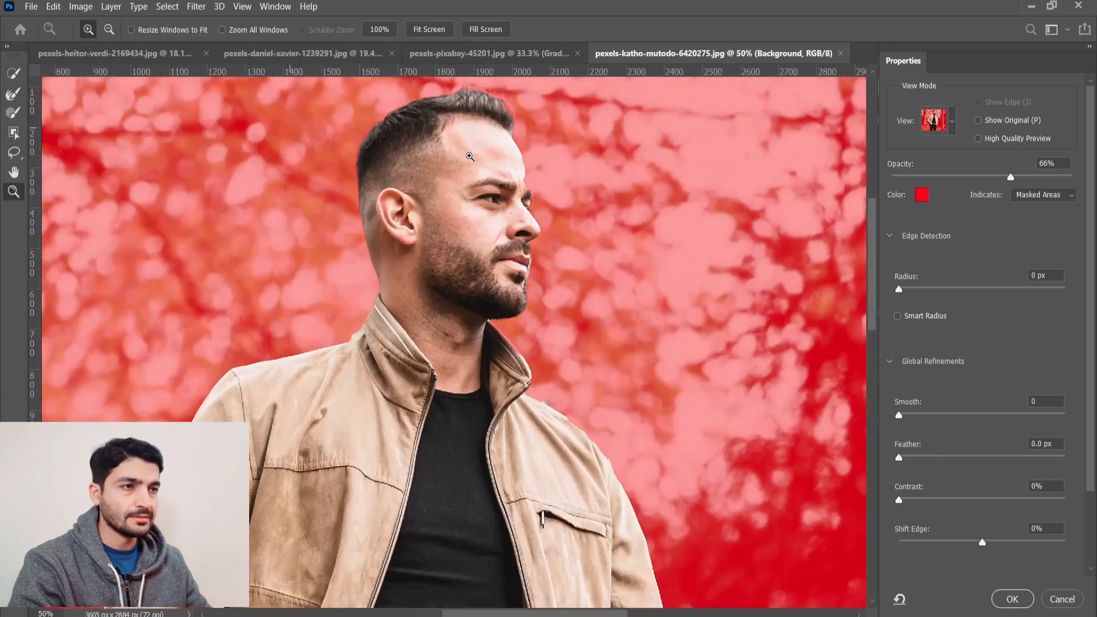
pyautogui.click(469, 156)
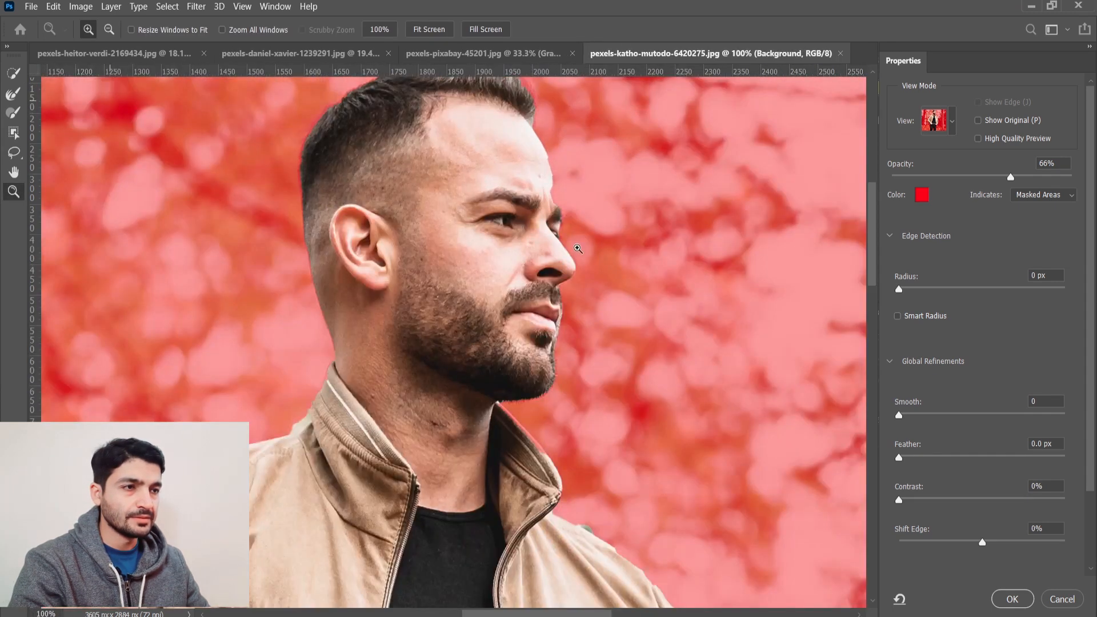
pyautogui.scroll(1, 652, 251)
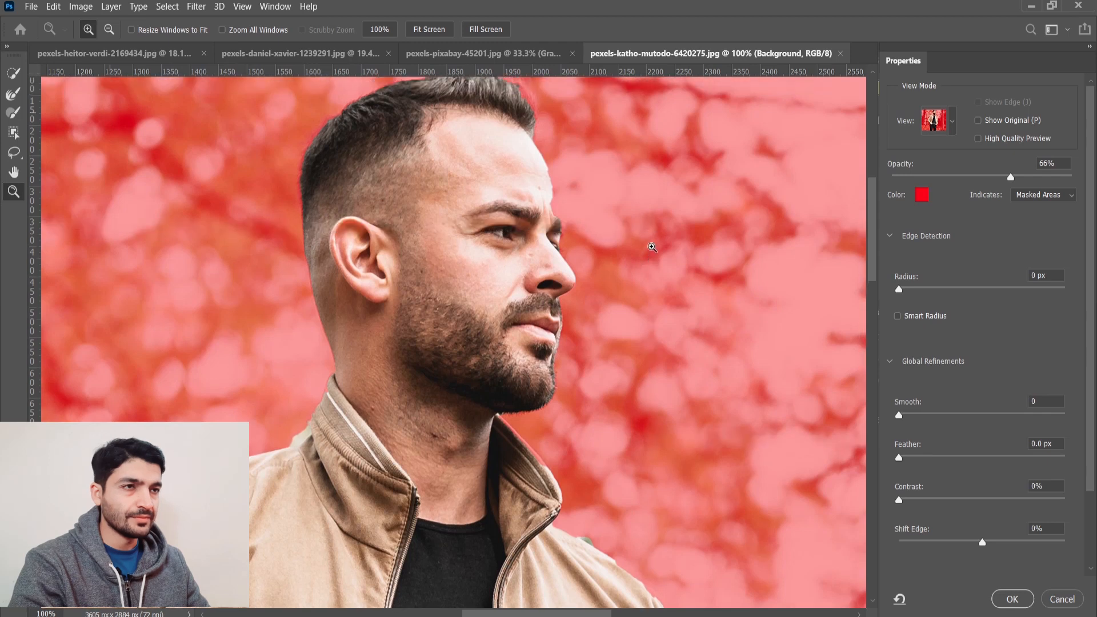
pyautogui.scroll(1, 652, 249)
pyautogui.click(15, 96)
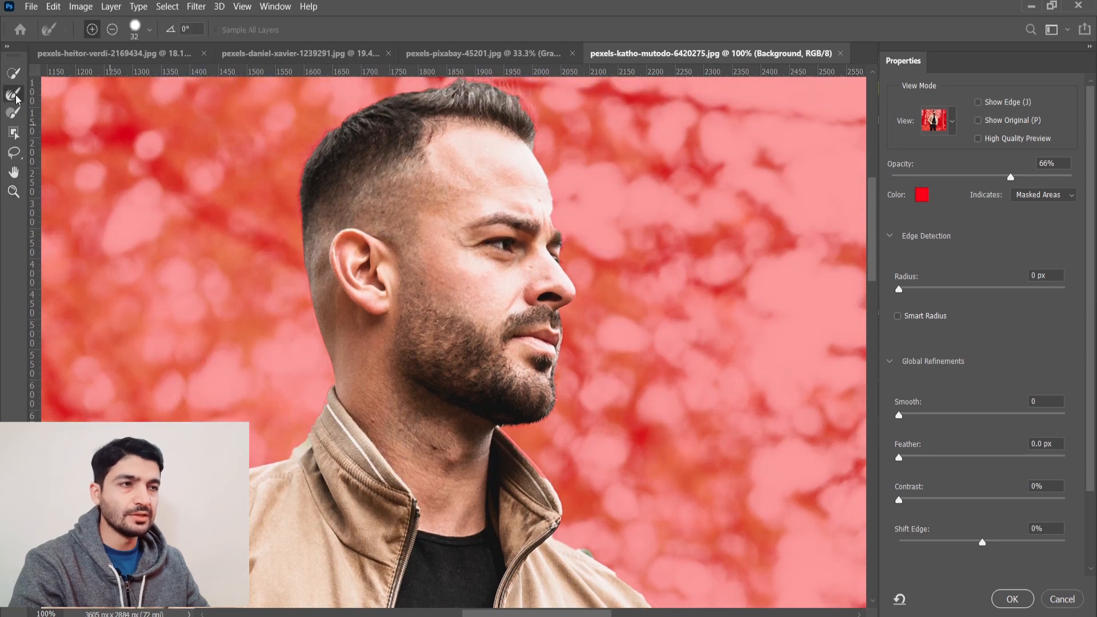
pyautogui.click(898, 317)
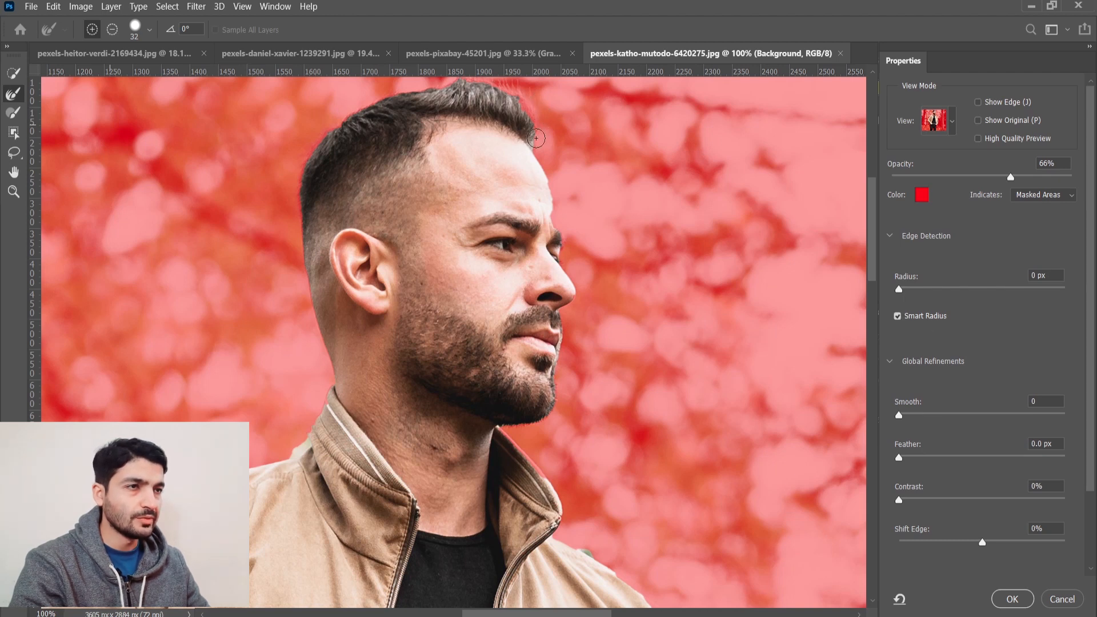
pyautogui.click(149, 30)
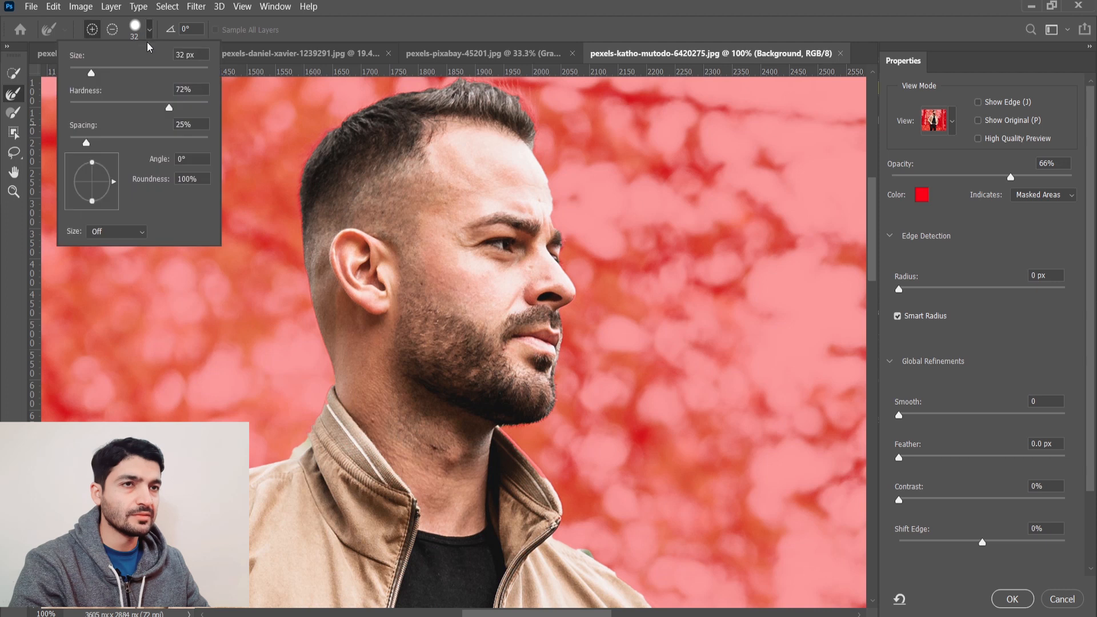
pyautogui.click(500, 33)
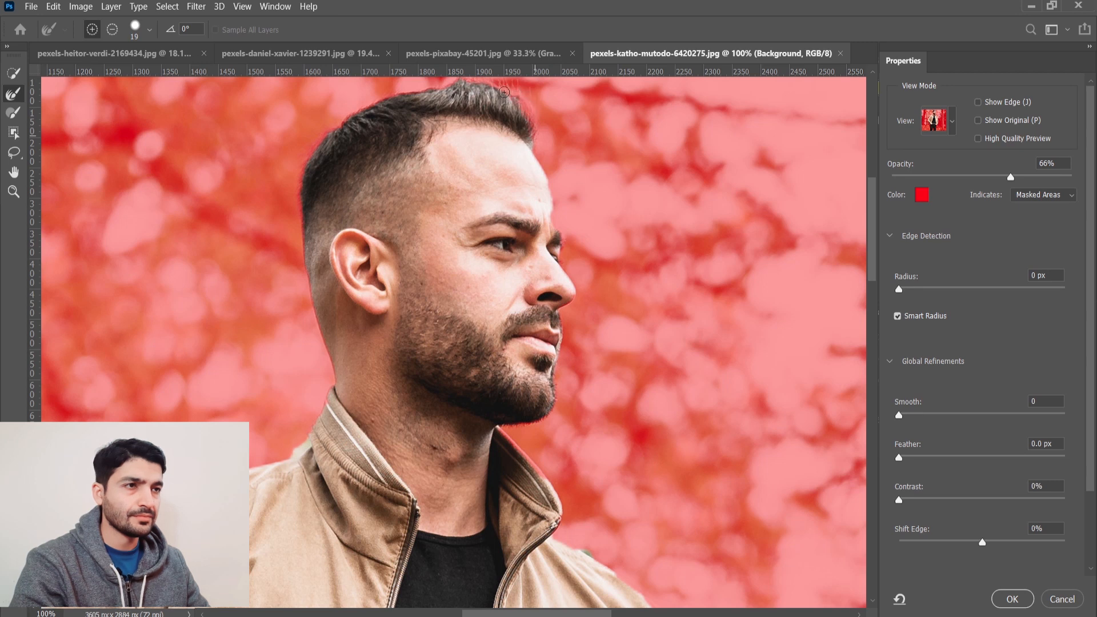
pyautogui.moveTo(459, 81); pyautogui.dragTo(440, 89)
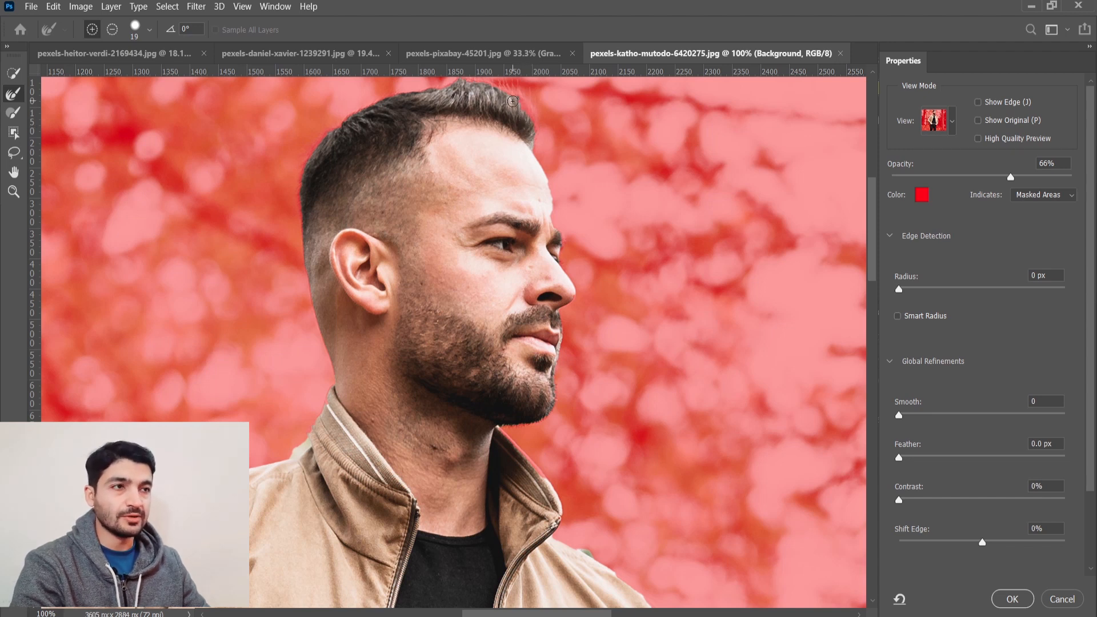
# Set the Brush tool's hardness to 10% and paint the front of the man's hair back into the selection at 52 px
pyautogui.click(12, 114)
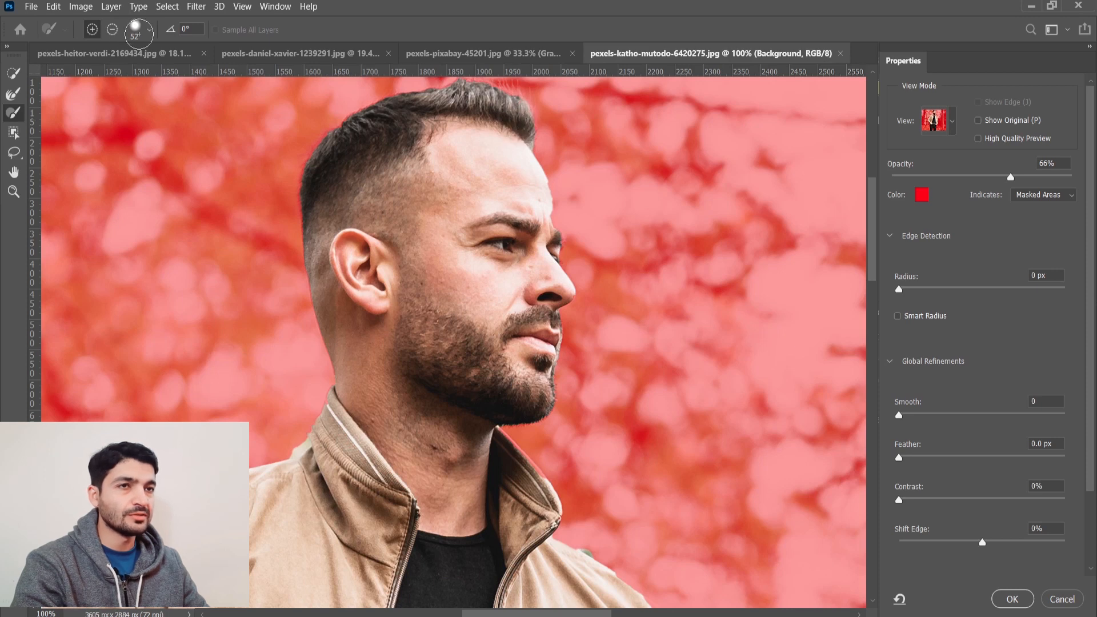
pyautogui.click(147, 32)
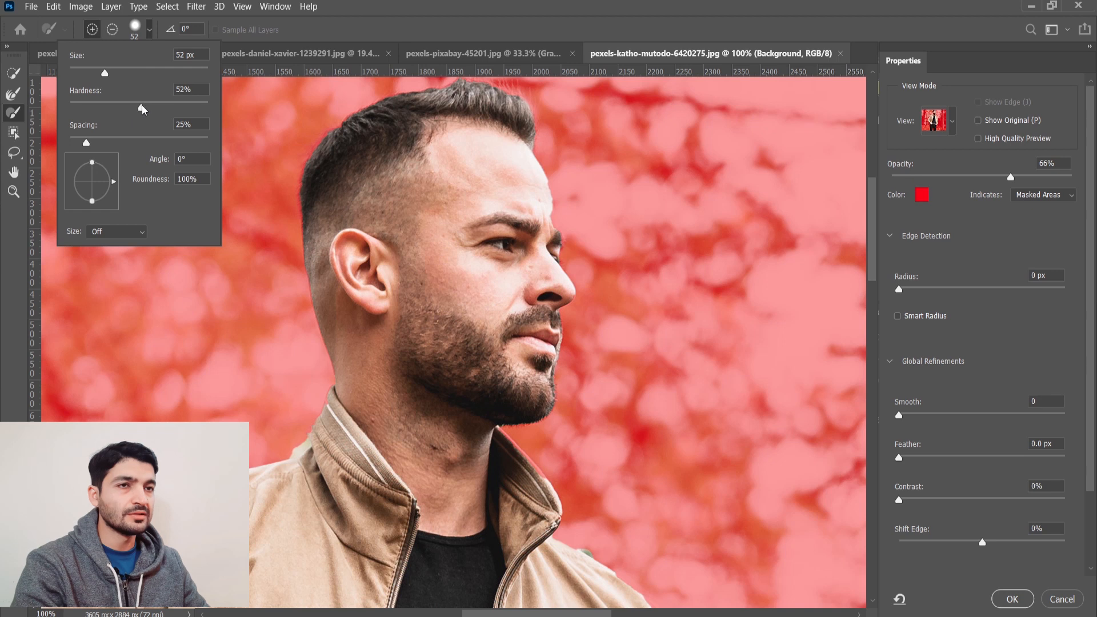
pyautogui.moveTo(95, 109); pyautogui.dragTo(84, 108)
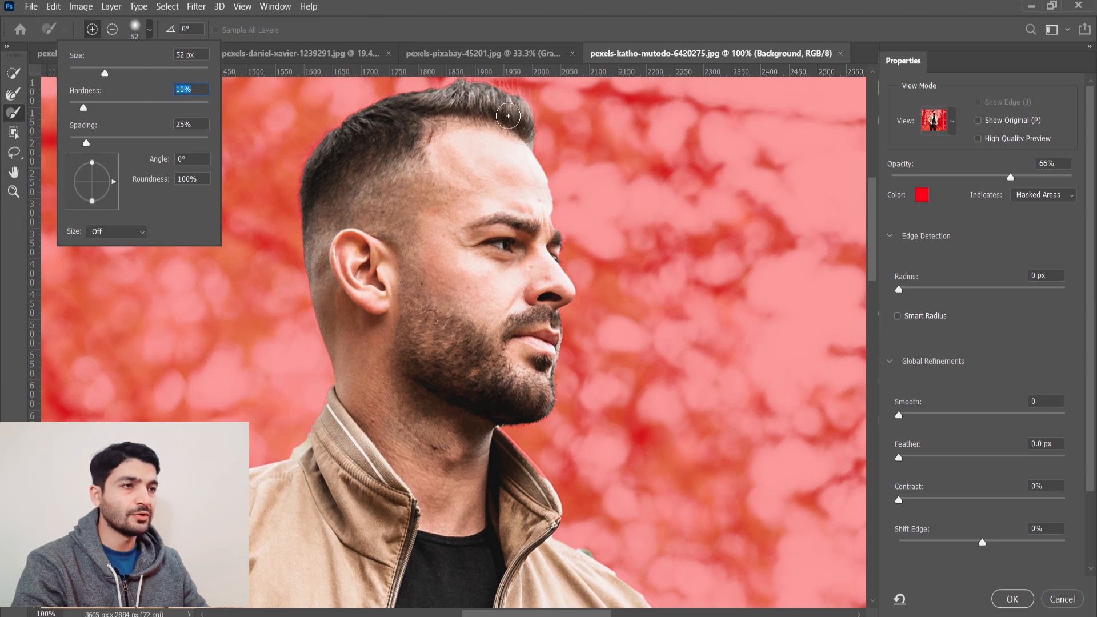
pyautogui.click(519, 117)
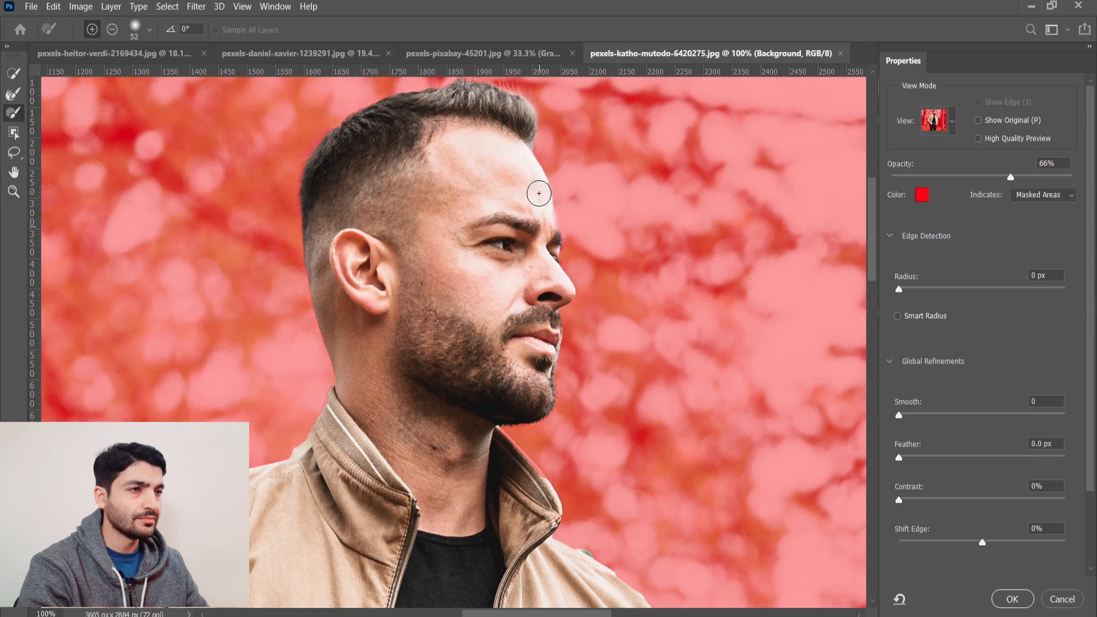
# Set the Brush tool's size to 26 px and touch up the selection edge along the man's forehead
pyautogui.click(13, 192)
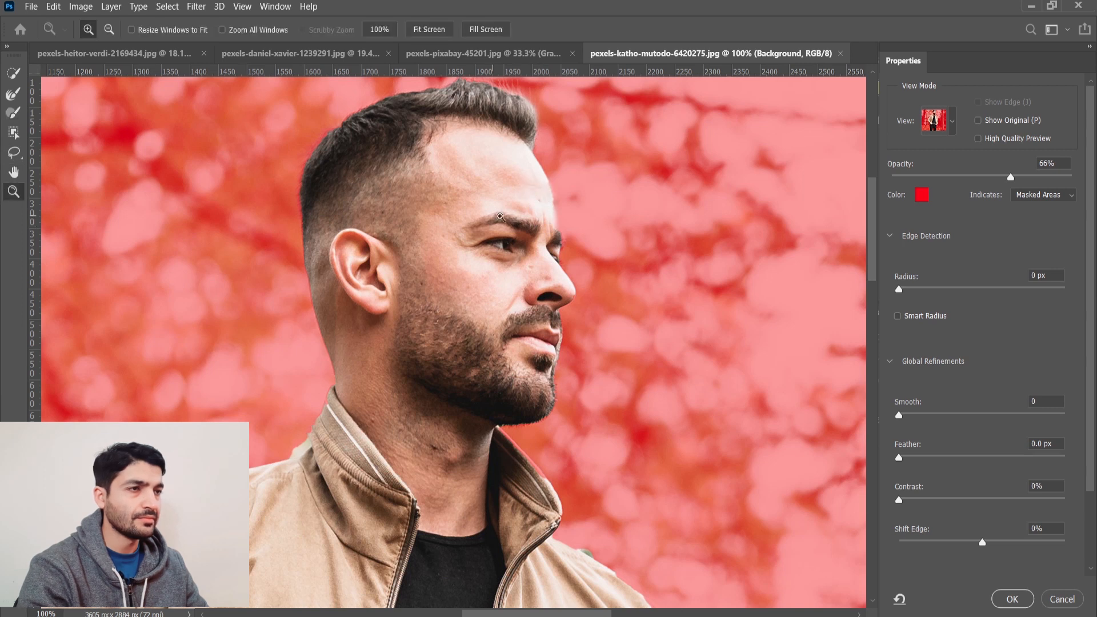
pyautogui.click(587, 222)
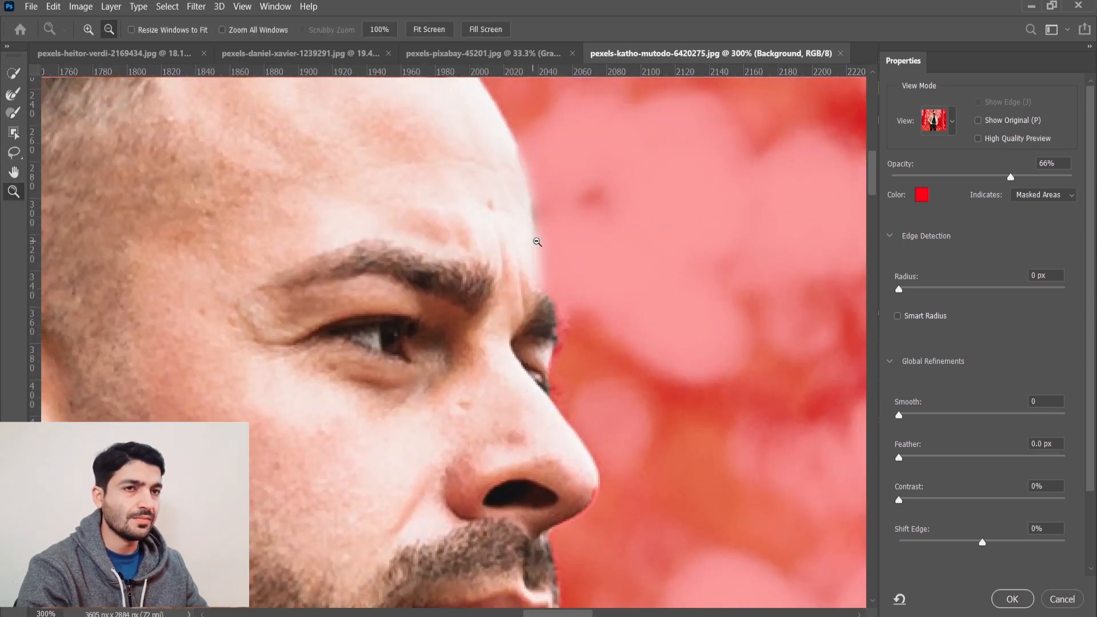
pyautogui.keyDown('alt'); pyautogui.click(539, 242); pyautogui.keyUp('alt')
pyautogui.click(13, 112)
pyautogui.click(135, 33)
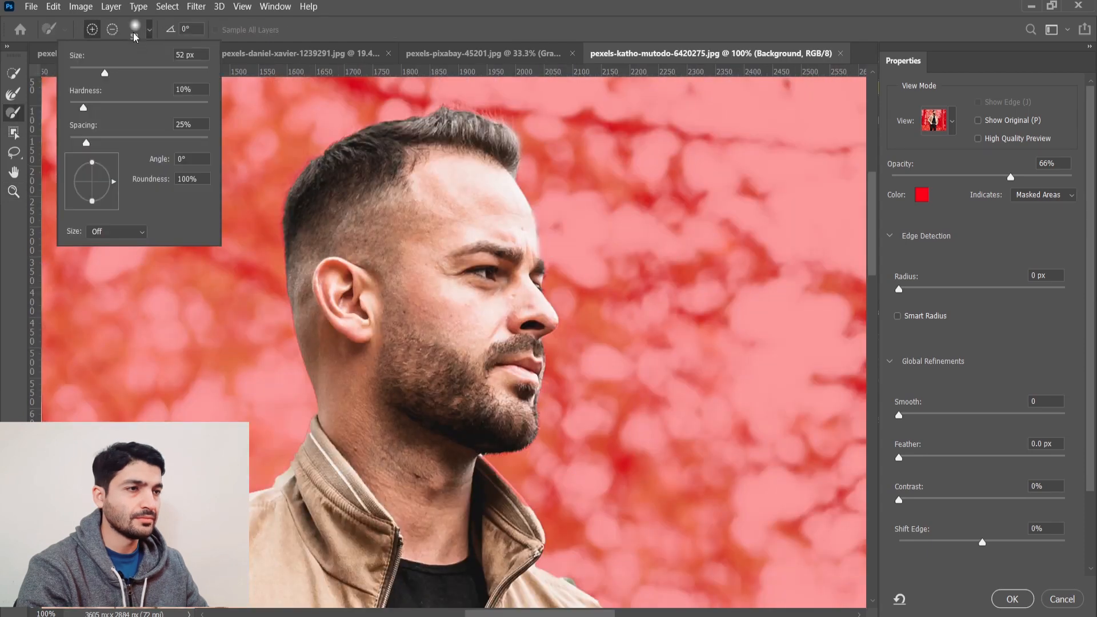
pyautogui.moveTo(95, 76); pyautogui.dragTo(94, 76)
pyautogui.click(530, 153)
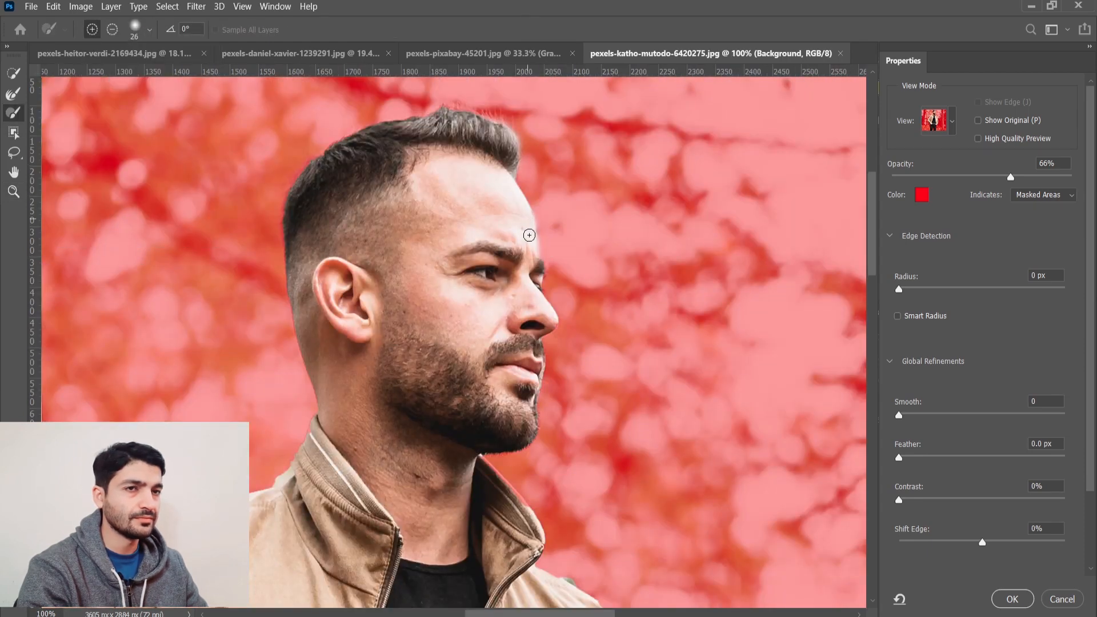
pyautogui.press('alt')
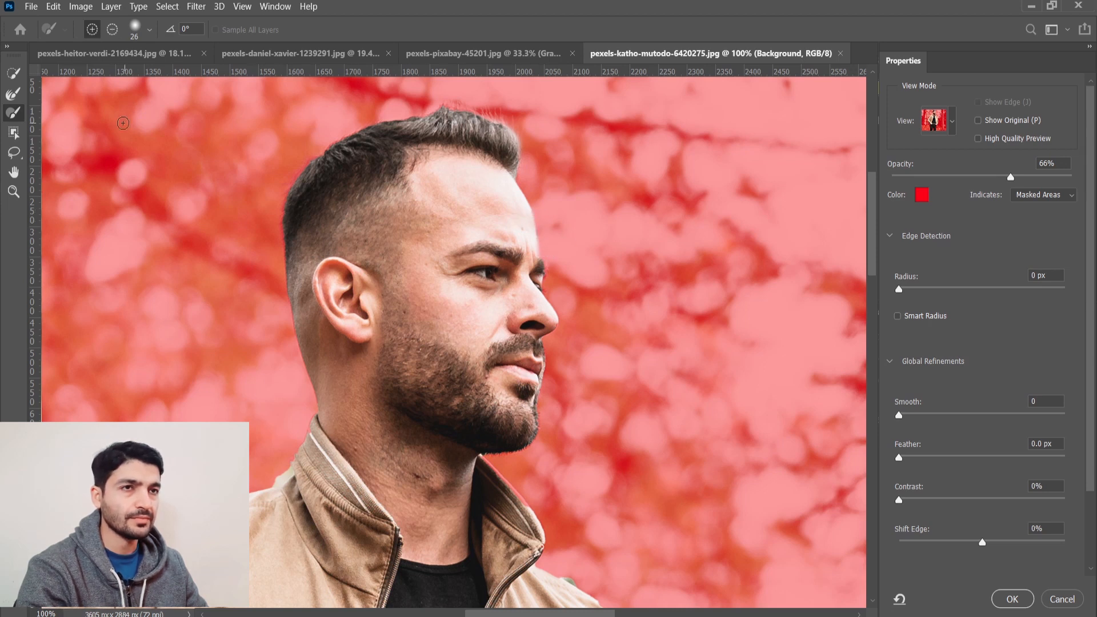
# Refine the edge from the man's front hair and along his beard and chin with the 19 px Refine Edge Brush, trying Smart Radius
pyautogui.click(13, 93)
pyautogui.moveTo(475, 113)
pyautogui.mouseDown()
pyautogui.moveTo(507, 123)
pyautogui.moveTo(439, 104)
pyautogui.moveTo(564, 163)
pyautogui.mouseUp()
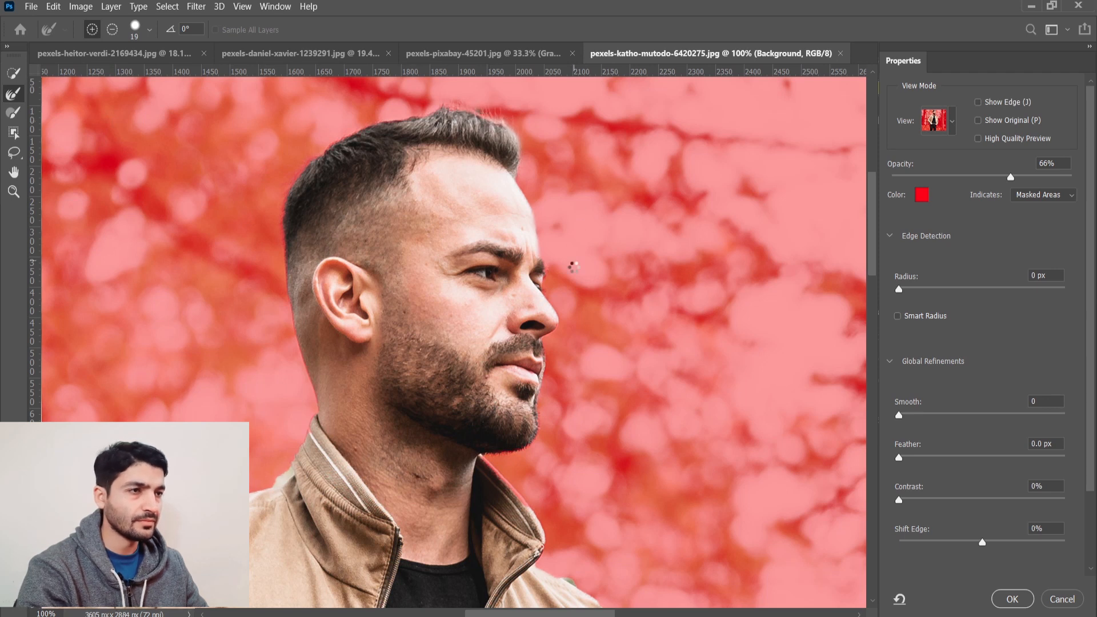
pyautogui.moveTo(543, 388)
pyautogui.mouseDown()
pyautogui.moveTo(538, 434)
pyautogui.moveTo(523, 450)
pyautogui.moveTo(484, 457)
pyautogui.mouseUp()
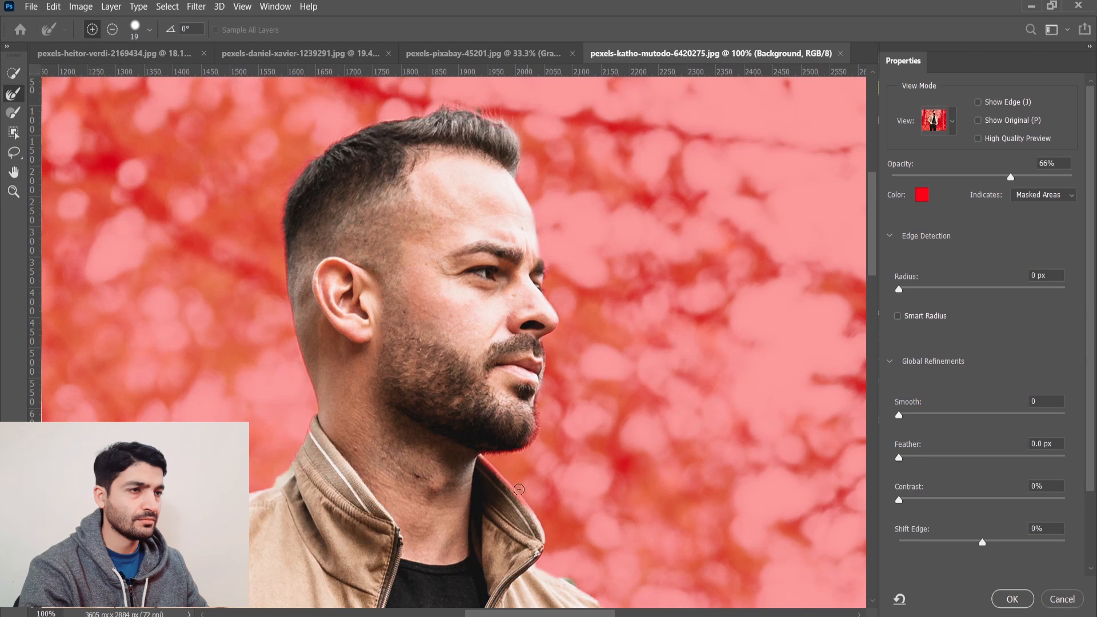
pyautogui.click(897, 316)
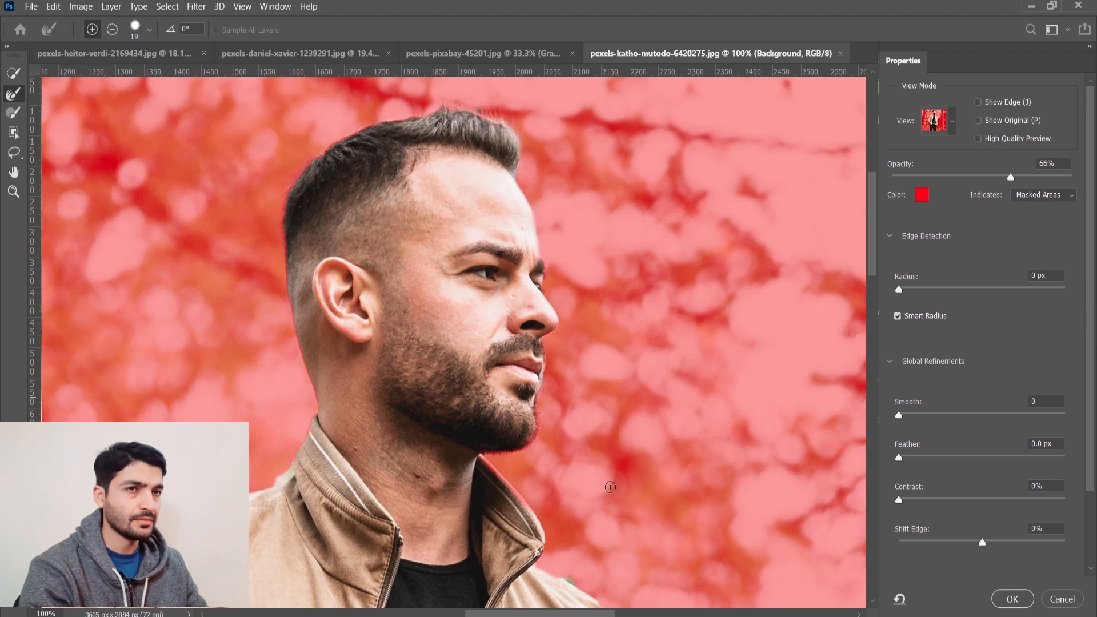
# Compare the mask in the Black & White and Overlay views and settle on the On Black view
pyautogui.click(934, 120)
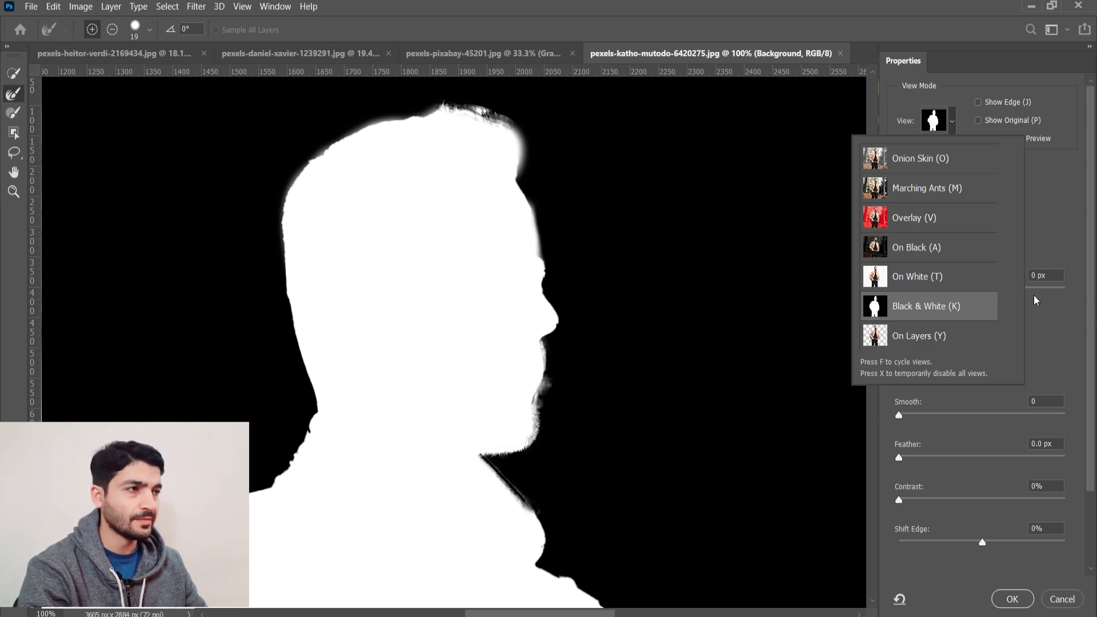
pyautogui.click(1044, 182)
pyautogui.click(952, 122)
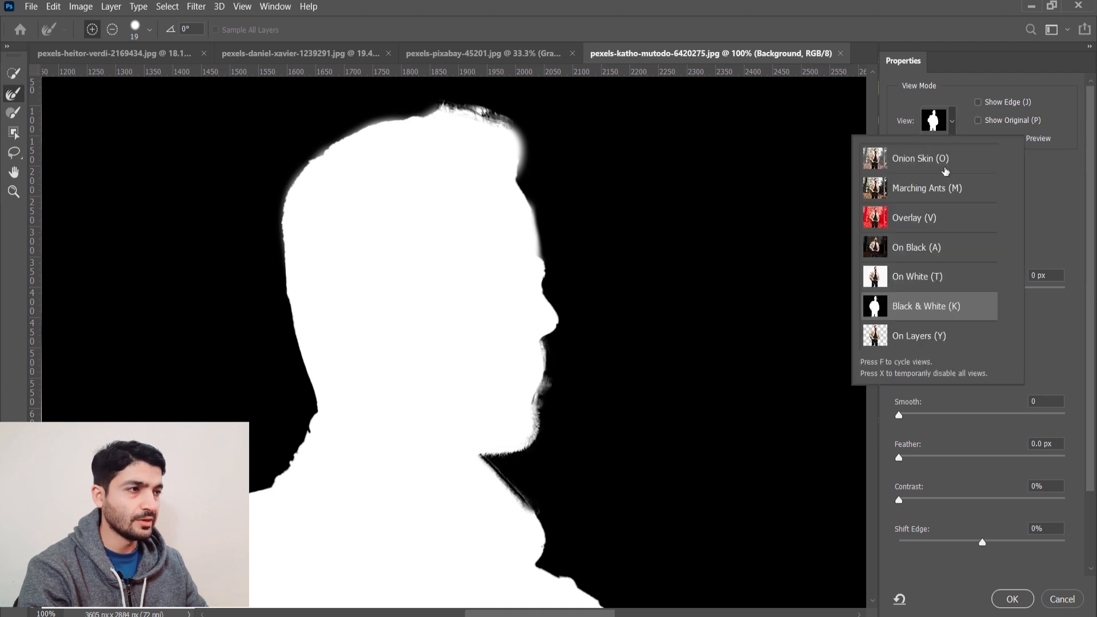
pyautogui.click(899, 221)
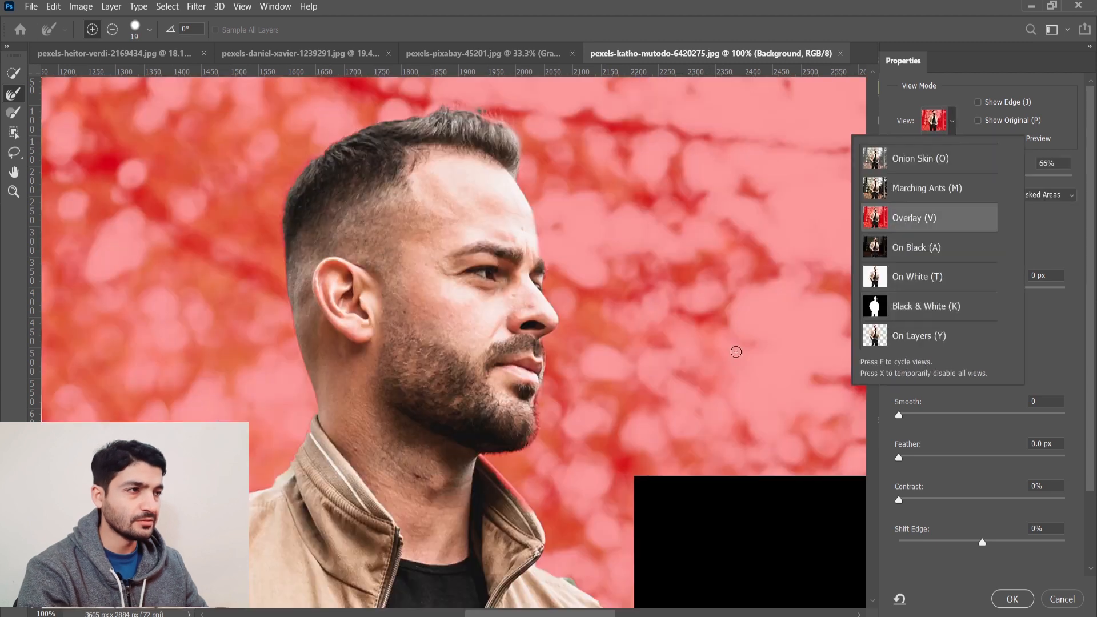
pyautogui.click(911, 247)
# Set the Brush tool's size to 17 px and its hardness to 36% for work on the man's face edge
pyautogui.press('alt')
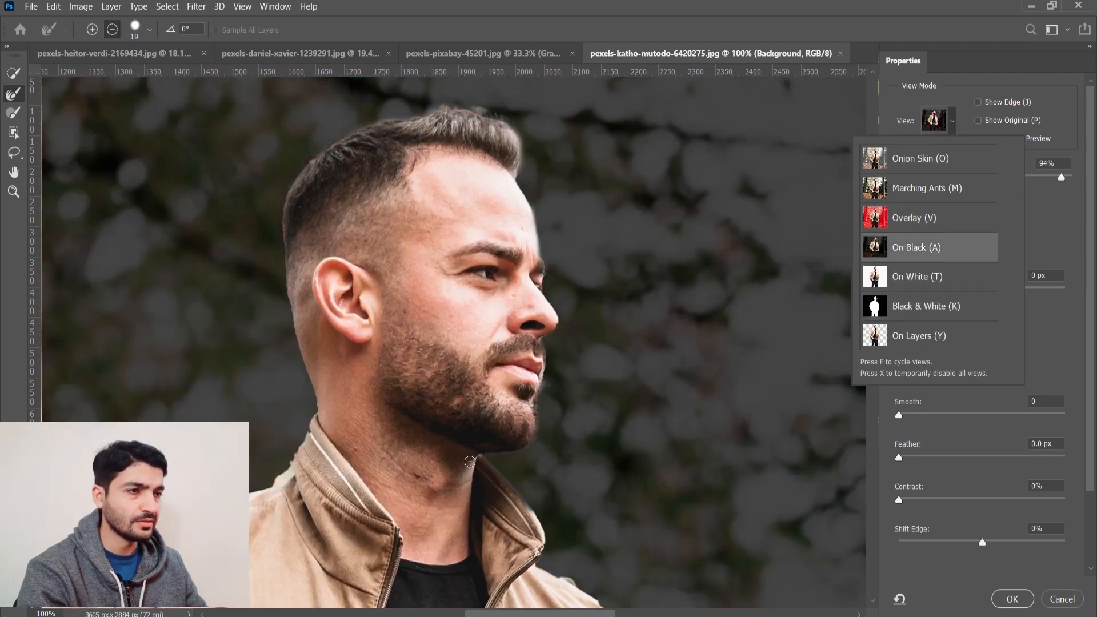
pyautogui.scroll(5, 565, 313)
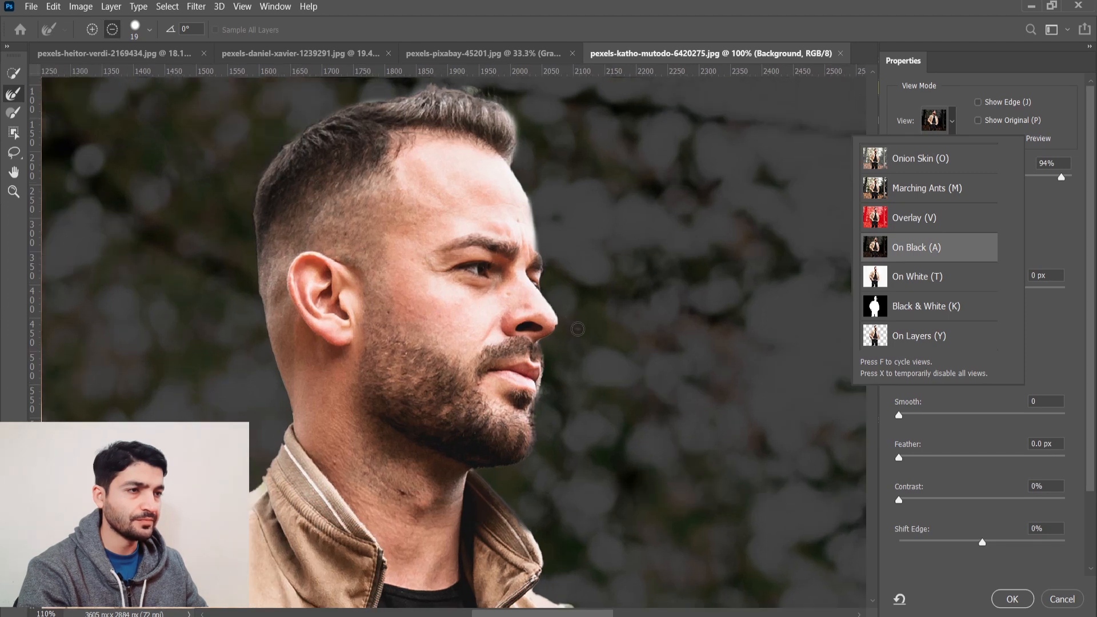
pyautogui.scroll(1, 191, 255)
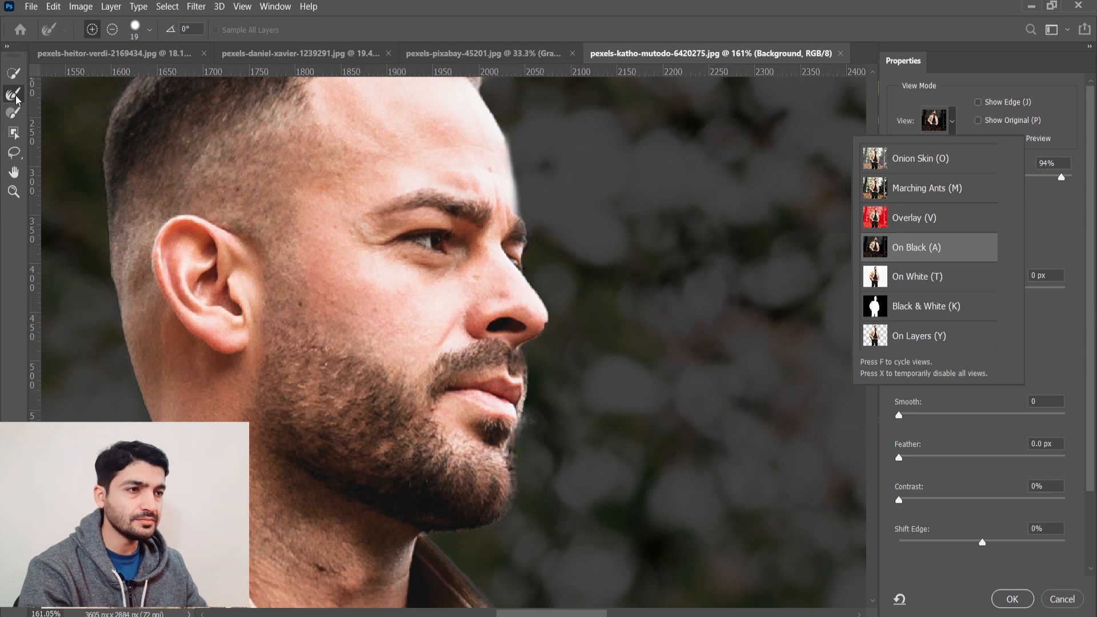
pyautogui.click(16, 114)
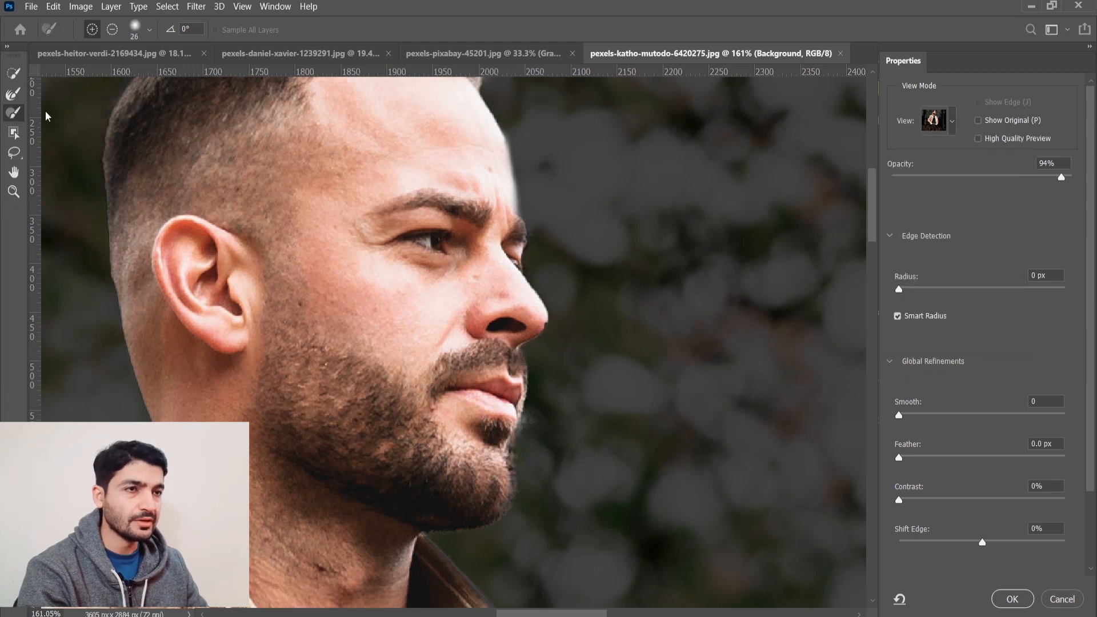
pyautogui.click(150, 30)
pyautogui.moveTo(108, 72); pyautogui.dragTo(81, 73)
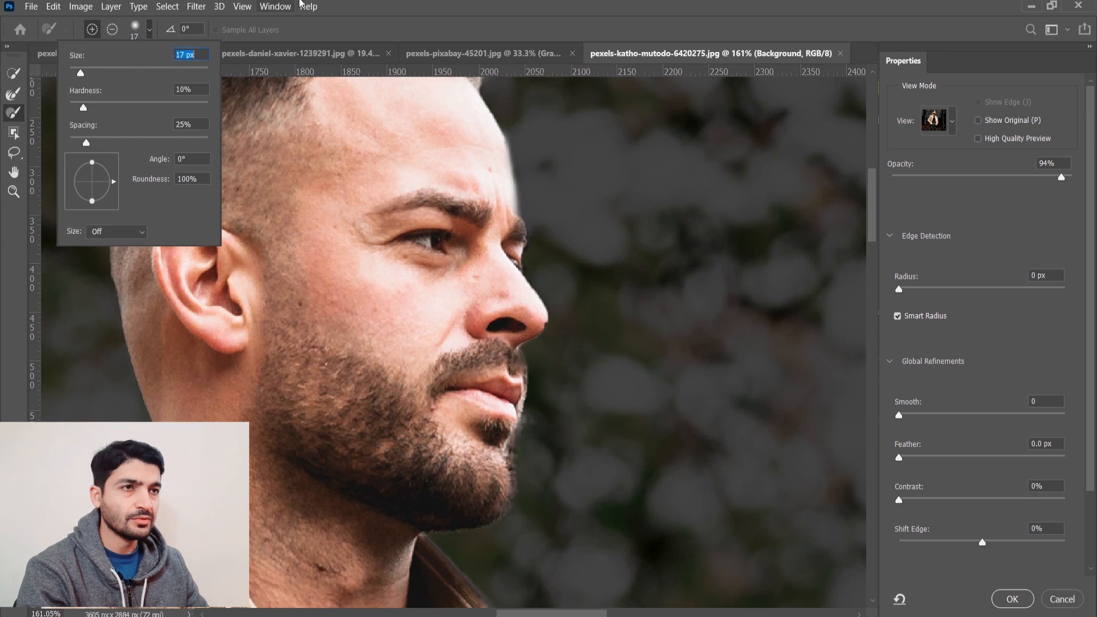
pyautogui.moveTo(108, 105); pyautogui.dragTo(120, 107)
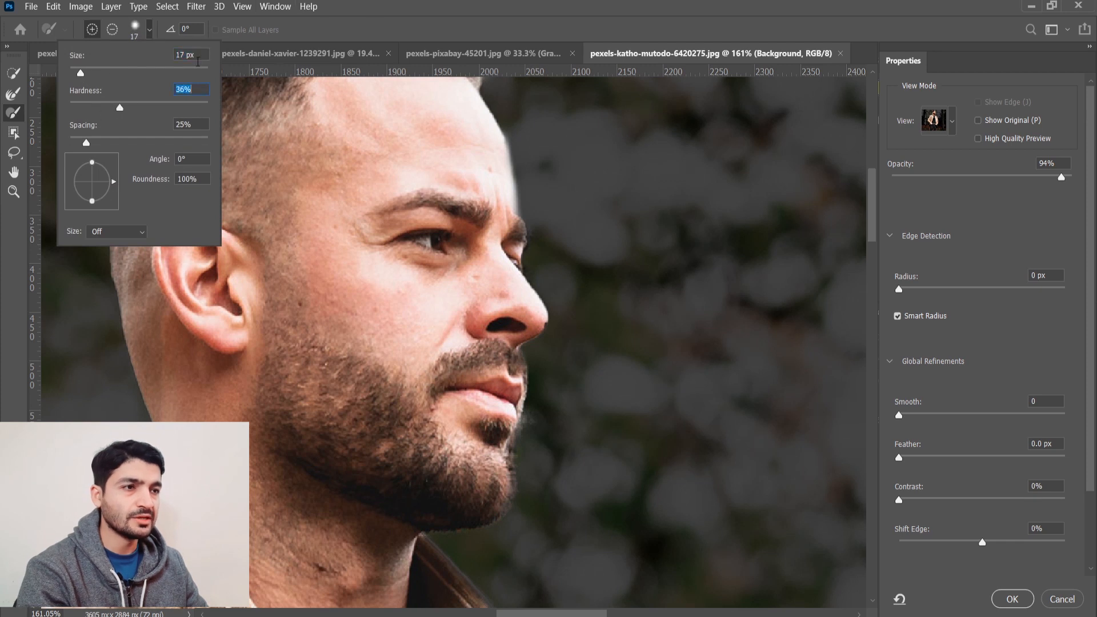
pyautogui.press('Return')
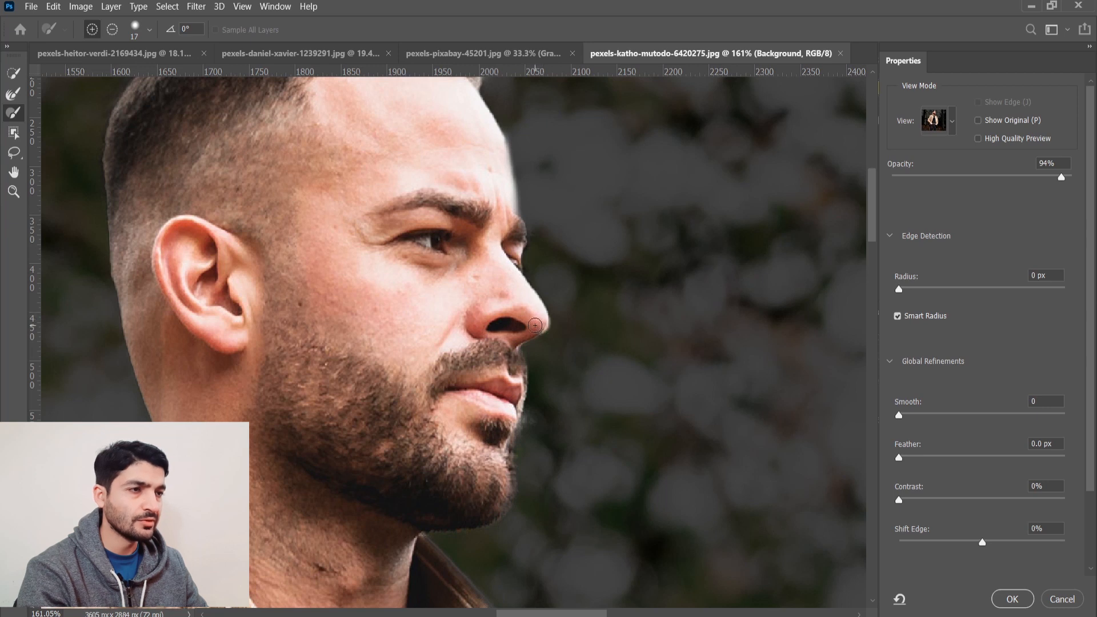
# Undo the Smart Radius change and paint the edge of the man's forehead back into the selection
pyautogui.hotkey('ctrl', 'z')
pyautogui.press('alt')
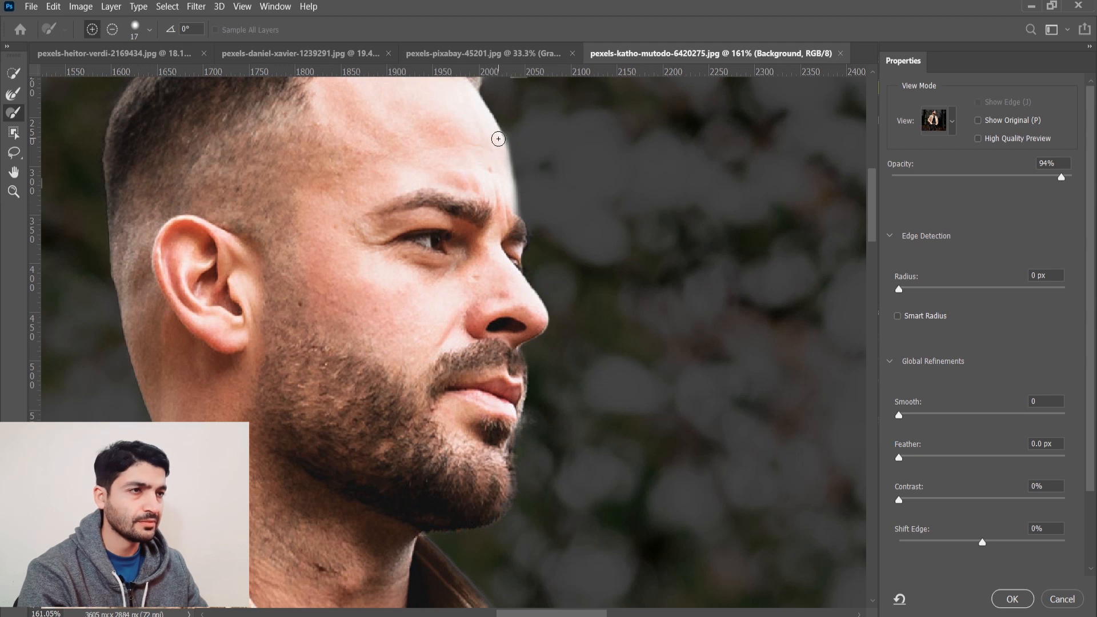
pyautogui.moveTo(501, 148); pyautogui.dragTo(508, 210)
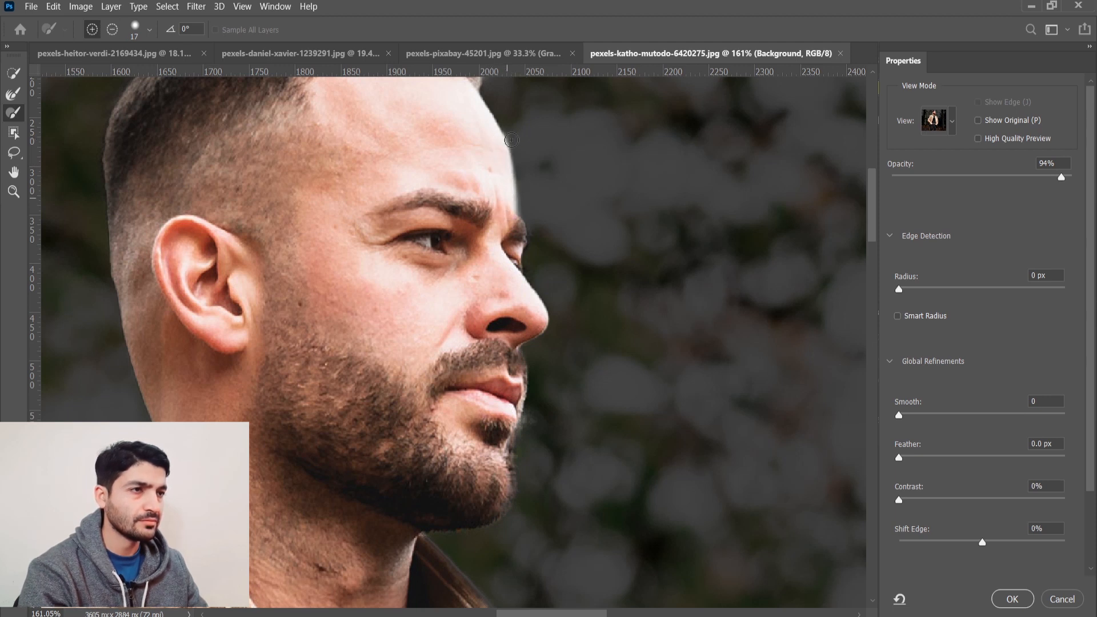
pyautogui.press('alt')
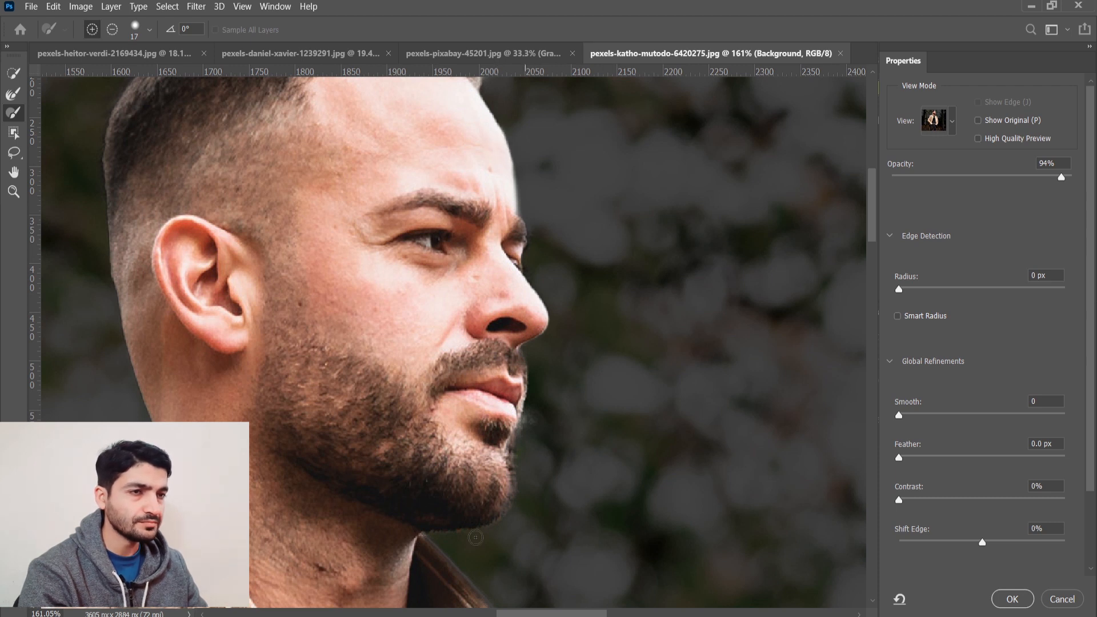
# Examine the selection edge from the man's head down along the collar, jacket, sleeve and watch to the trousers
pyautogui.scroll(-3, 380, 371)
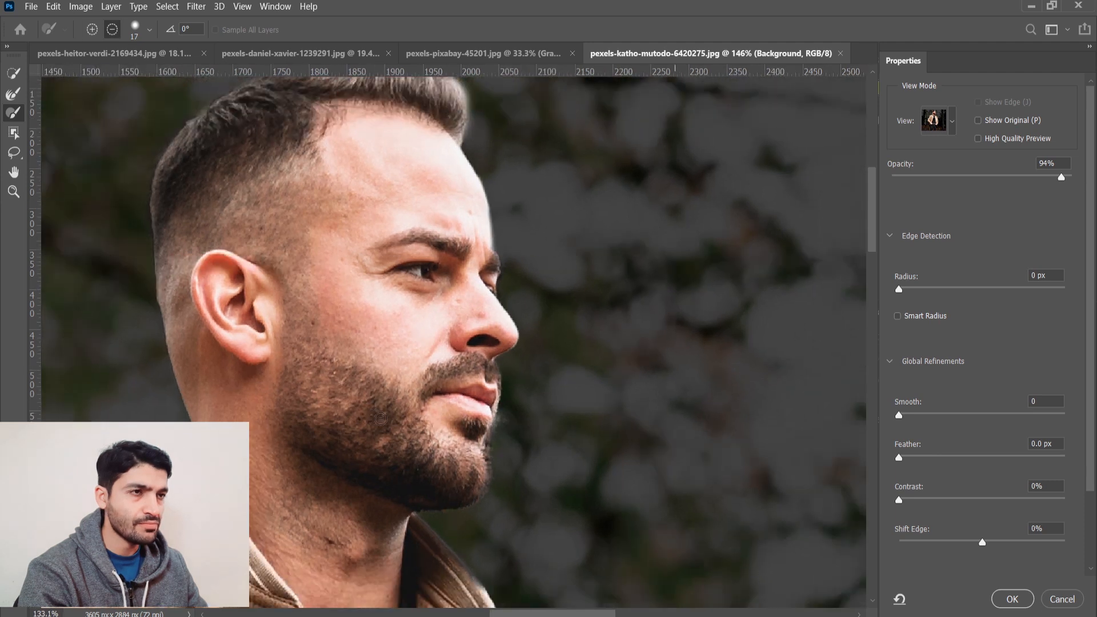
pyautogui.scroll(-3, 389, 421)
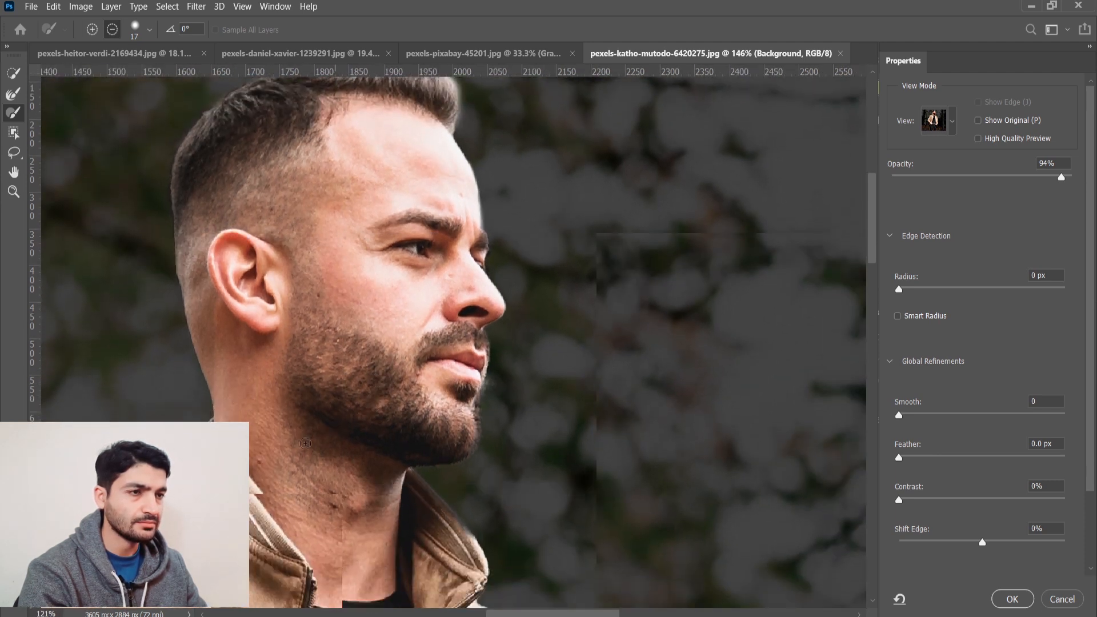
pyautogui.scroll(-4, 306, 443)
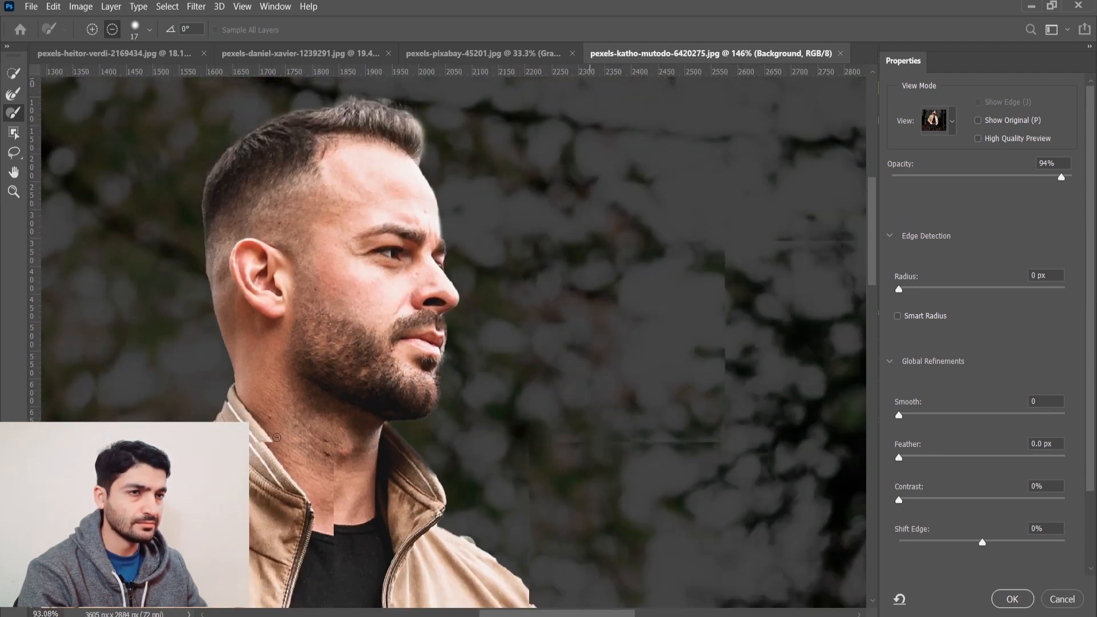
pyautogui.scroll(-8, 263, 326)
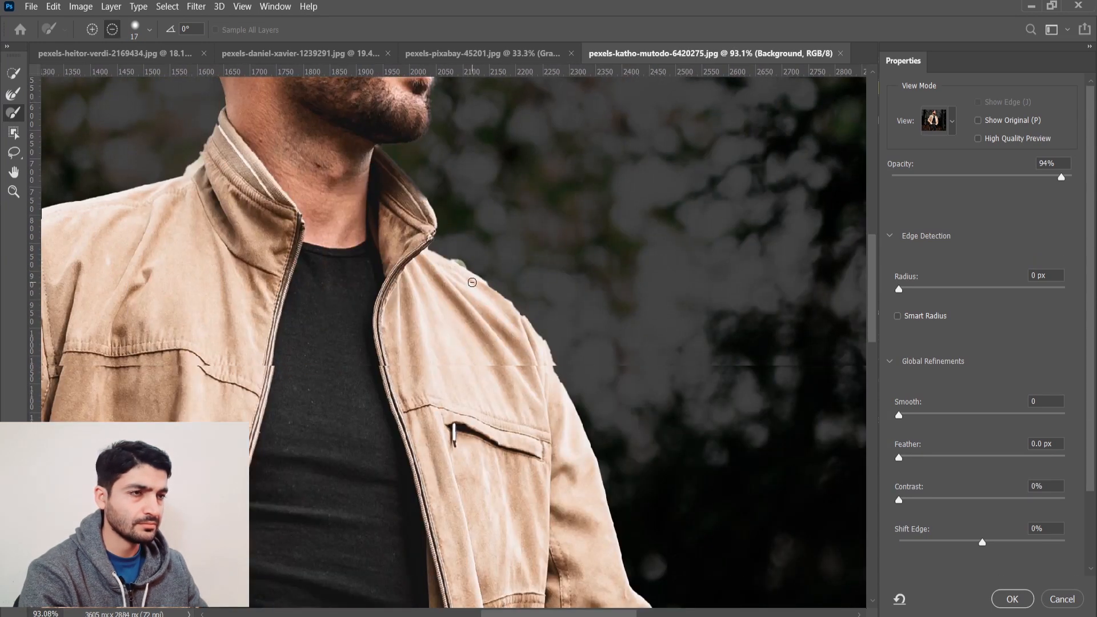
pyautogui.scroll(1, 471, 279)
pyautogui.scroll(3, 470, 279)
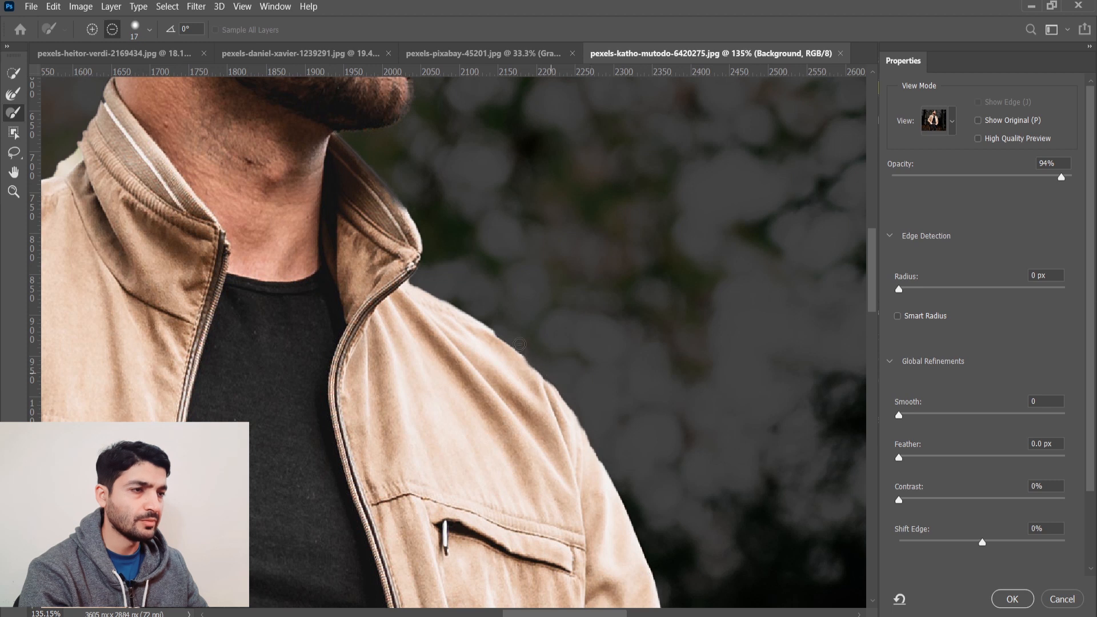
pyautogui.scroll(-5, 672, 410)
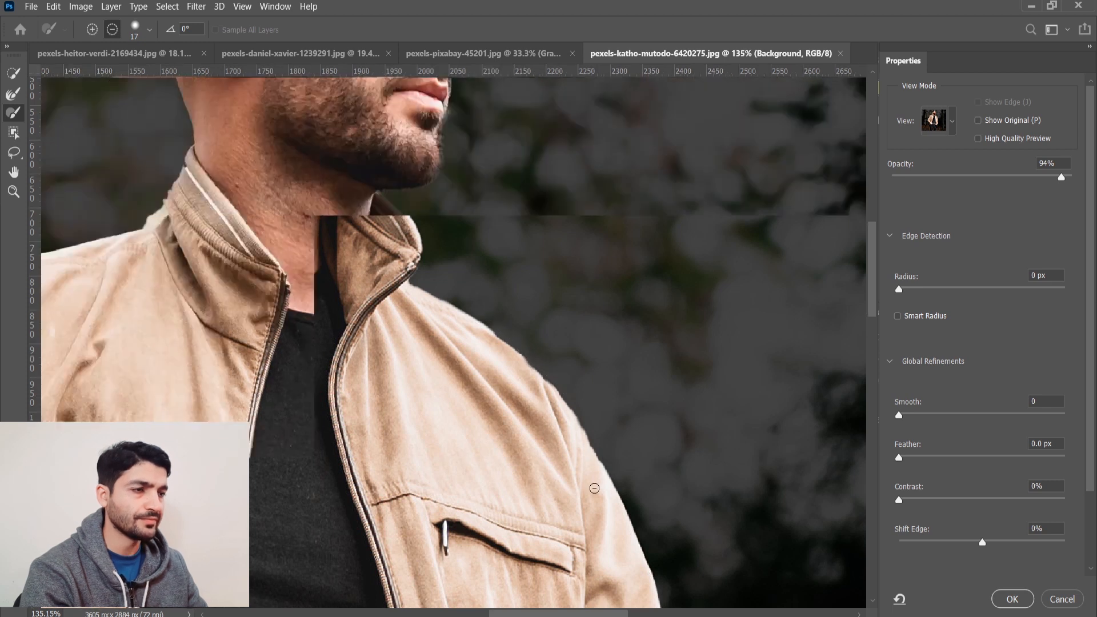
pyautogui.scroll(-3, 627, 512)
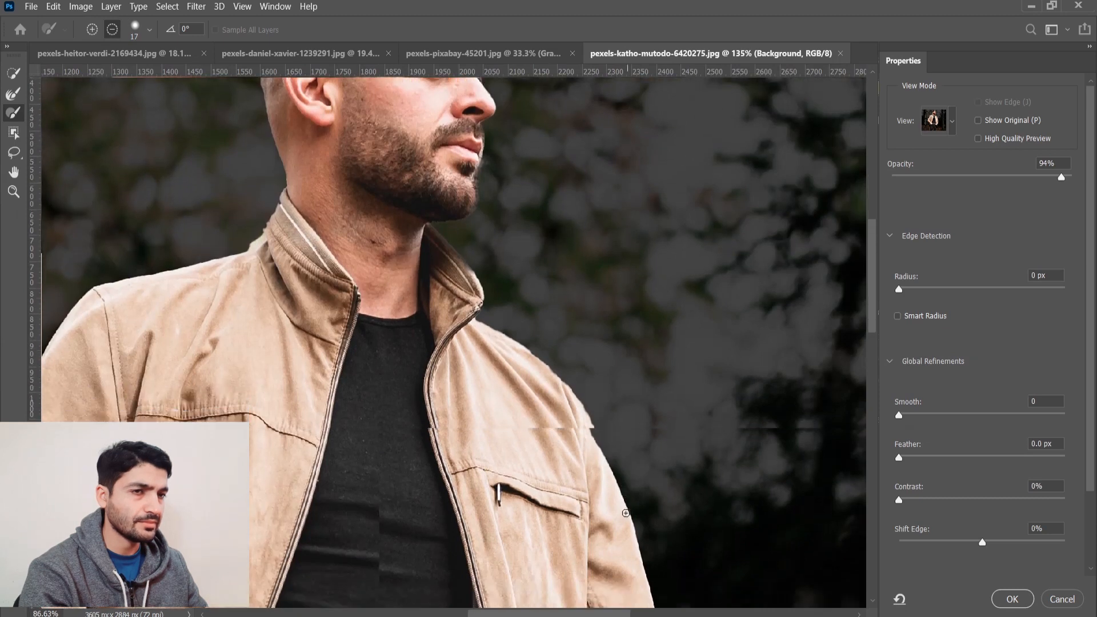
pyautogui.scroll(-3, 626, 513)
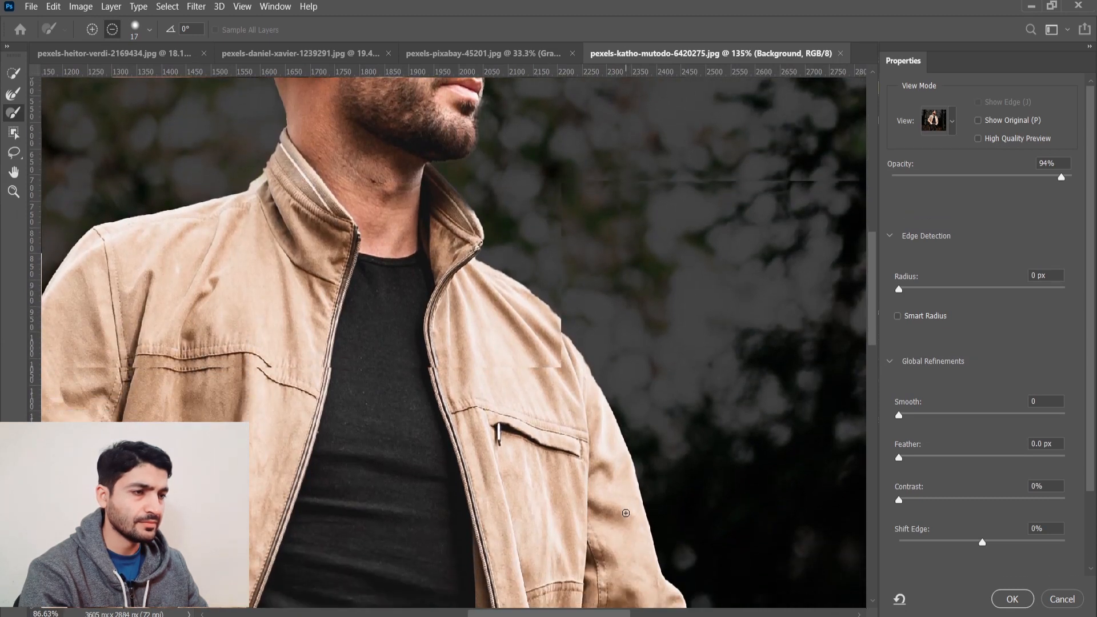
pyautogui.scroll(-3, 626, 512)
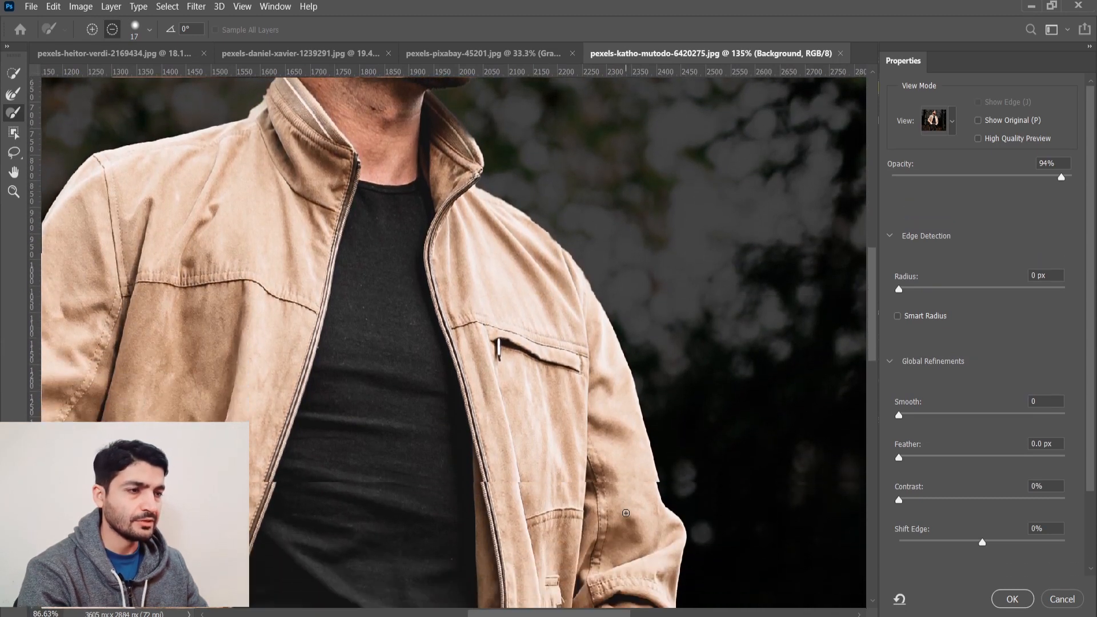
pyautogui.scroll(-3, 626, 513)
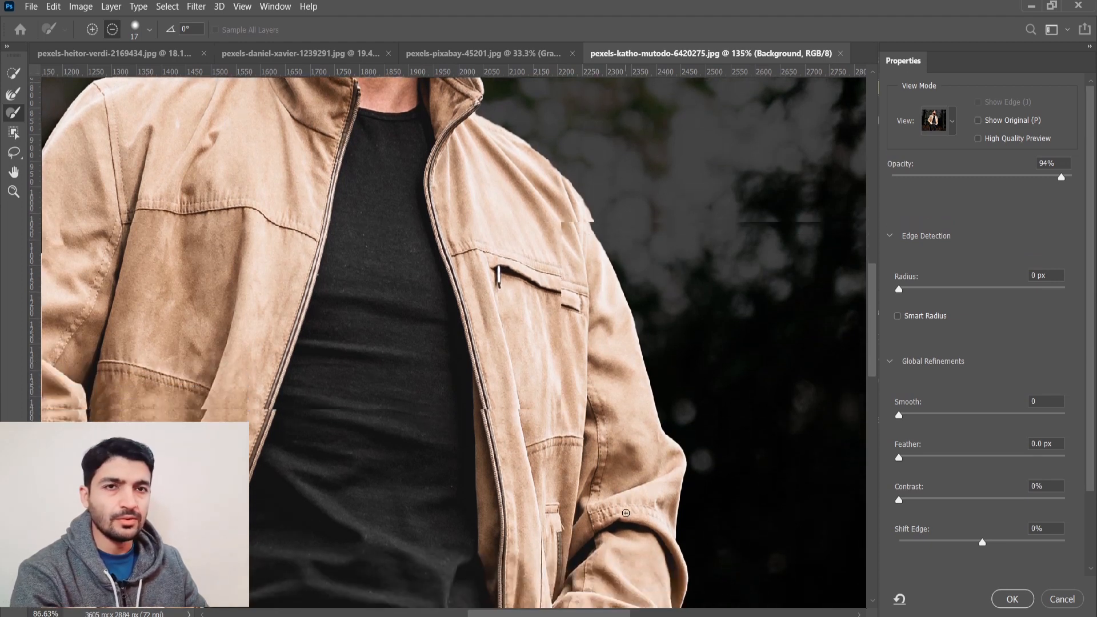
pyautogui.scroll(-3, 627, 512)
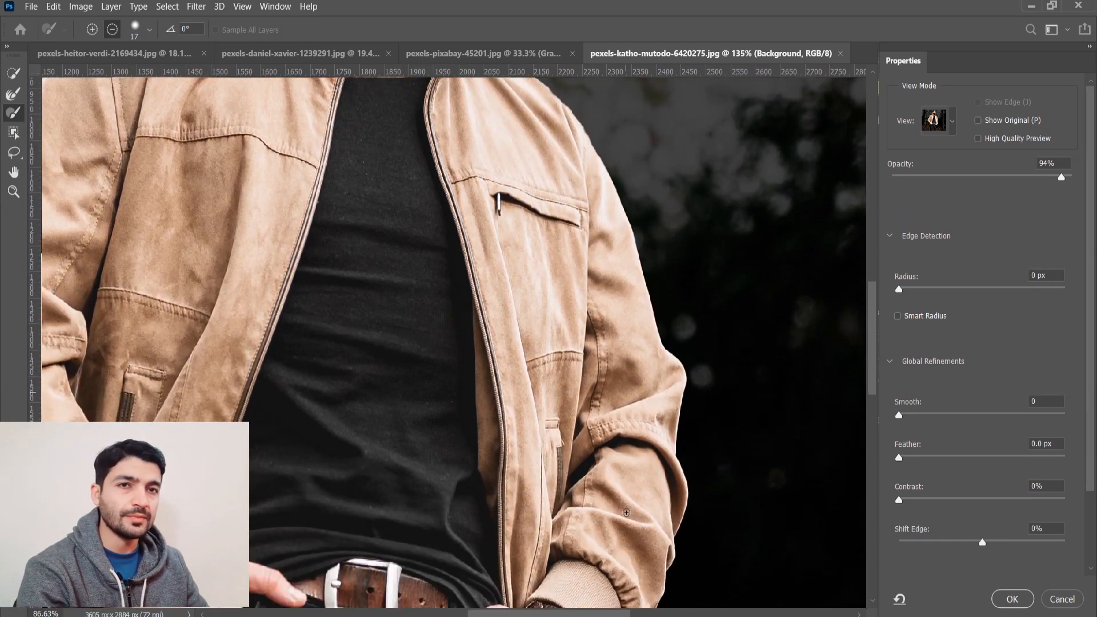
pyautogui.scroll(-3, 671, 460)
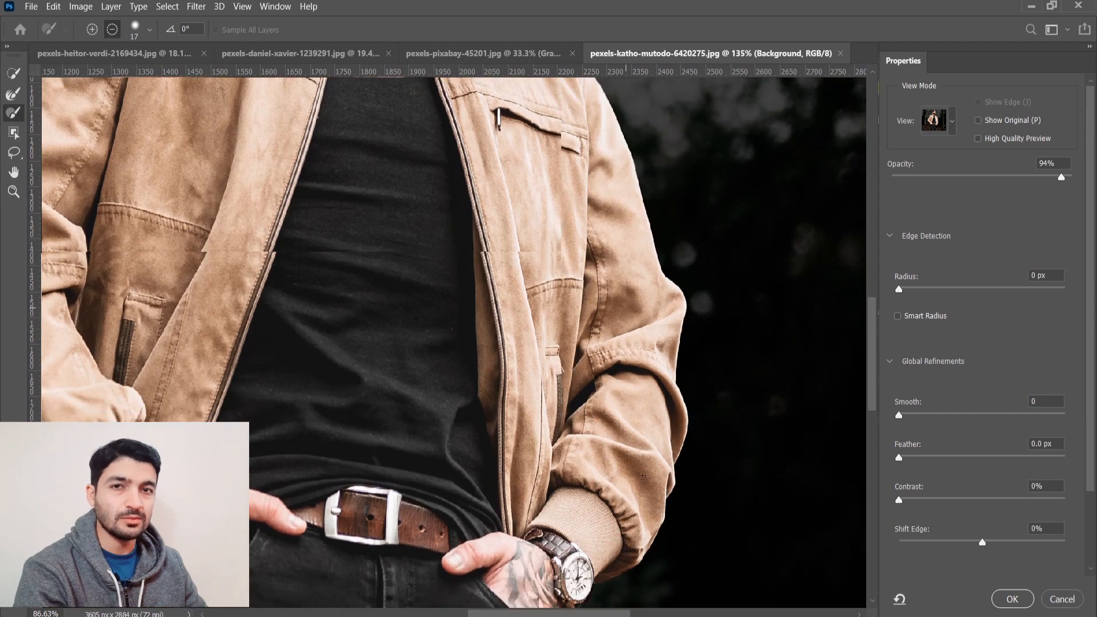
pyautogui.scroll(-3, 561, 540)
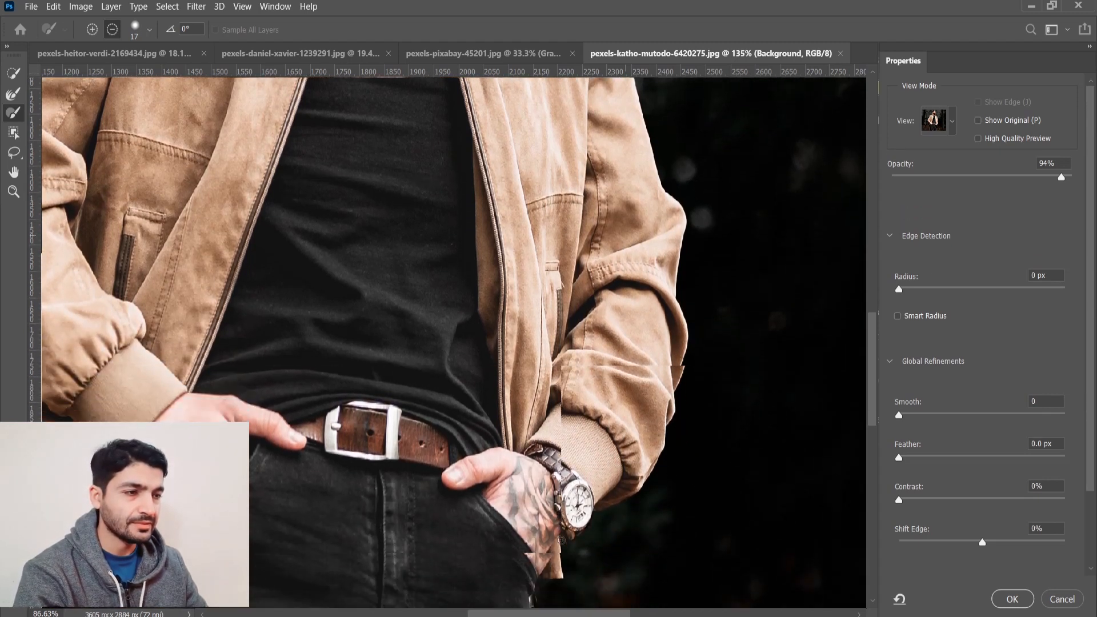
pyautogui.scroll(-3, 561, 540)
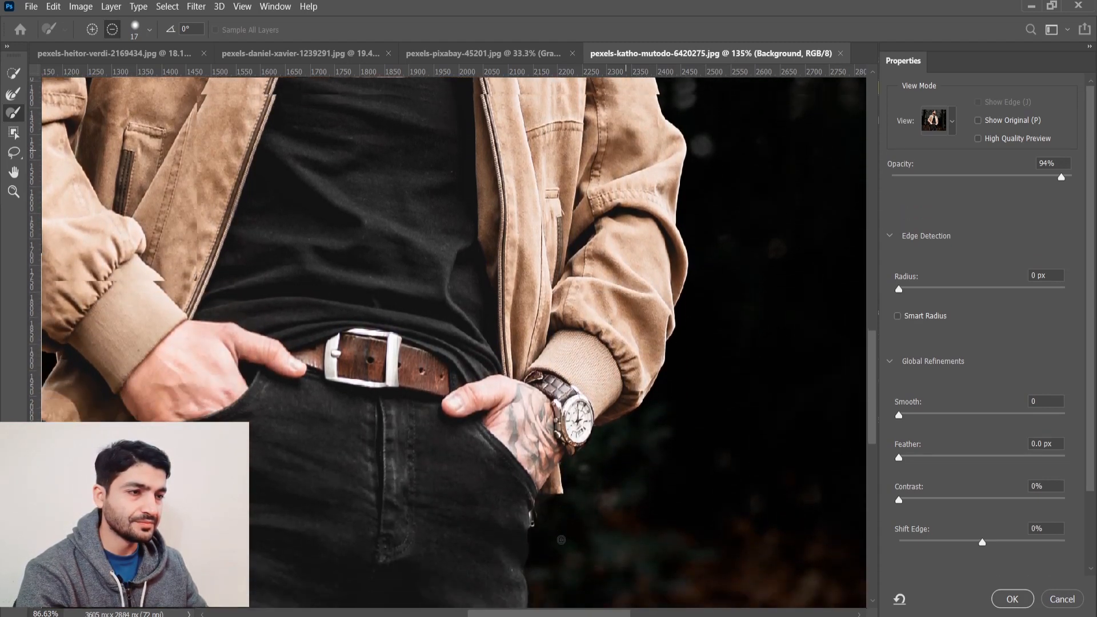
# Check the selection edge down the trousers to the image's lower border and accept the refined selection of the man
pyautogui.scroll(-3, 563, 538)
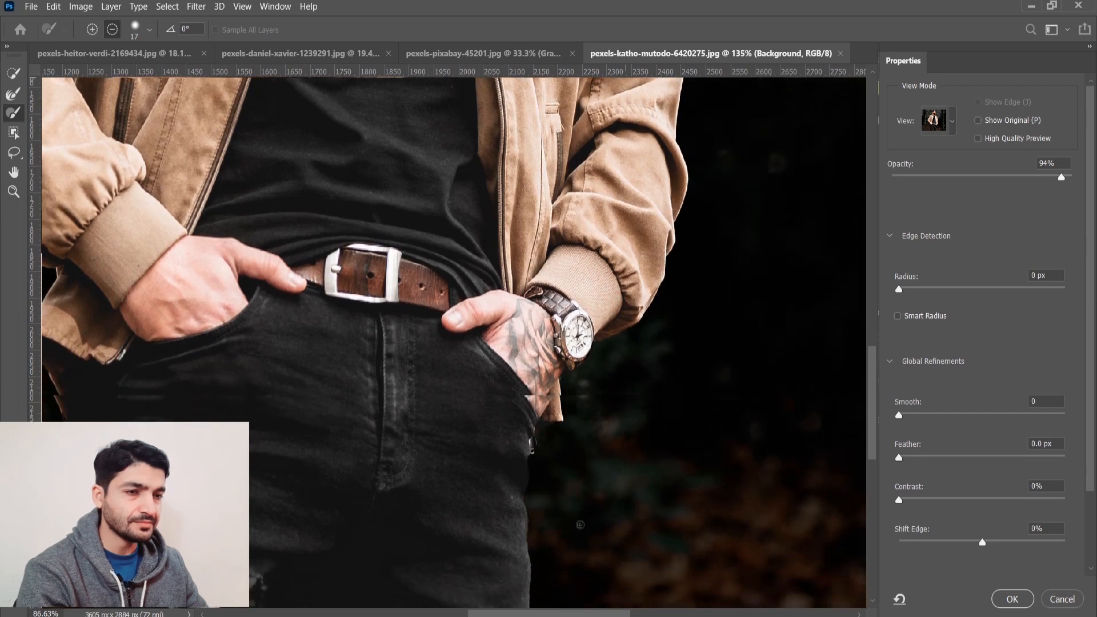
pyautogui.scroll(-3, 836, 482)
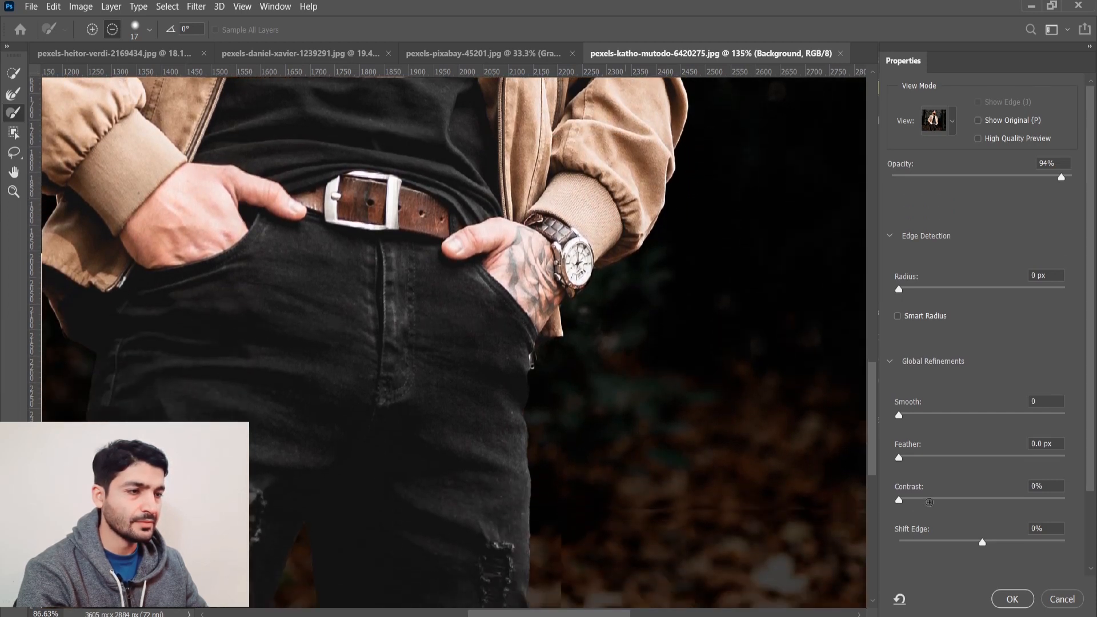
pyautogui.scroll(-3, 567, 508)
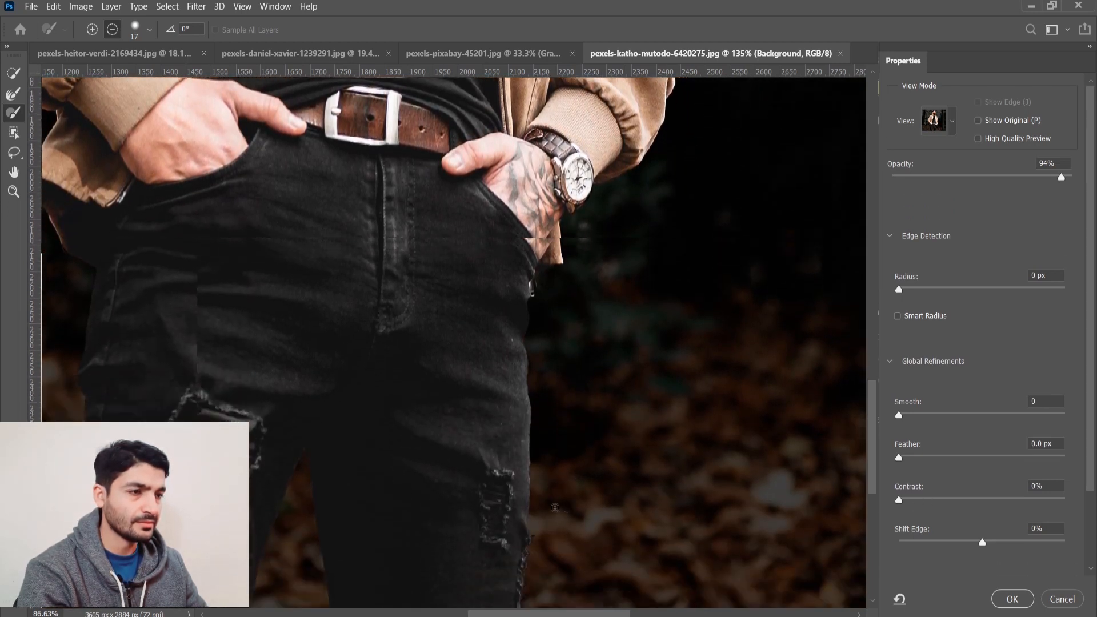
pyautogui.scroll(-3, 435, 487)
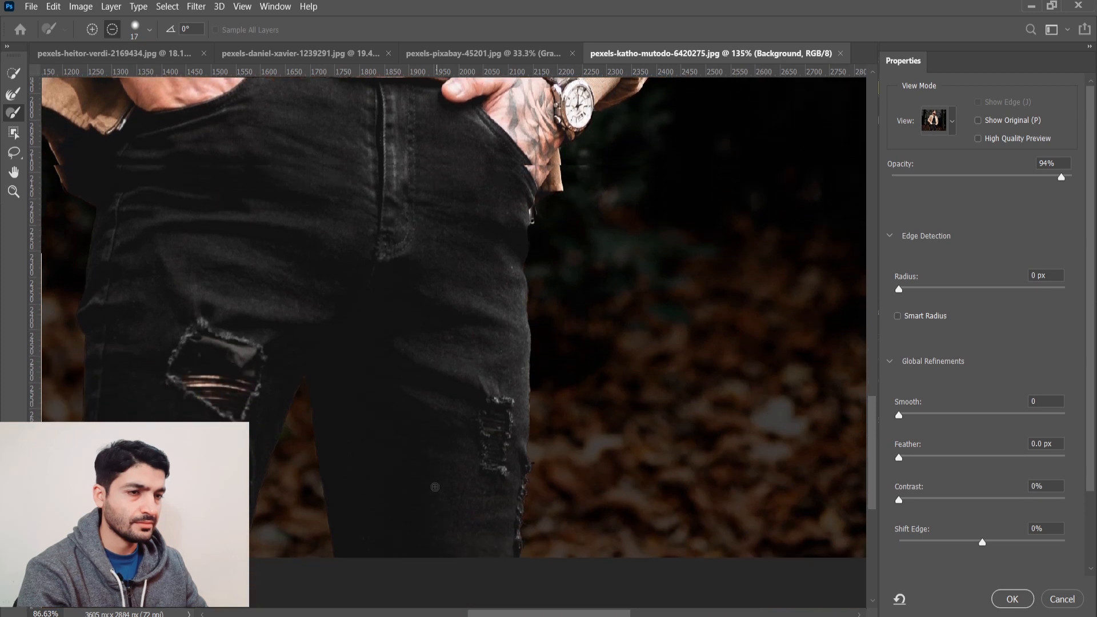
pyautogui.scroll(-1, 760, 229)
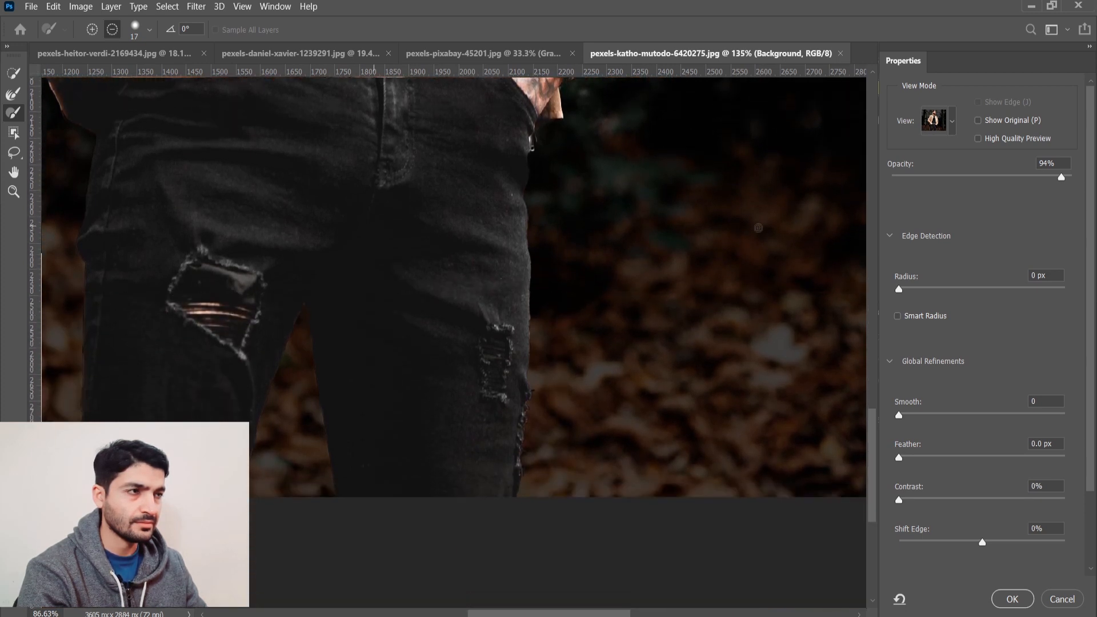
pyautogui.scroll(2, 732, 279)
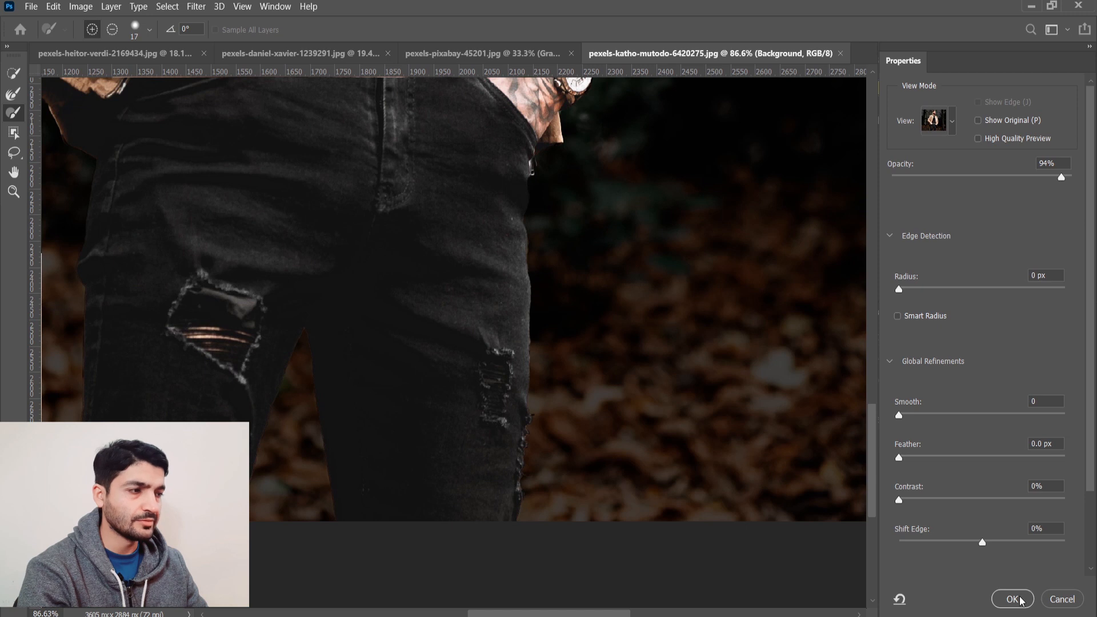
pyautogui.click(1012, 599)
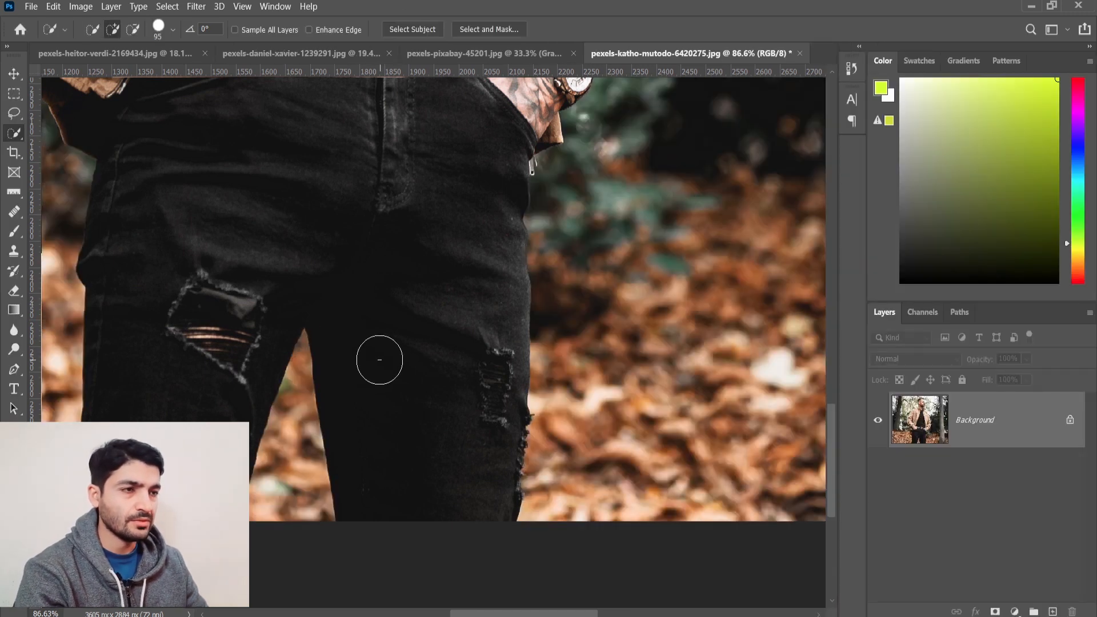
# Invert the selection of the man so that the forest background is selected instead
pyautogui.scroll(-5, 379, 360)
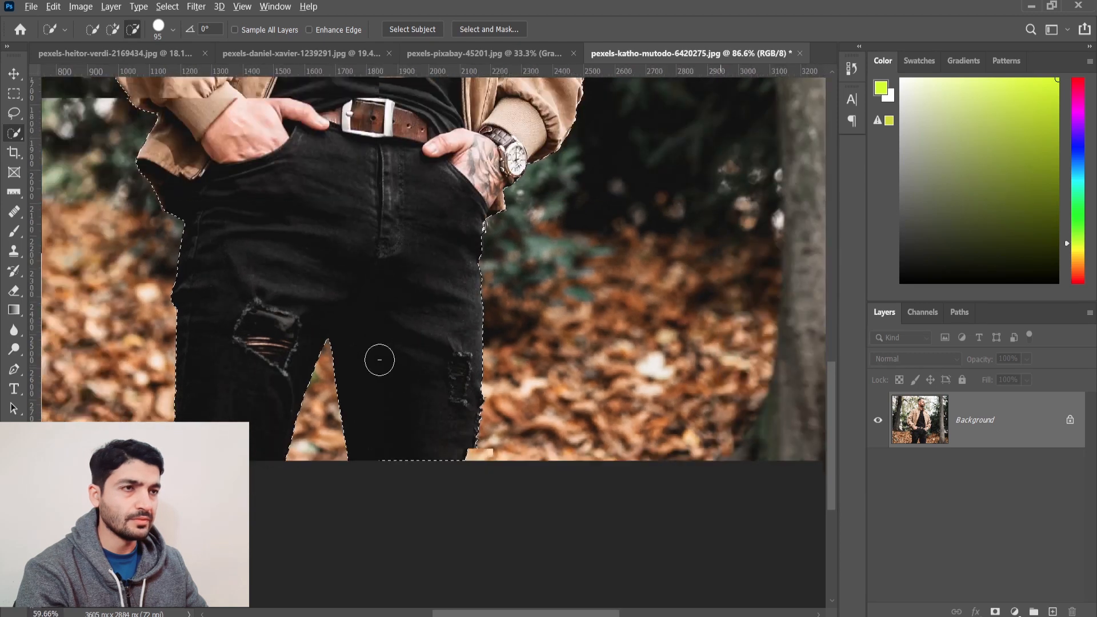
pyautogui.scroll(-3, 379, 360)
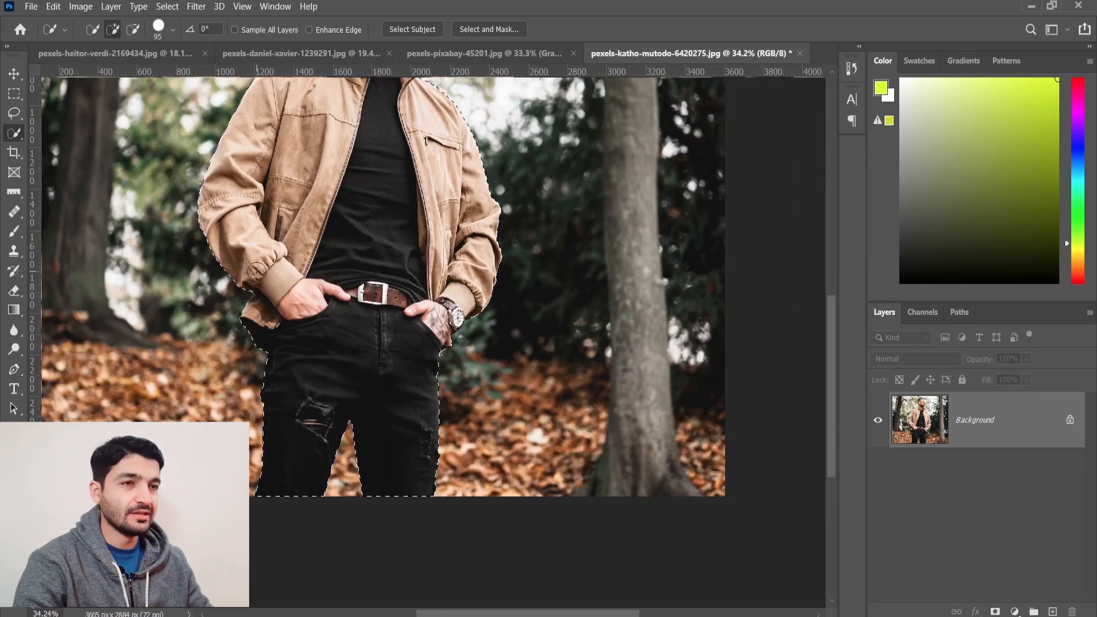
pyautogui.press('alt')
pyautogui.scroll(-2, 240, 299)
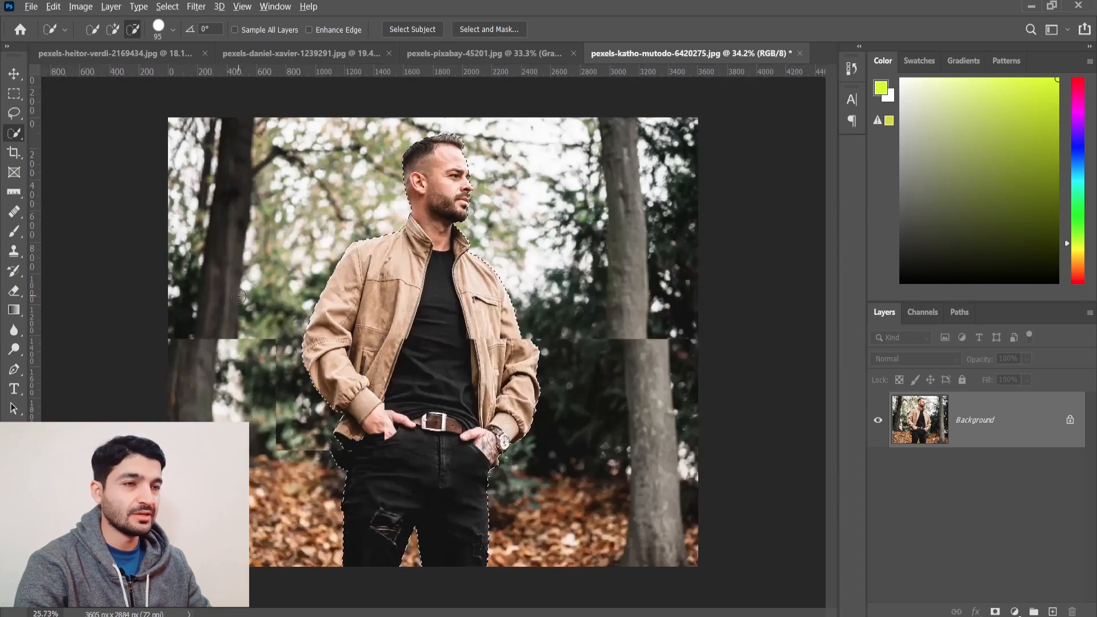
pyautogui.scroll(1, 351, 326)
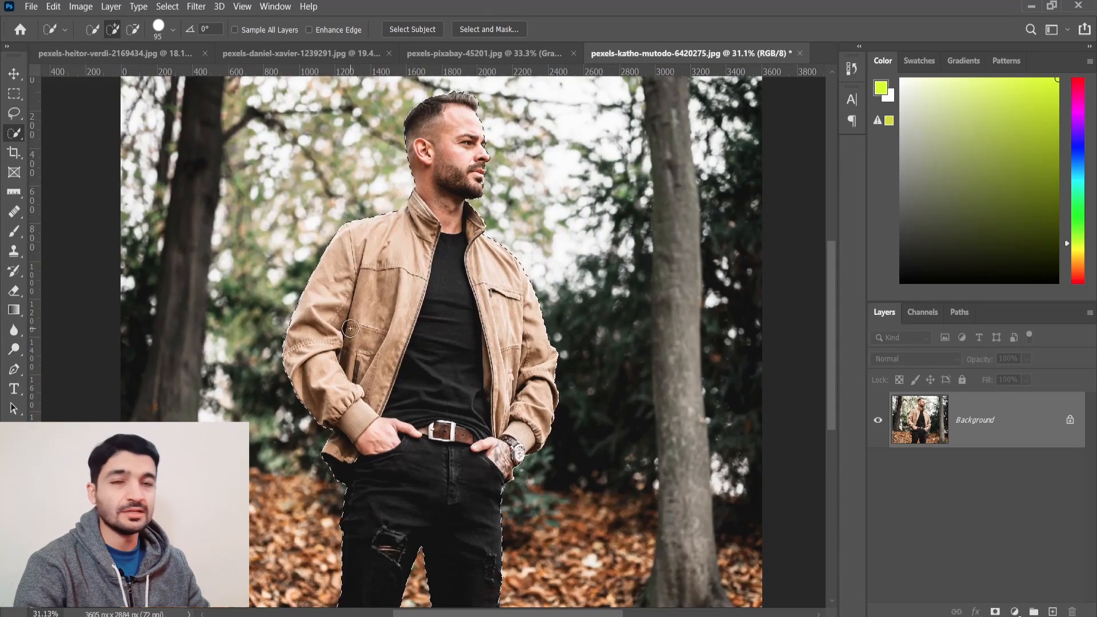
pyautogui.hotkey('ctrl', 'shift', 'i')
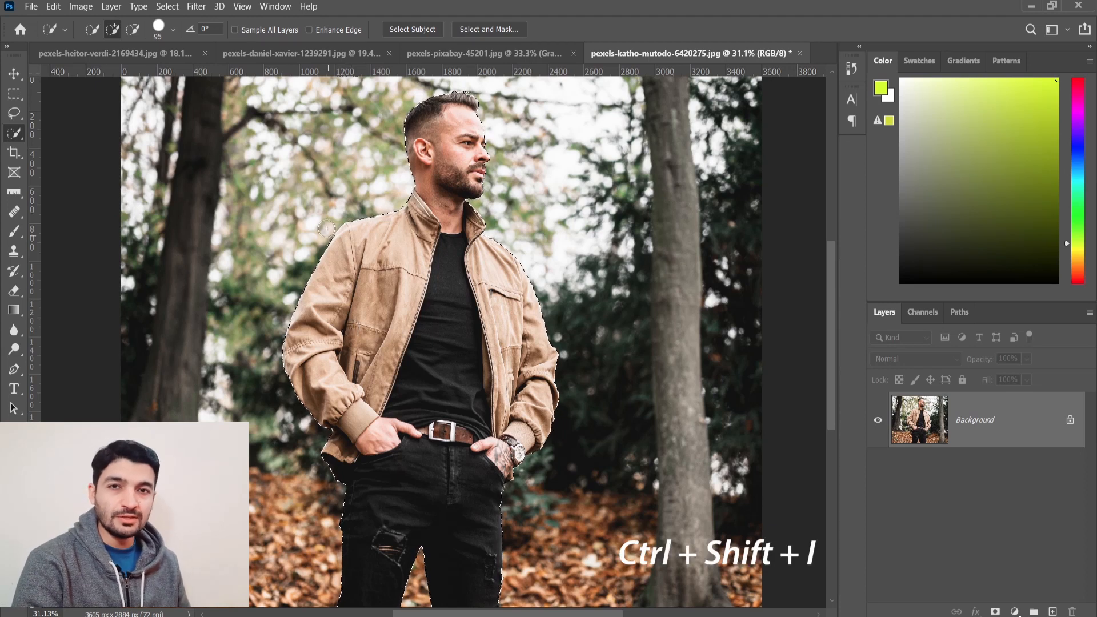
pyautogui.click(167, 6)
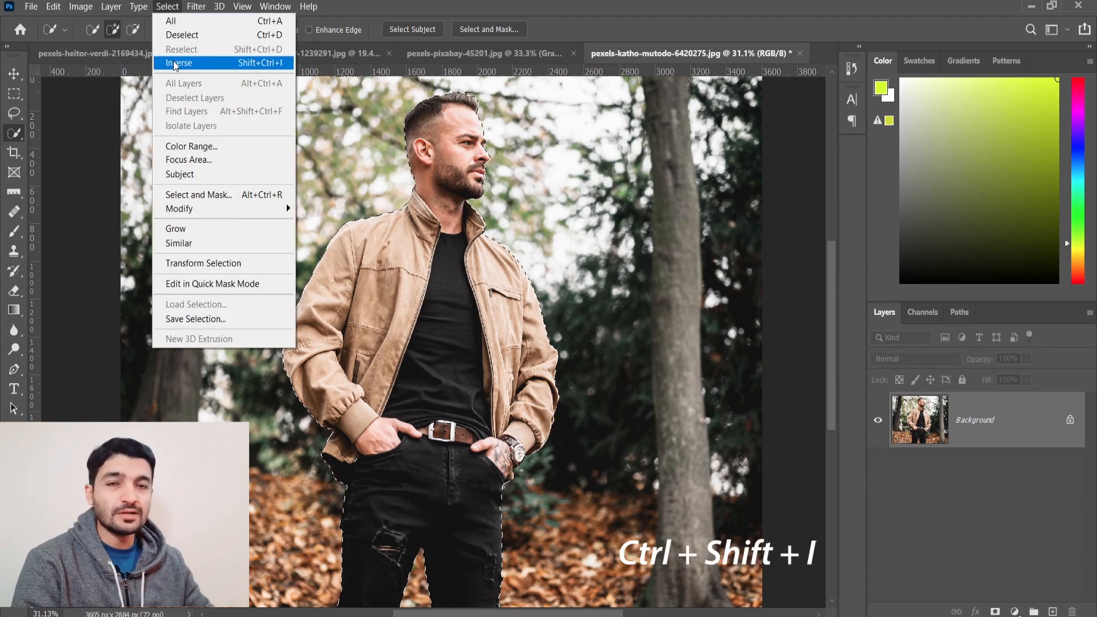
pyautogui.click(174, 64)
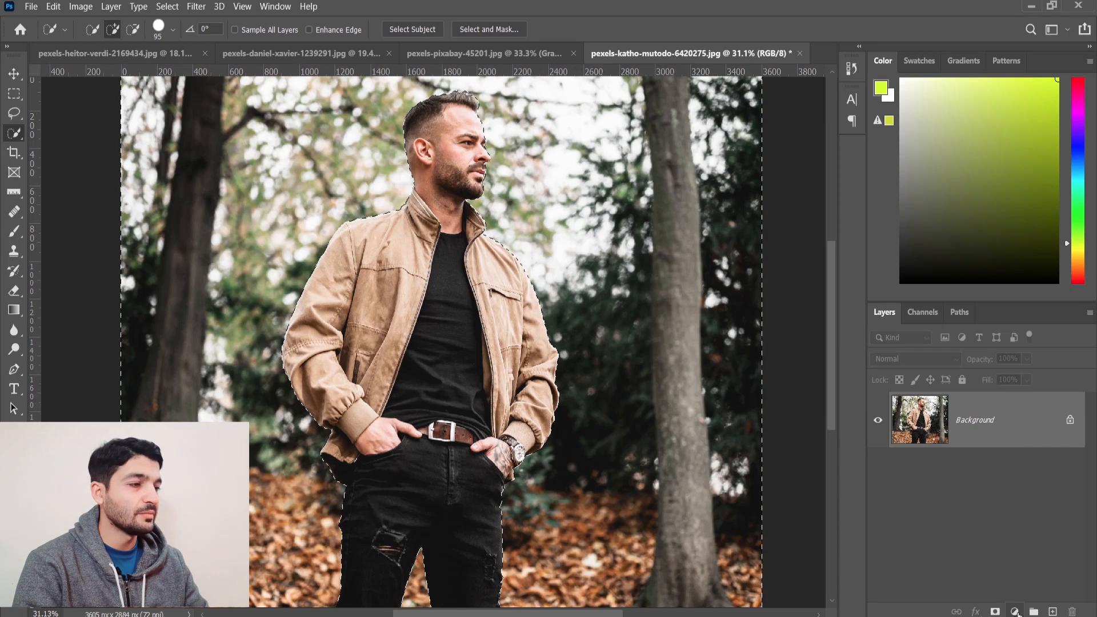
# Add a Black & White adjustment layer to the selected background with Reds 50, Yellows 79, Greens -15 and Cyans 104
pyautogui.click(1017, 613)
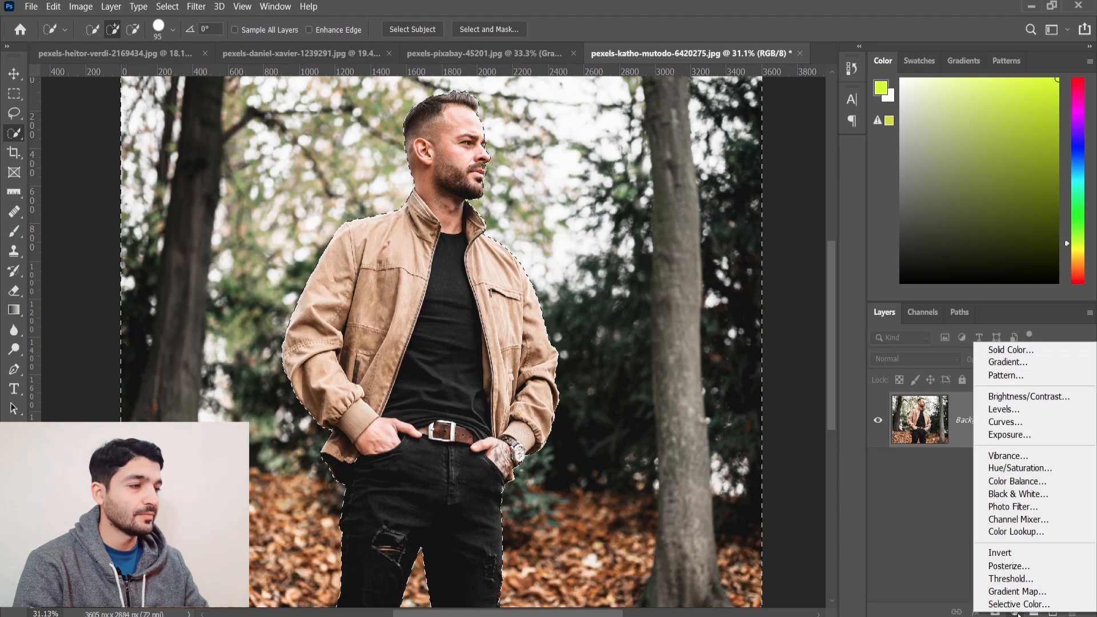
pyautogui.click(1017, 496)
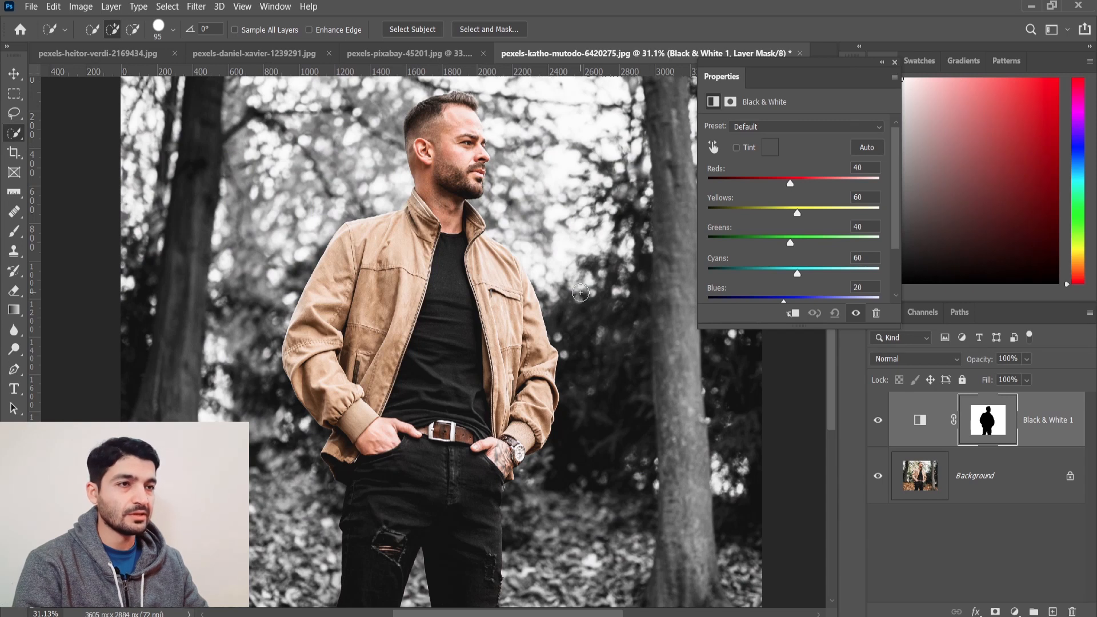
pyautogui.moveTo(790, 183); pyautogui.dragTo(810, 273)
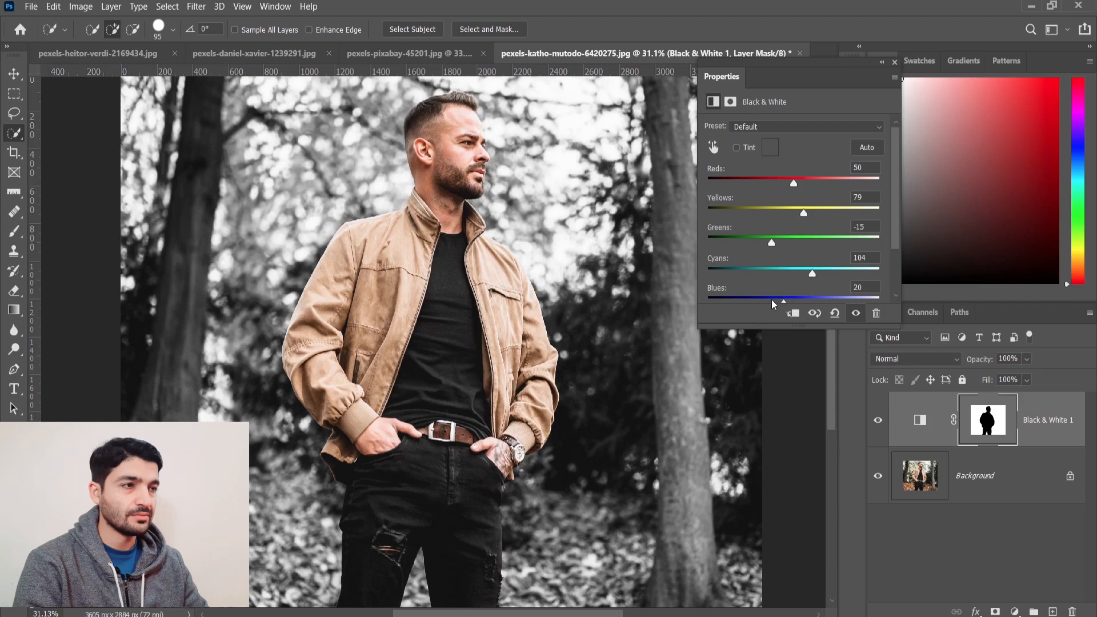
pyautogui.click(893, 64)
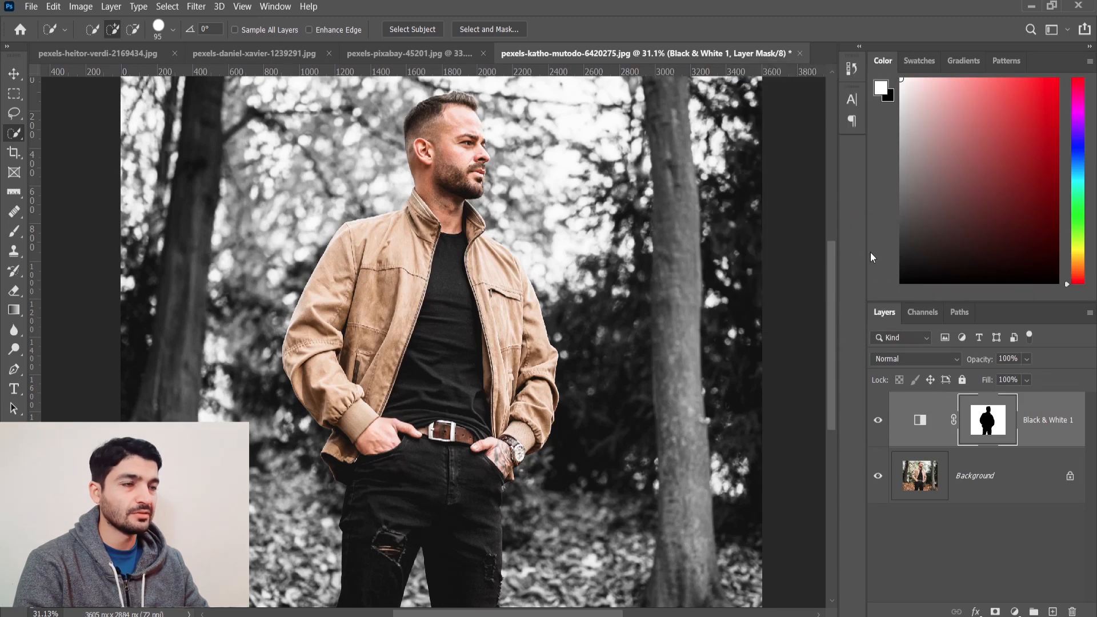
# Add a Vibrance adjustment layer above the Black & White layer with Vibrance +22 and Saturation +5
pyautogui.click(1015, 611)
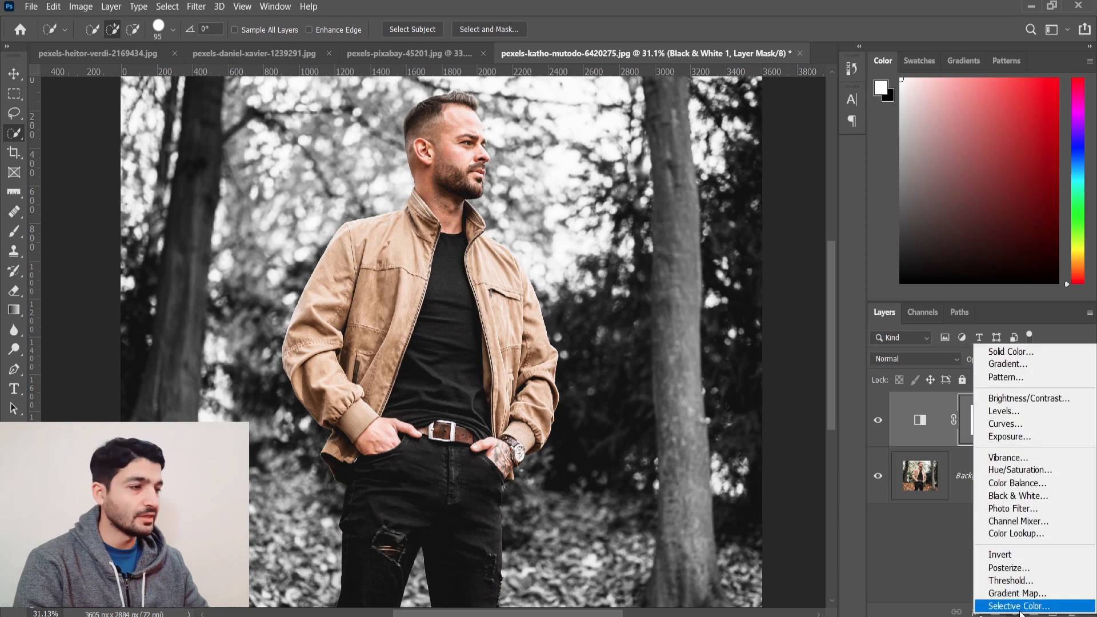
pyautogui.click(1023, 463)
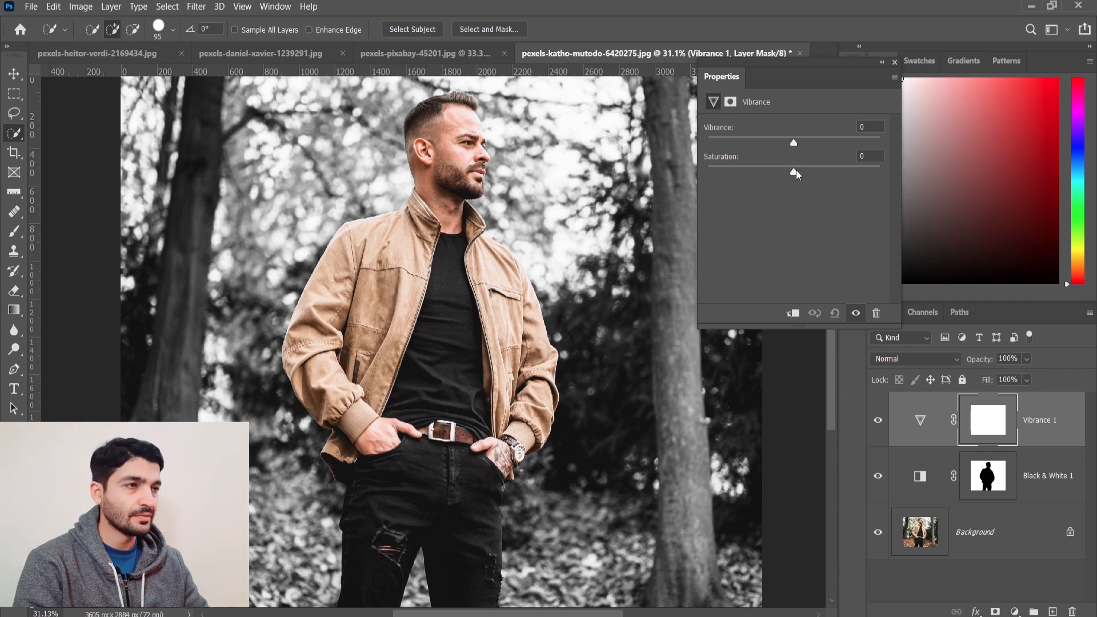
pyautogui.moveTo(797, 170); pyautogui.dragTo(813, 142)
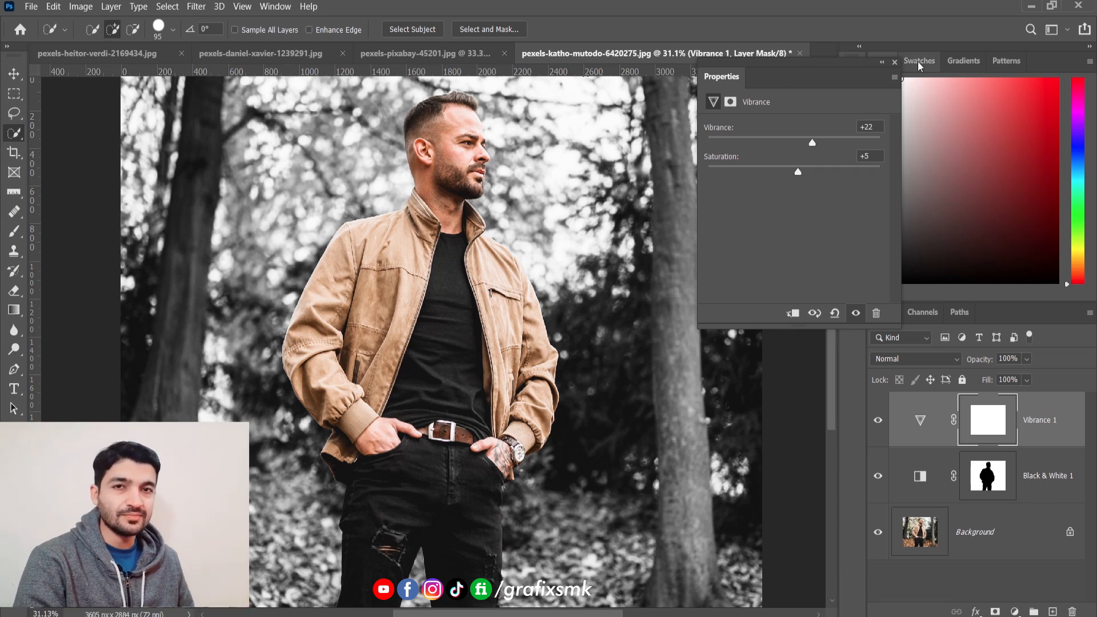
pyautogui.click(895, 62)
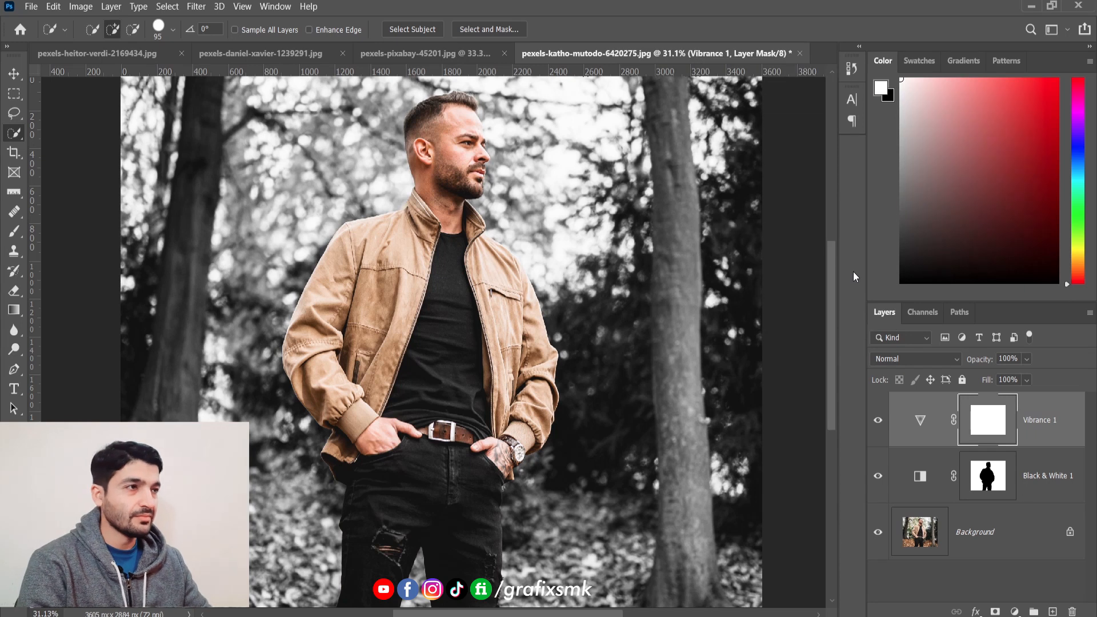
pyautogui.scroll(-1, 543, 306)
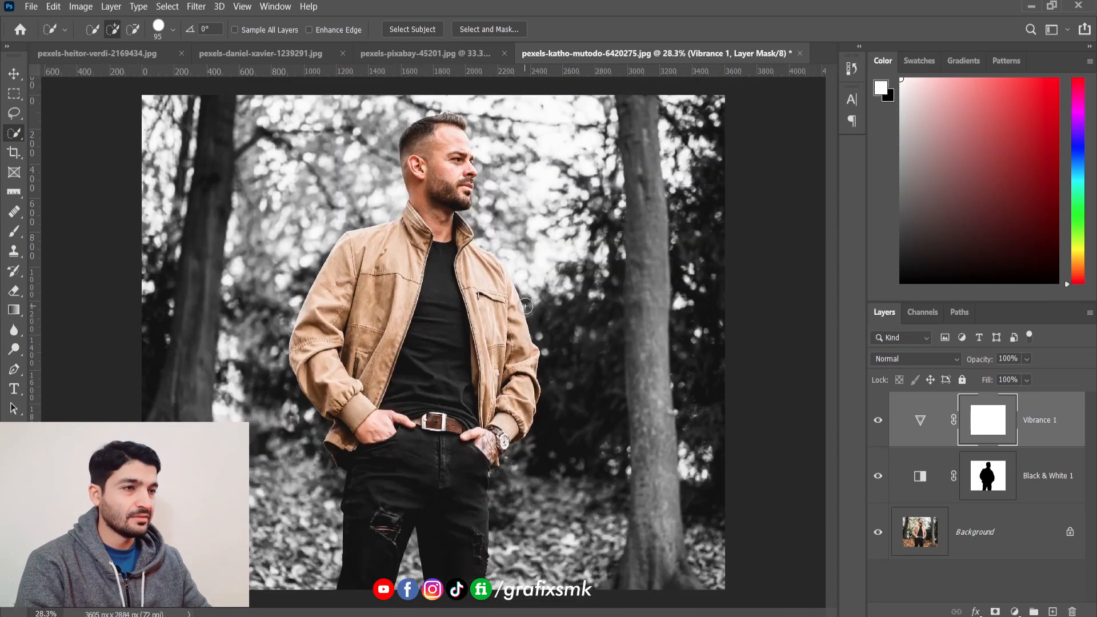